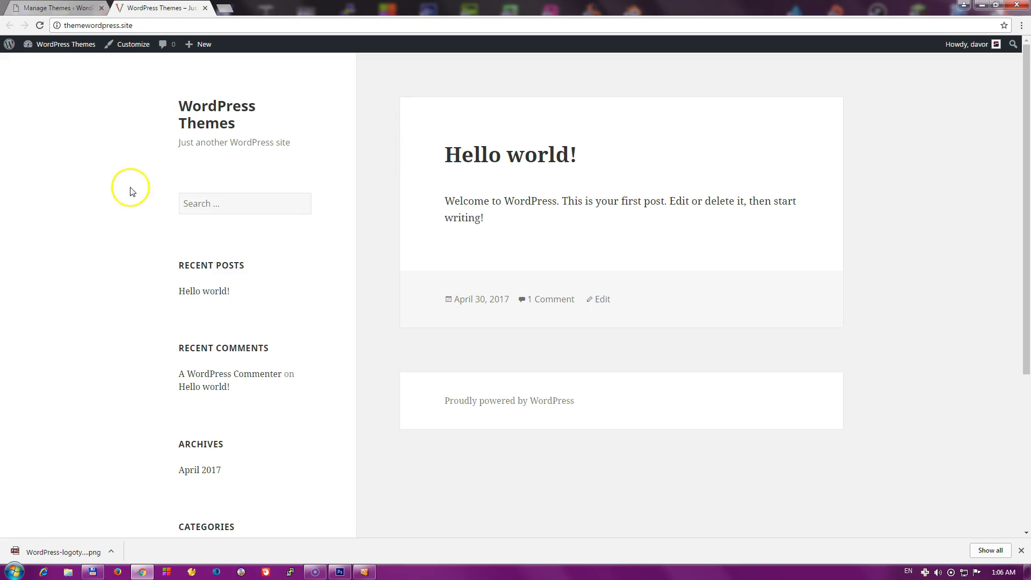
- Open the "Hello world!" post on the live site and look through its content, comment and sidebar
left_click_drag(65, 27, 147, 28)
left_click(143, 20)
left_click(495, 157)
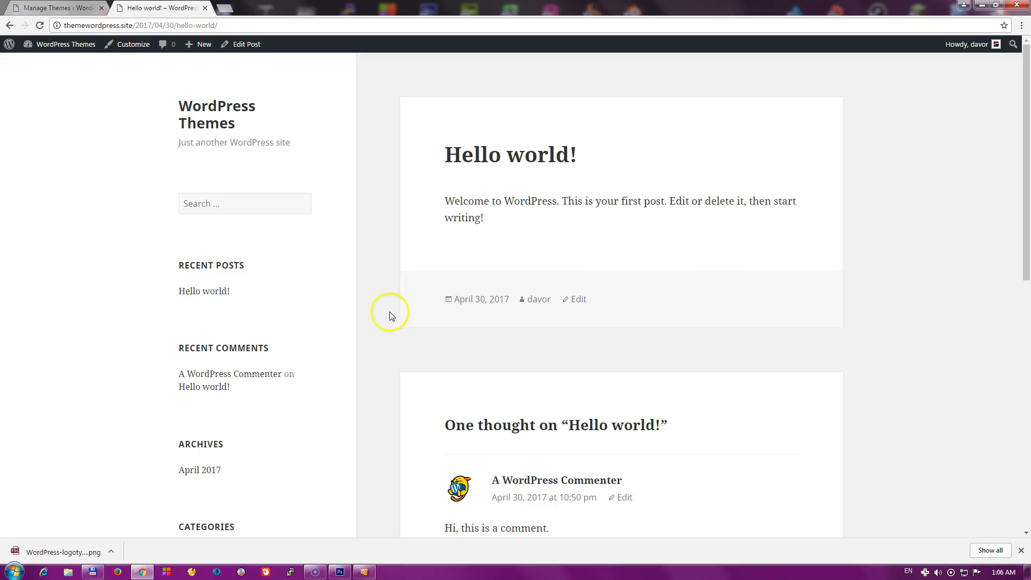
scroll(371, 317, "down", 2)
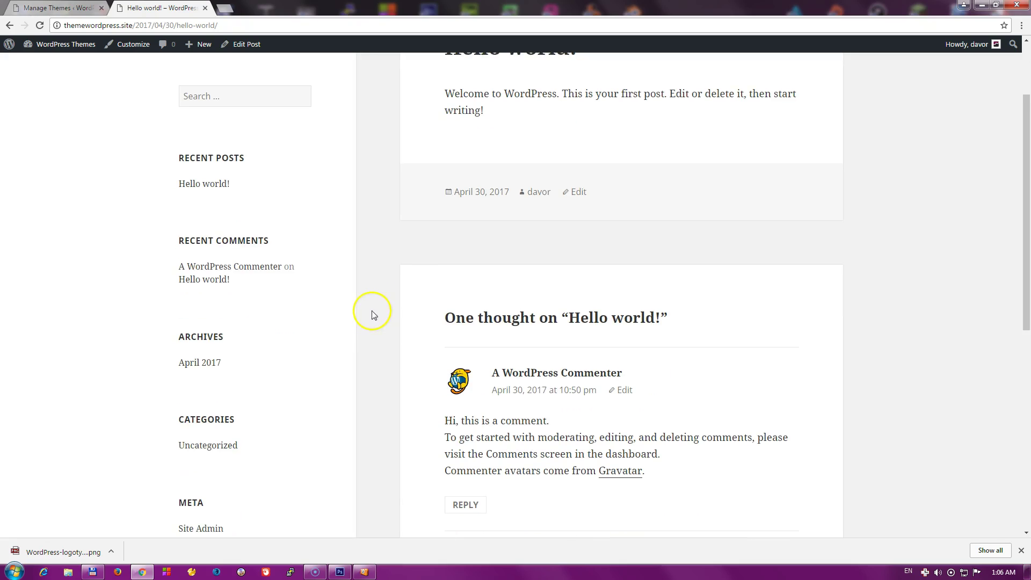
scroll(379, 330, "down", 2)
scroll(380, 334, "down", 3)
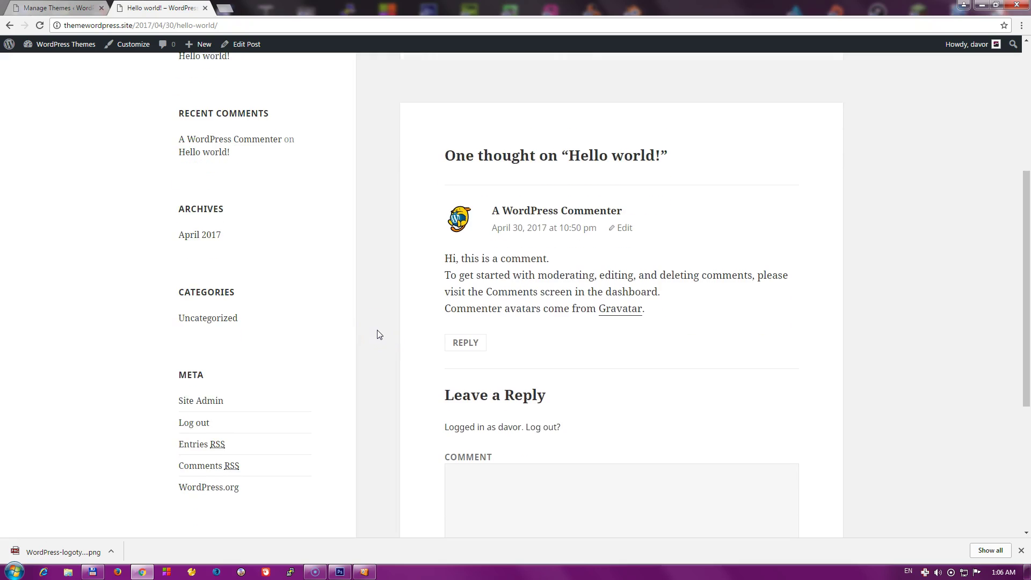
scroll(368, 380, "up", 7)
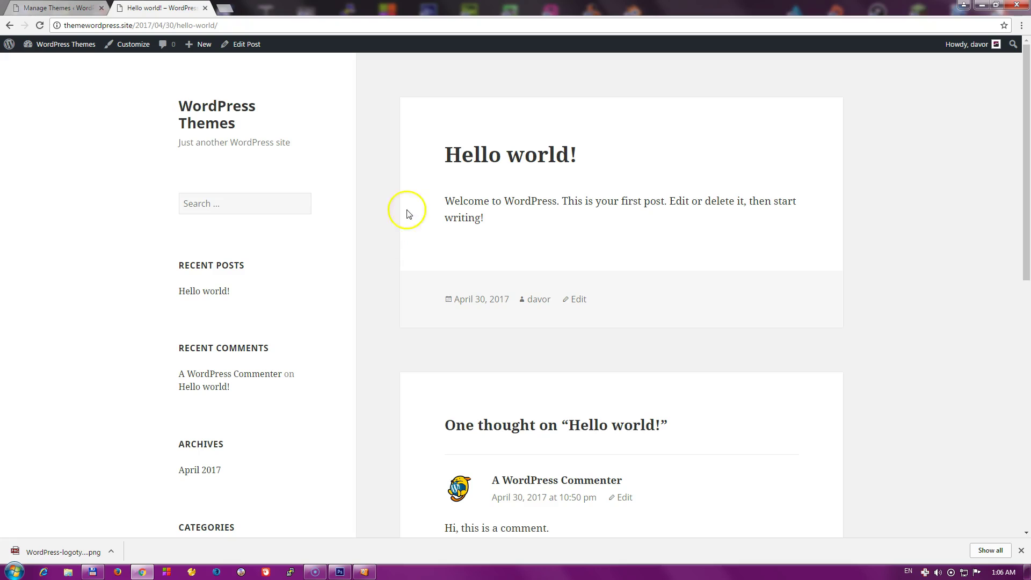
- Go to the site's admin dashboard and close the browser's downloads bar
mouse_move(63, 46)
left_click(64, 66)
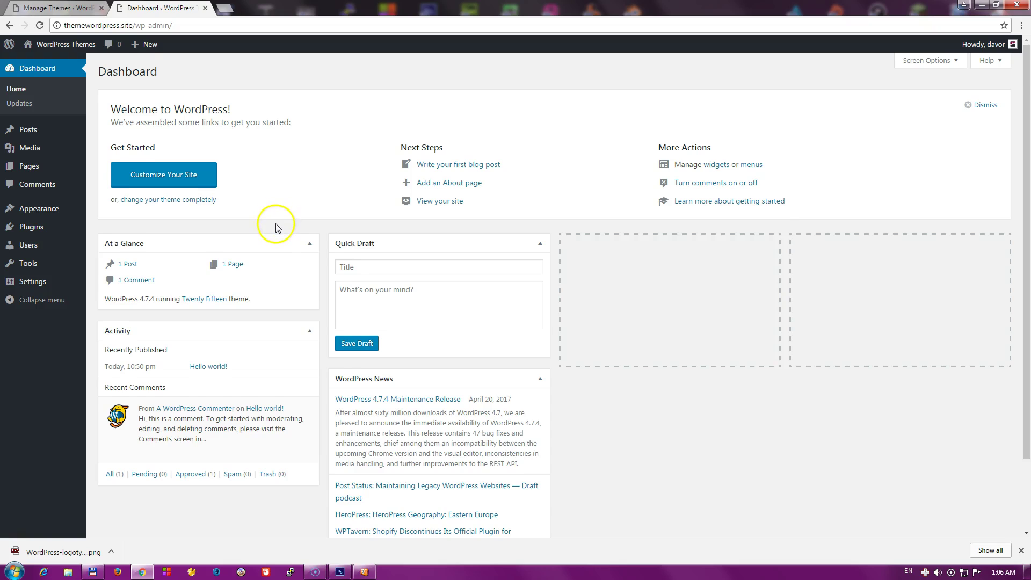
scroll(277, 228, "down", 1)
left_click(1022, 552)
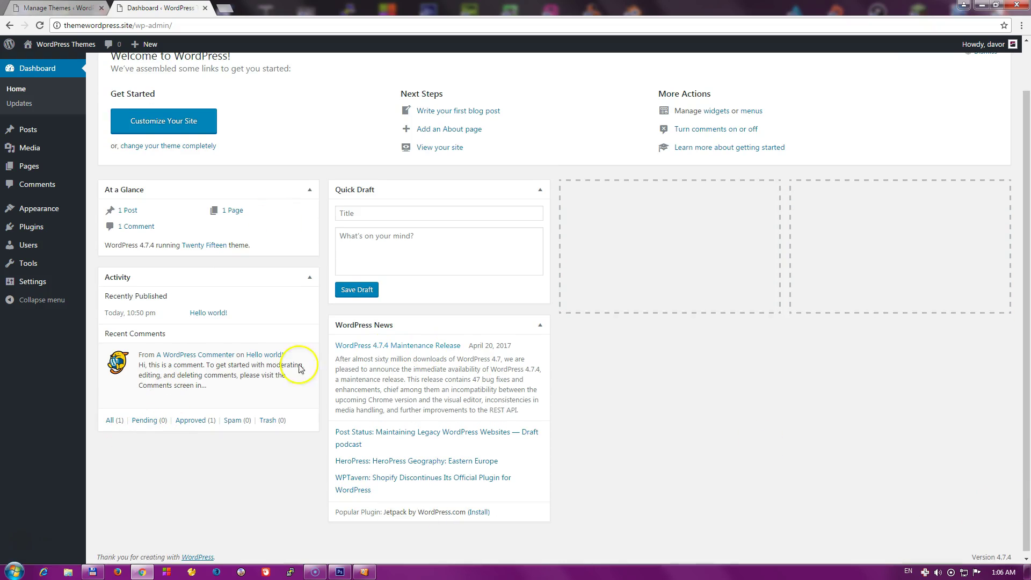
scroll(242, 408, "up", 1)
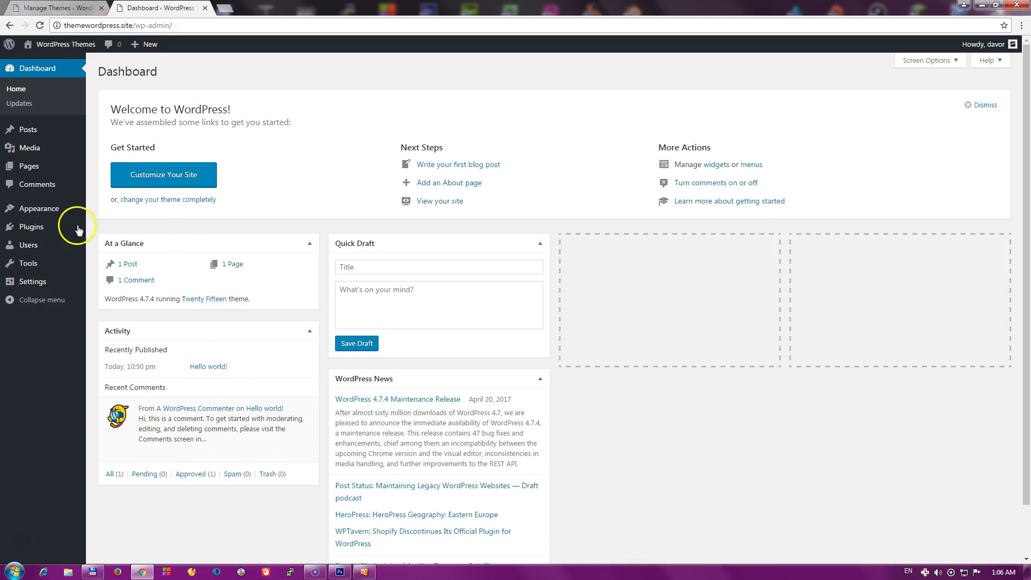
- Check the Voice theme's details among the installed themes and activate the theme
left_click(103, 211)
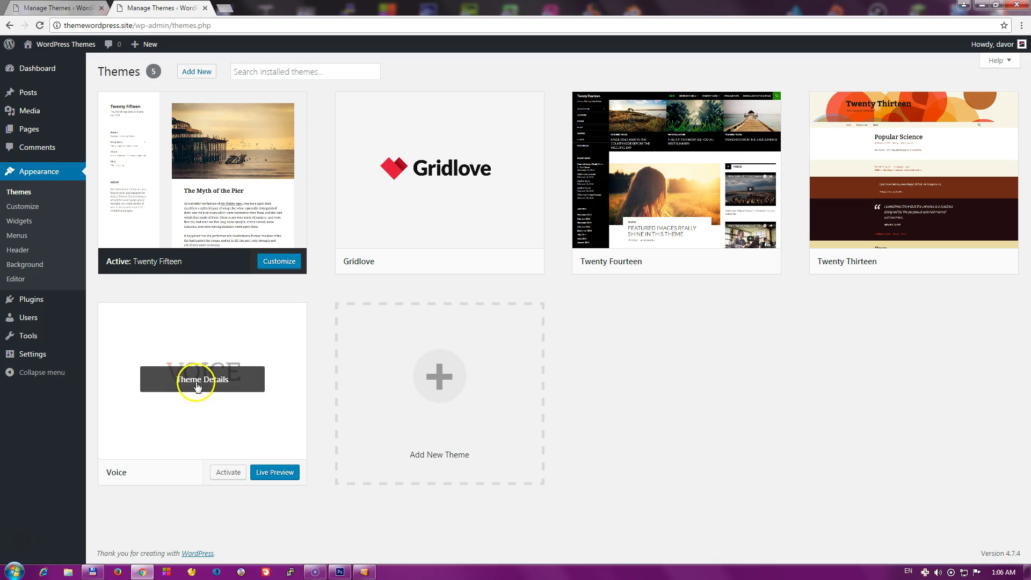
left_click(195, 386)
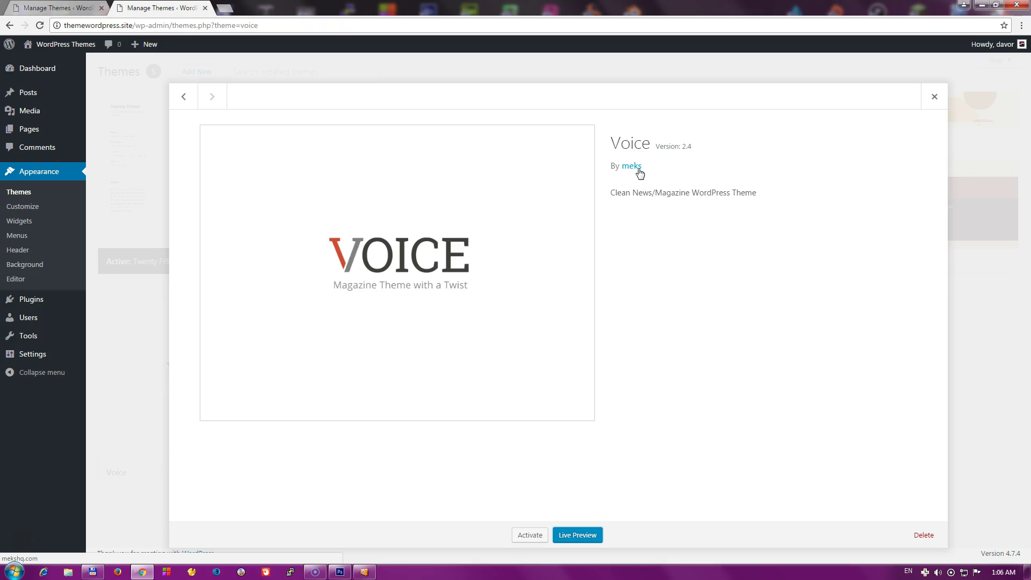
left_click(935, 97)
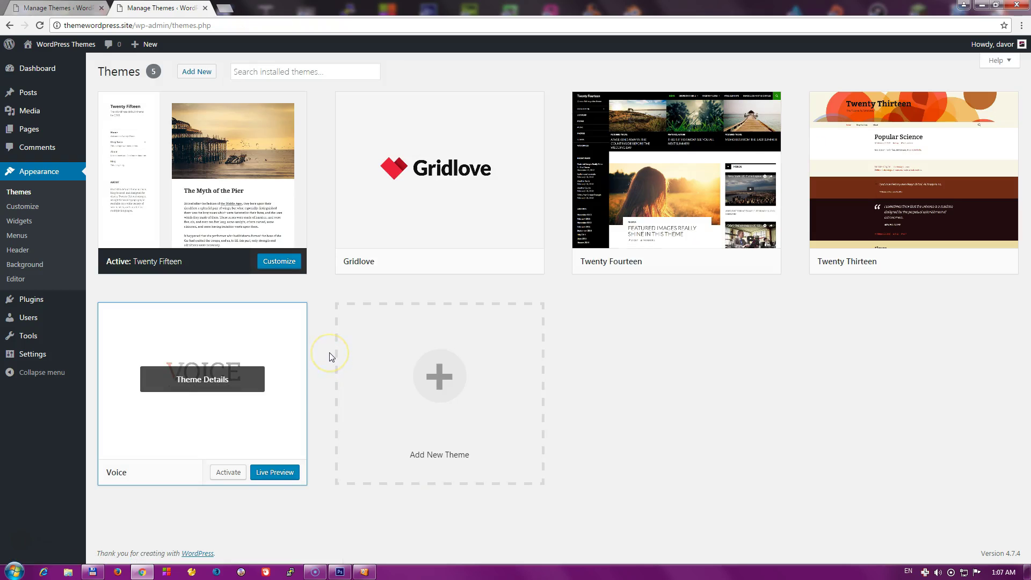
left_click(229, 472)
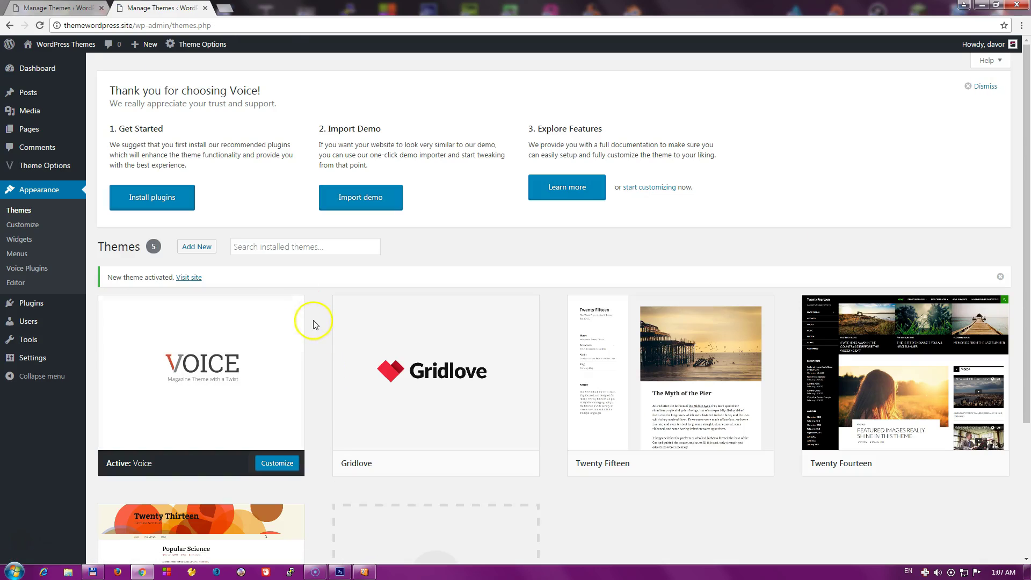
- Open the list of recommended plugins for the Voice theme
mouse_move(252, 356)
mouse_move(303, 360)
scroll(317, 333, "down", 2)
scroll(317, 333, "down", 1)
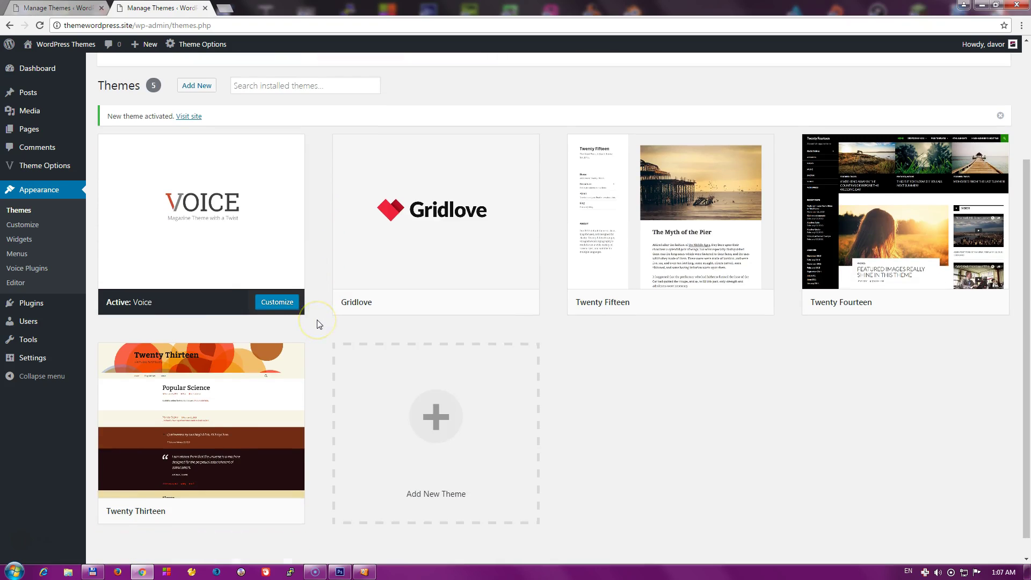
scroll(319, 323, "up", 1)
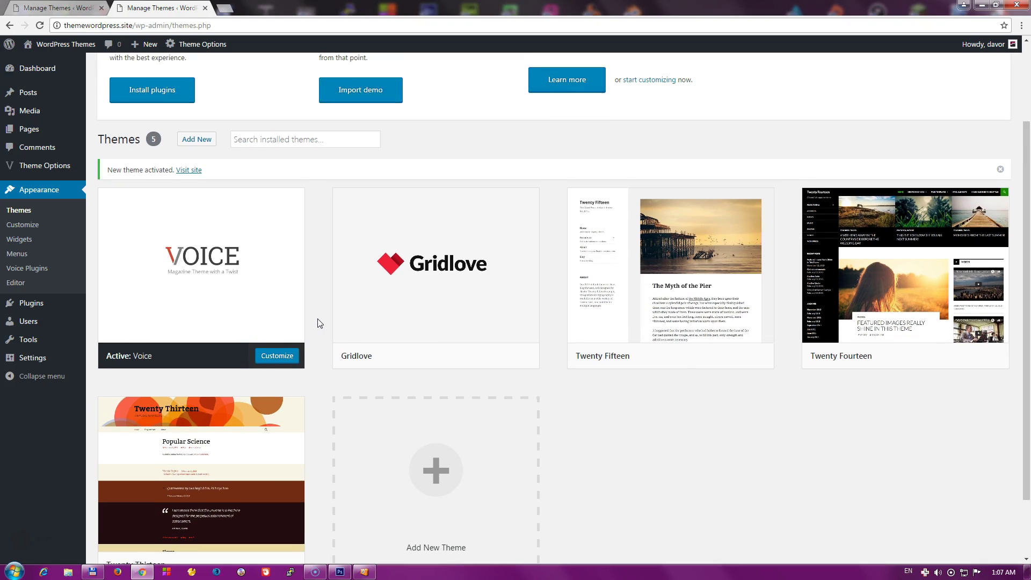
scroll(319, 324, "up", 1)
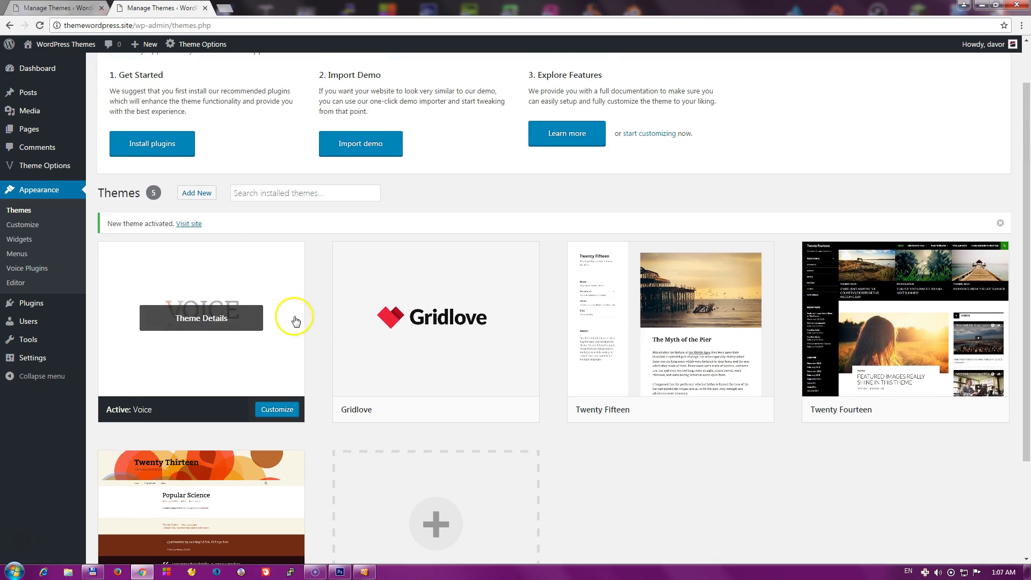
scroll(315, 350, "up", 1)
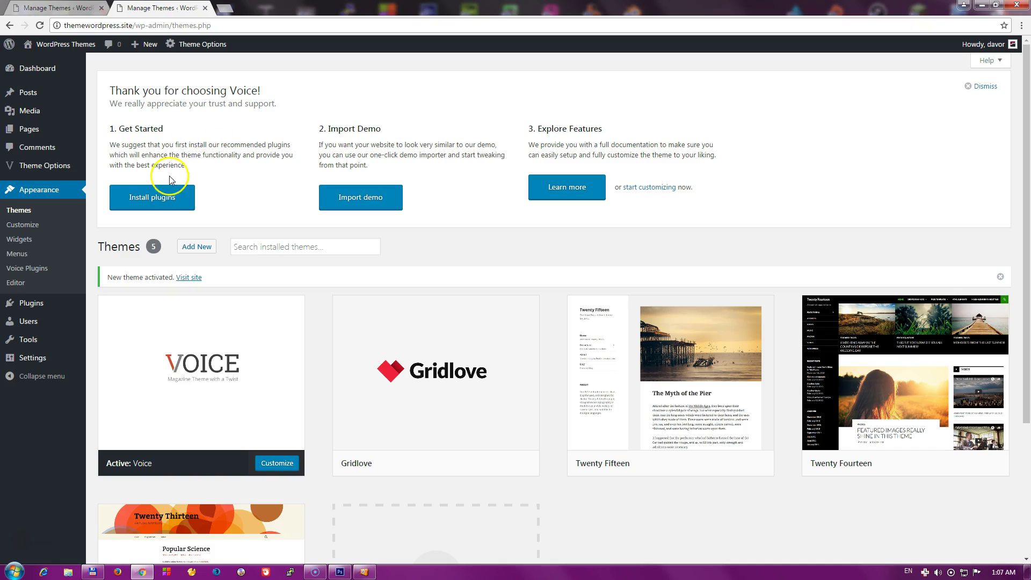
left_click(158, 201)
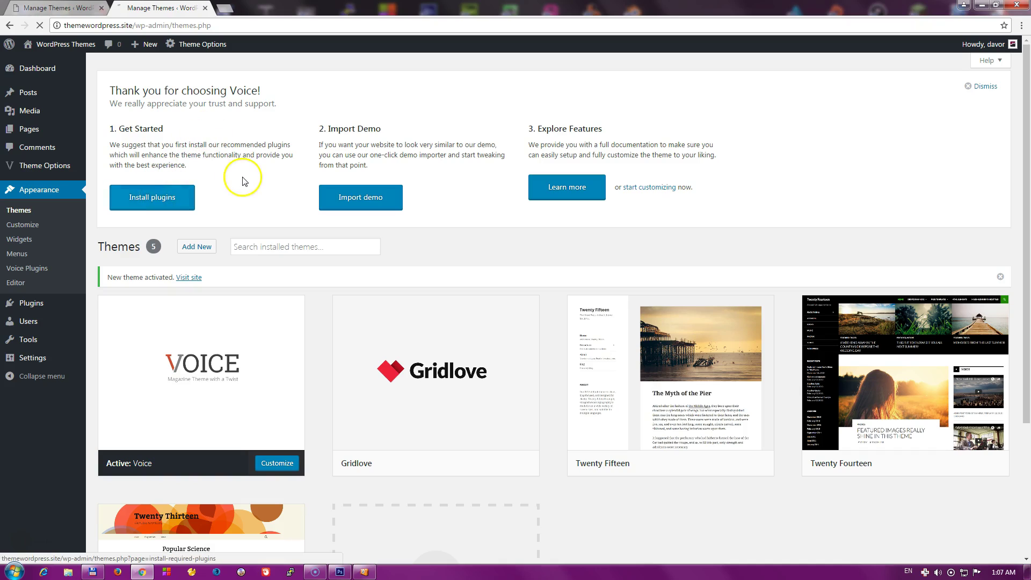
scroll(236, 182, "down", 1)
scroll(237, 182, "down", 3)
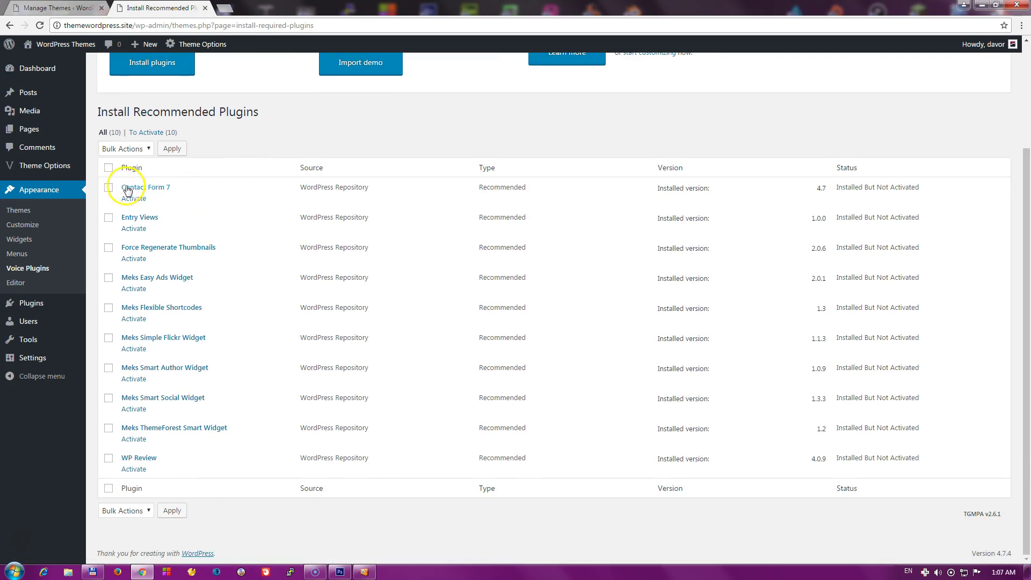
- Try to process all recommended plugins in bulk without choosing a bulk action
left_click(109, 170)
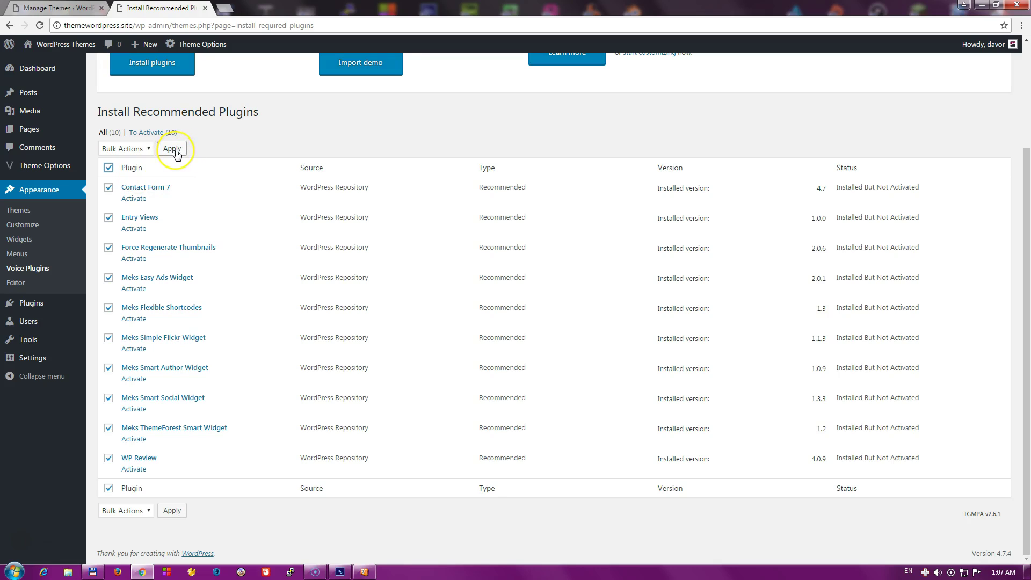
left_click(173, 150)
scroll(237, 274, "down", 3)
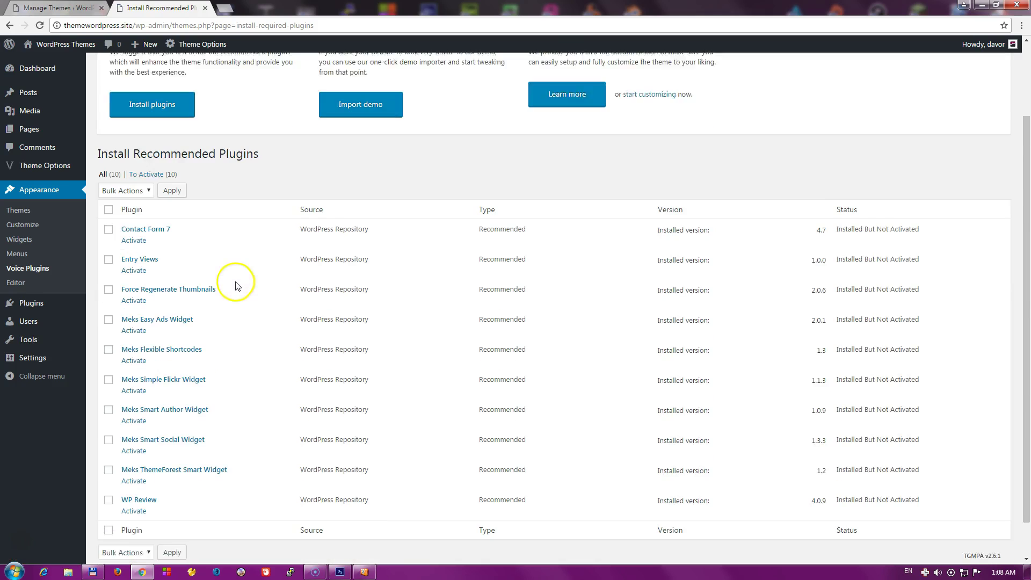
left_click(108, 168)
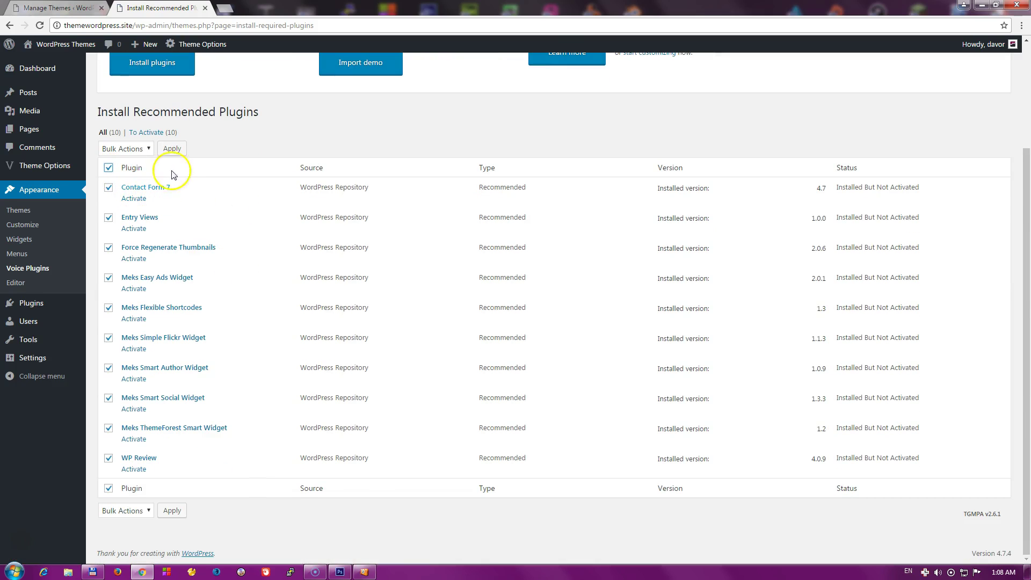
left_click(176, 151)
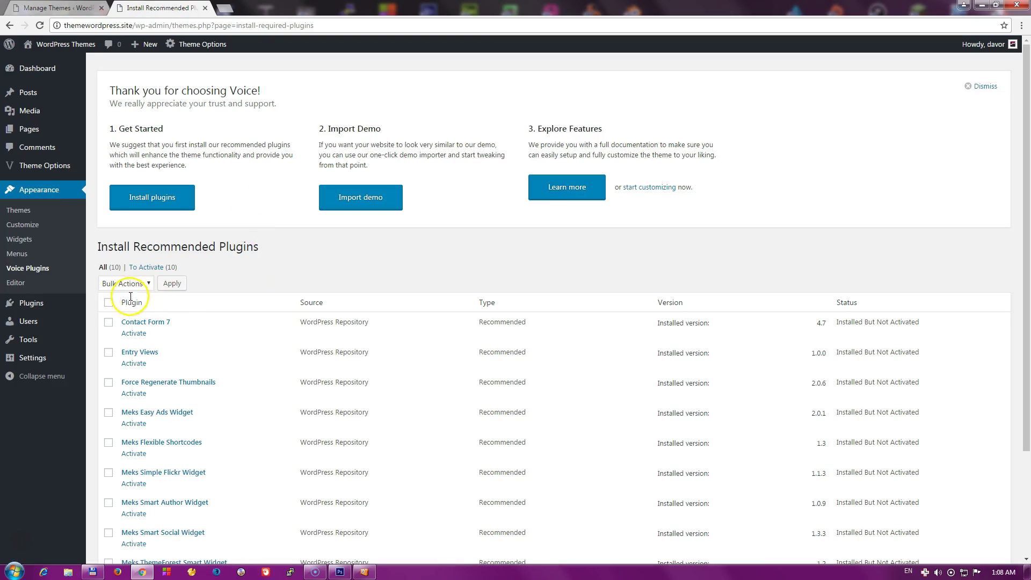
scroll(233, 283, "down", 3)
scroll(212, 279, "up", 3)
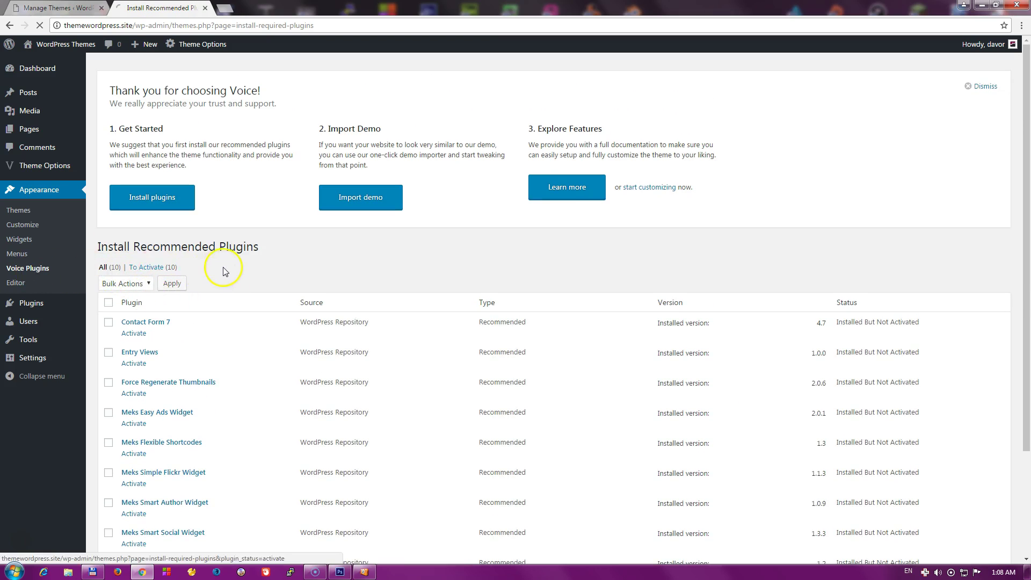
- Select all recommended plugins and activate them with the Activate bulk action
left_click(109, 302)
left_click(134, 284)
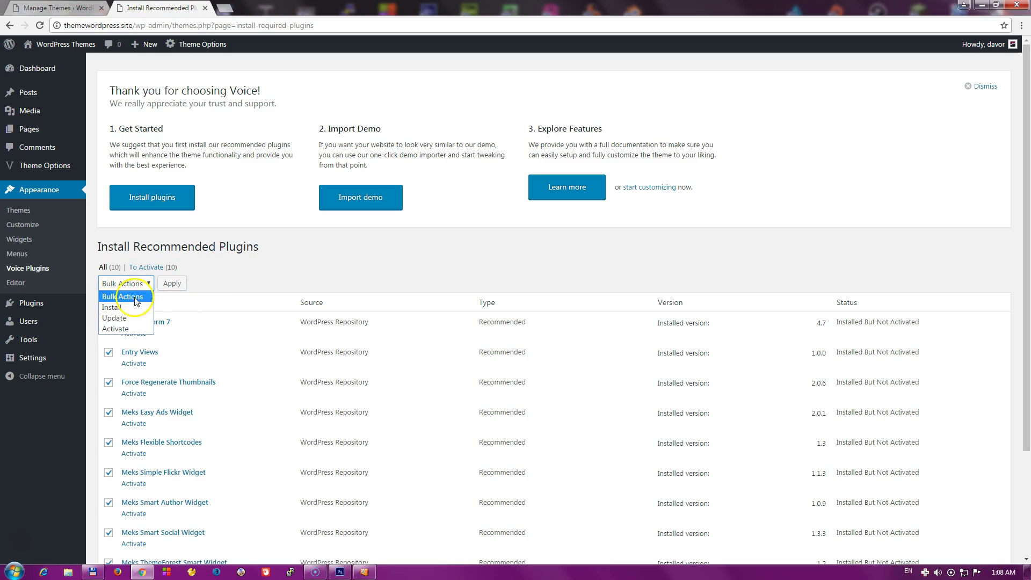
left_click(124, 330)
left_click(171, 284)
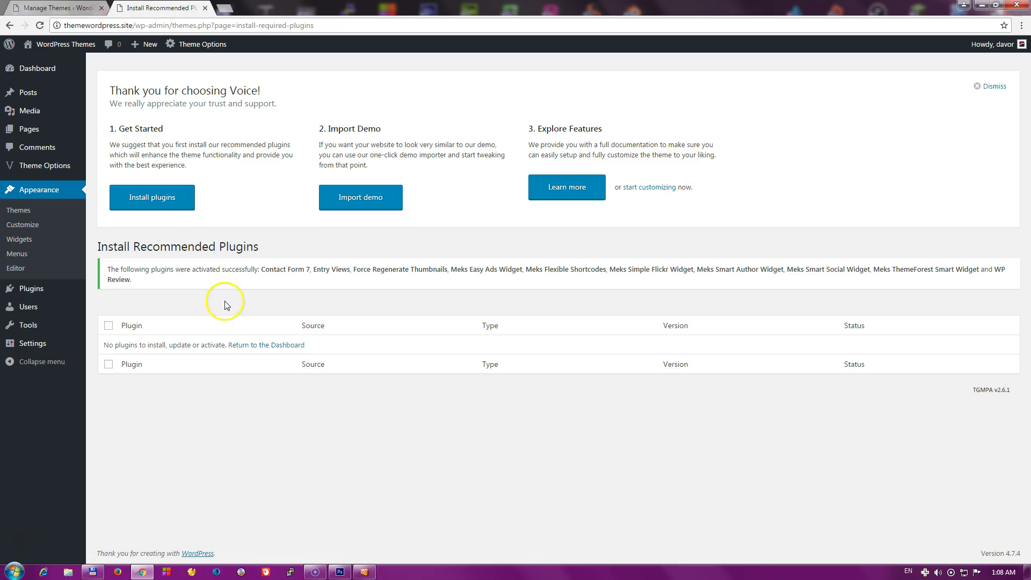
- Leave the plugin installation page and open the Voice theme's Demo Importer
mouse_move(56, 78)
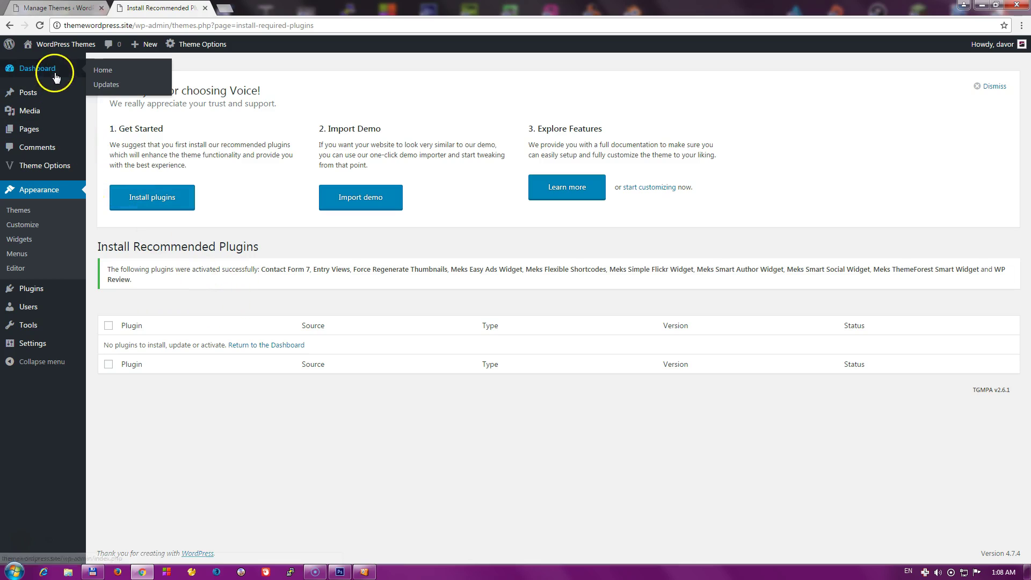
left_click(103, 70)
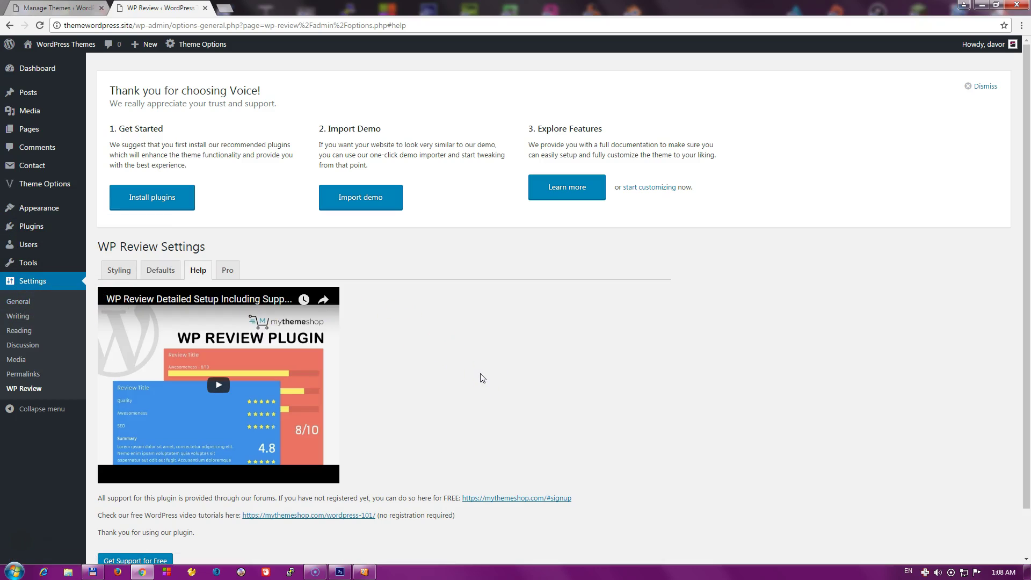
left_click(362, 205)
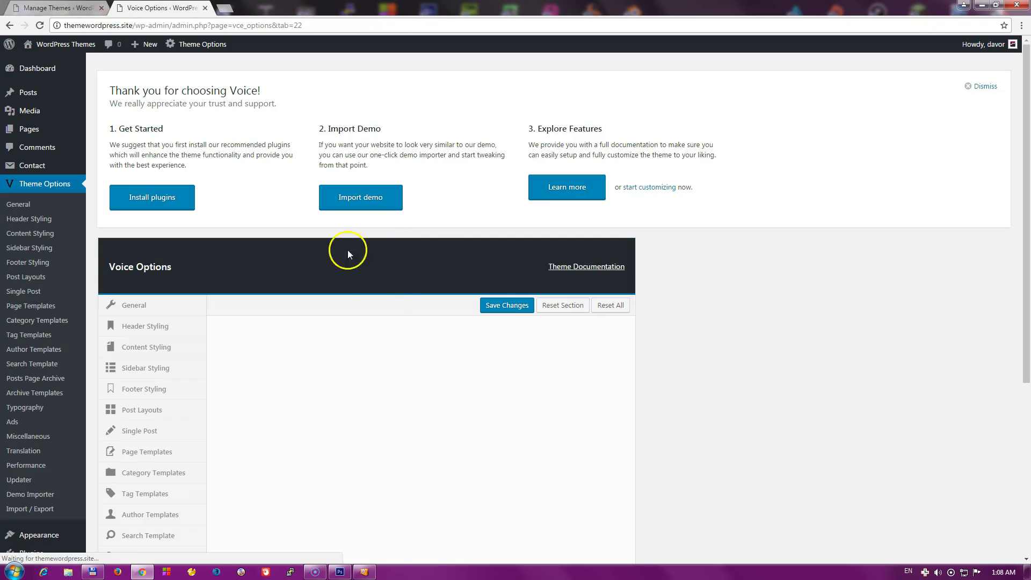
- Close the spare Manage Themes page, open the live site separately and inspect its front page in the Voice theme
left_click(101, 9)
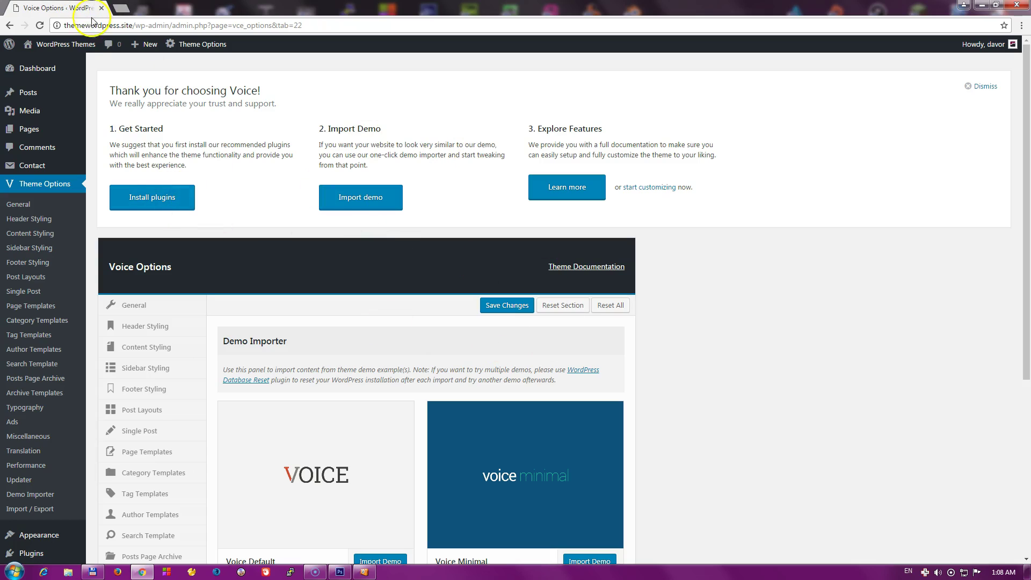
middle_click(68, 48)
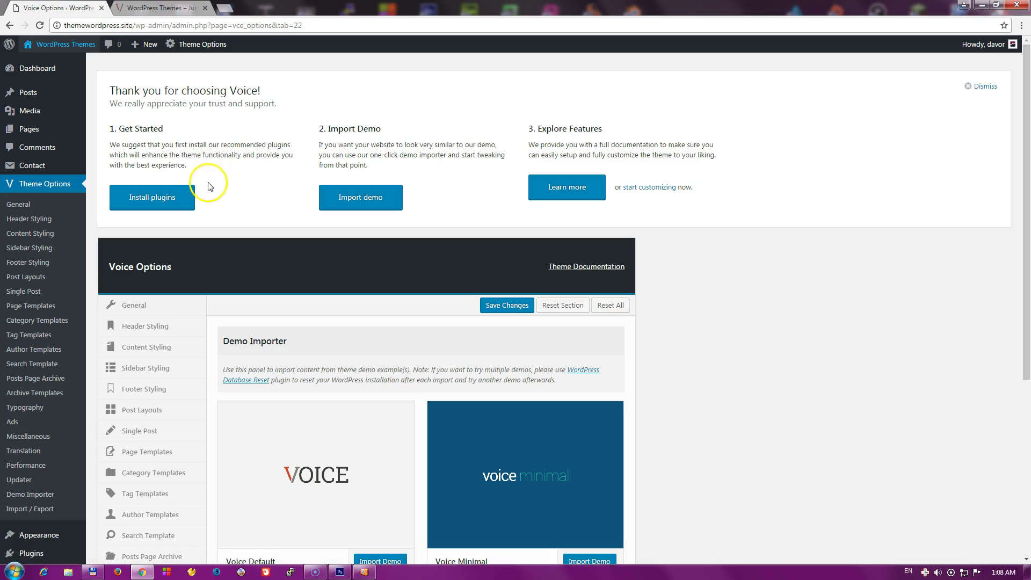
left_click(171, 10)
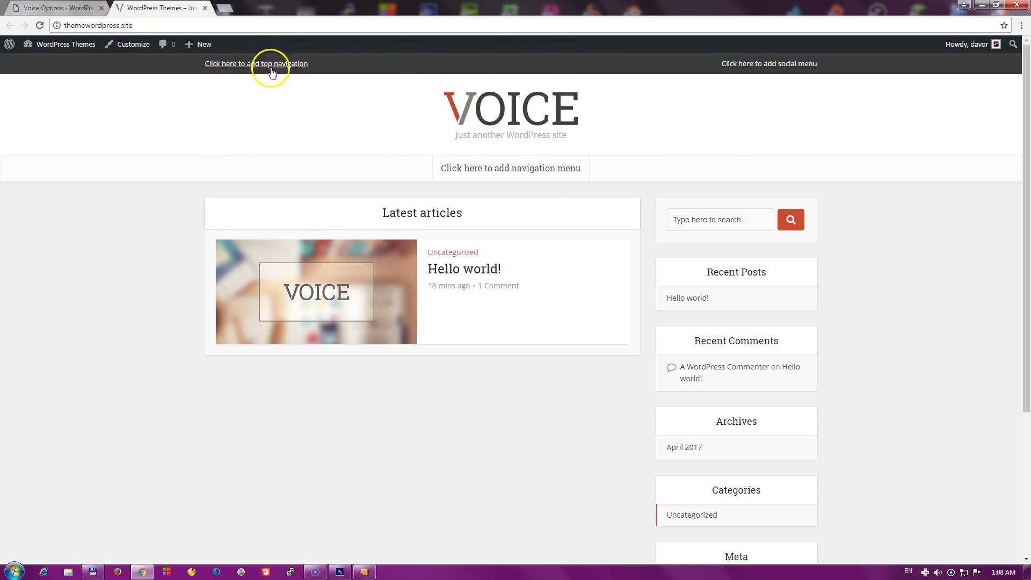
scroll(603, 276, "down", 5)
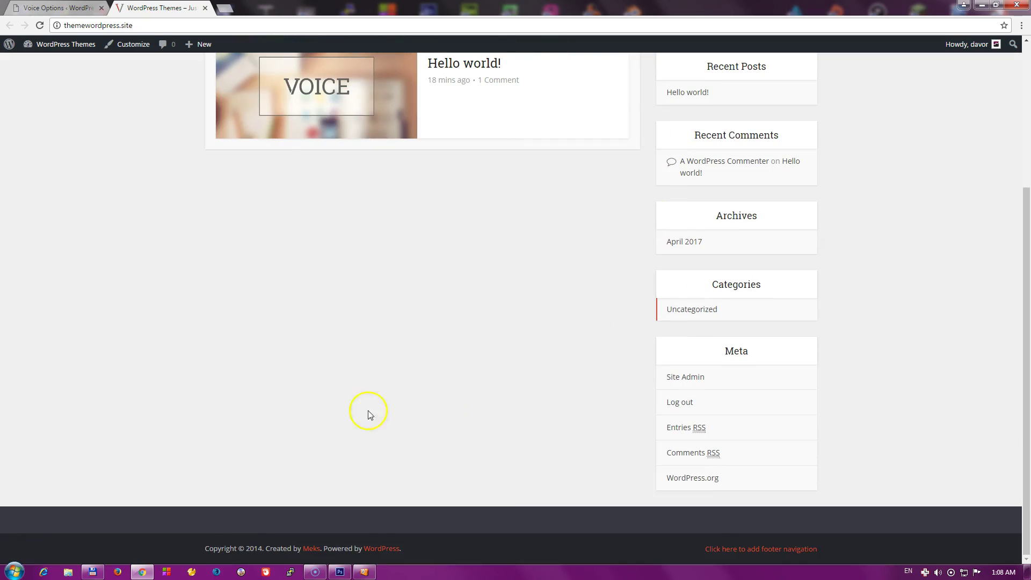
scroll(171, 395, "up", 5)
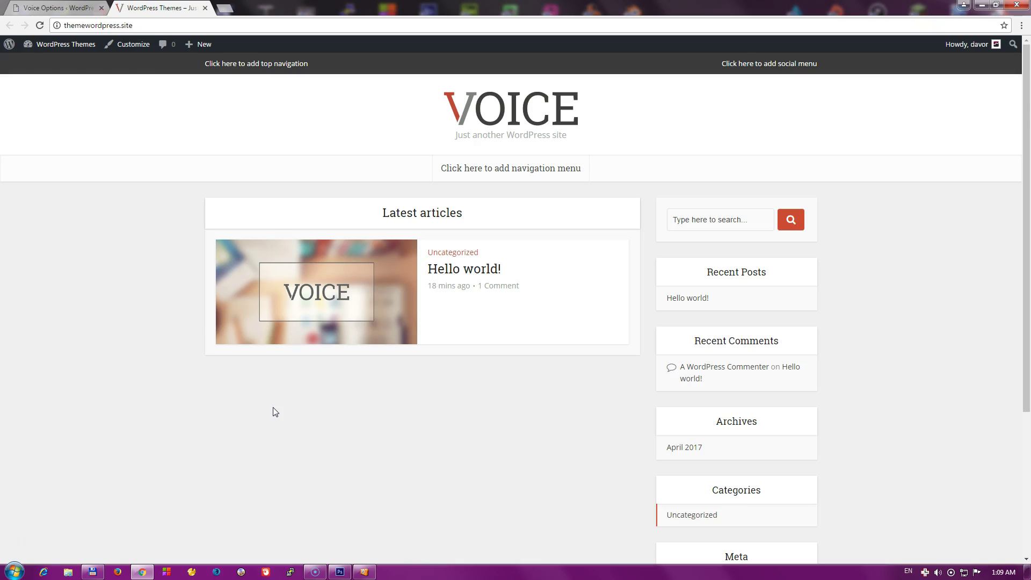
scroll(186, 315, "down", 4)
scroll(150, 348, "up", 4)
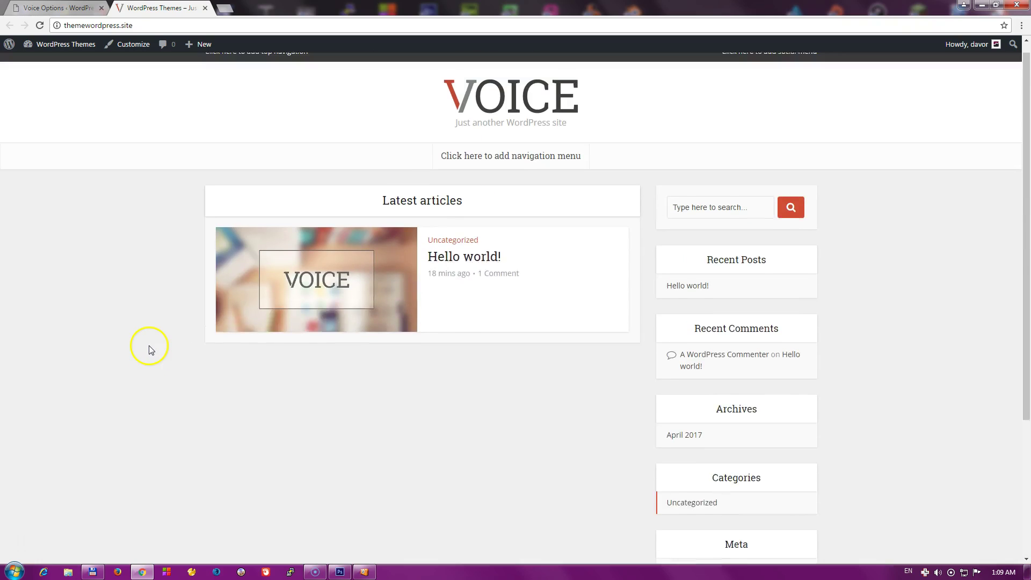
- Return to the Demo Importer, look over the available demos, and import the Voice Default demo content
left_click(59, 7)
scroll(322, 257, "down", 2)
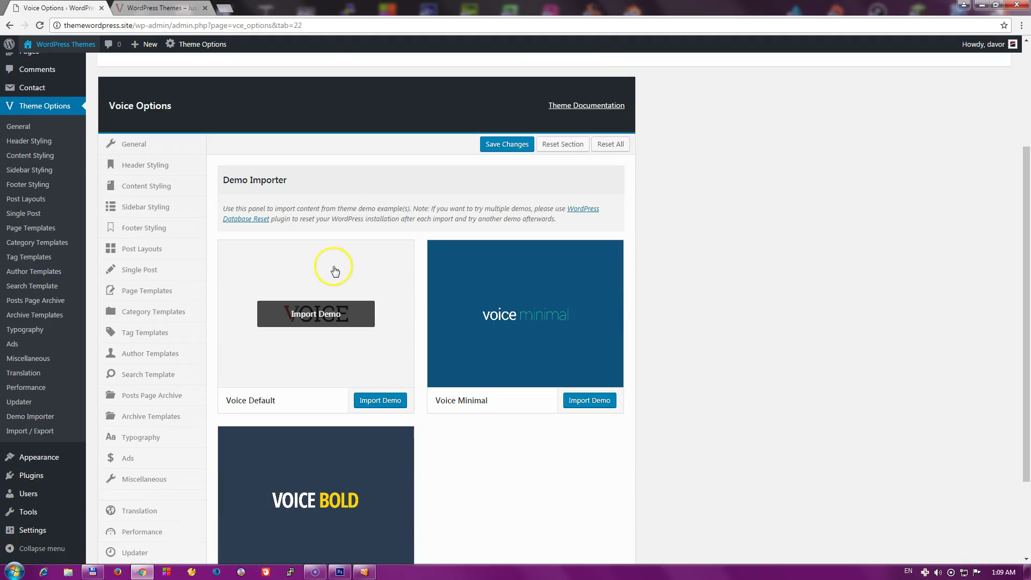
scroll(392, 208, "down", 2)
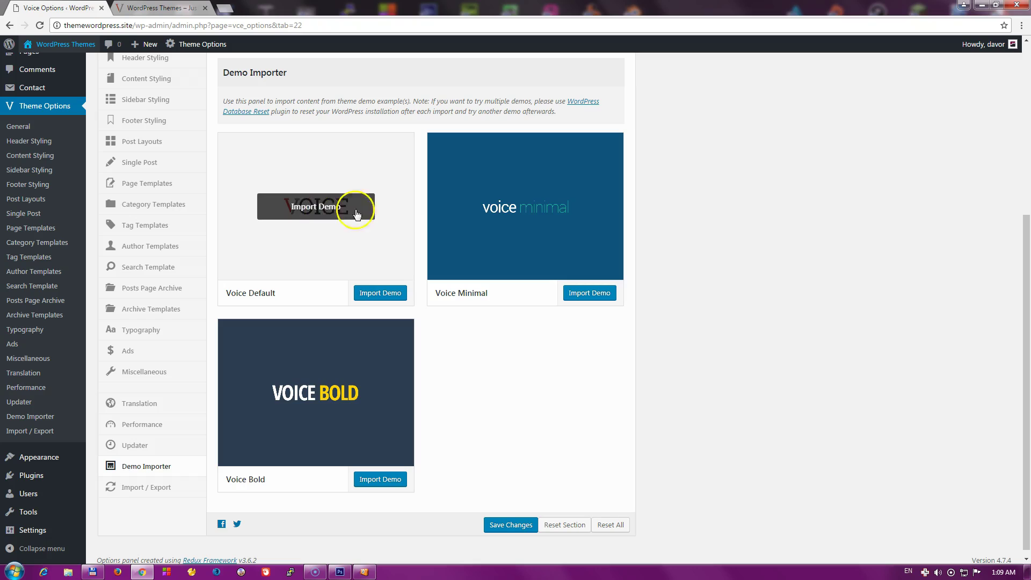
mouse_move(335, 417)
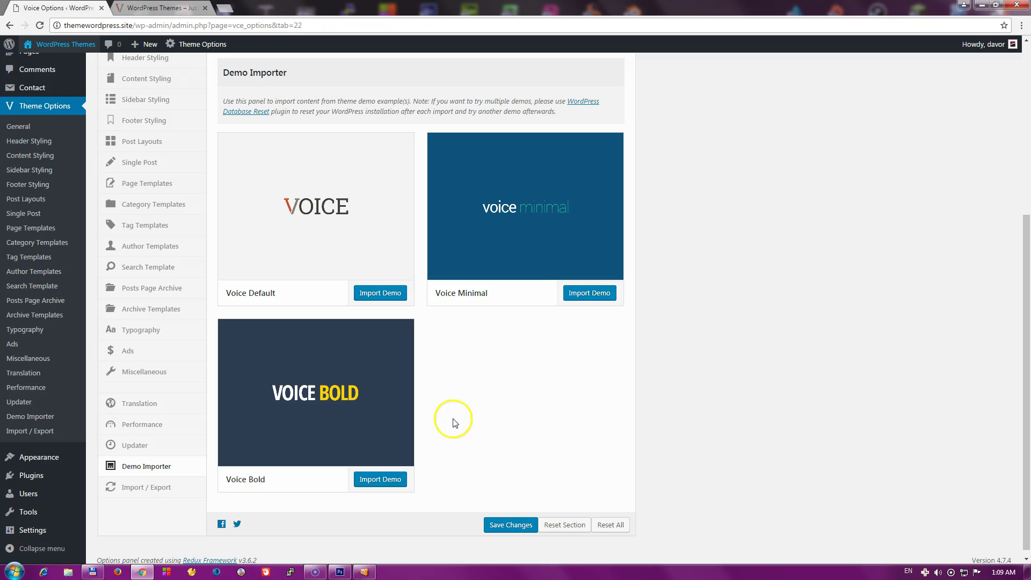
scroll(500, 430, "up", 1)
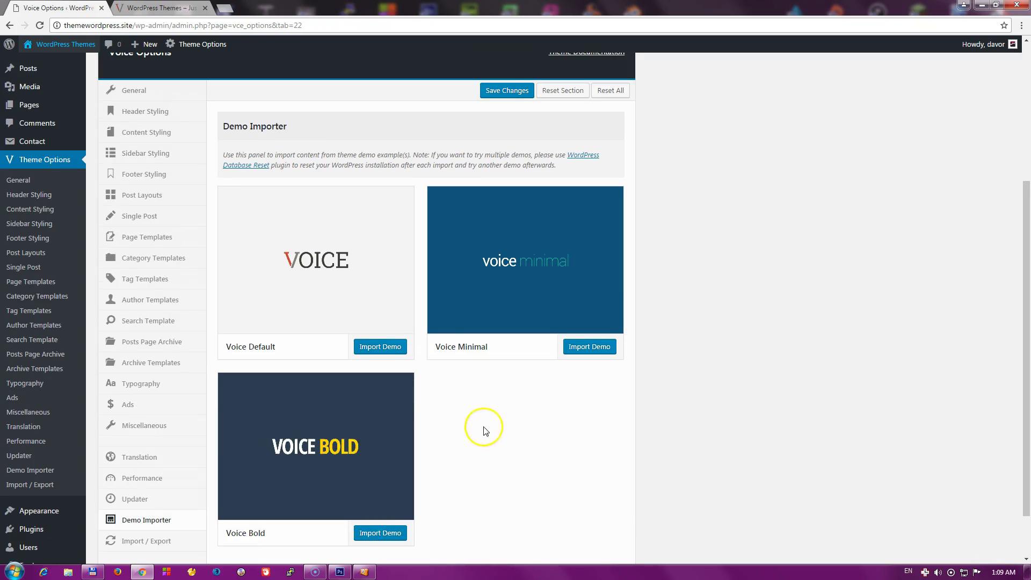
mouse_move(375, 260)
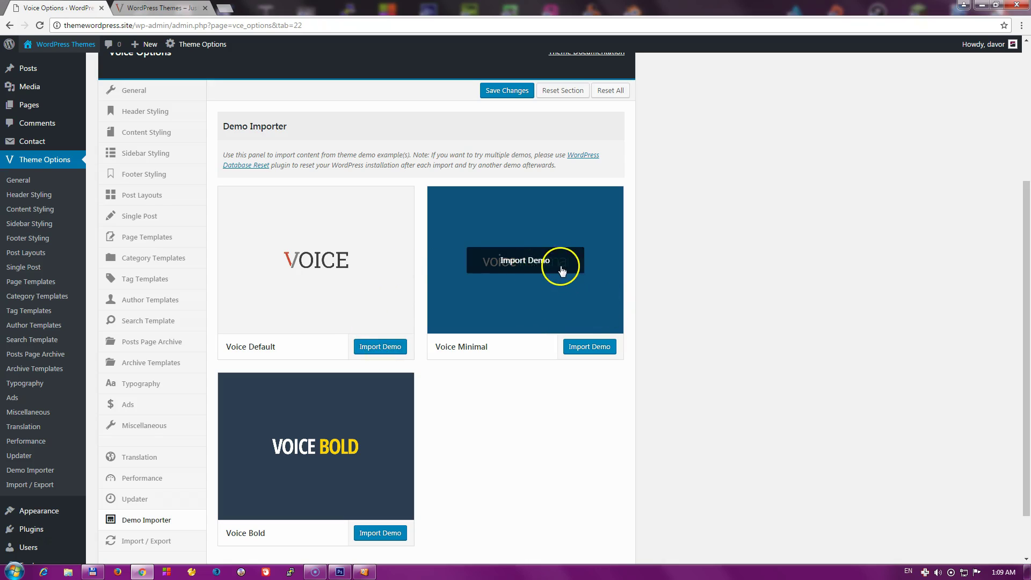
mouse_move(483, 262)
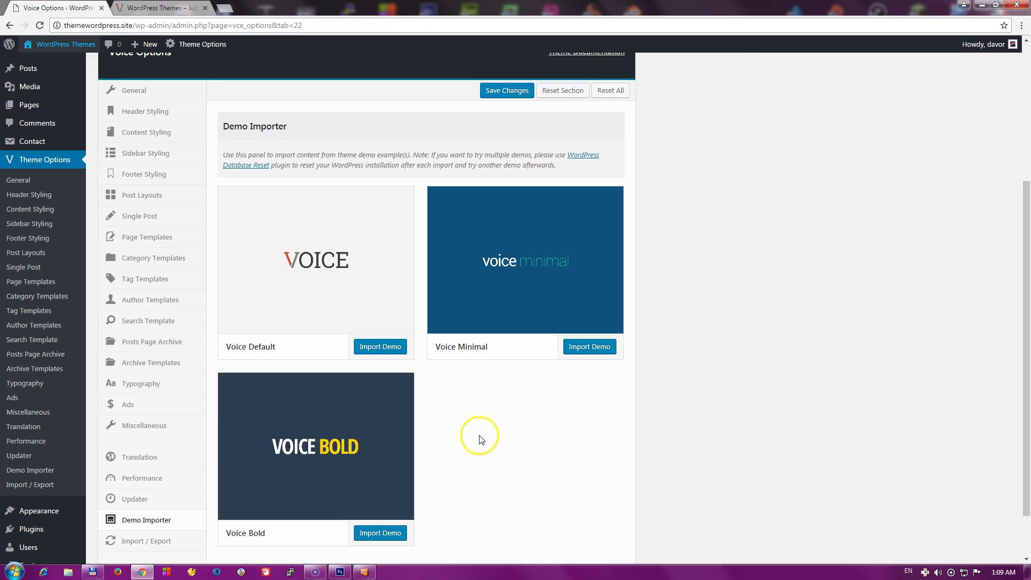
left_click(373, 347)
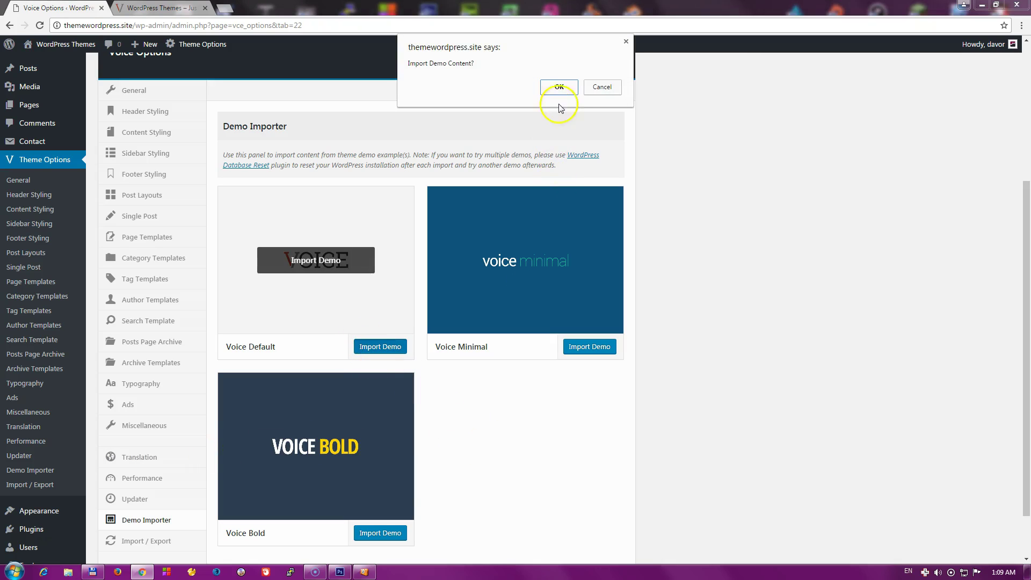
left_click(560, 87)
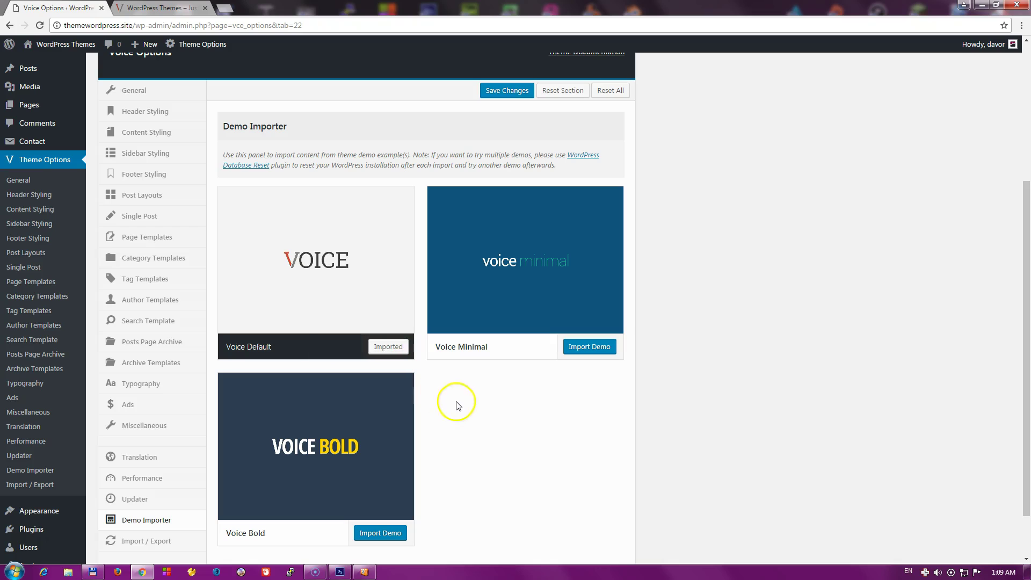
scroll(450, 450, "up", 3)
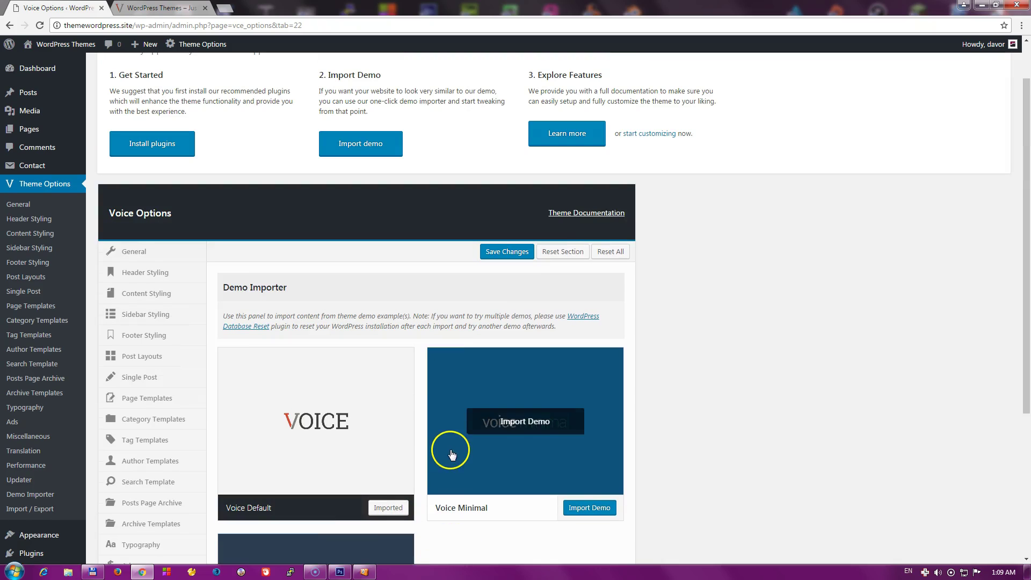
- Reload the live site's front page, inspect its navigation menus, and advance the featured posts slider several items
left_click(159, 7)
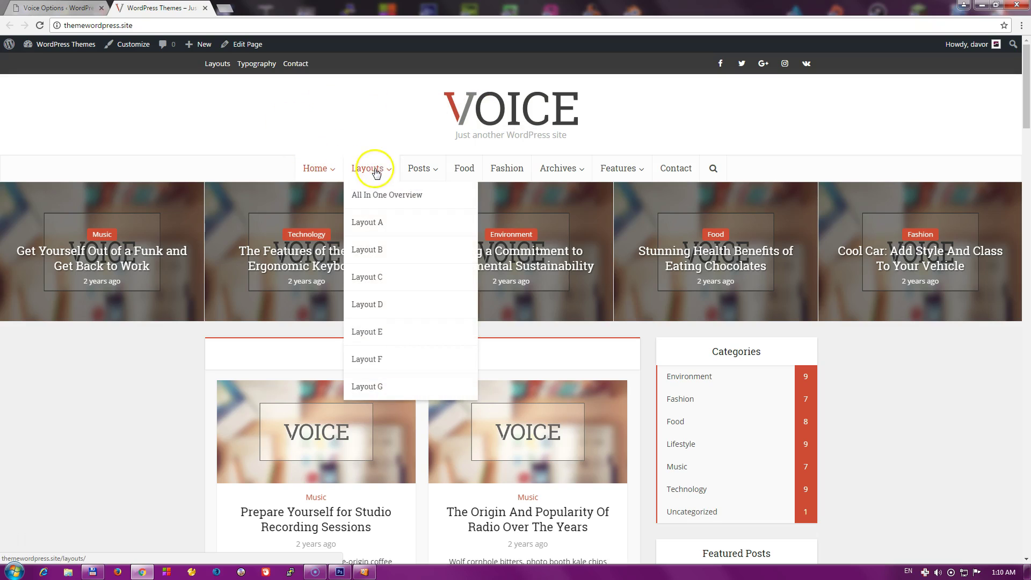
mouse_move(579, 171)
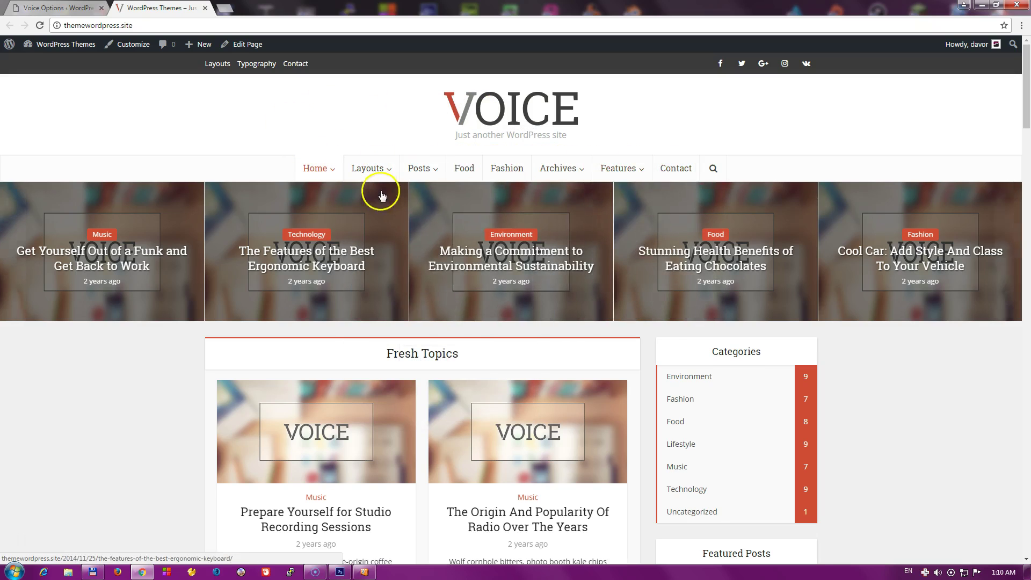
scroll(387, 178, "down", 3)
scroll(478, 199, "up", 3)
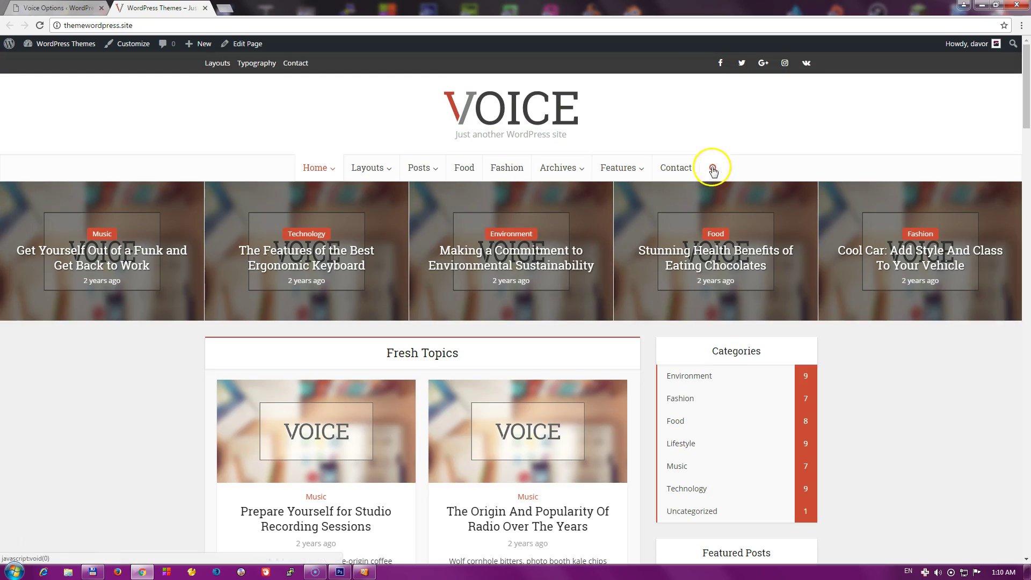
scroll(182, 202, "down", 1)
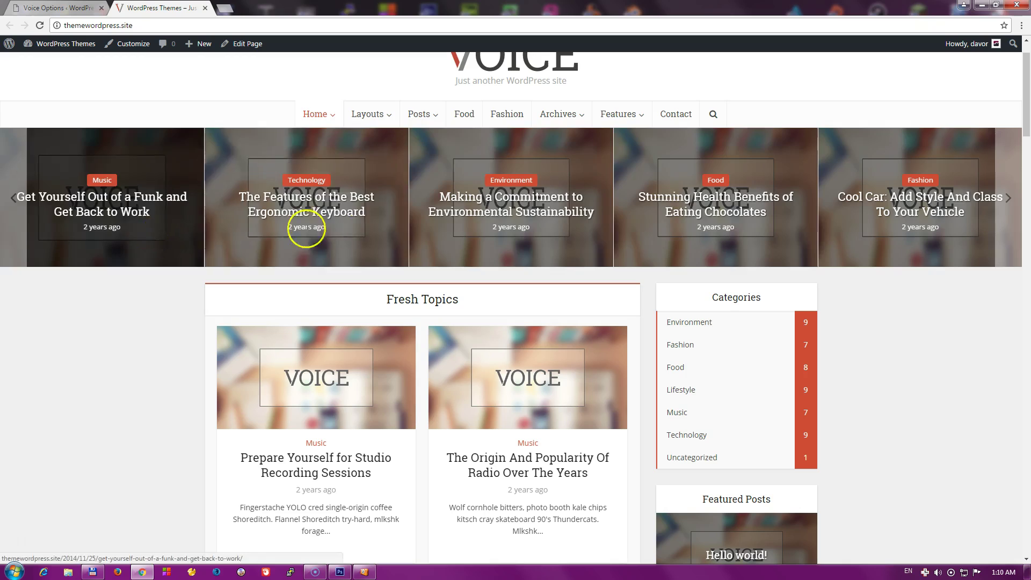
left_click(1014, 226)
left_click(1014, 226)
left_click(1014, 226)
left_click(1014, 227)
- Examine the front page sections from Fresh Topics through Popular This Week to the end of Latest Articles, including the sidebar widgets
scroll(119, 254, "down", 3)
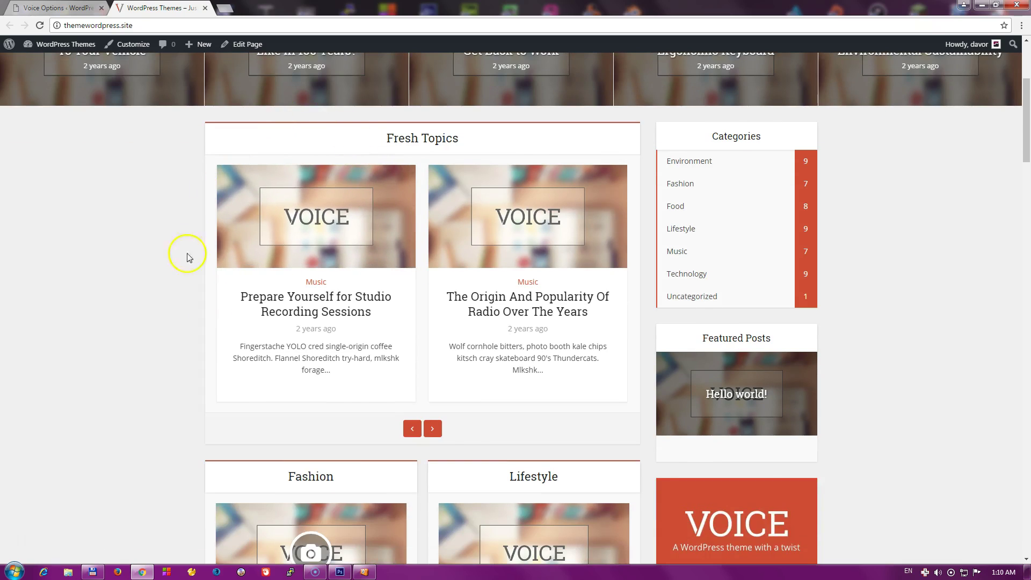
scroll(132, 271, "down", 10)
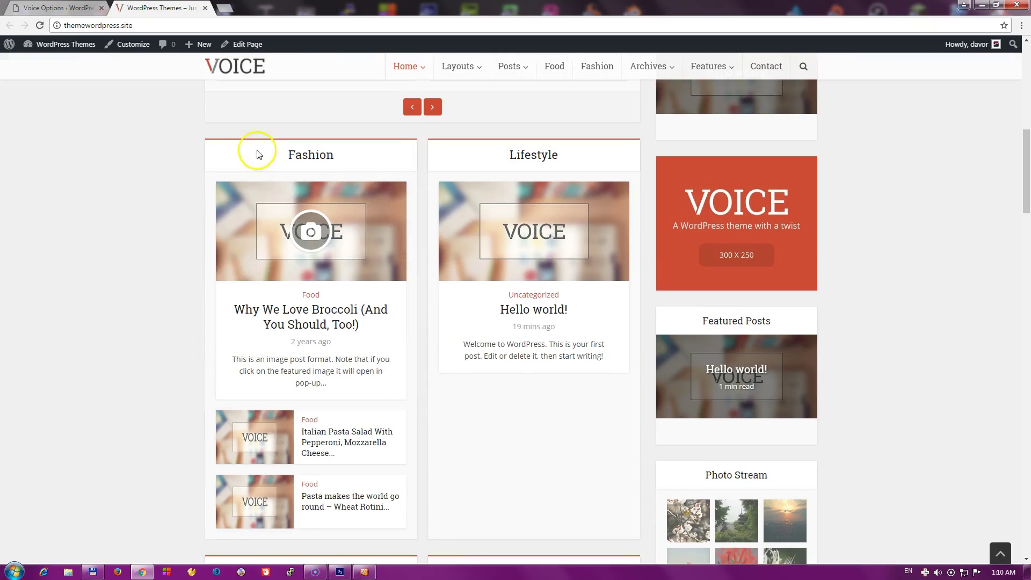
scroll(153, 313, "down", 2)
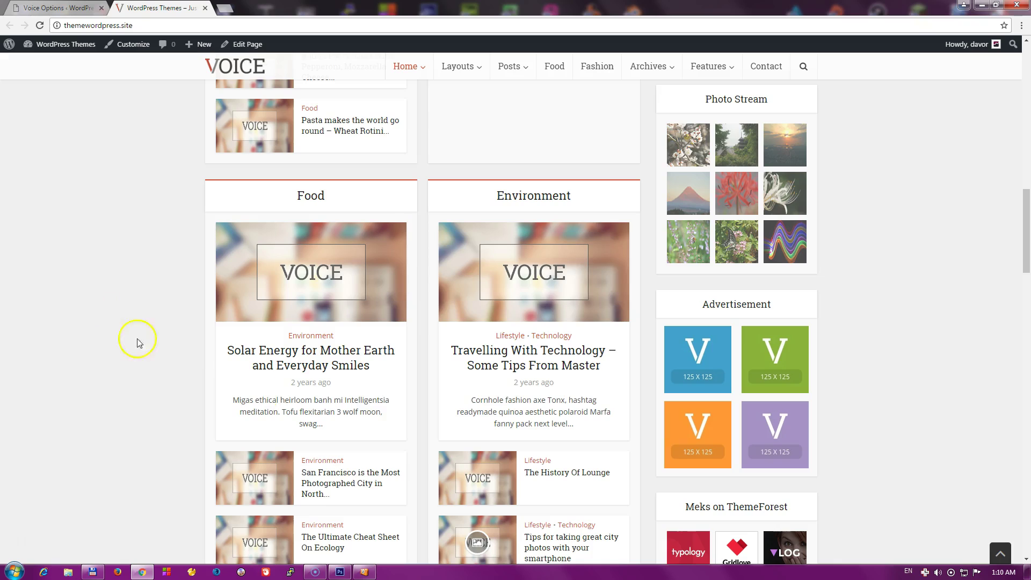
scroll(70, 314, "down", 7)
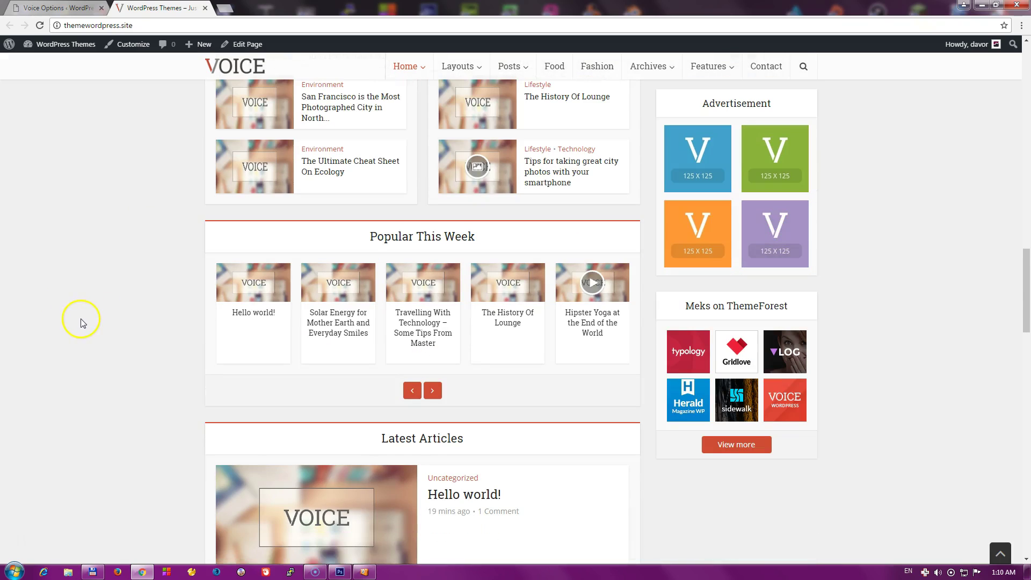
scroll(115, 327, "down", 4)
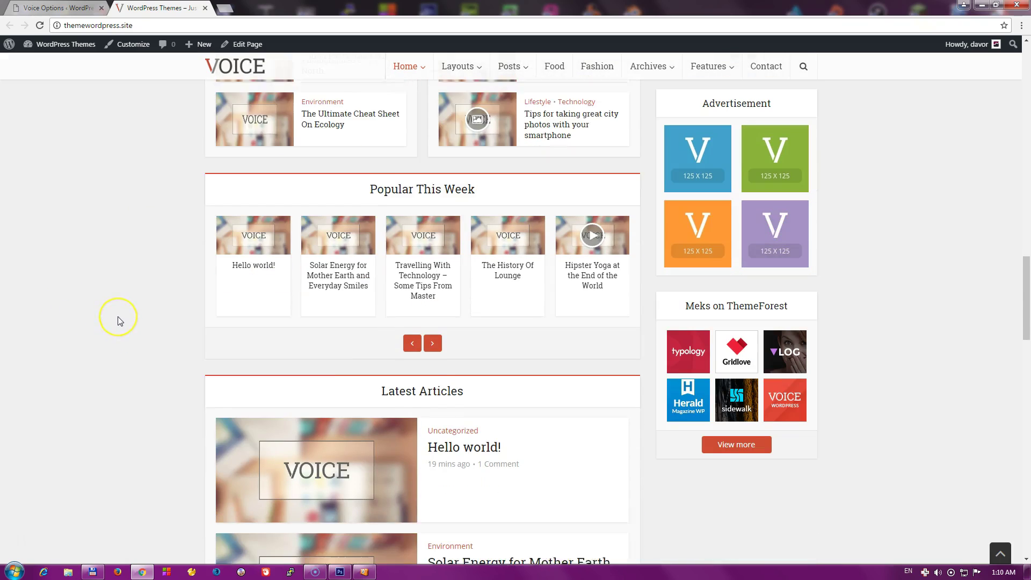
scroll(117, 321, "down", 8)
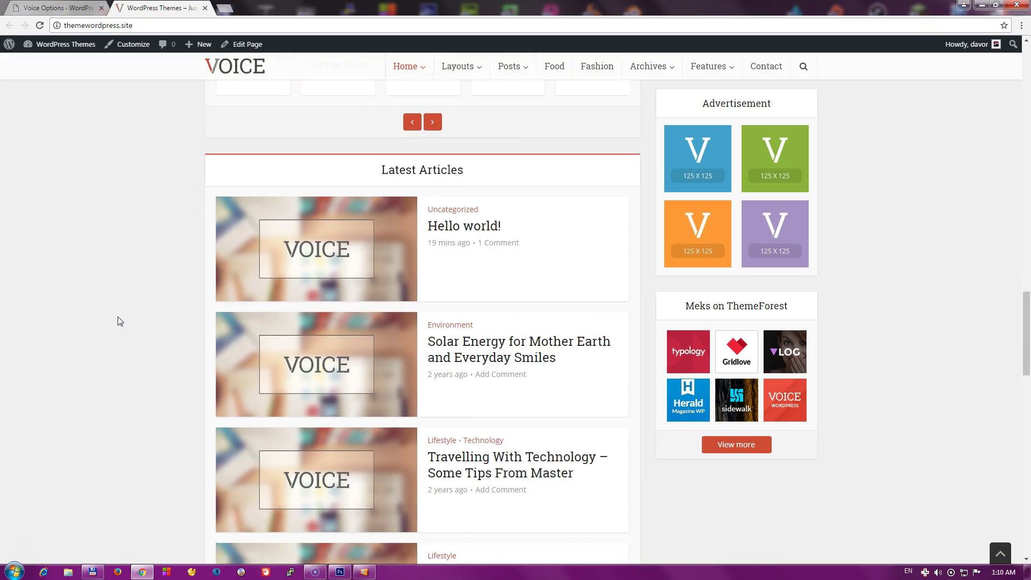
scroll(130, 317, "down", 12)
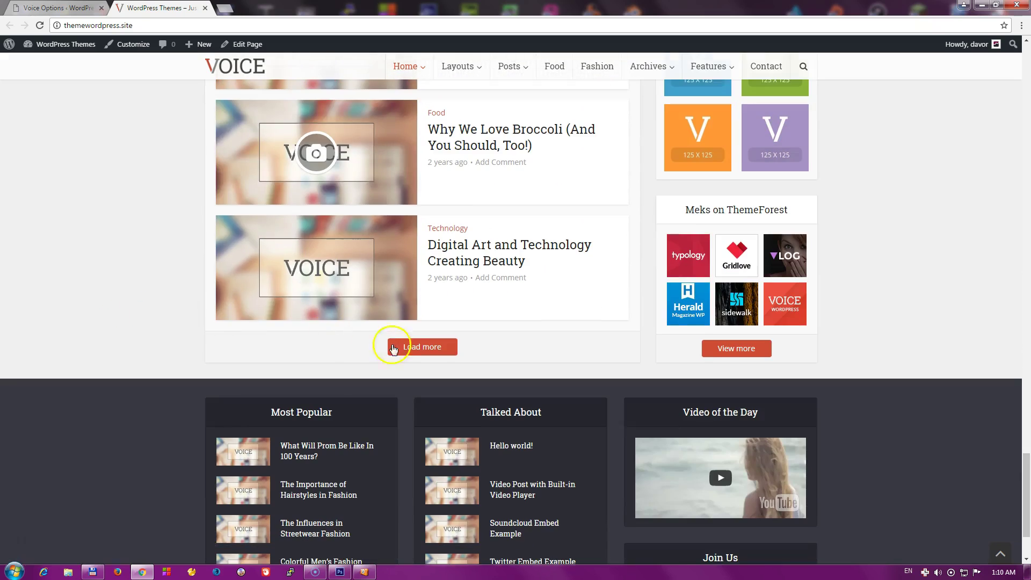
- Load more posts in the Latest Articles section, look through them, and return to the beginning of the front page
left_click(395, 348)
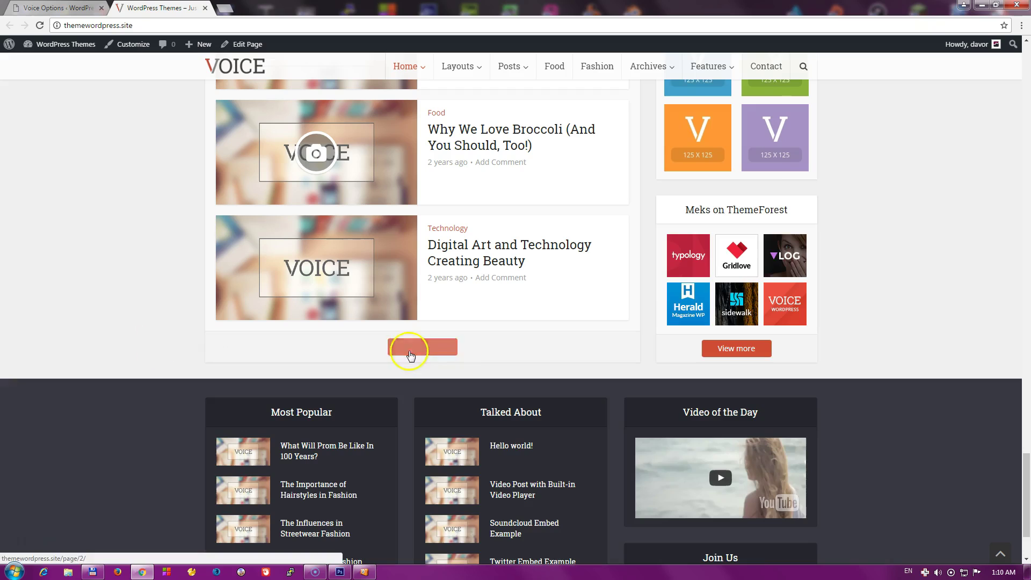
scroll(113, 385, "down", 3)
scroll(115, 385, "down", 15)
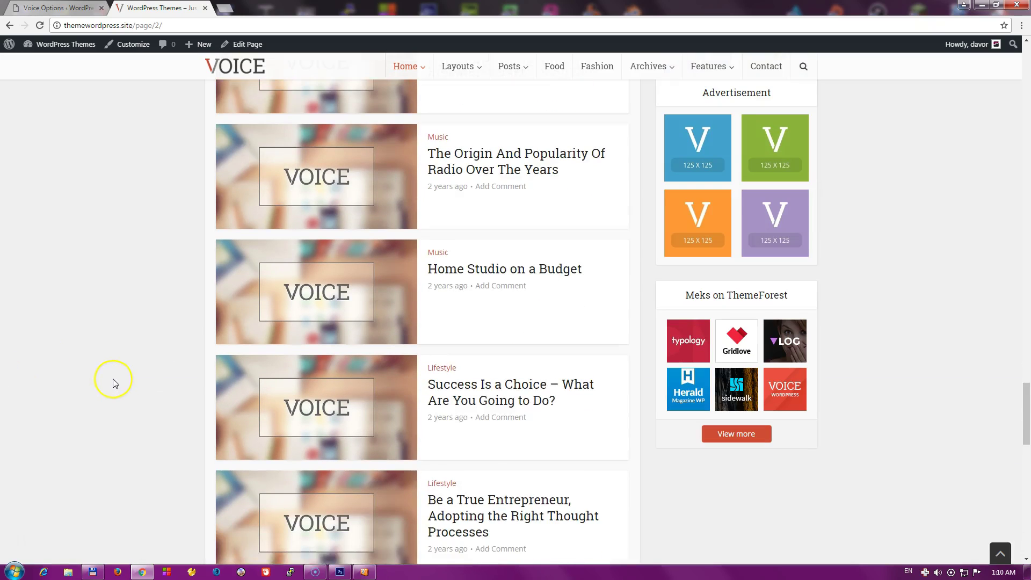
scroll(113, 383, "down", 5)
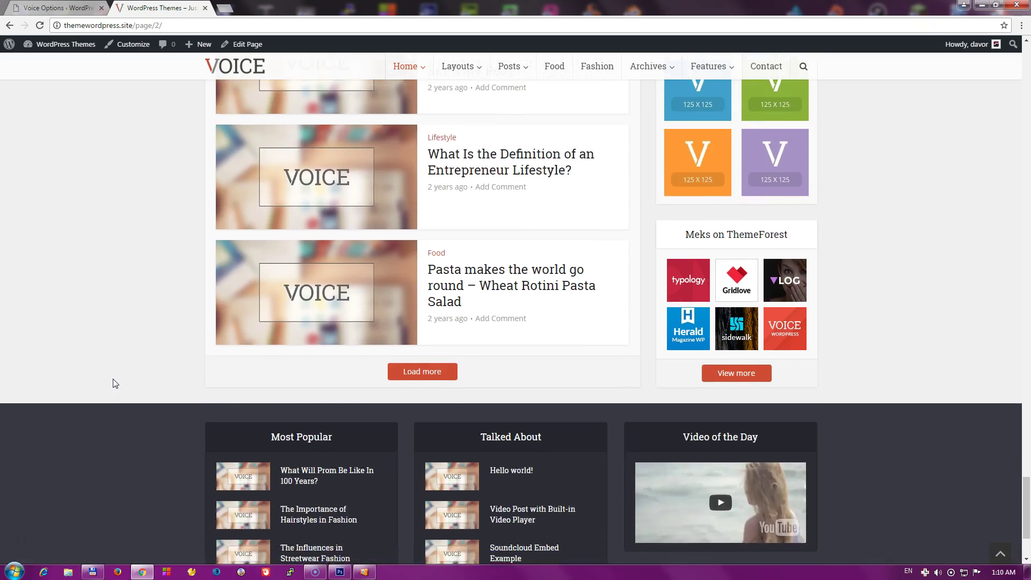
scroll(113, 383, "up", 7)
scroll(113, 383, "up", 20)
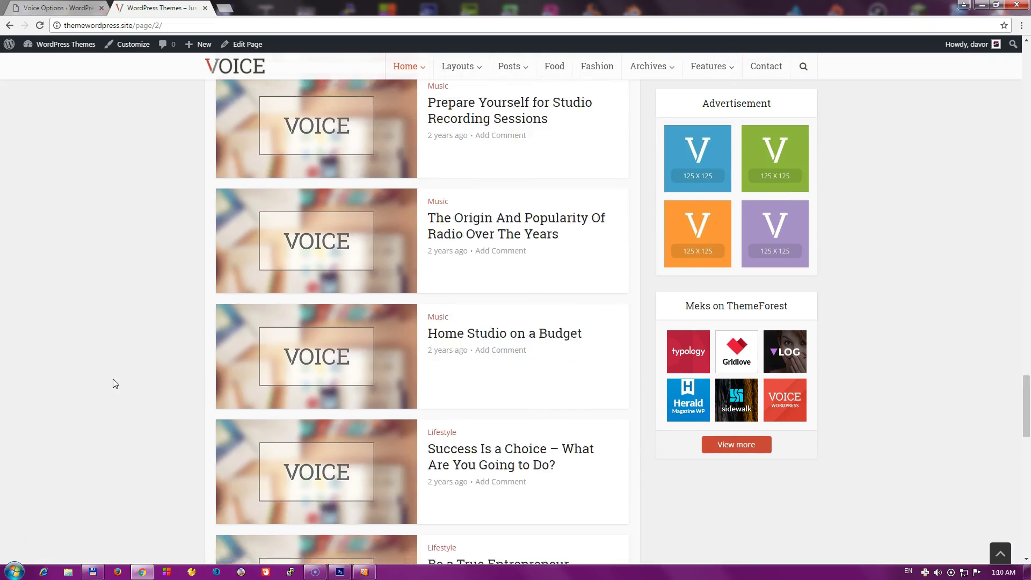
scroll(113, 383, "up", 20)
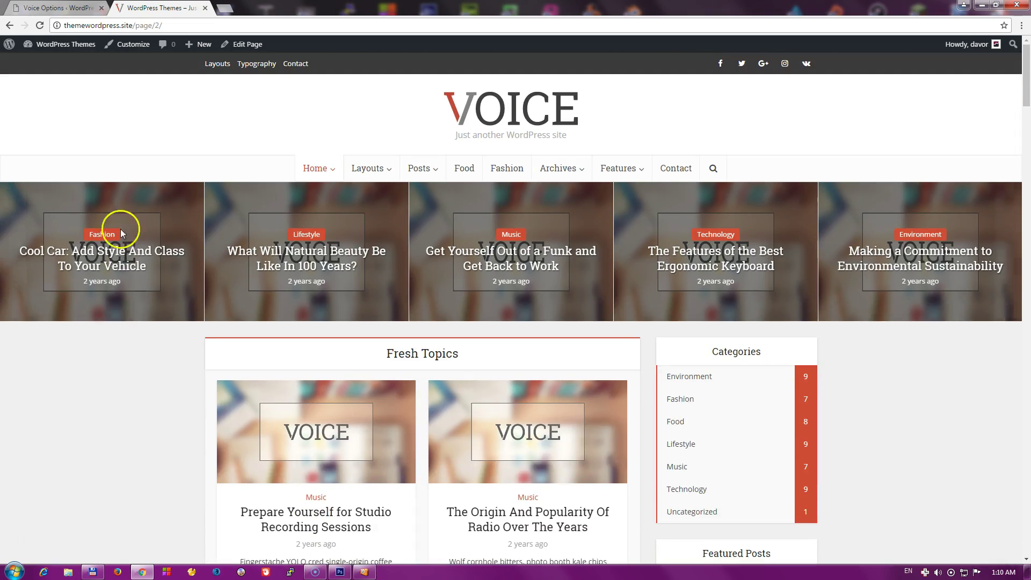
- Go back to the WordPress admin and open the list of all pages
left_click(75, 8)
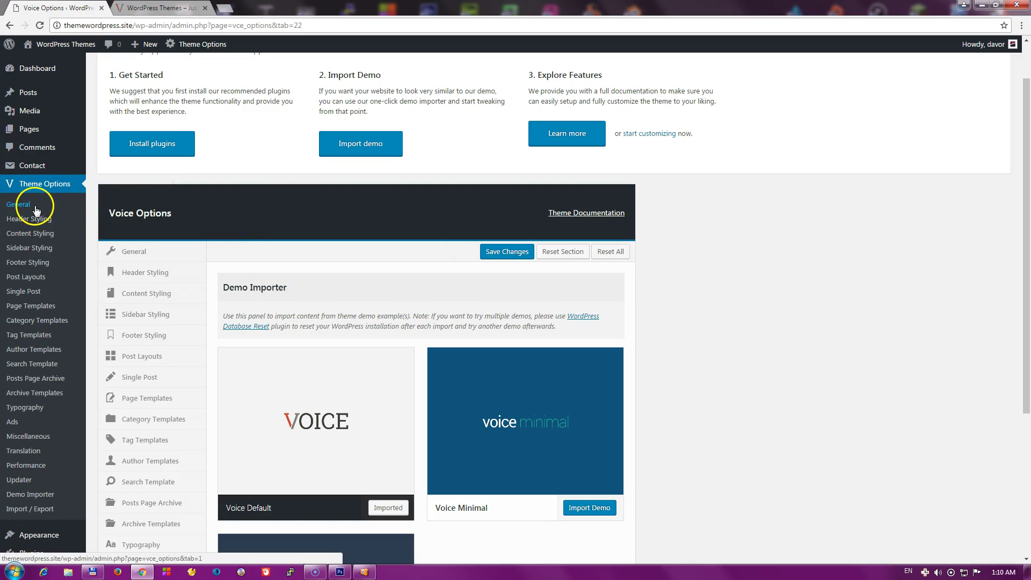
mouse_move(50, 132)
left_click(105, 131)
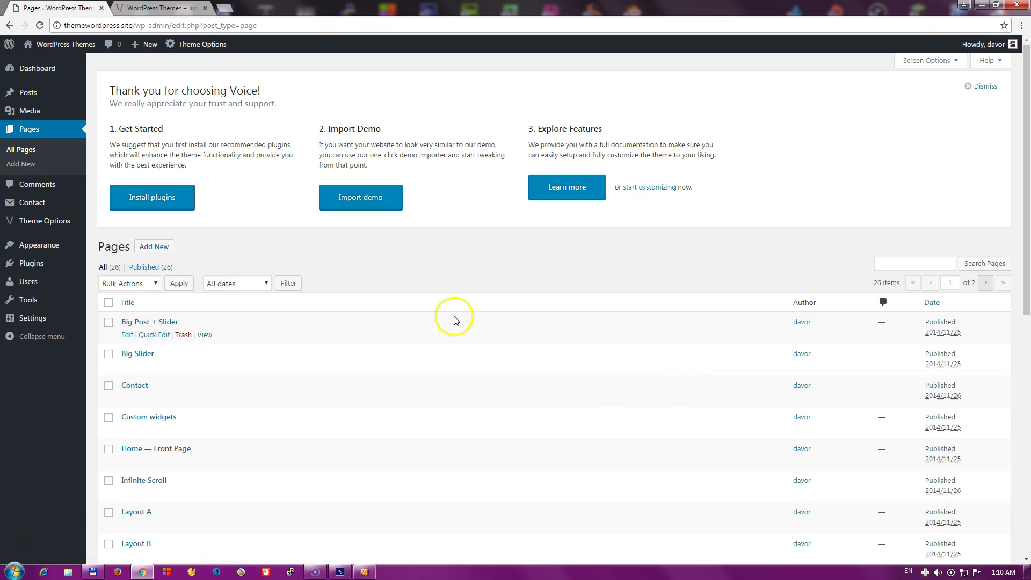
- Look through the list of imported demo pages, including the slider, layout, pagination and sidebar example pages
scroll(331, 252, "down", 6)
scroll(285, 252, "down", 3)
scroll(272, 322, "up", 5)
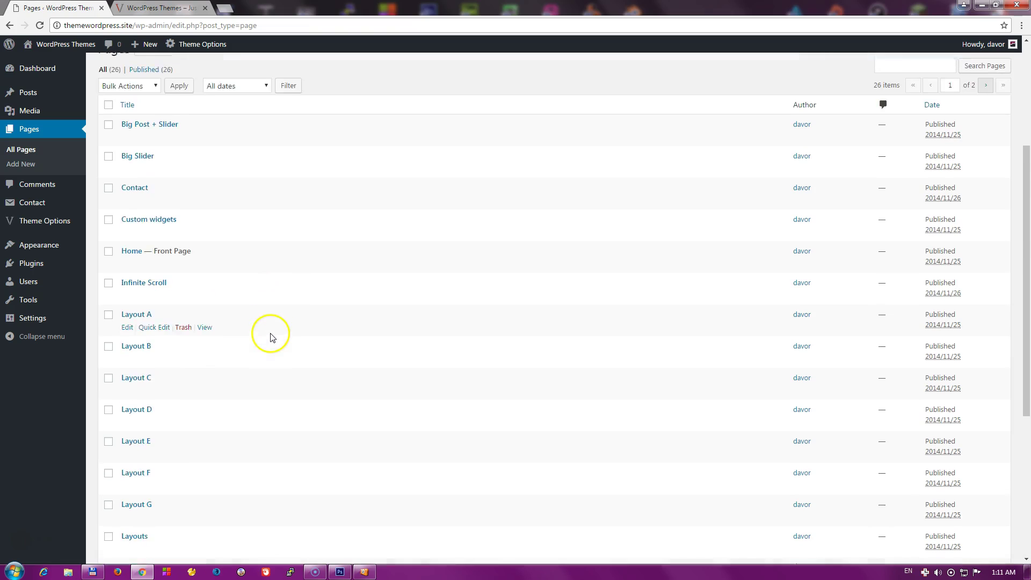
scroll(271, 338, "up", 4)
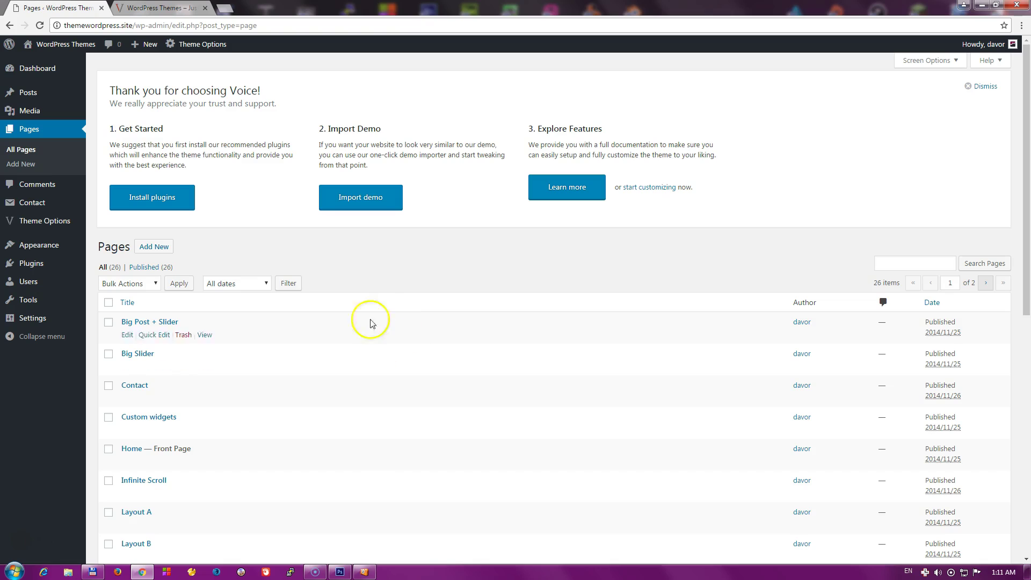
scroll(322, 285, "down", 9)
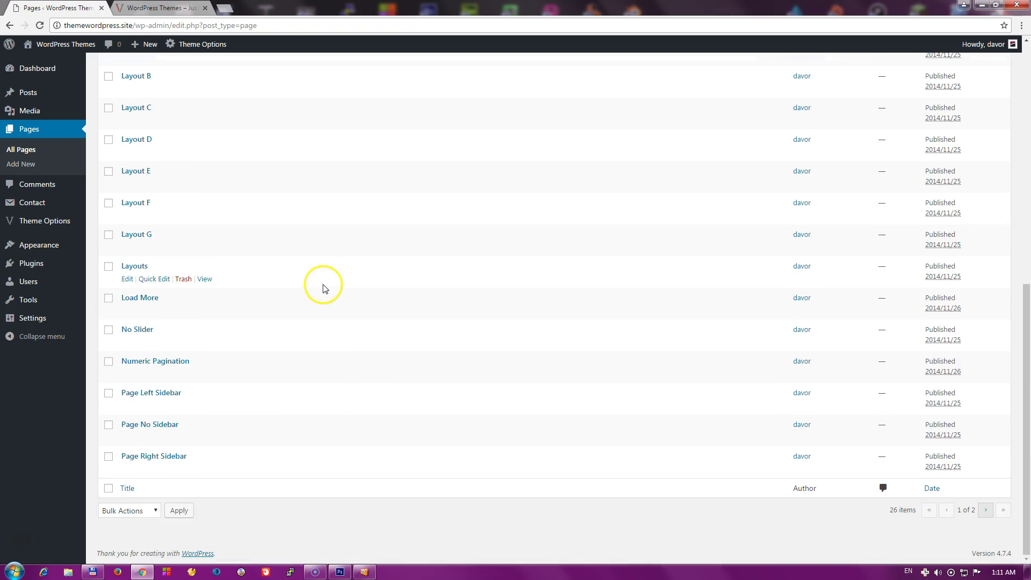
scroll(320, 306, "up", 8)
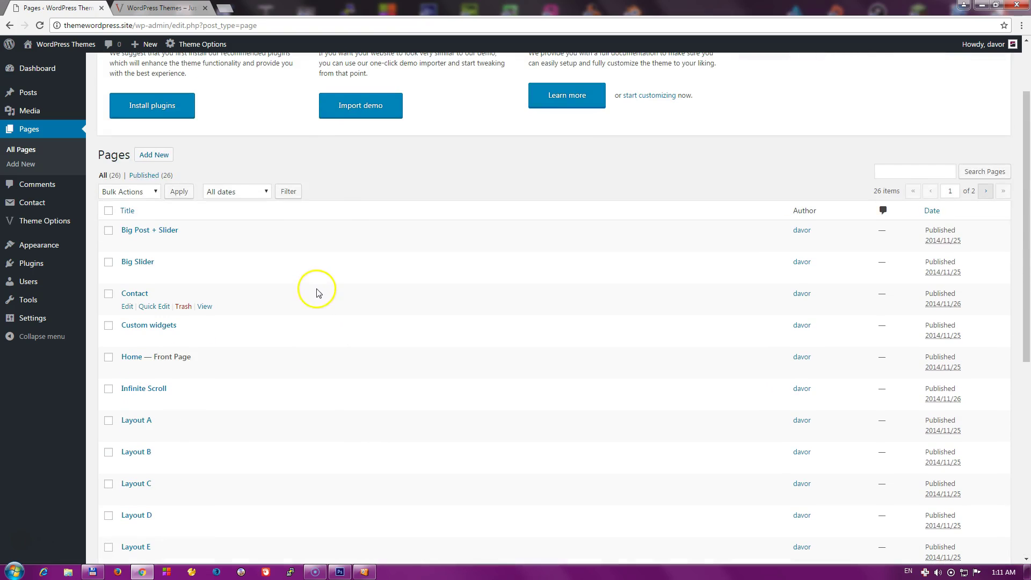
scroll(322, 225, "up", 2)
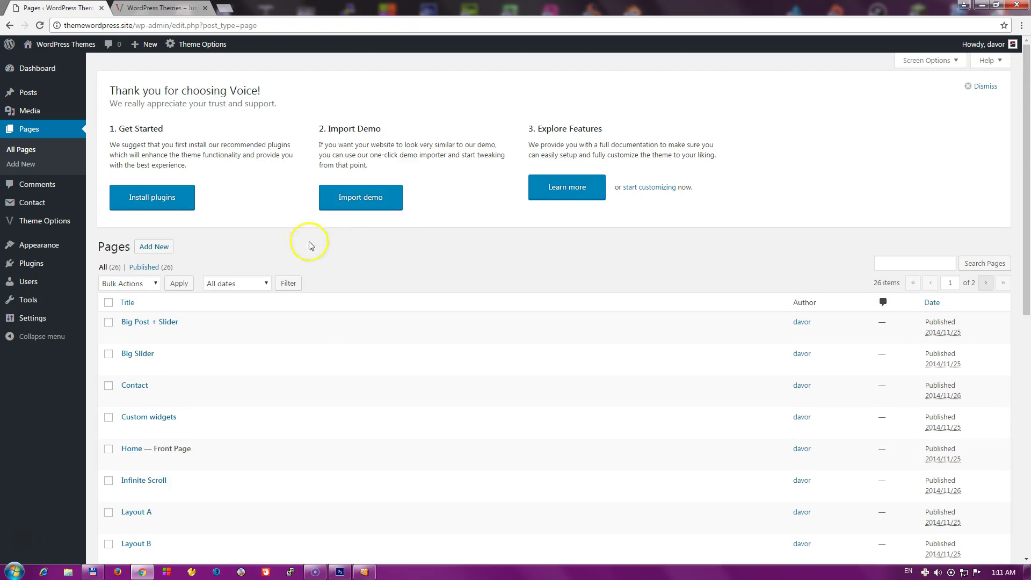
scroll(315, 255, "down", 1)
scroll(301, 252, "up", 1)
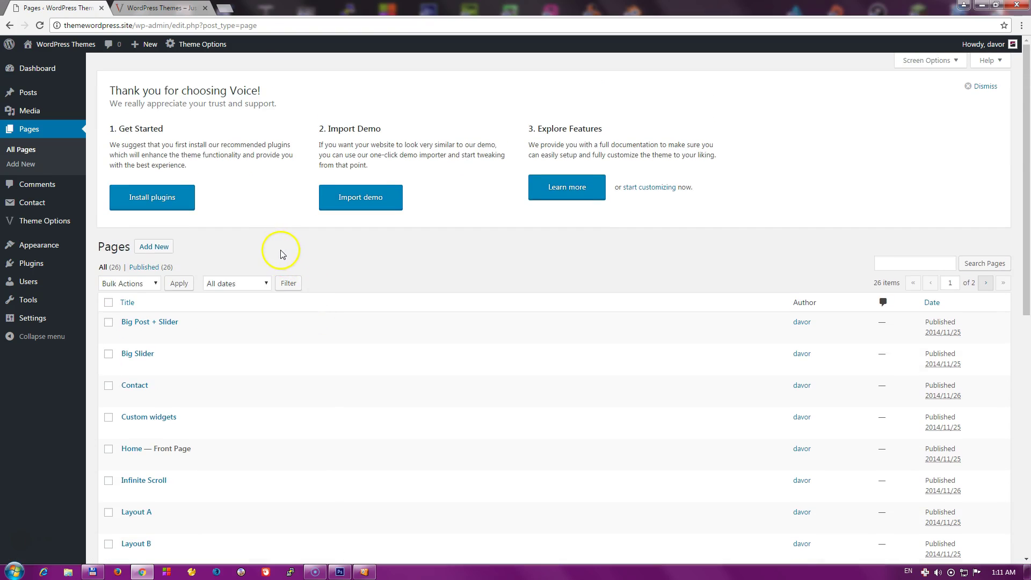
scroll(301, 261, "down", 1)
scroll(287, 301, "down", 2)
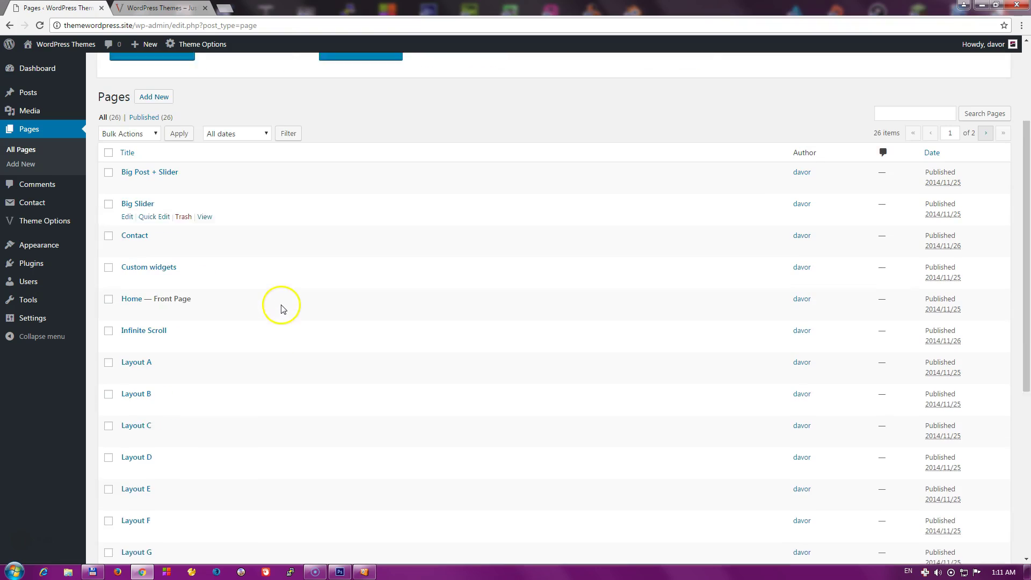
scroll(258, 302, "down", 1)
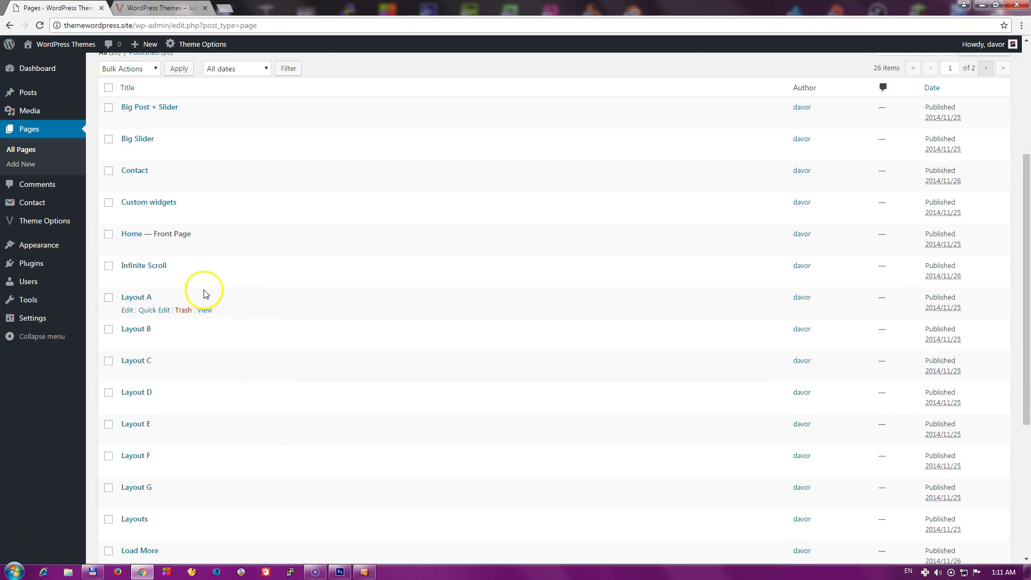
- Open the Reading Settings in a separate tab and check which page is assigned as the static front page
scroll(202, 294, "up", 1)
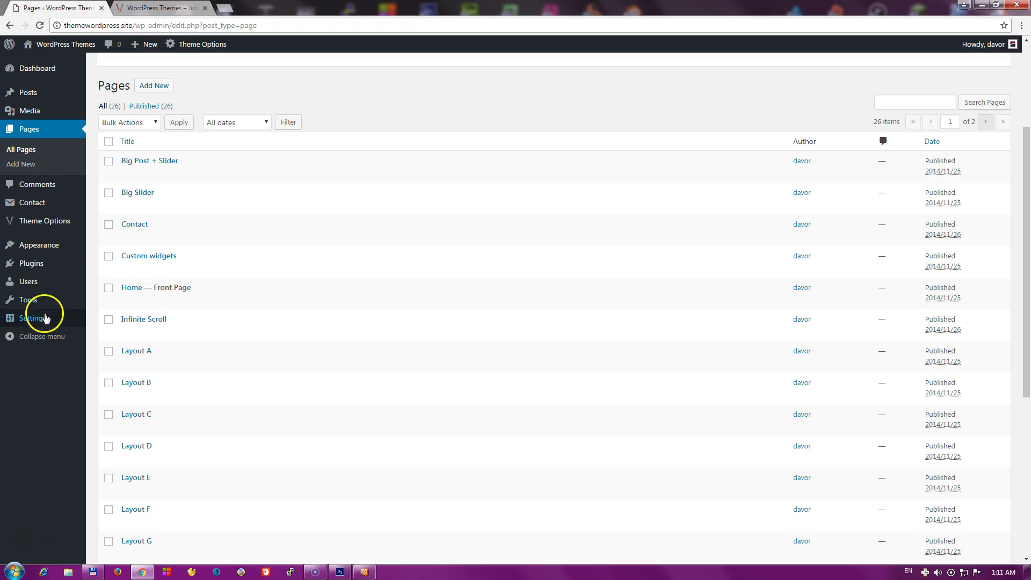
mouse_move(43, 319)
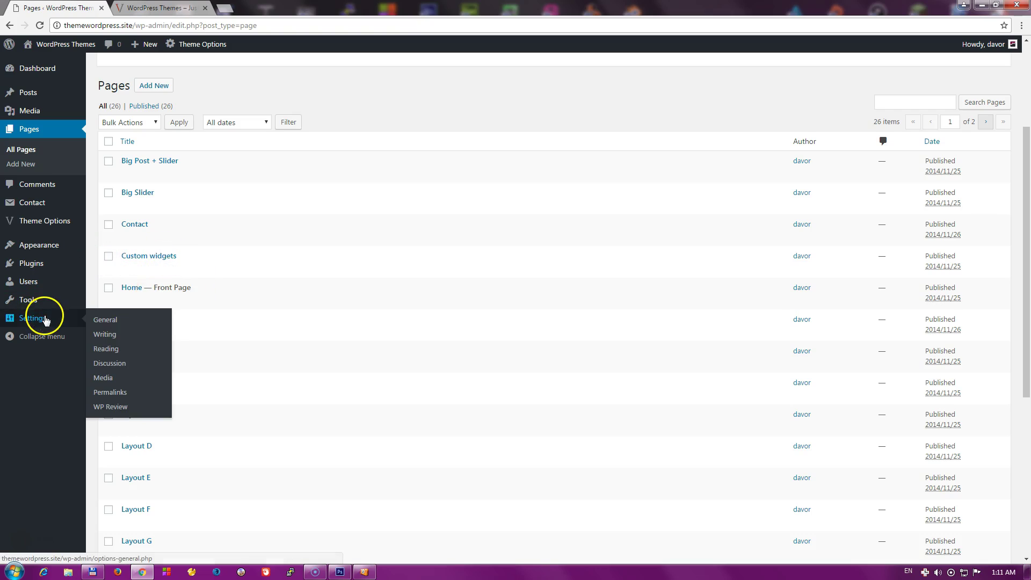
middle_click(107, 350)
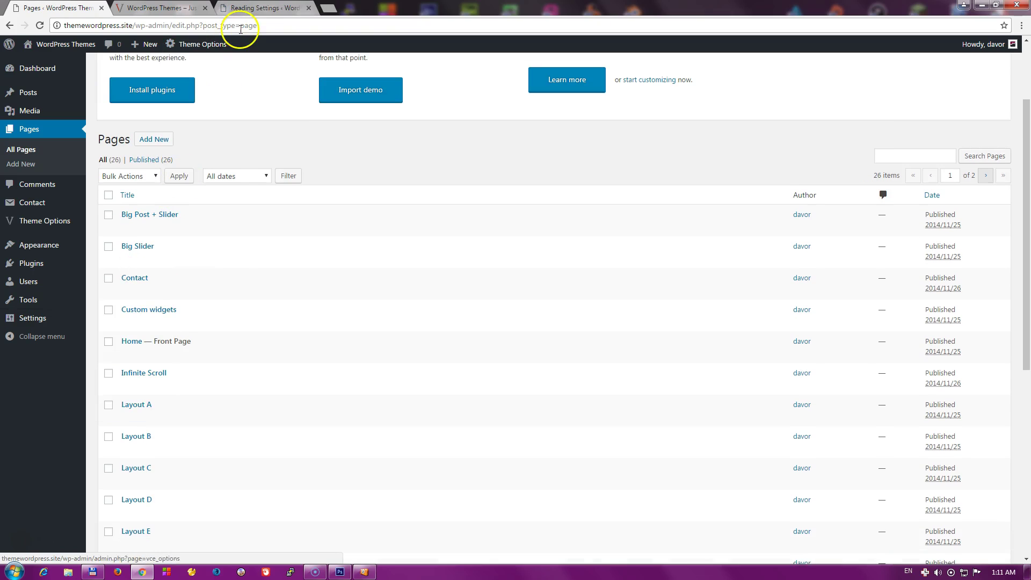
left_click(264, 10)
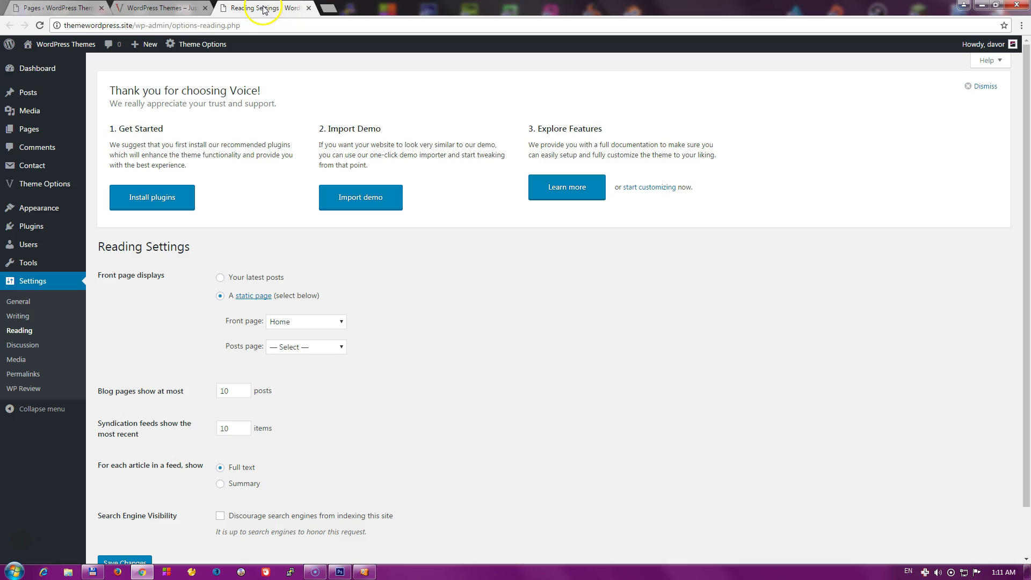
scroll(301, 215, "down", 1)
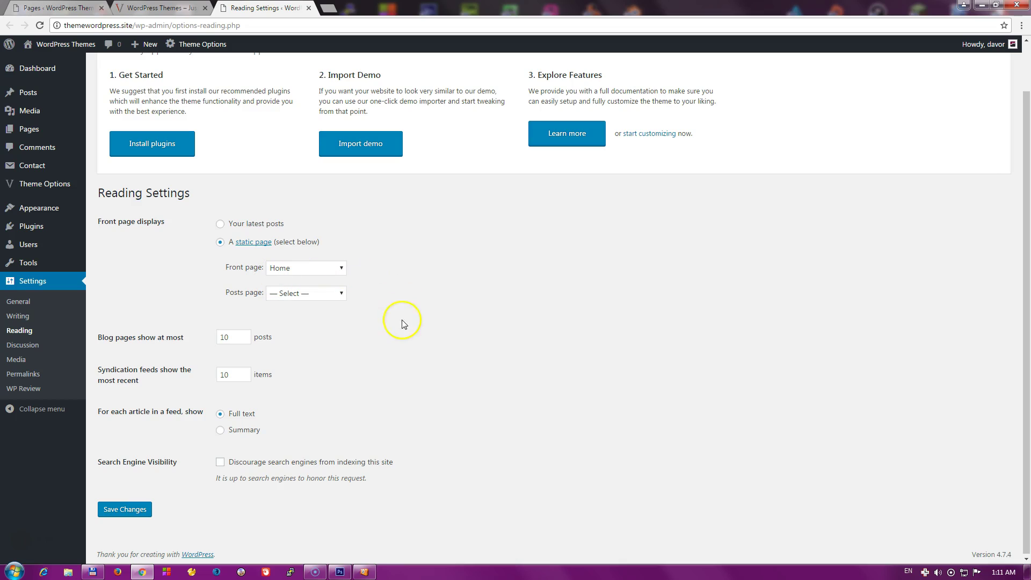
scroll(401, 445, "up", 1)
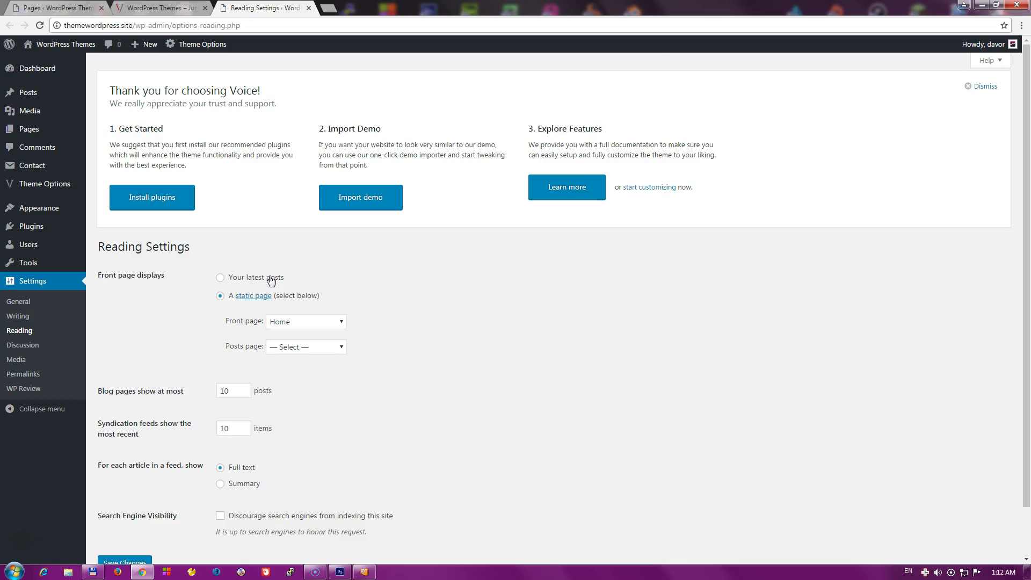
- Switch to the live site and look over the front page from the slider down to Latest Articles
left_click(161, 7)
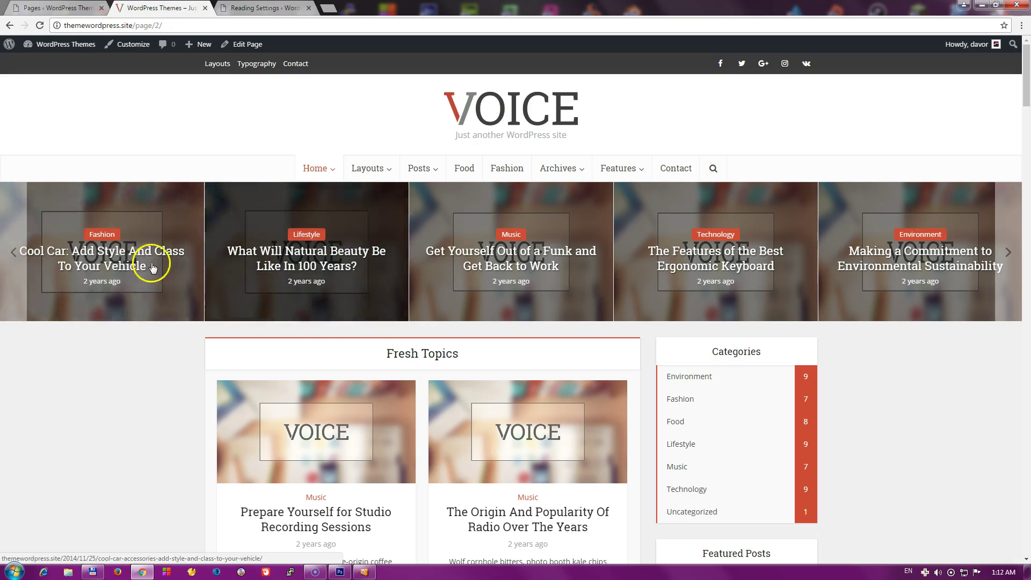
scroll(138, 288, "down", 7)
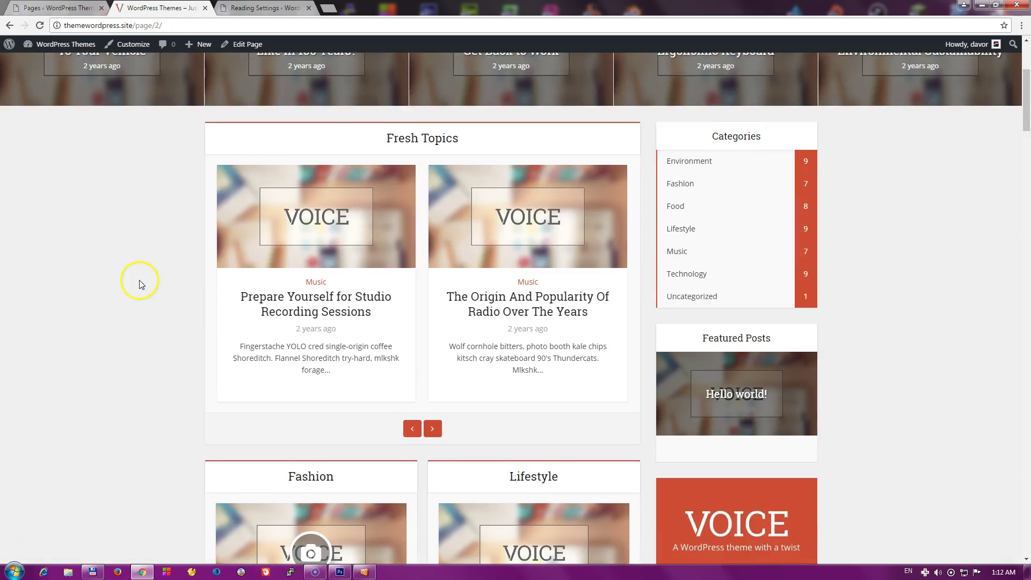
scroll(138, 290, "down", 15)
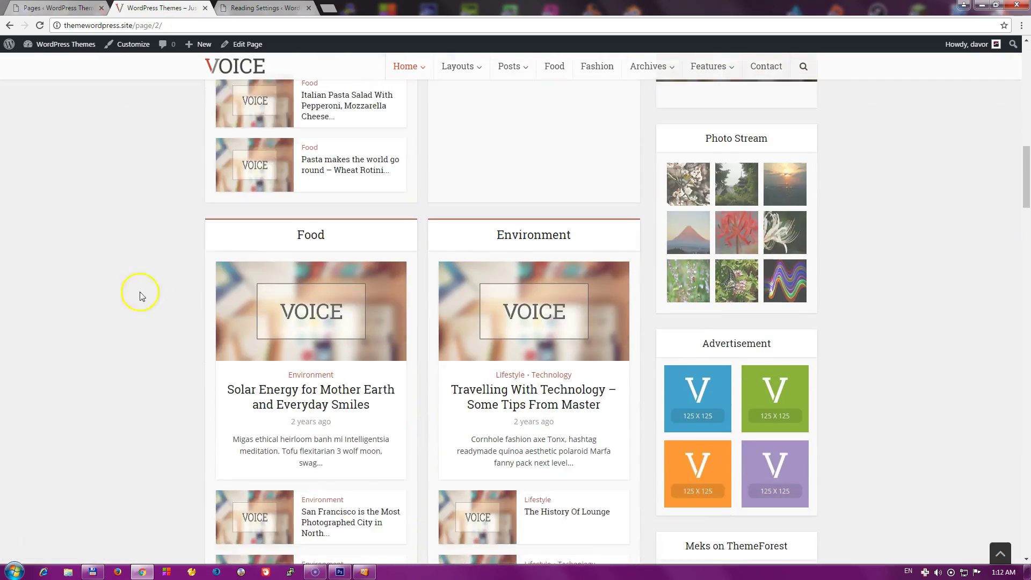
scroll(146, 320, "down", 10)
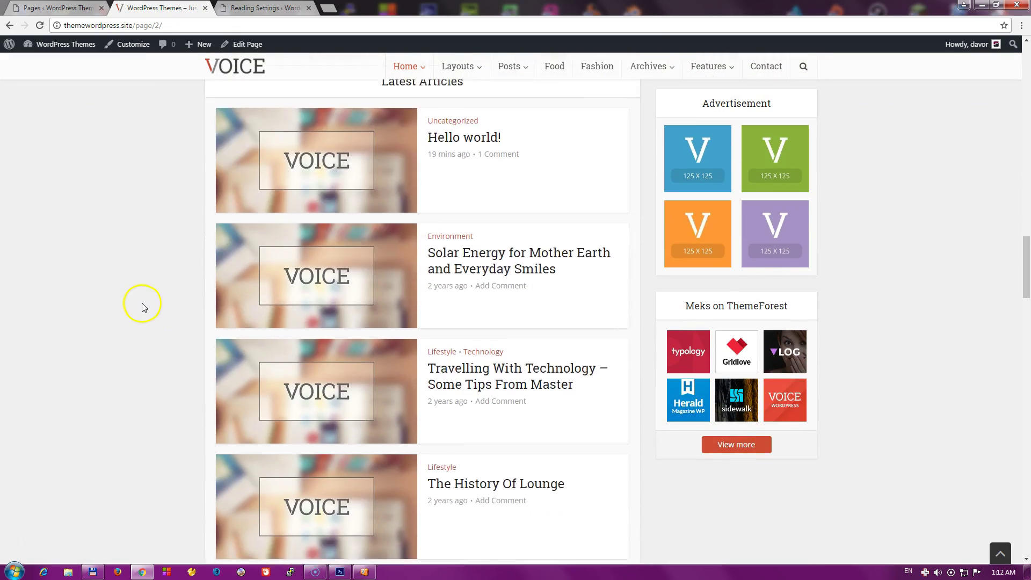
scroll(143, 305, "up", 11)
scroll(143, 306, "up", 20)
- Close the extra settings tab, return to the list of all pages and open the Home page for editing
left_click(276, 8)
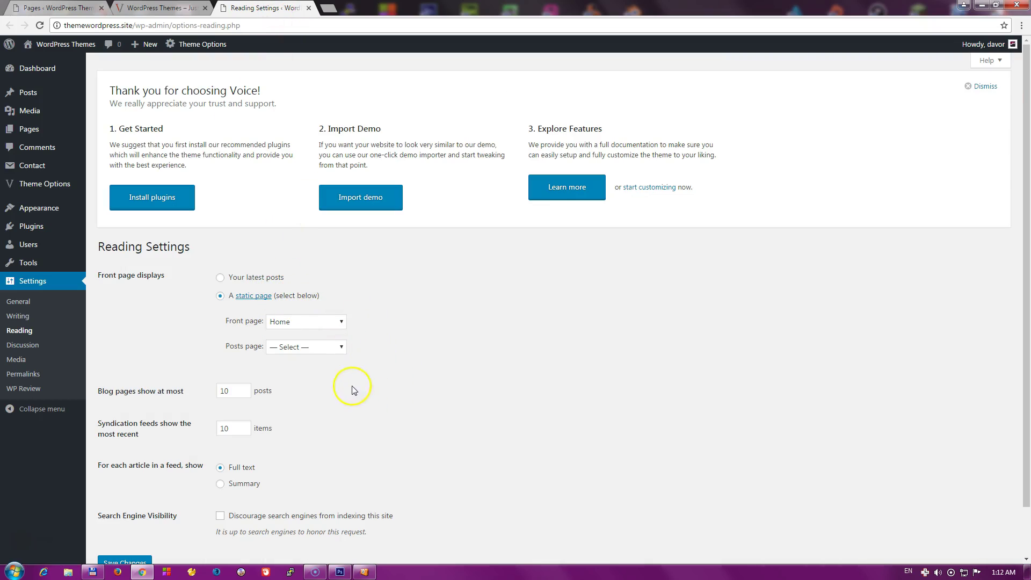
mouse_move(68, 135)
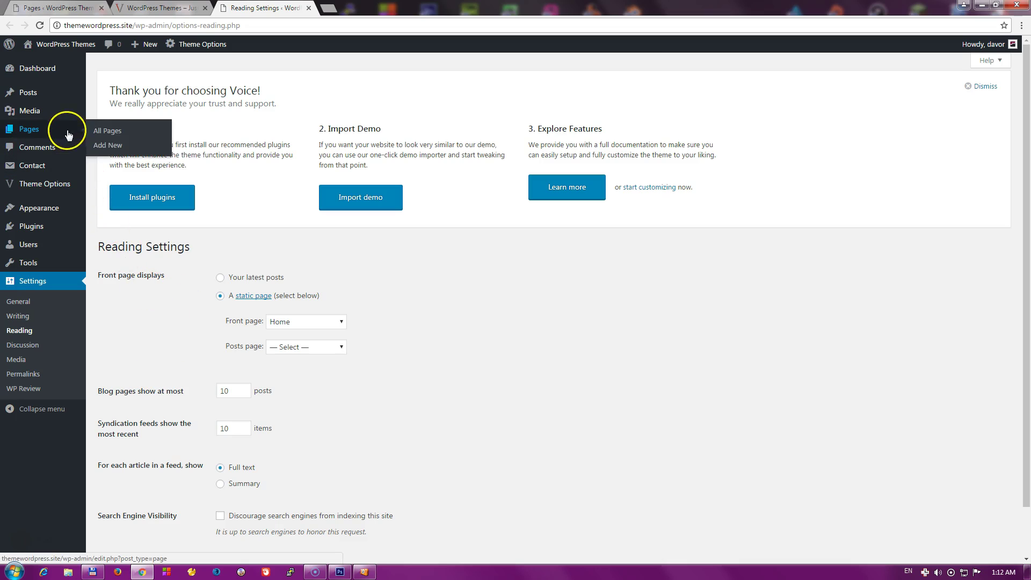
left_click(99, 131)
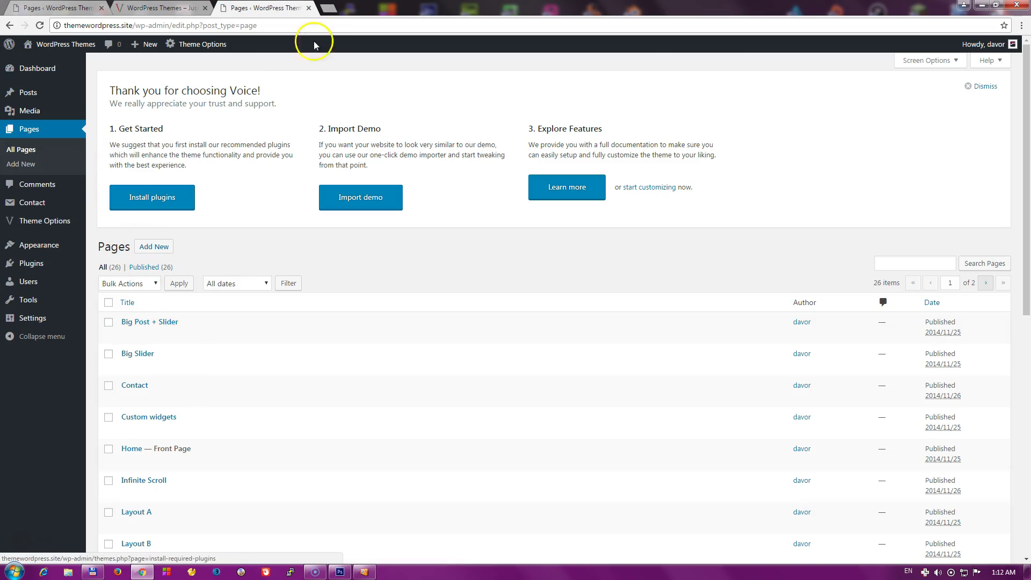
left_click(309, 8)
left_click(75, 9)
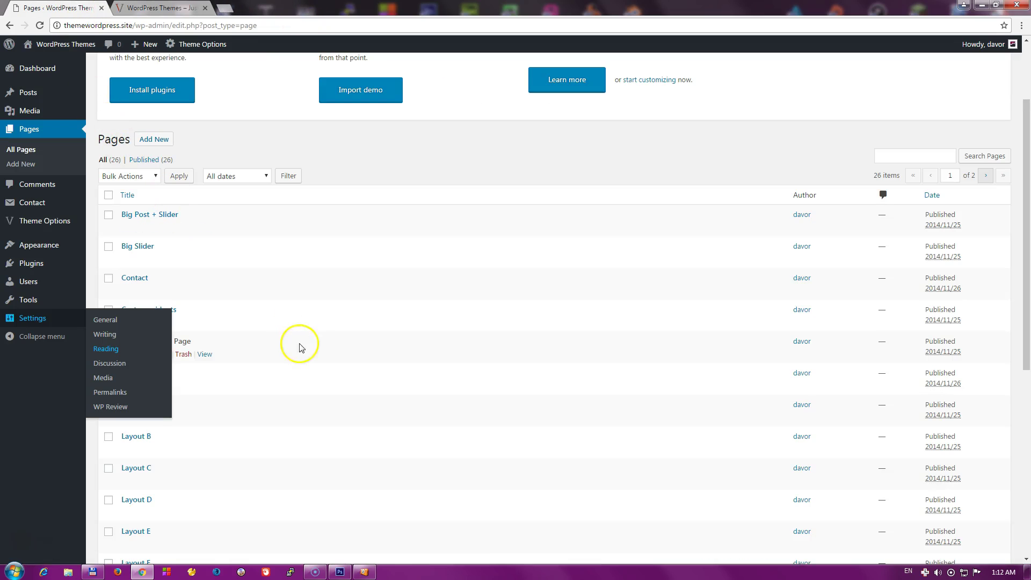
scroll(309, 197, "down", 1)
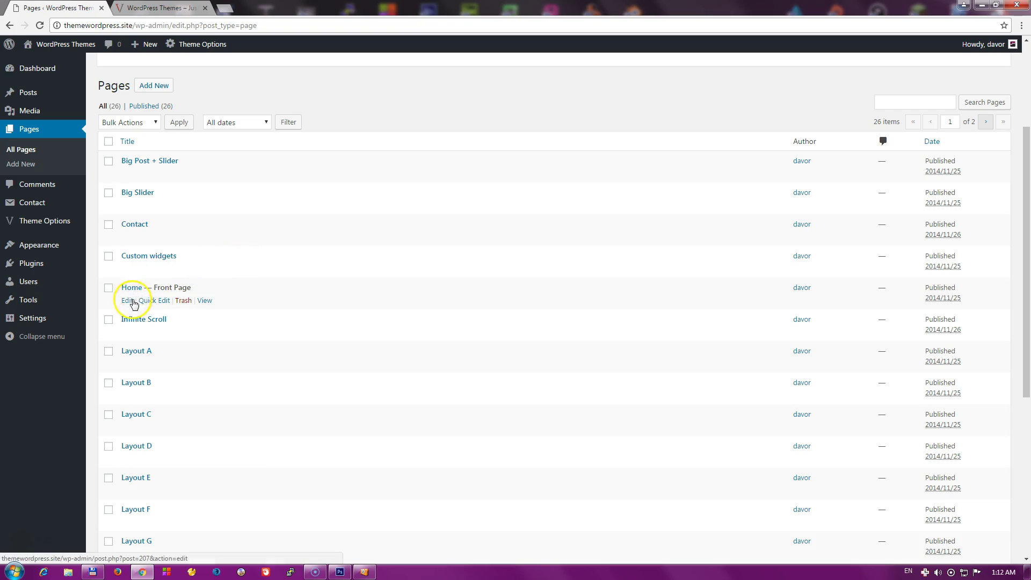
left_click(128, 302)
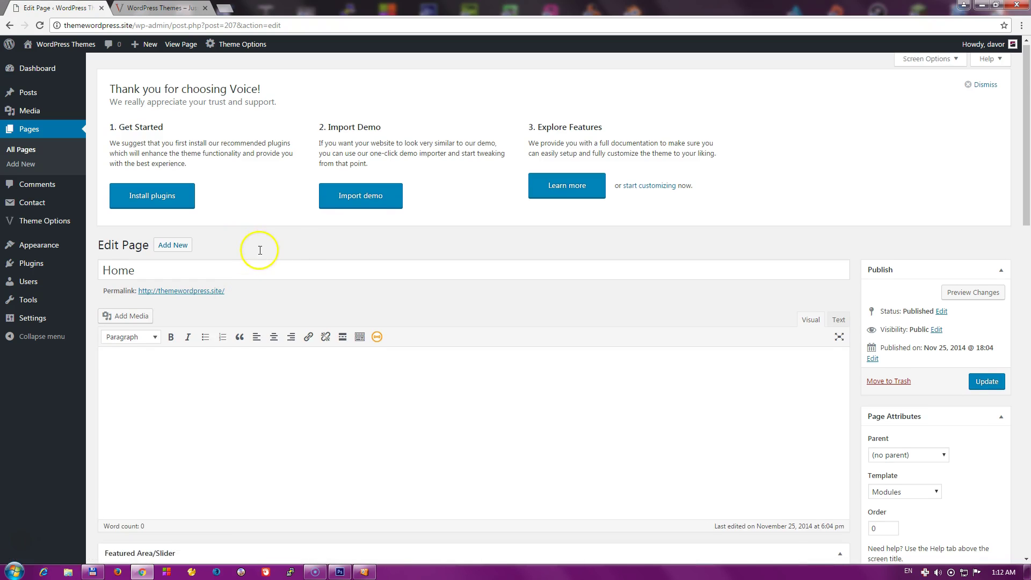
- Look over the Home page's editor and check the available page templates in its Page Attributes
scroll(264, 236, "down", 2)
scroll(285, 177, "down", 3)
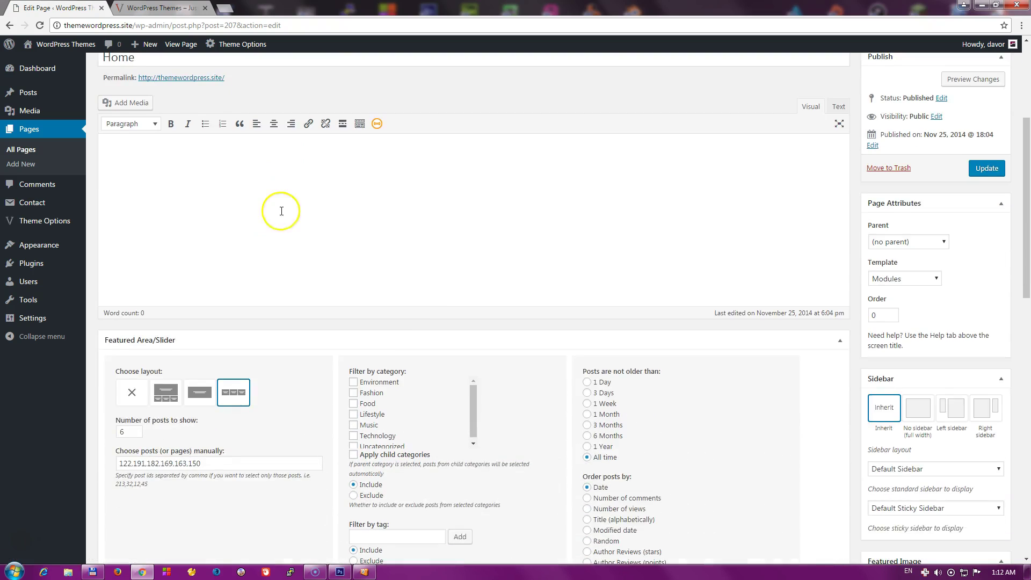
scroll(278, 210, "up", 3)
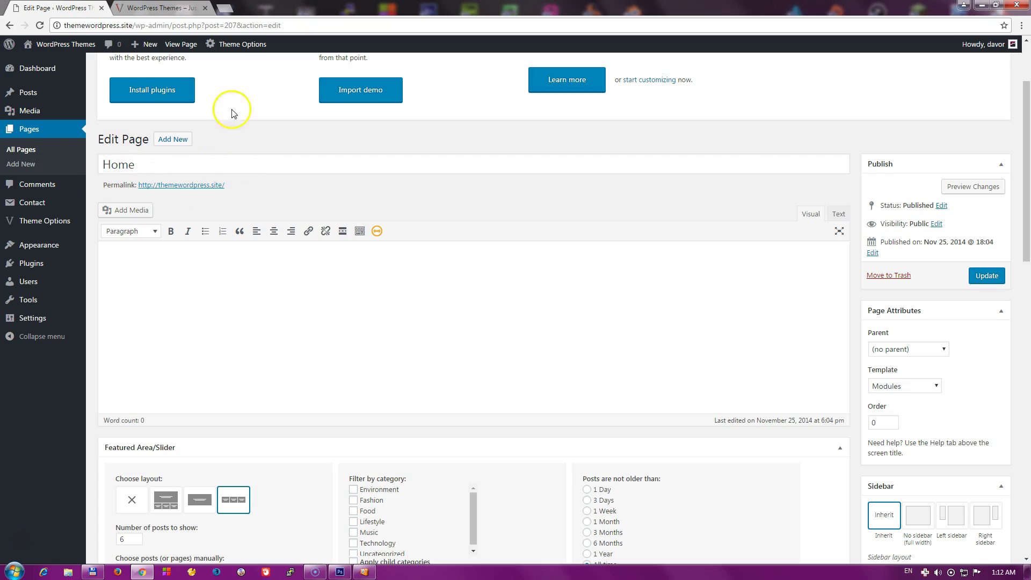
scroll(576, 376, "down", 1)
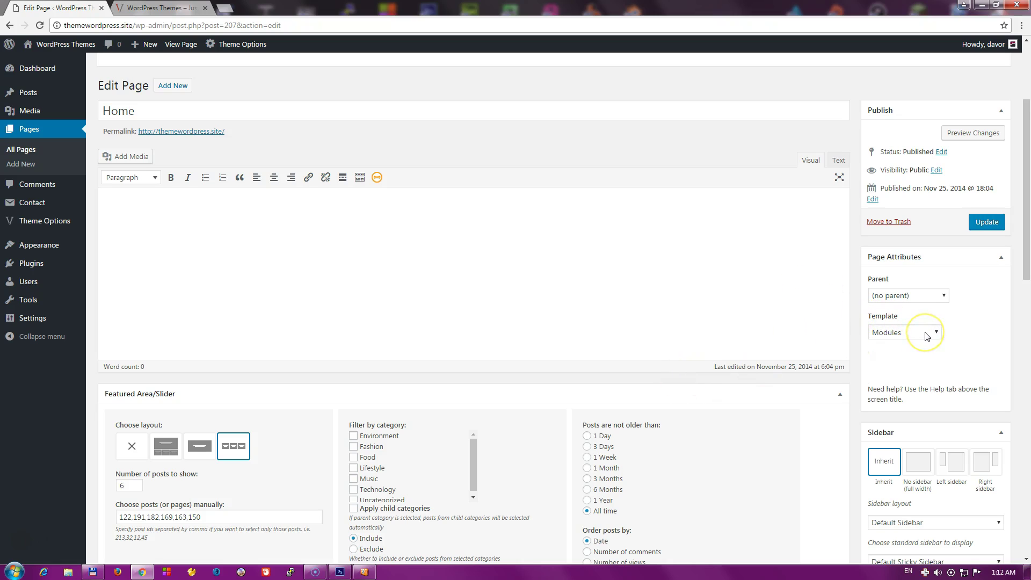
left_click(925, 336)
left_click(965, 340)
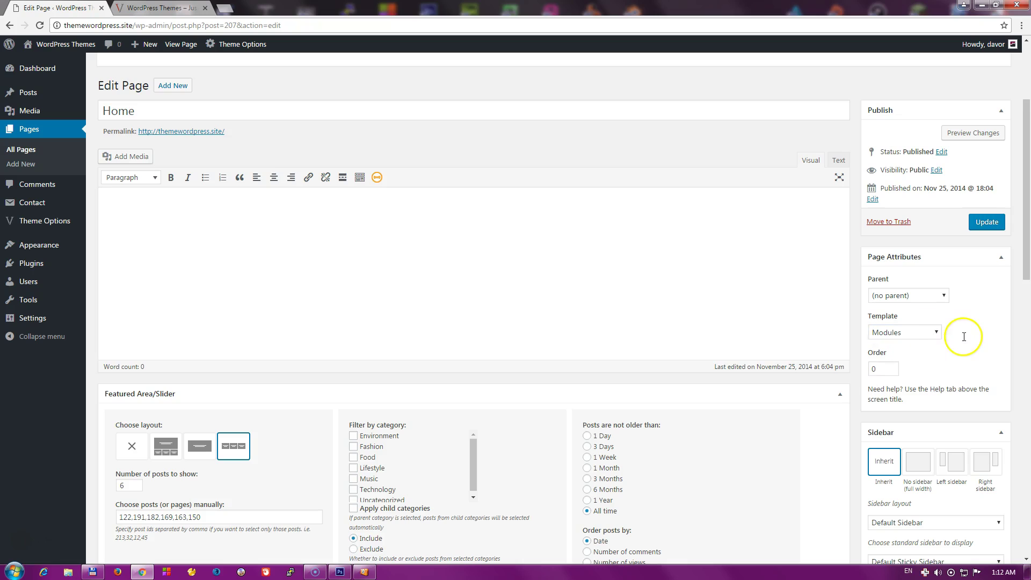
left_click(922, 338)
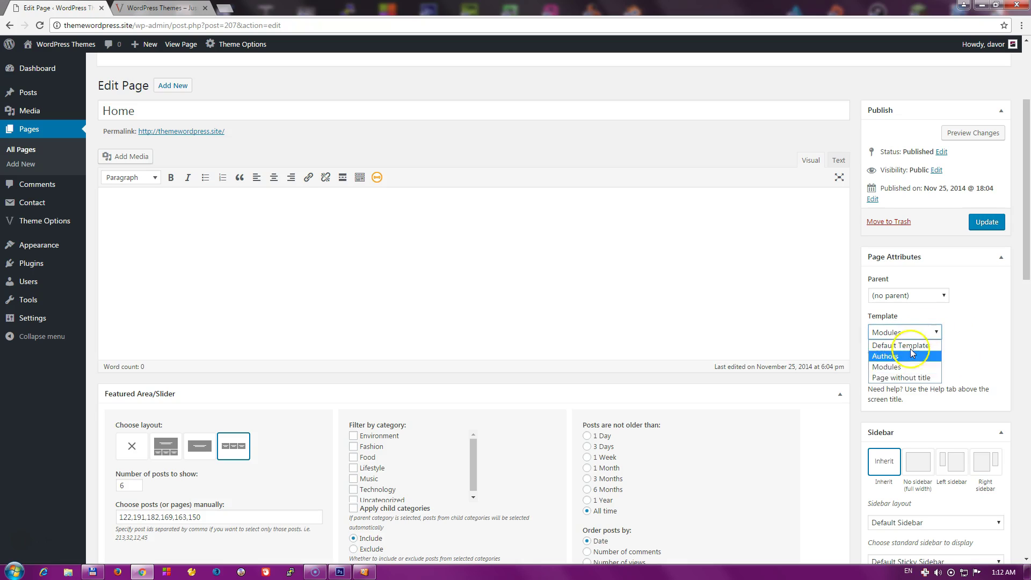
left_click(952, 365)
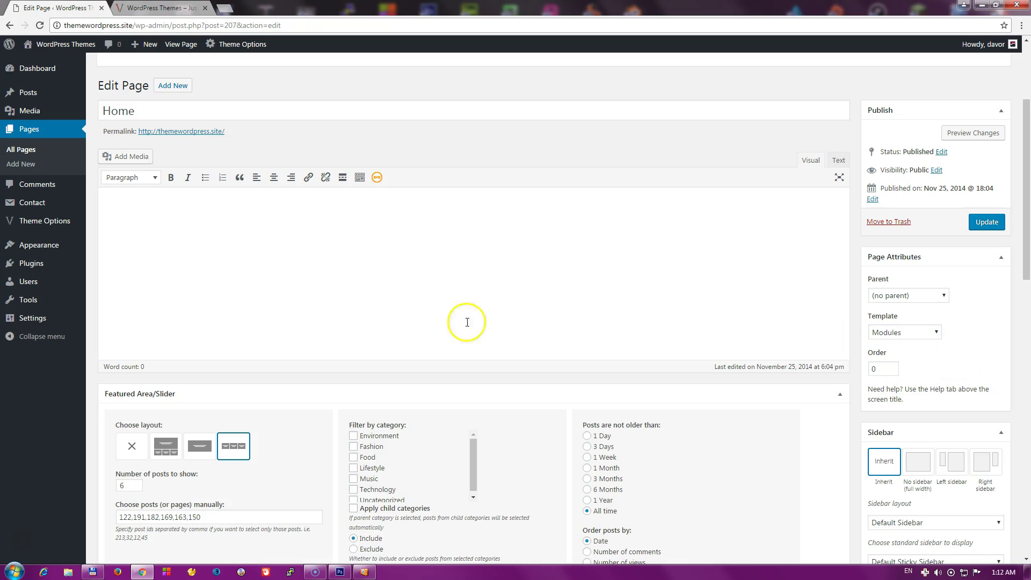
- Examine the Home page's Featured Area/Slider settings, its list of modules and the Page Content/Editor Options
scroll(220, 284, "down", 2)
scroll(219, 284, "down", 1)
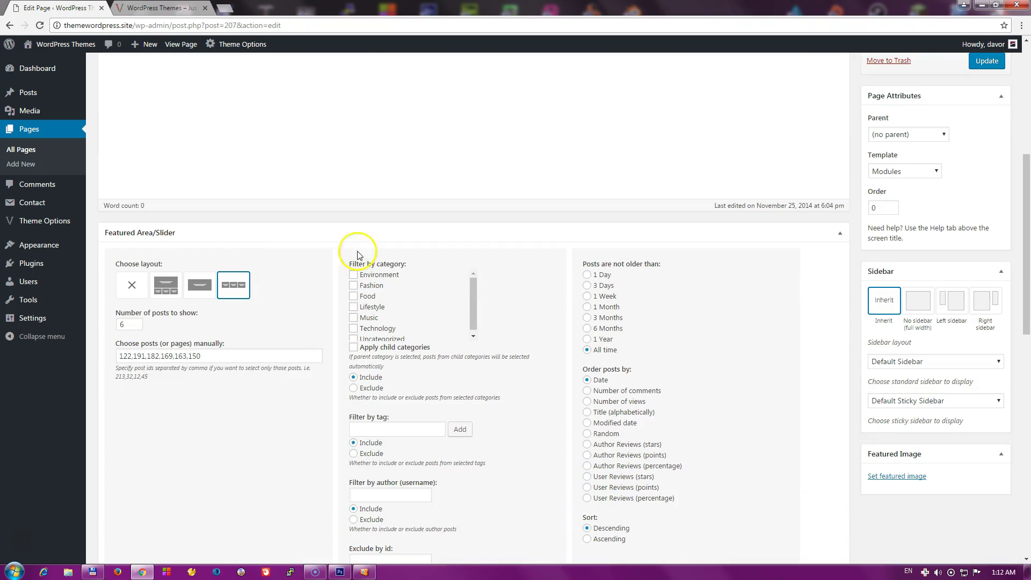
scroll(207, 346, "down", 10)
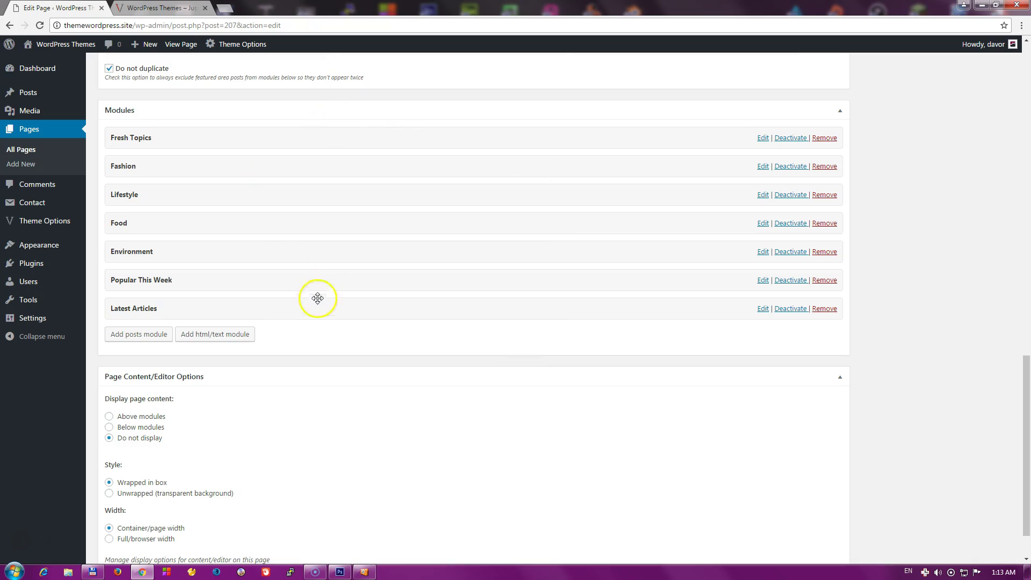
scroll(272, 334, "down", 1)
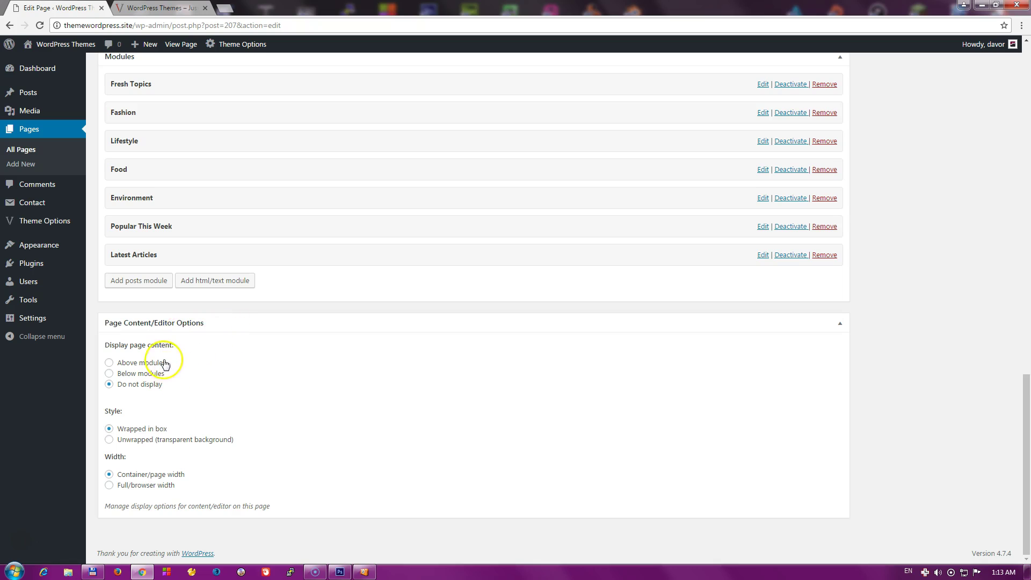
scroll(203, 384, "up", 10)
scroll(204, 390, "up", 8)
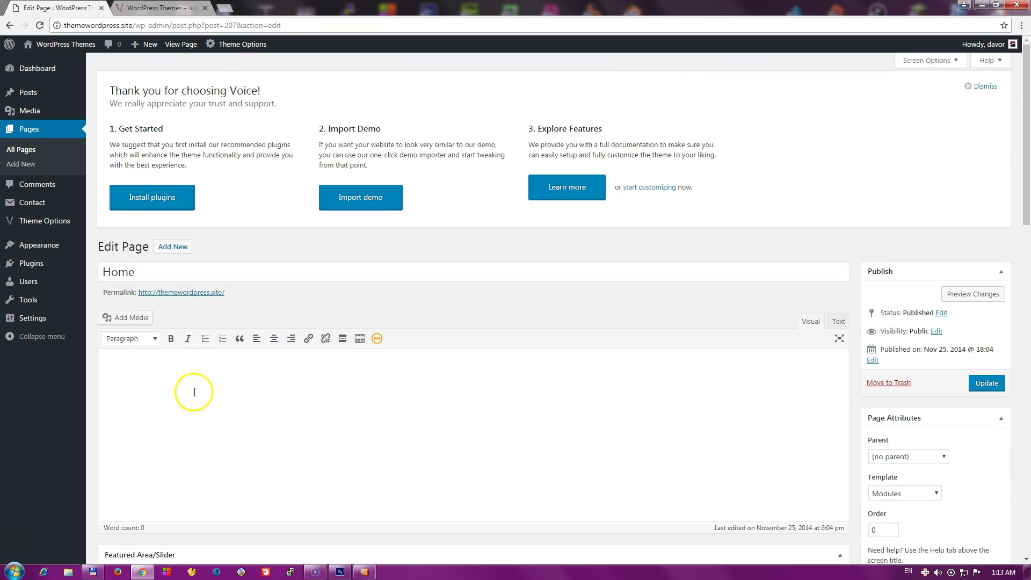
scroll(186, 400, "down", 18)
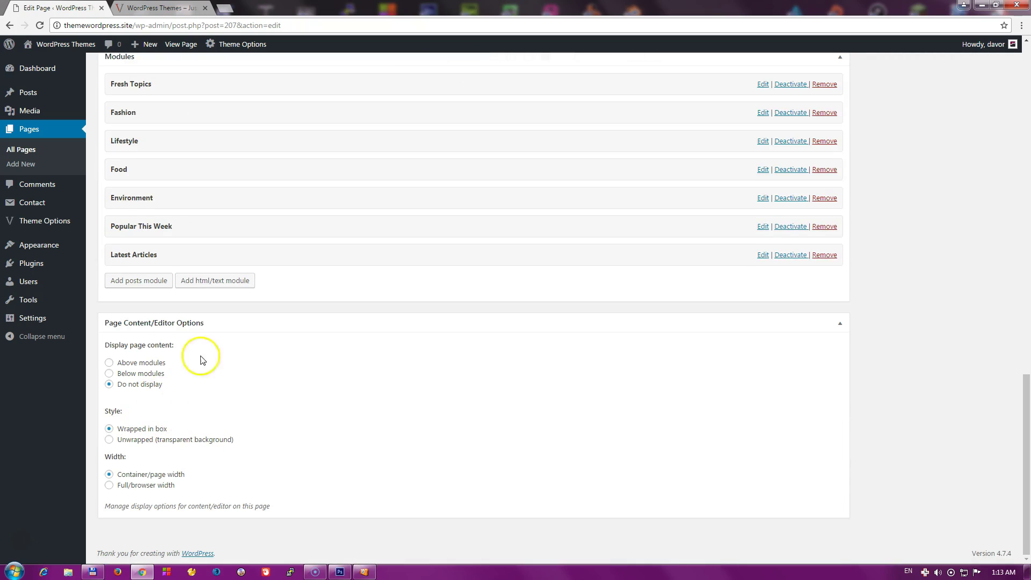
scroll(390, 419, "up", 4)
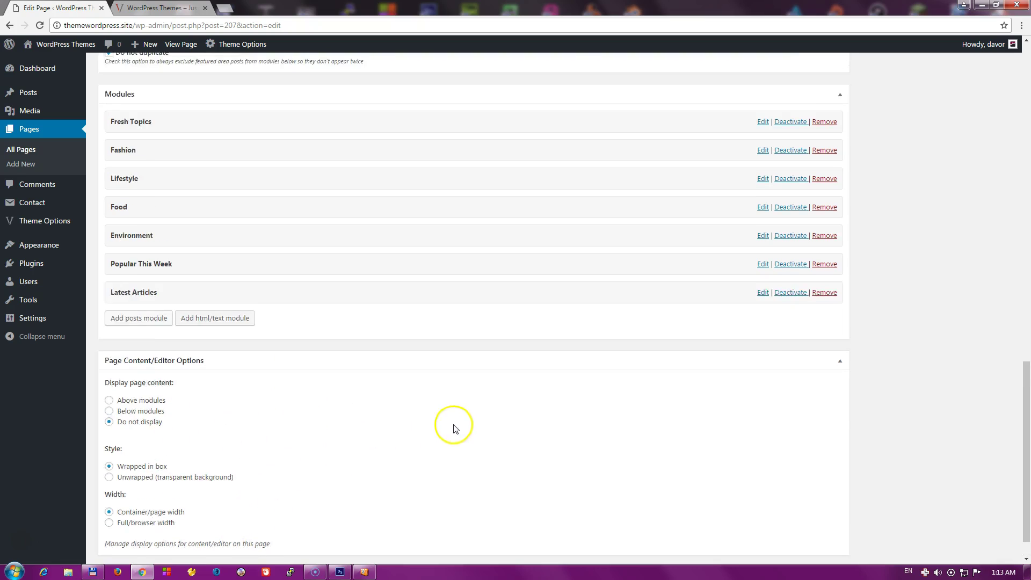
scroll(411, 446, "up", 5)
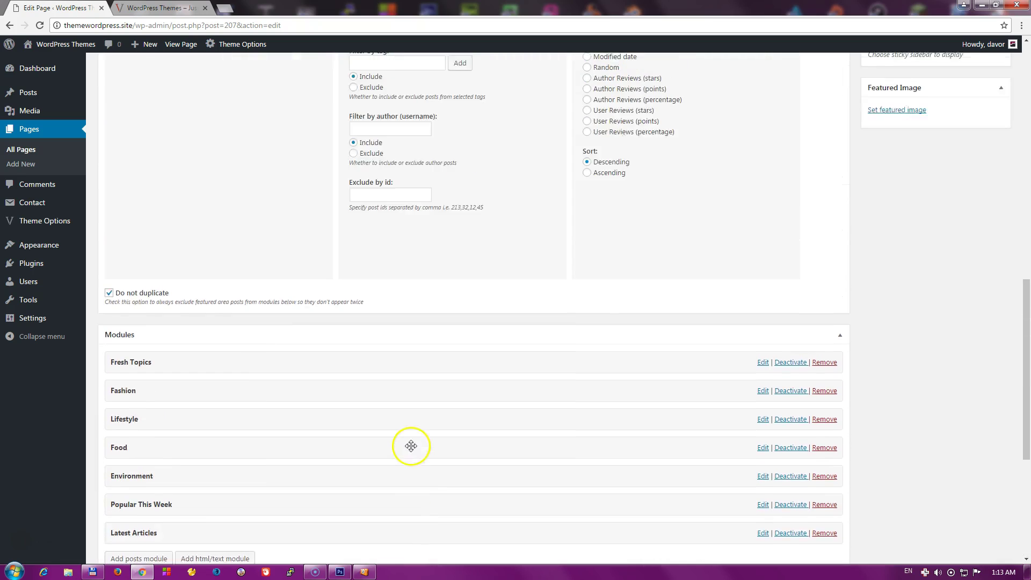
scroll(486, 484, "up", 4)
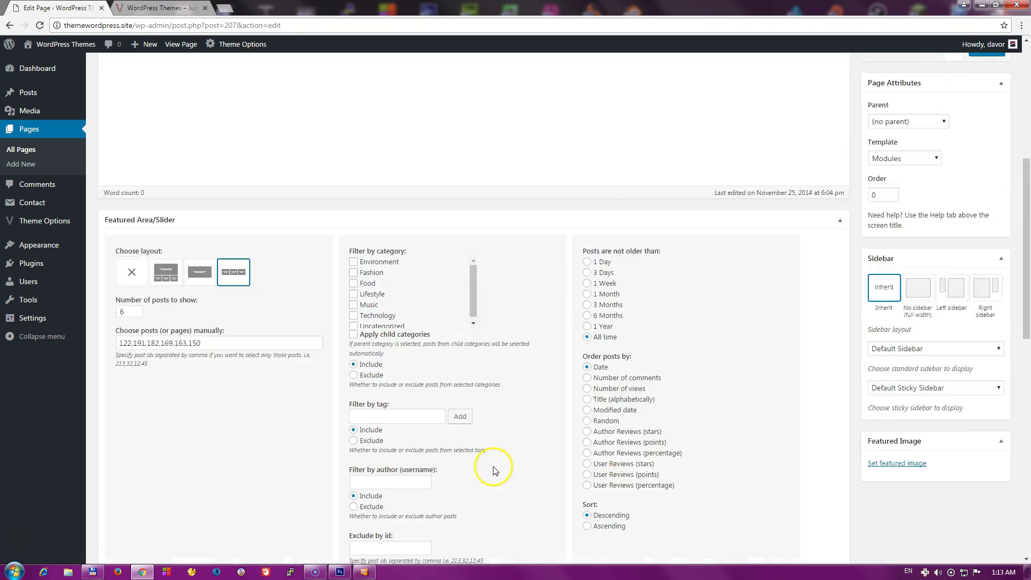
scroll(723, 421, "up", 3)
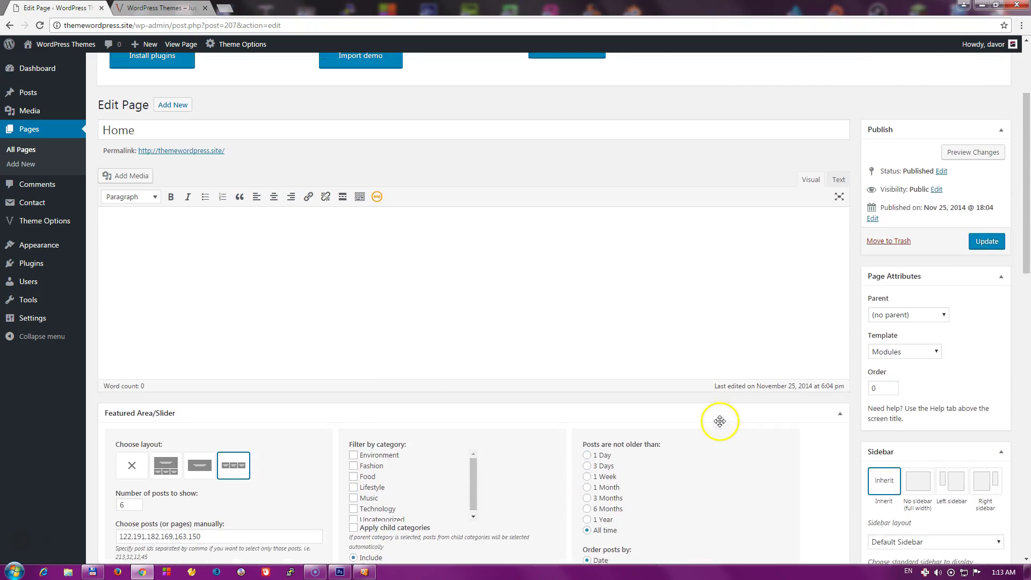
- Check the Home page's sidebar layout settings and the choices available for its standard sidebar
scroll(720, 486, "down", 5)
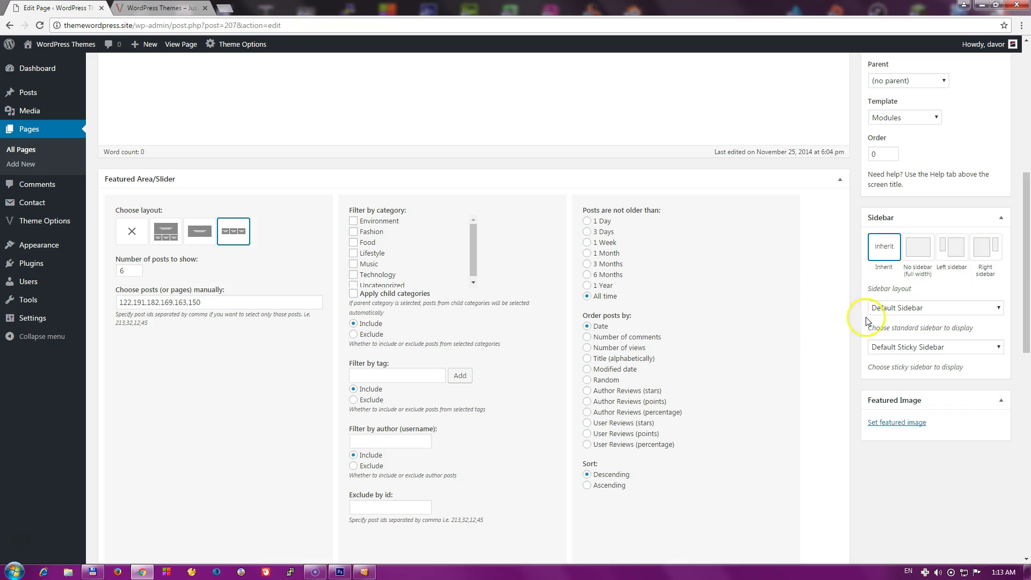
left_click(896, 312)
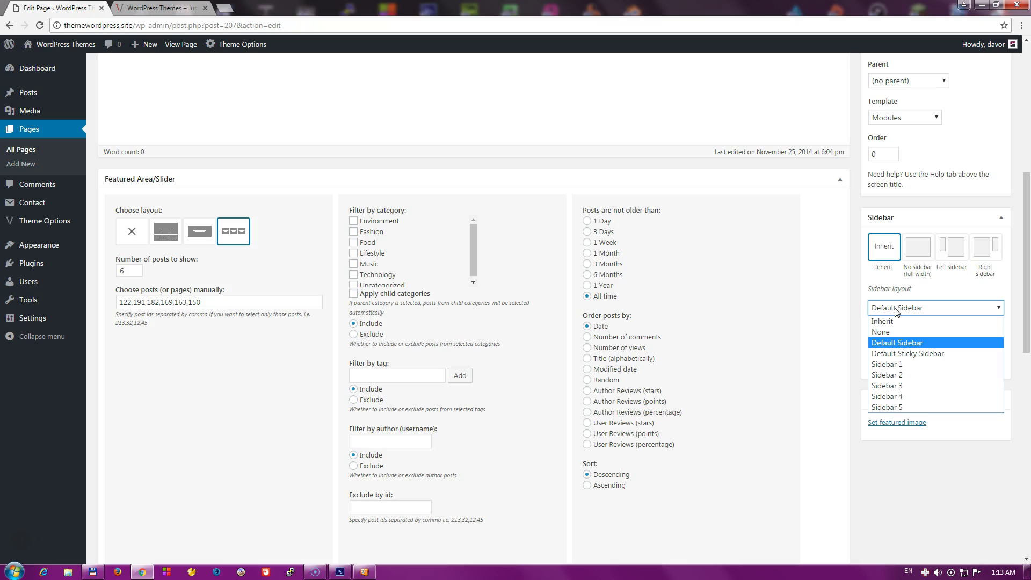
left_click(847, 312)
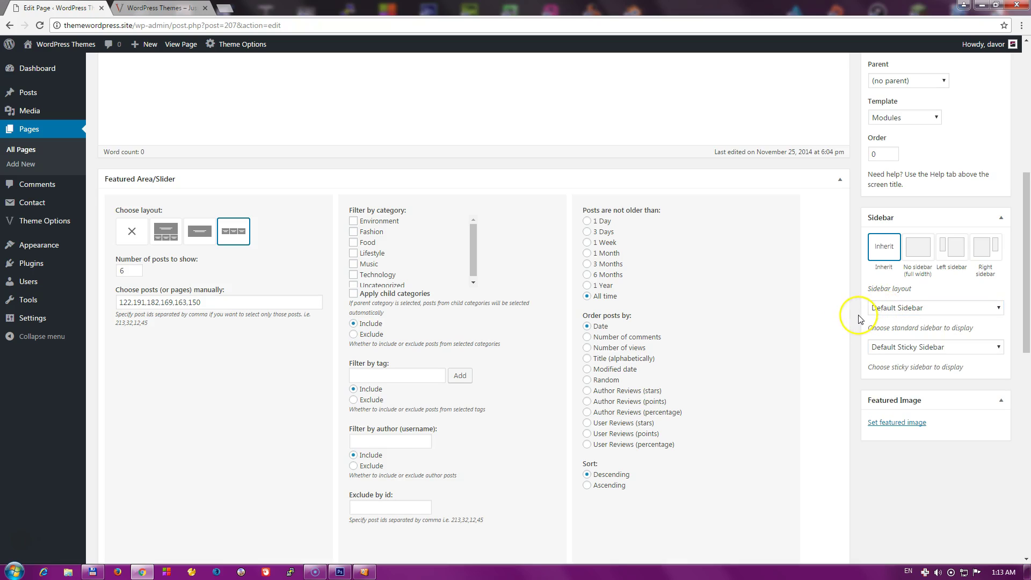
scroll(842, 295, "up", 7)
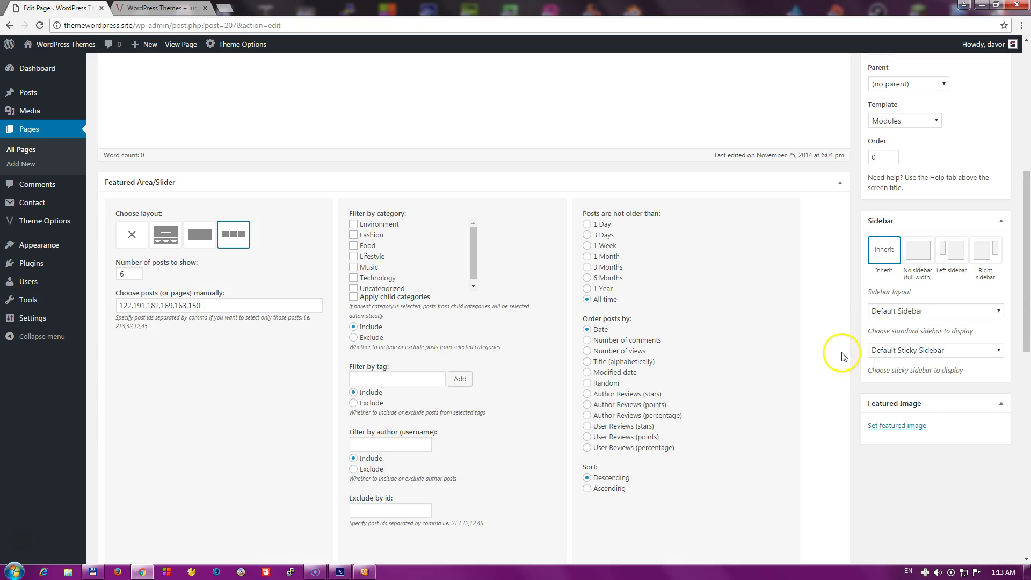
- Set the Home page's Featured Area/Slider layout to one large block above three small ones and compare it with the live front page's slider
scroll(849, 391, "down", 10)
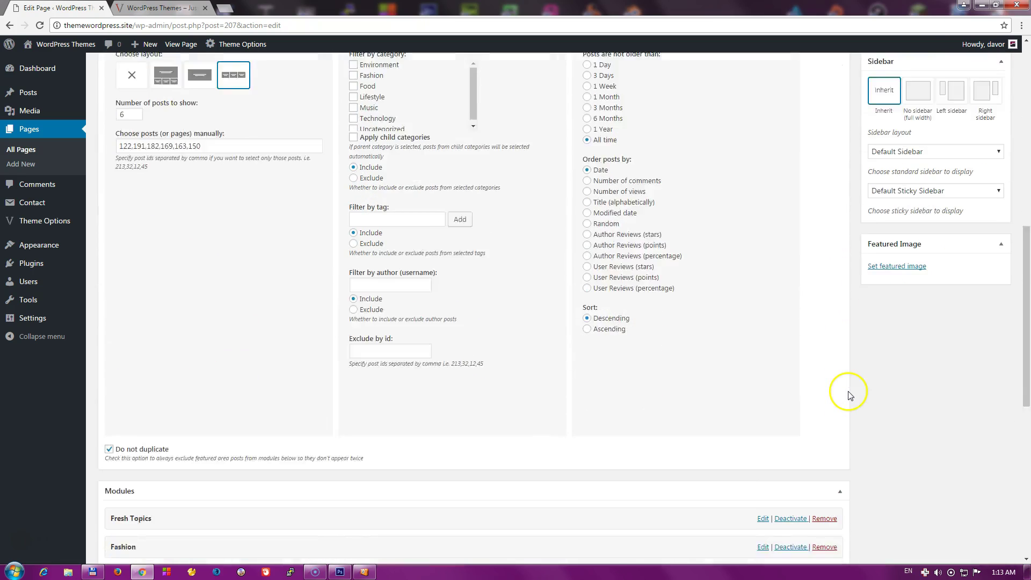
scroll(855, 379, "up", 8)
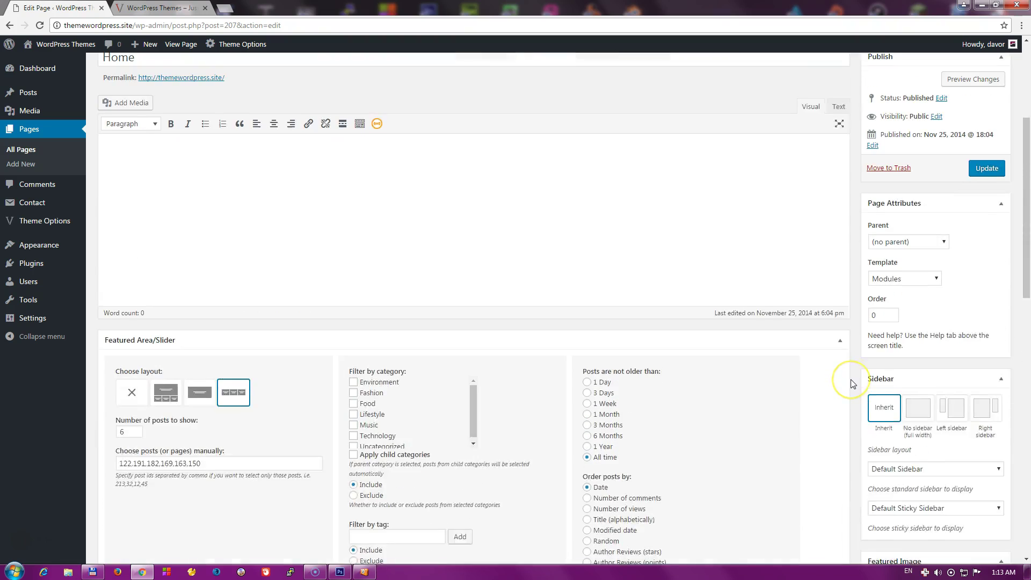
scroll(851, 390, "down", 3)
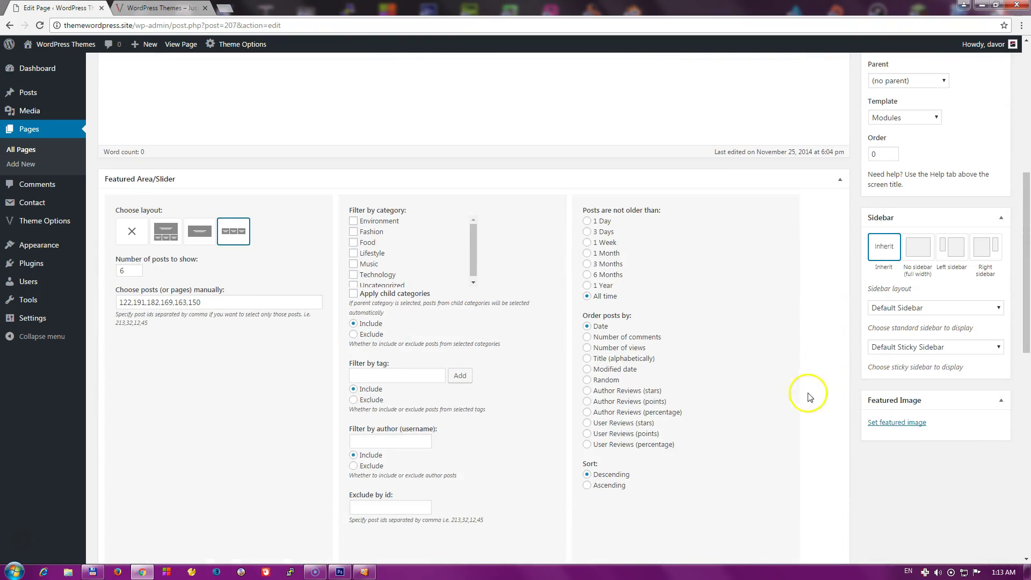
scroll(209, 408, "up", 6)
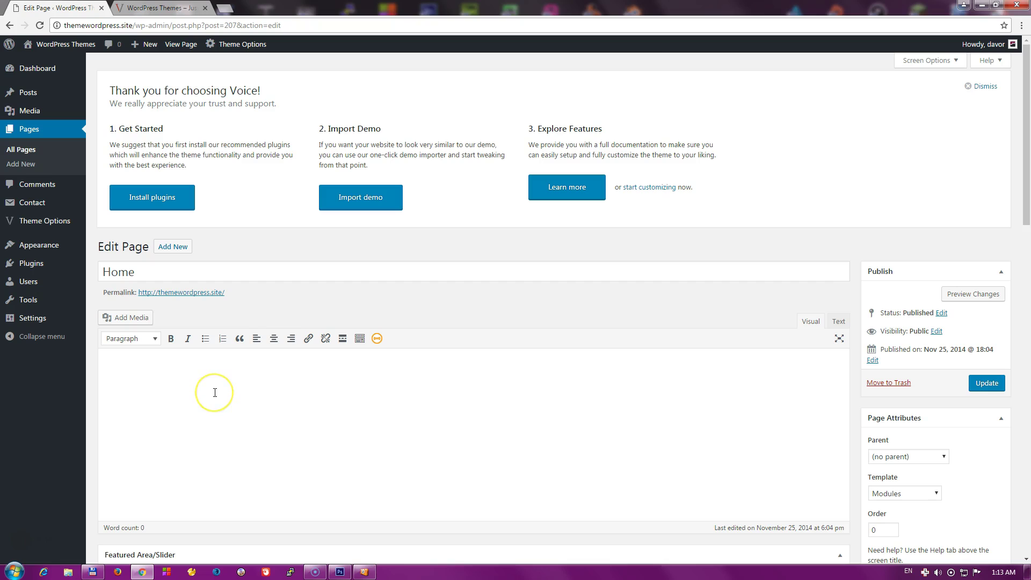
scroll(215, 392, "down", 6)
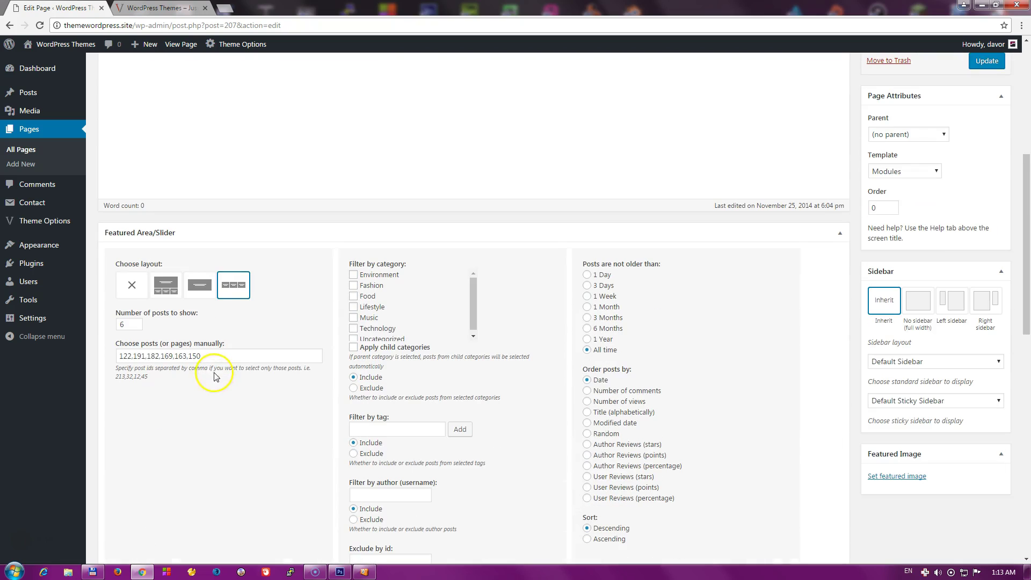
scroll(185, 403, "down", 1)
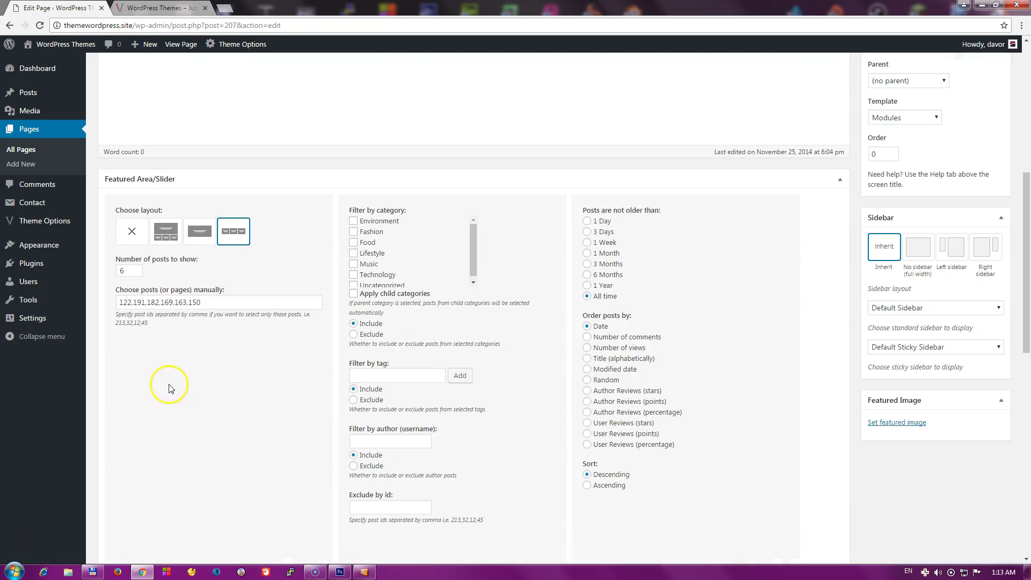
left_click(165, 235)
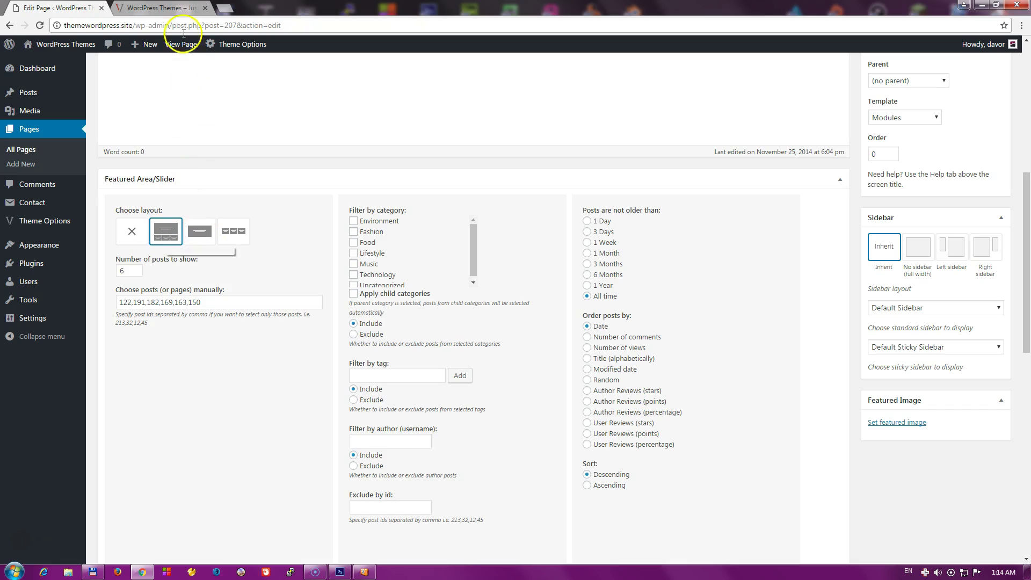
left_click(164, 8)
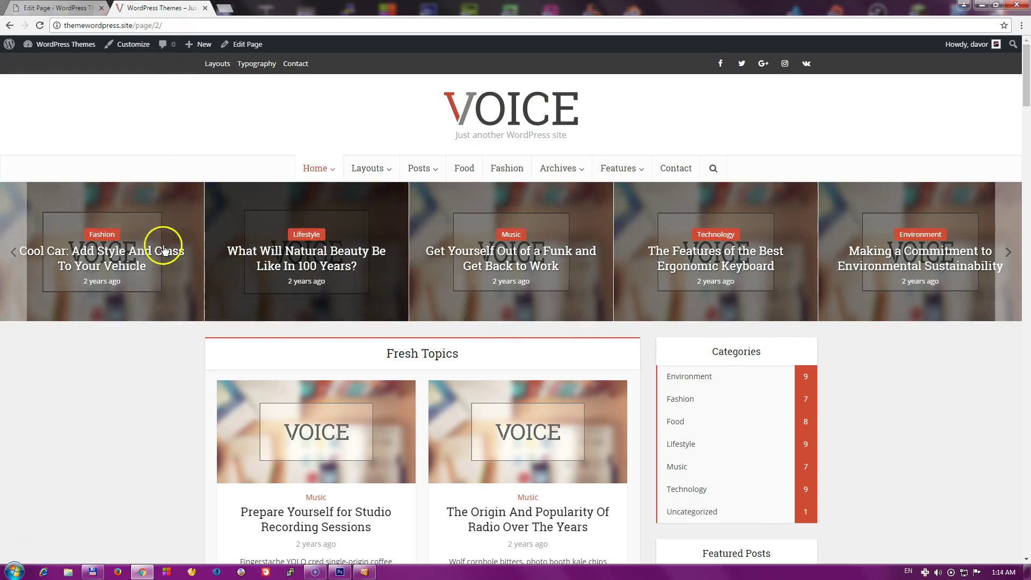
left_click(56, 7)
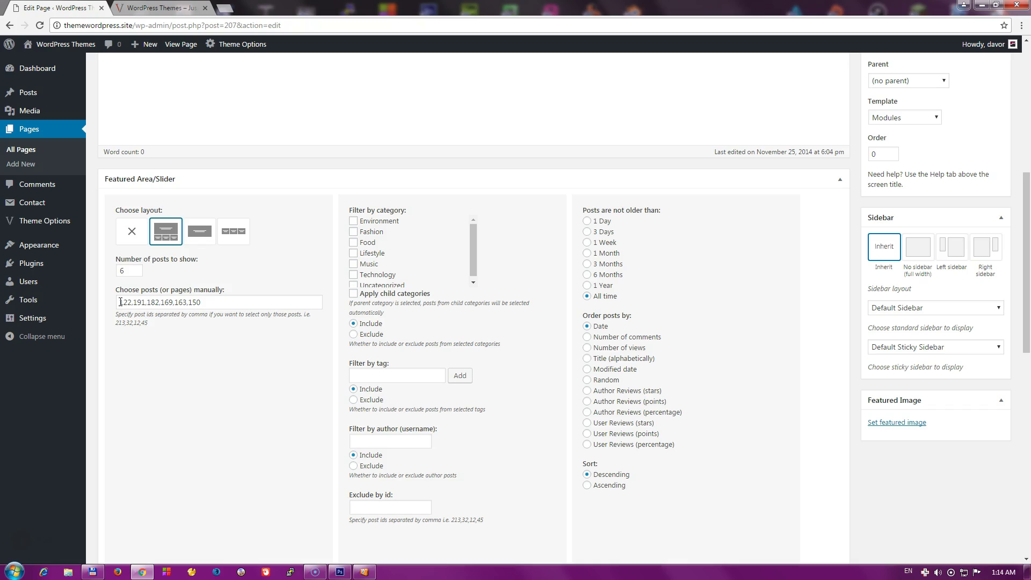
- Clear the manually chosen post IDs from the Home page's Featured Area/Slider settings
left_click_drag(118, 301, 203, 302)
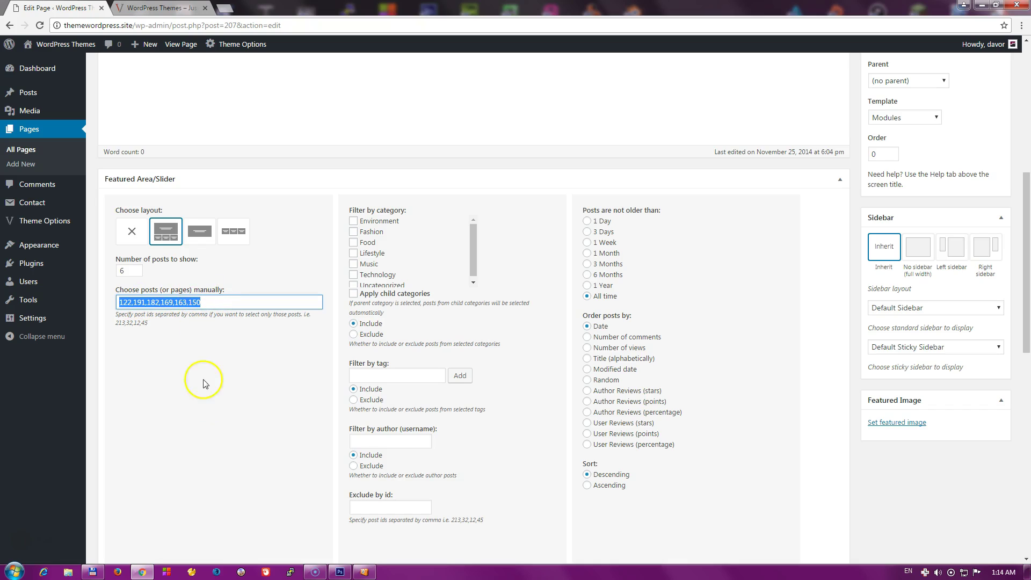
key("BackSpace")
left_click(204, 423)
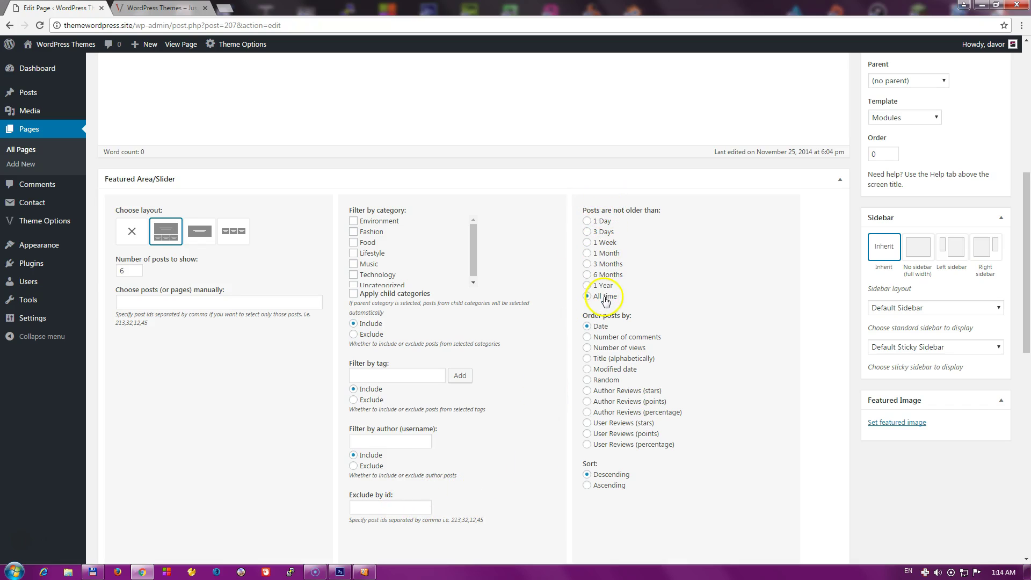
- Examine the Featured Area/Slider's post filters, age limits, ordering and Do not duplicate option, along with the Modules list below
scroll(679, 312, "down", 1)
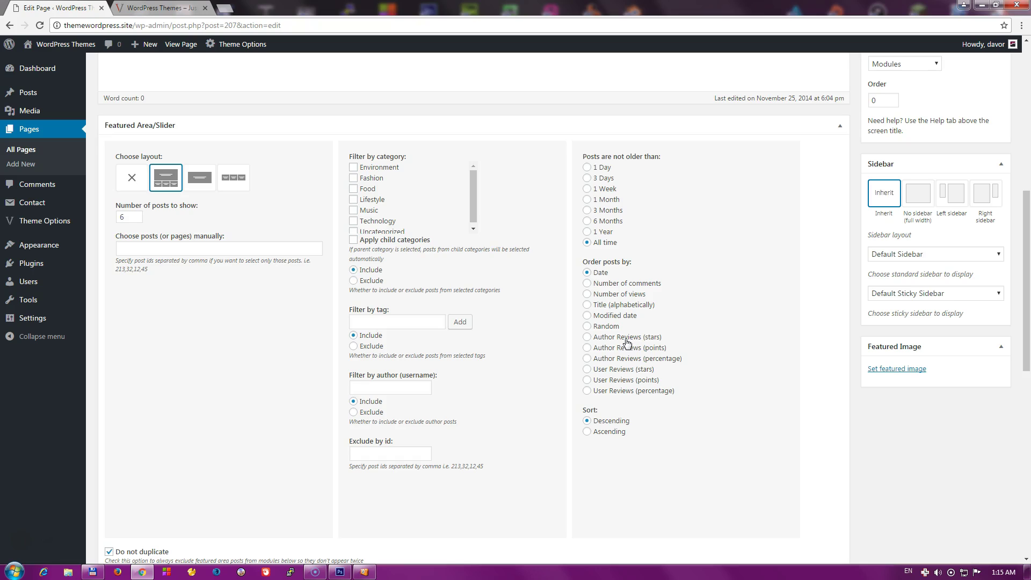
left_click(648, 310)
scroll(656, 322, "down", 1)
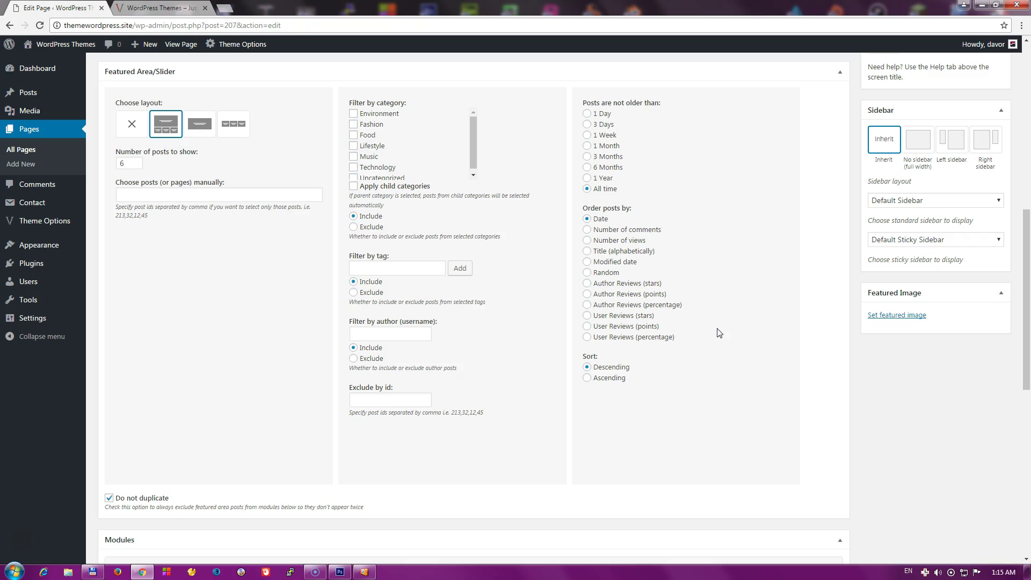
scroll(220, 288, "down", 4)
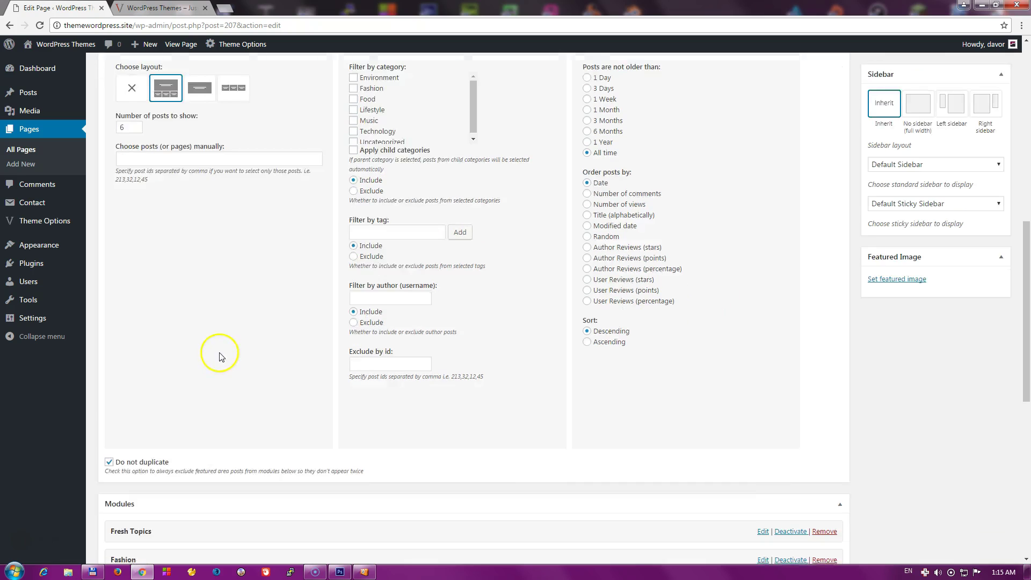
scroll(232, 322, "up", 4)
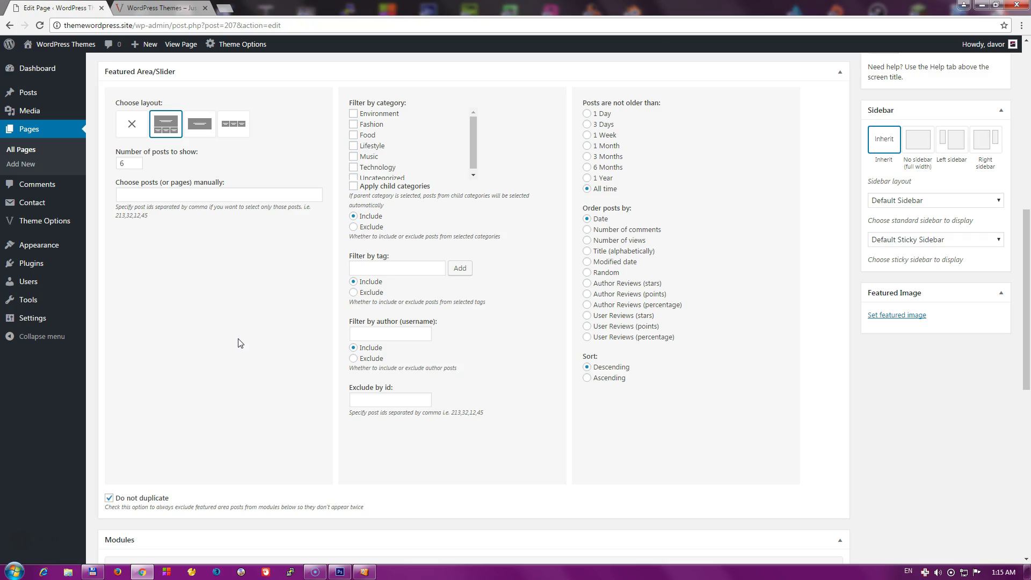
scroll(241, 344, "down", 5)
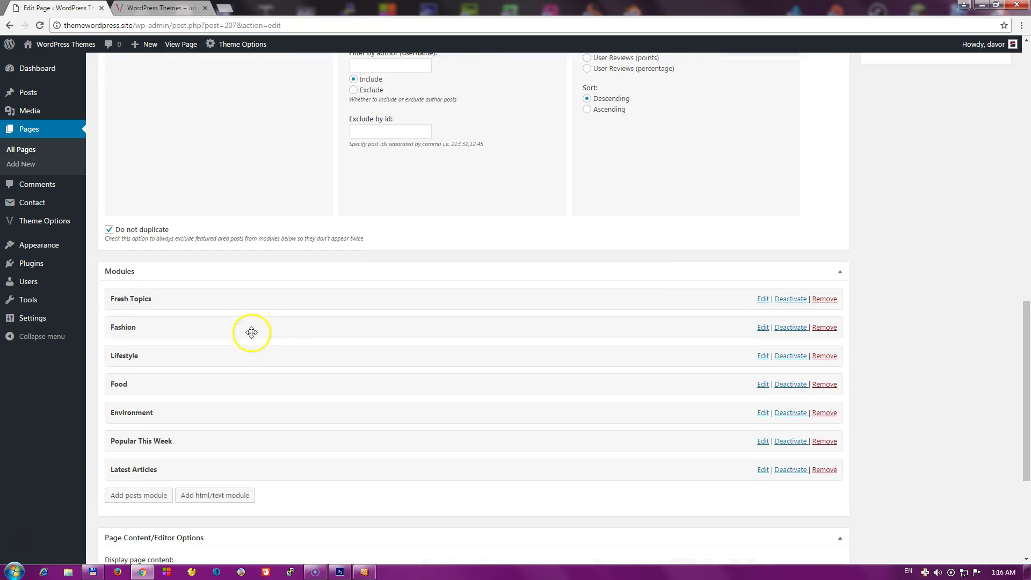
scroll(291, 331, "up", 1)
scroll(290, 329, "up", 7)
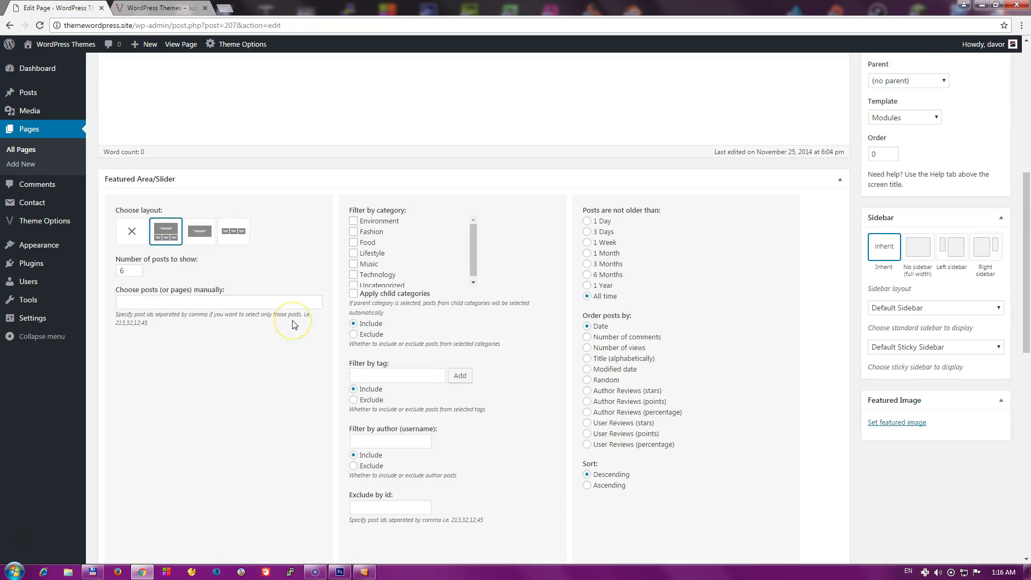
scroll(291, 325, "down", 2)
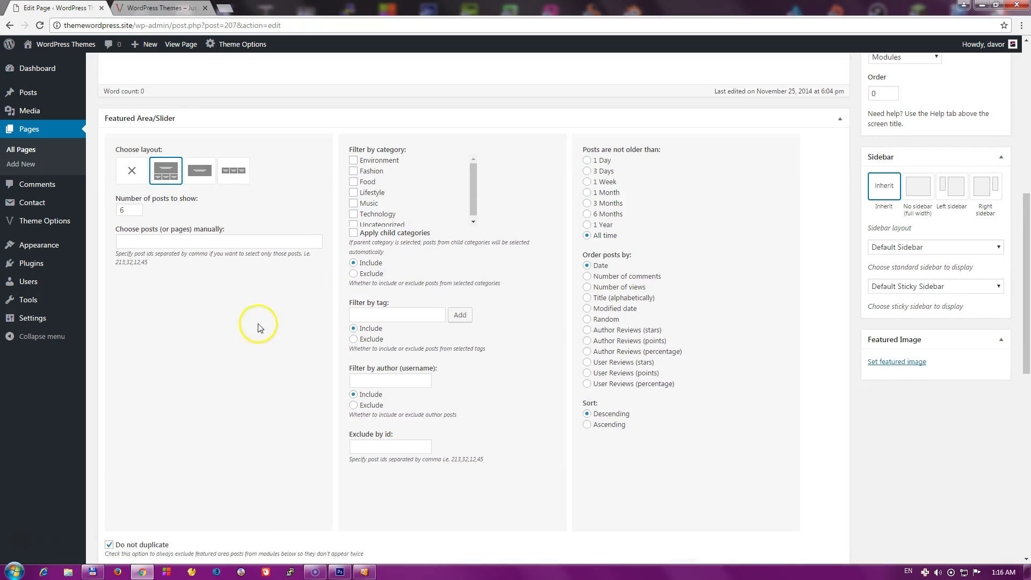
scroll(239, 307, "down", 1)
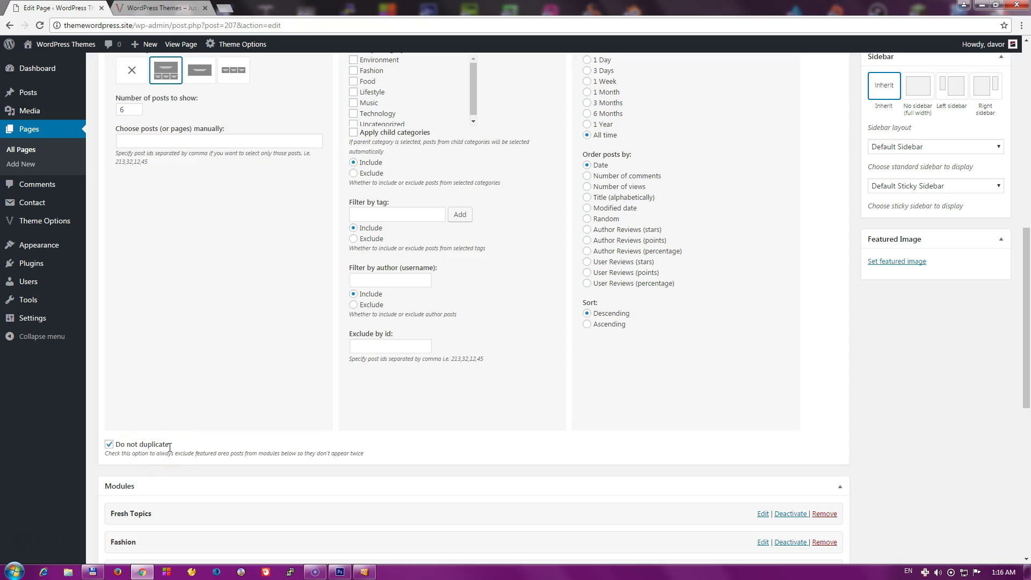
- Switch to the live front page and compare the posts in its slider with those in the Fresh Topics module
left_click(161, 8)
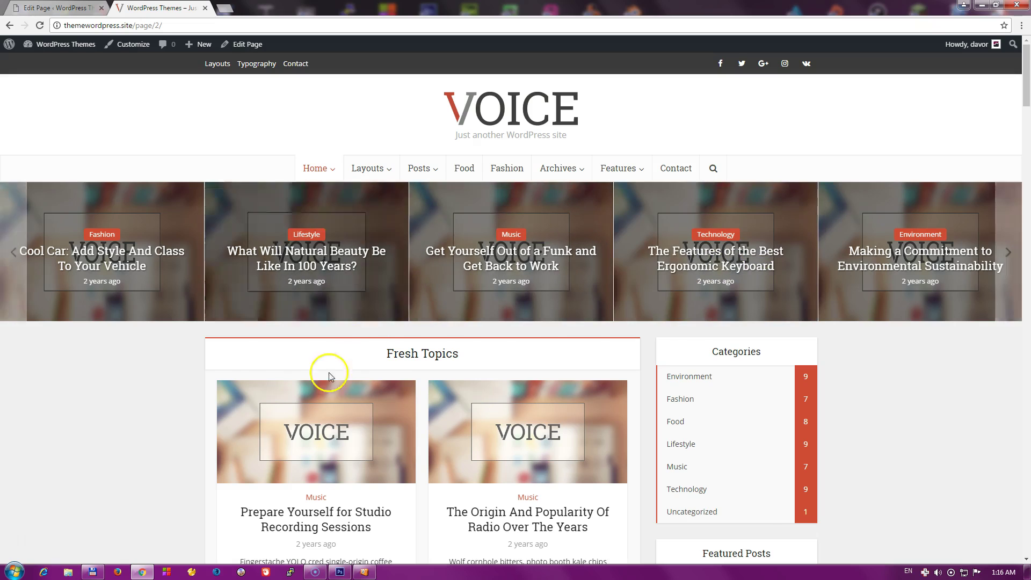
scroll(131, 410, "down", 2)
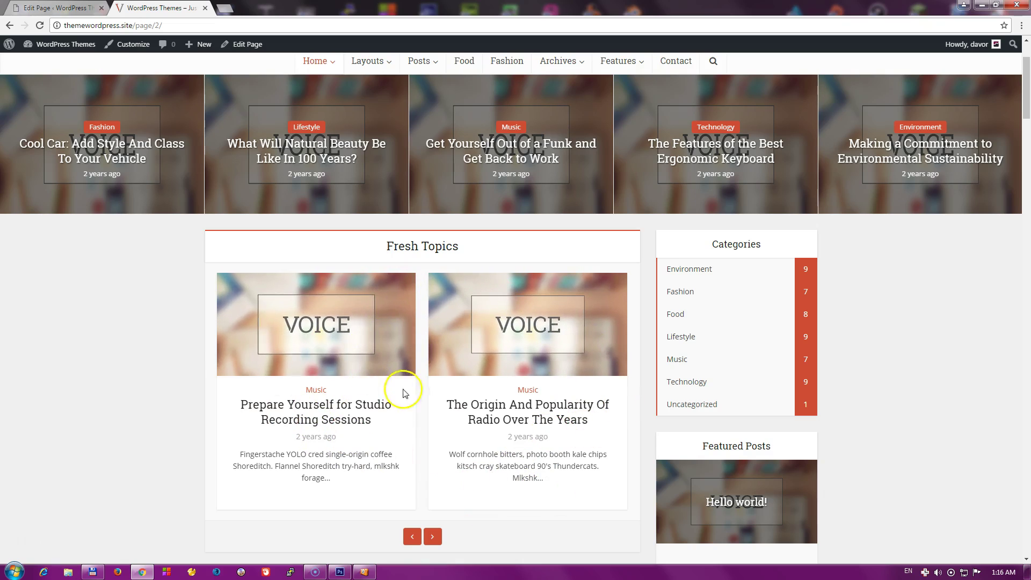
scroll(402, 392, "up", 2)
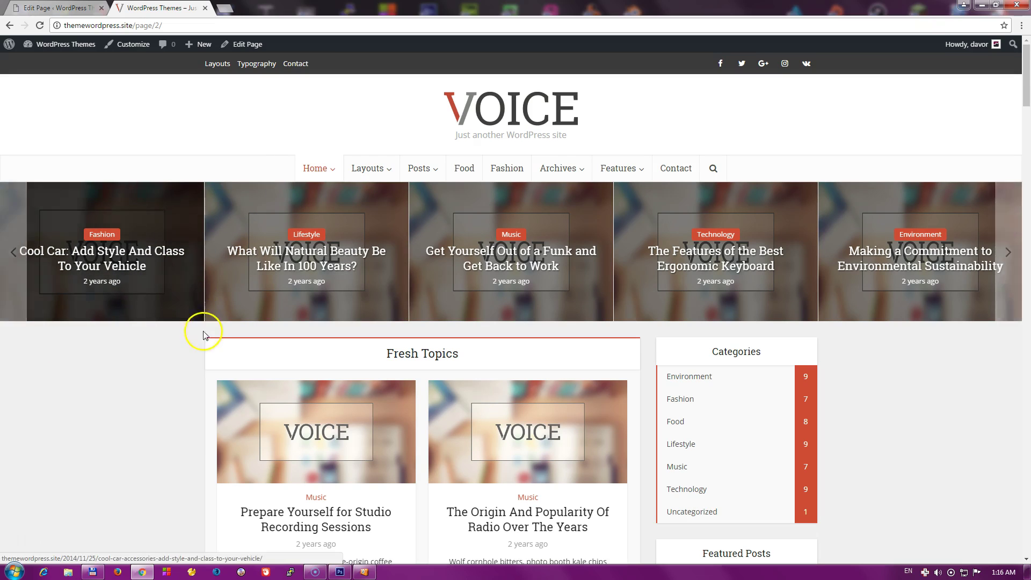
scroll(310, 300, "down", 1)
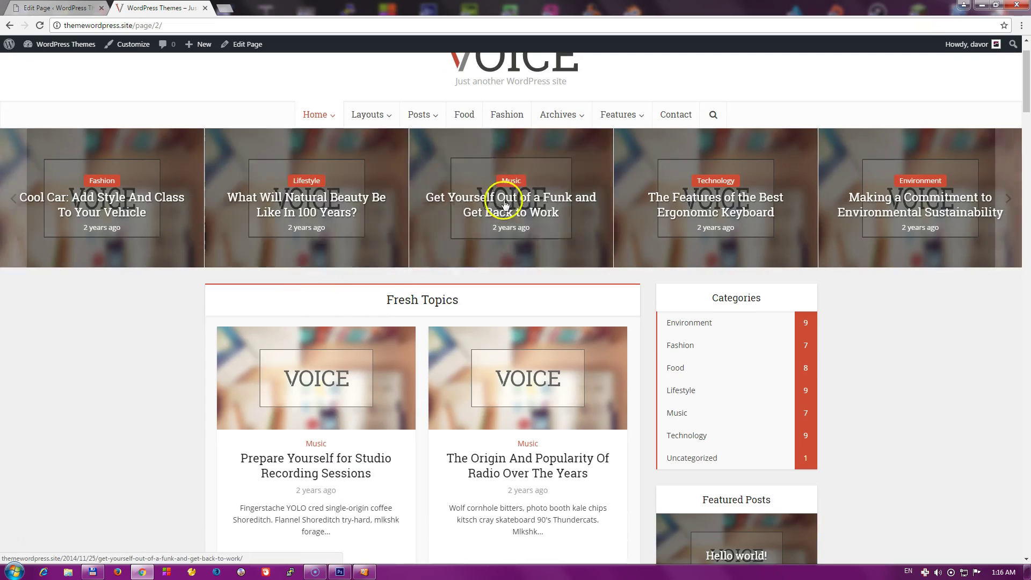
scroll(317, 388, "down", 3)
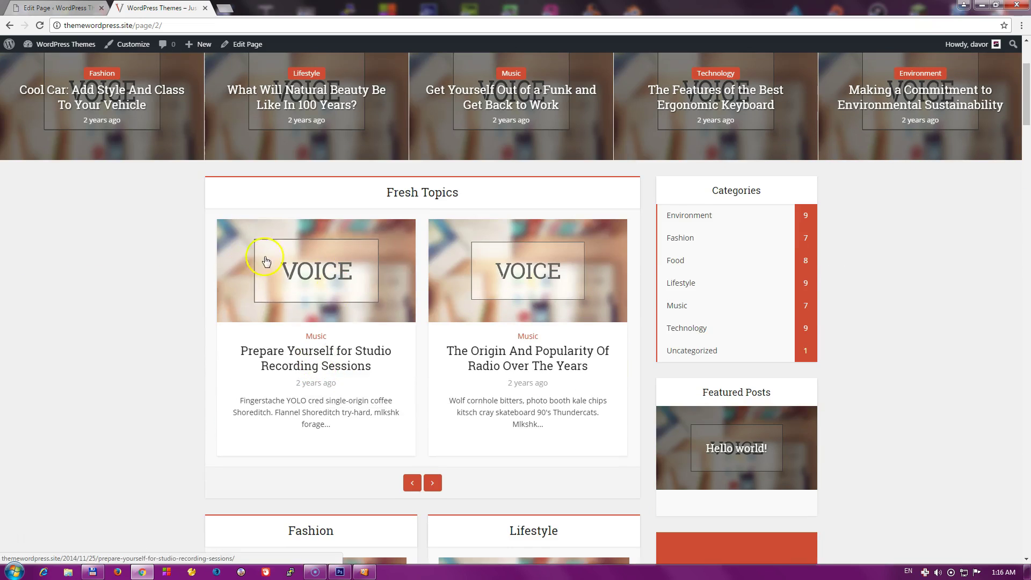
scroll(185, 365, "up", 3)
scroll(183, 369, "up", 1)
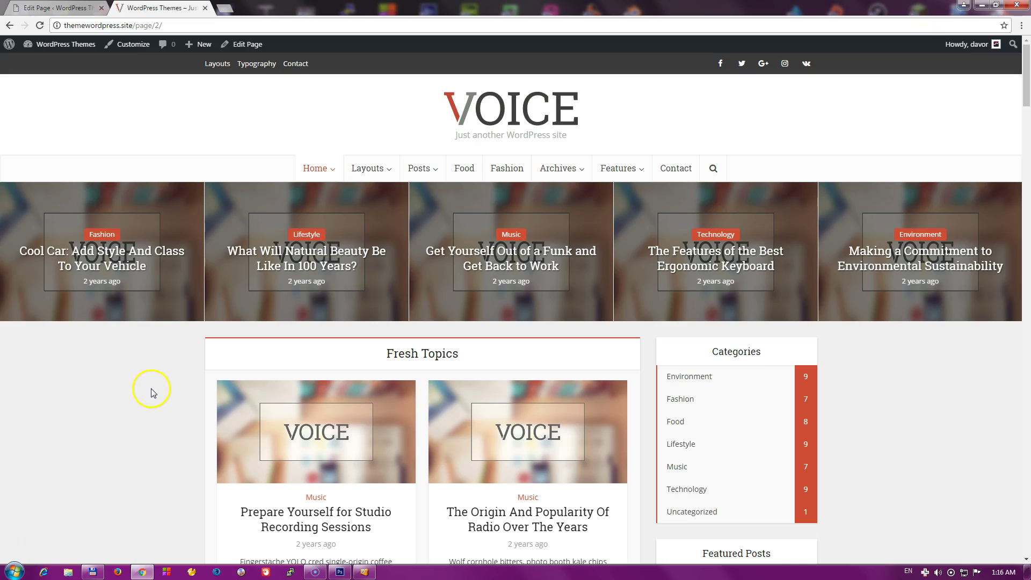
- Review the module sections on the live front page, from Fresh Topics through the category blocks and Popular This Week to Latest Articles
scroll(152, 388, "down", 1)
scroll(154, 393, "down", 7)
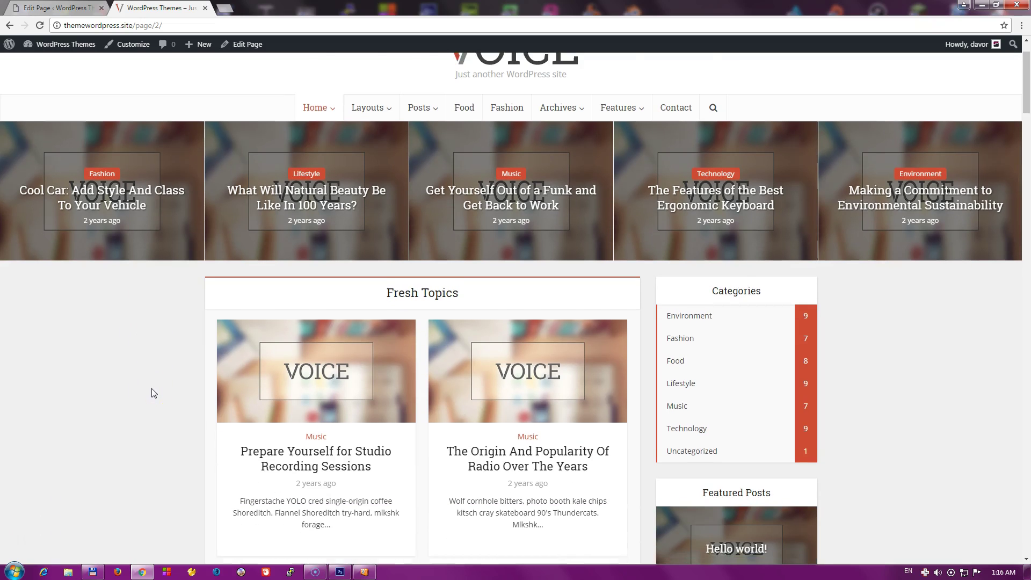
scroll(154, 393, "down", 7)
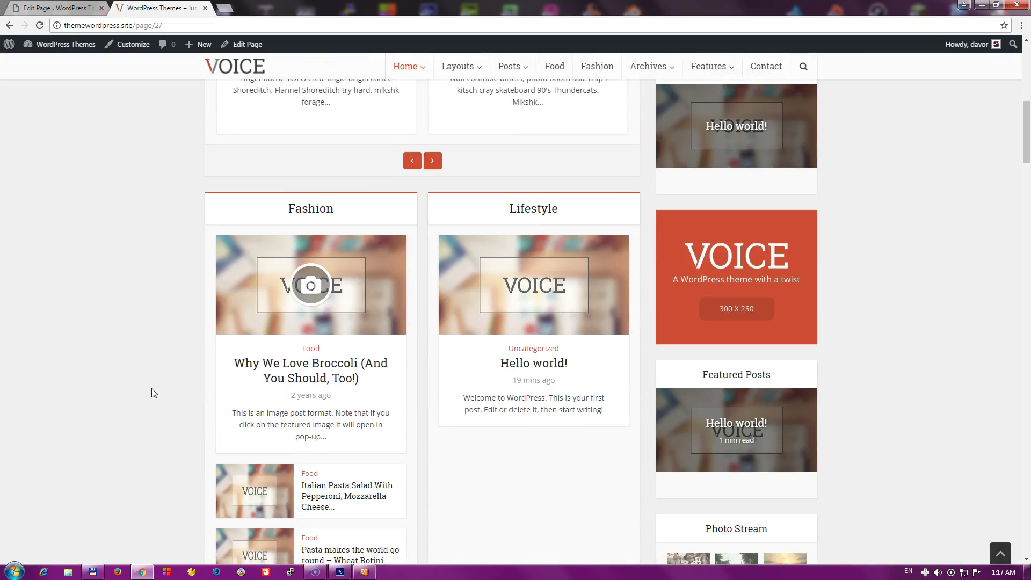
scroll(154, 394, "down", 5)
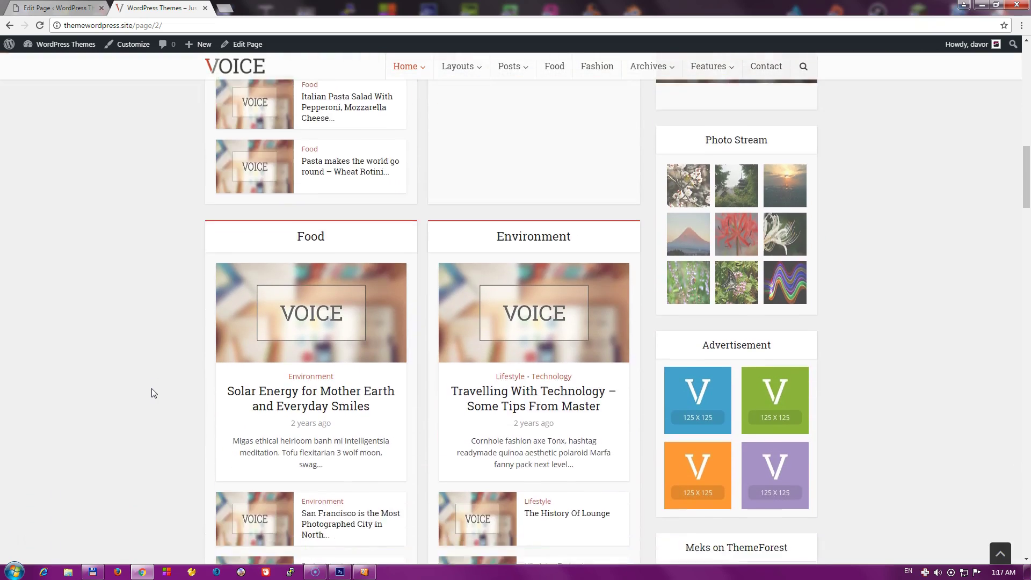
scroll(155, 394, "down", 5)
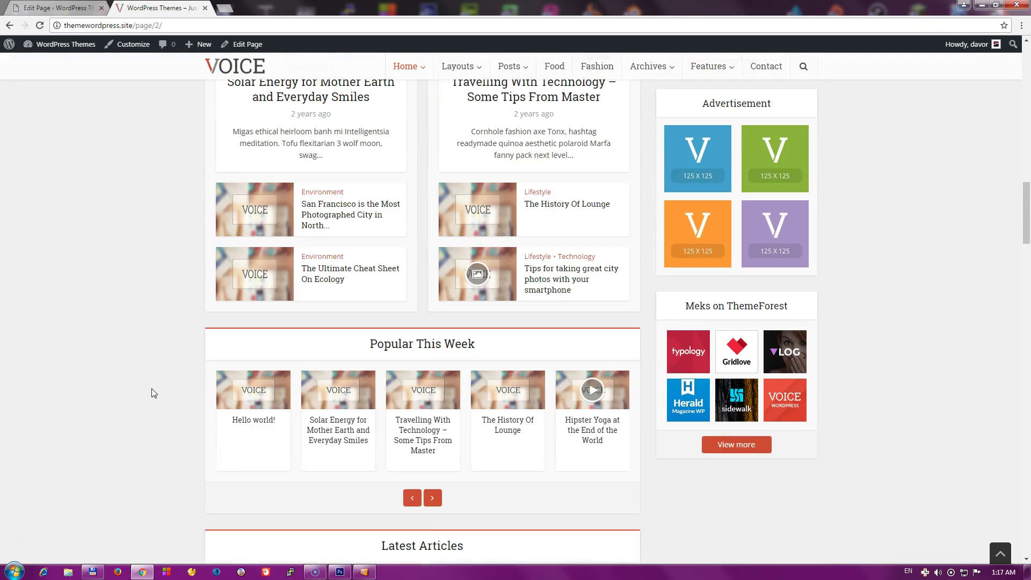
scroll(136, 399, "down", 13)
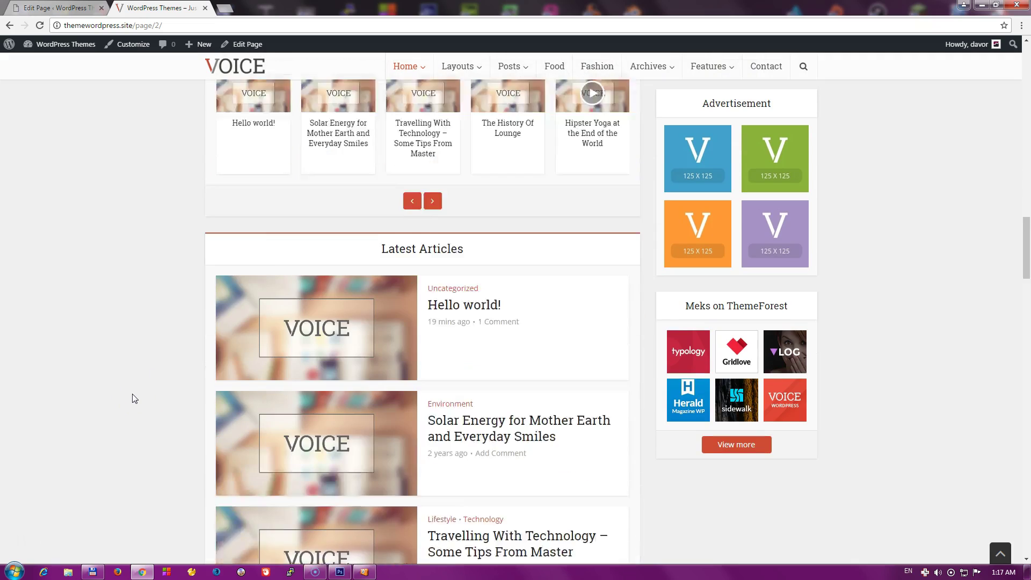
scroll(99, 278, "up", 20)
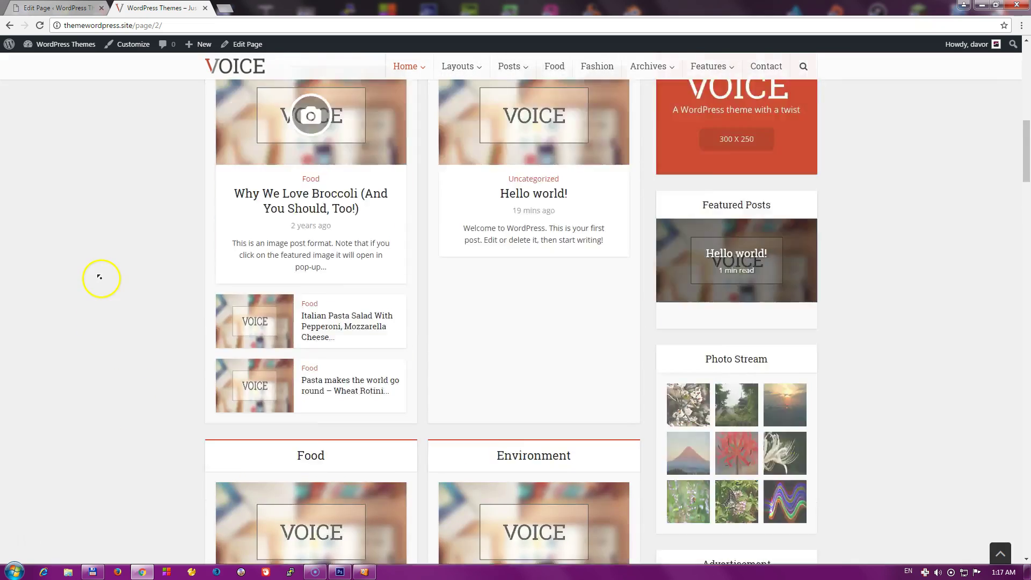
scroll(101, 339, "down", 3)
scroll(102, 338, "down", 2)
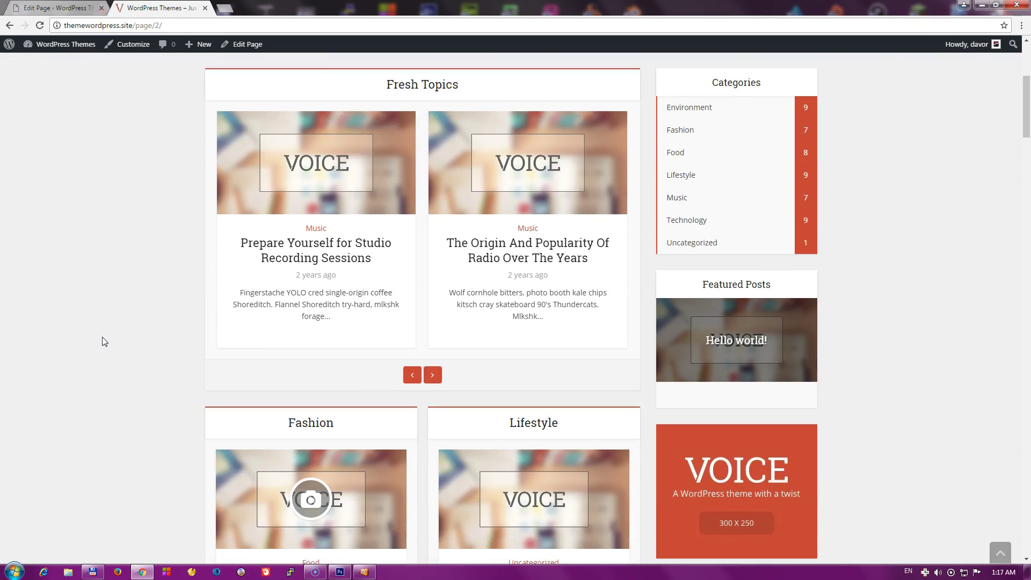
scroll(102, 337, "down", 4)
scroll(102, 336, "down", 13)
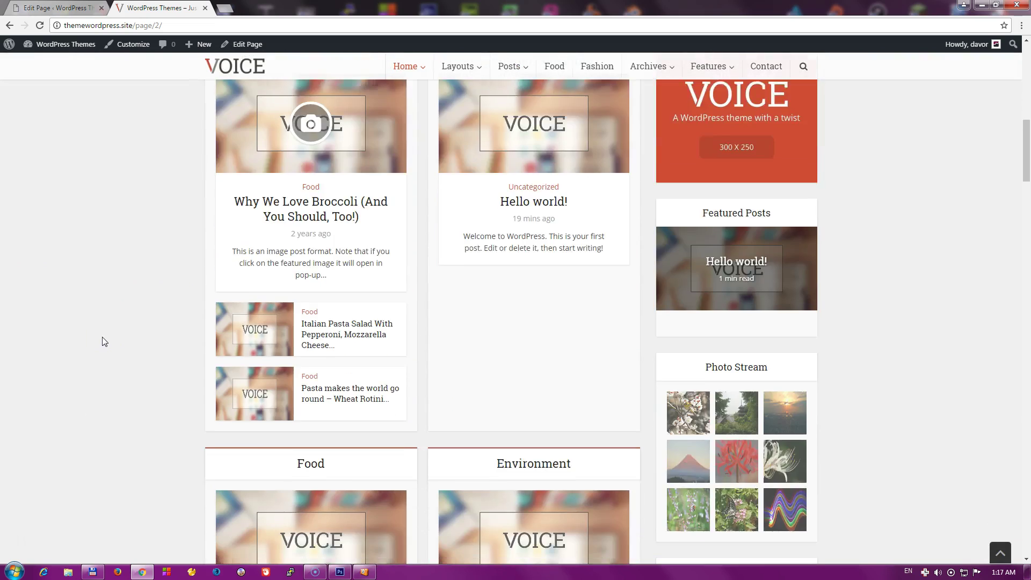
scroll(98, 333, "down", 8)
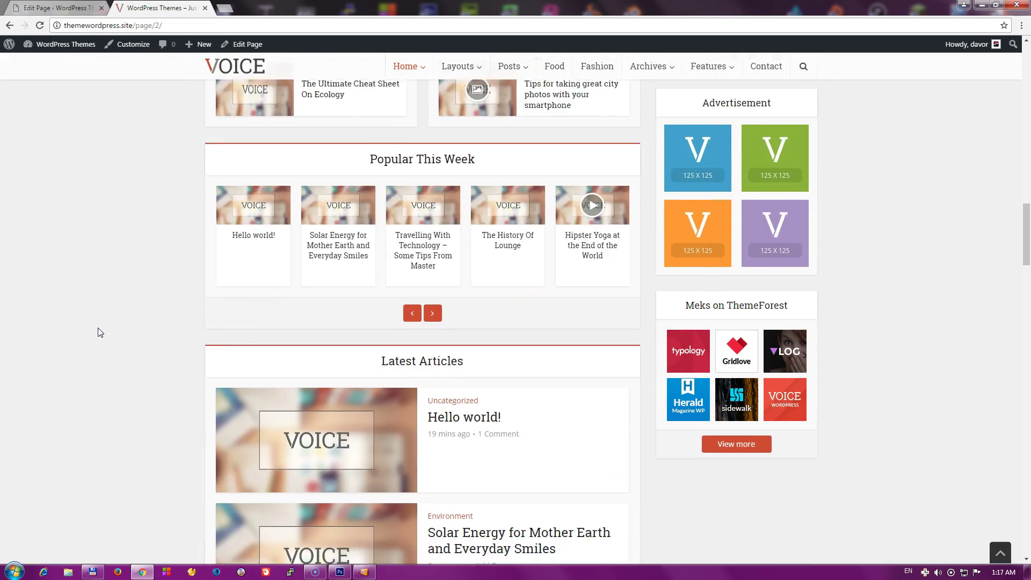
scroll(101, 334, "up", 16)
scroll(107, 329, "up", 10)
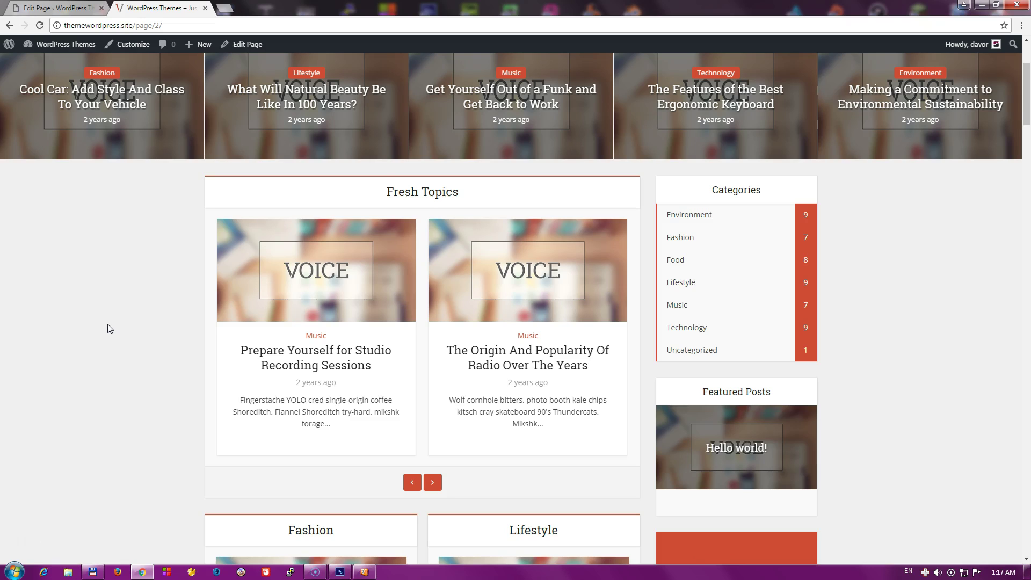
- Scan the live front page down to Latest Articles and back up, noting how its modules are arranged
scroll(96, 311, "up", 1)
scroll(87, 295, "down", 3)
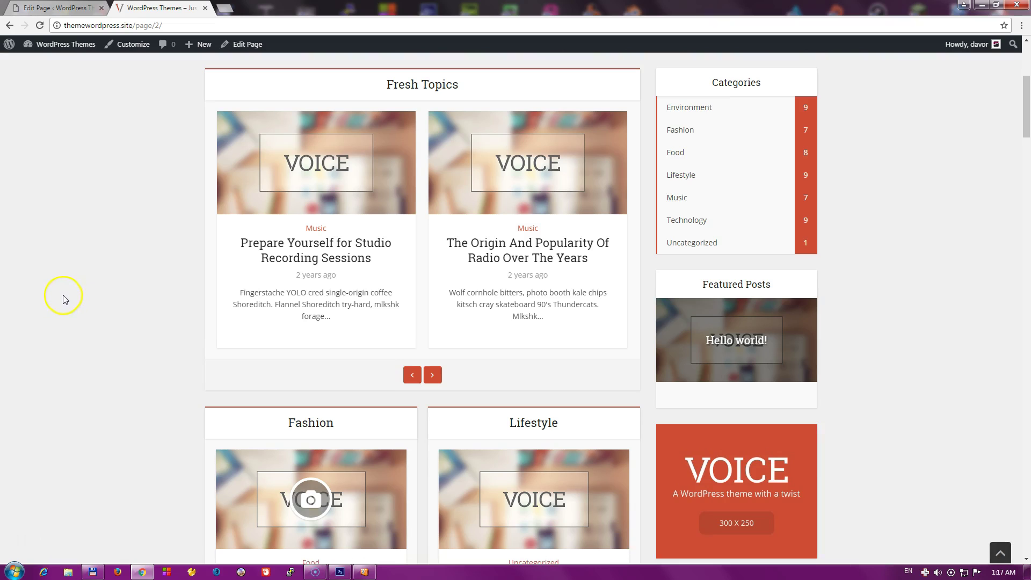
scroll(63, 295, "down", 3)
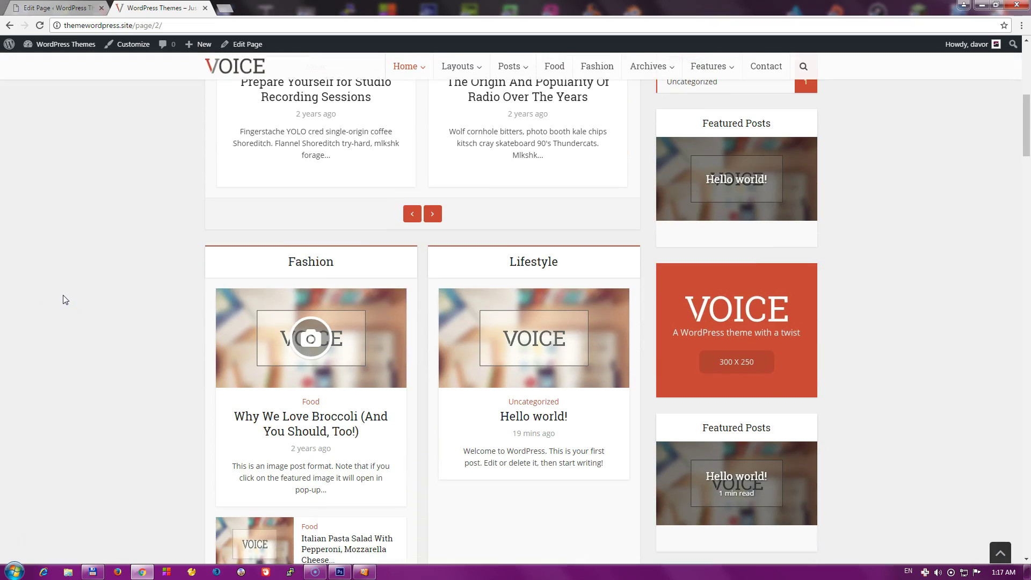
scroll(63, 311, "up", 1)
scroll(61, 323, "down", 5)
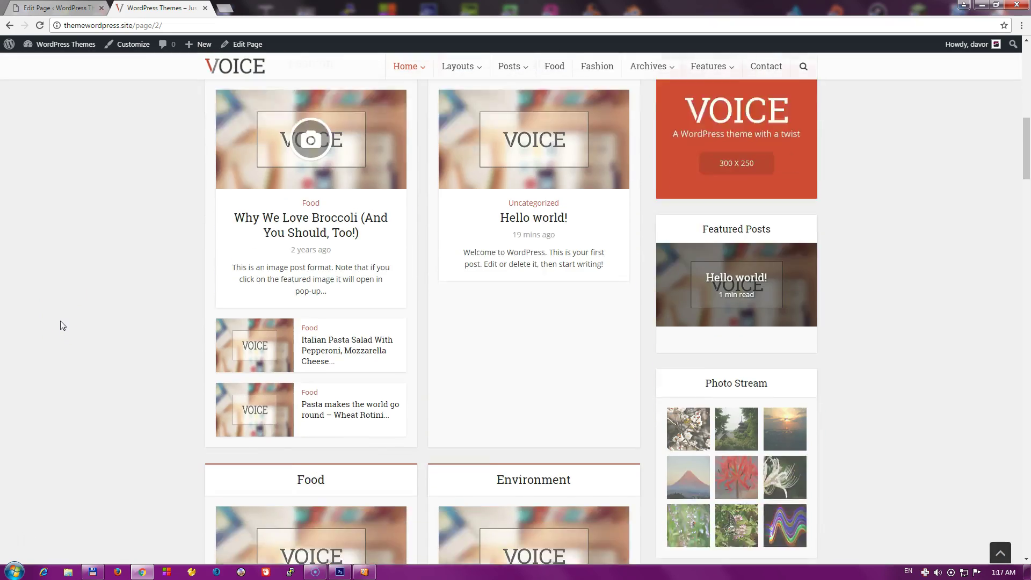
scroll(52, 301, "down", 10)
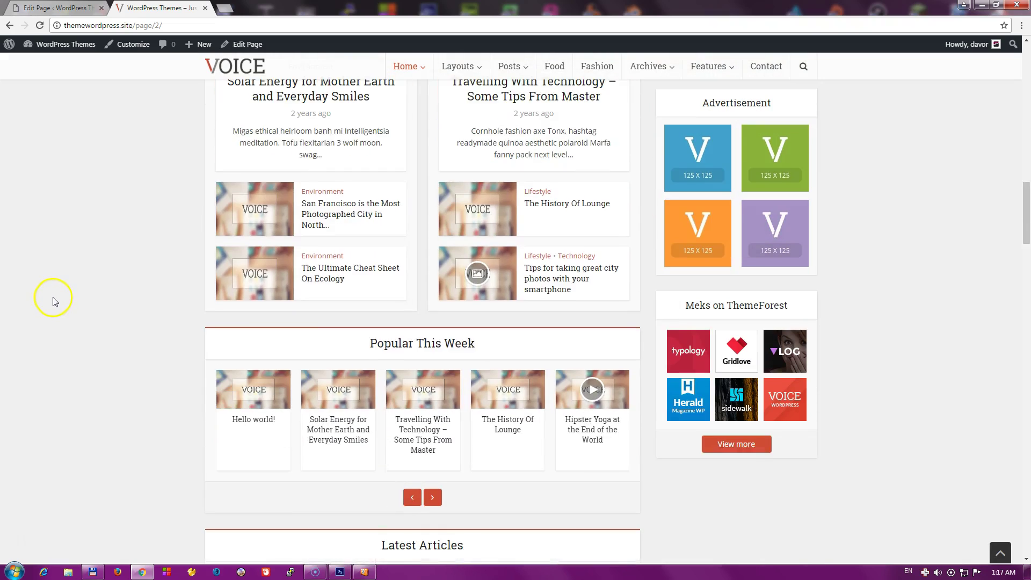
scroll(53, 302, "down", 5)
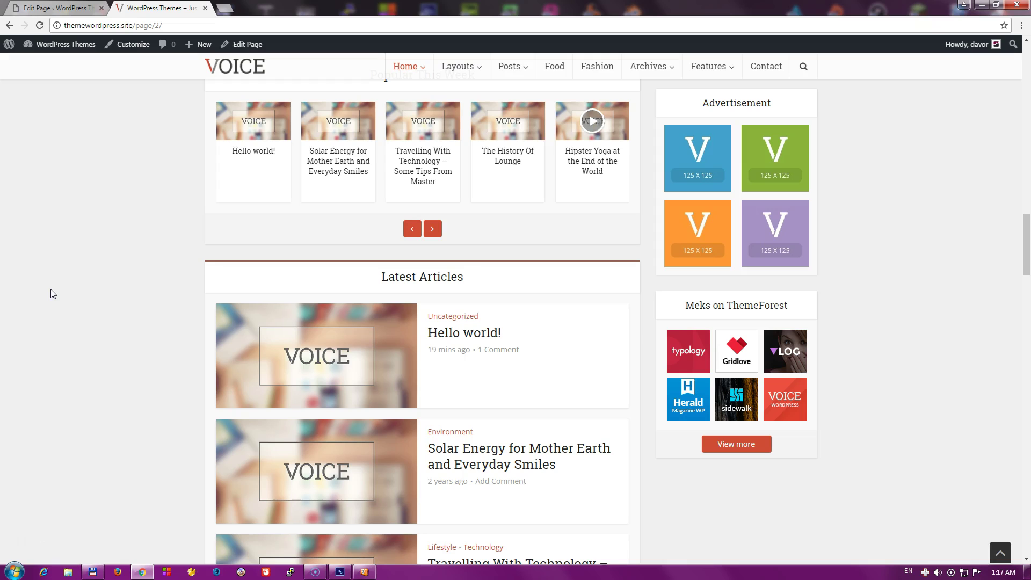
scroll(52, 294, "up", 20)
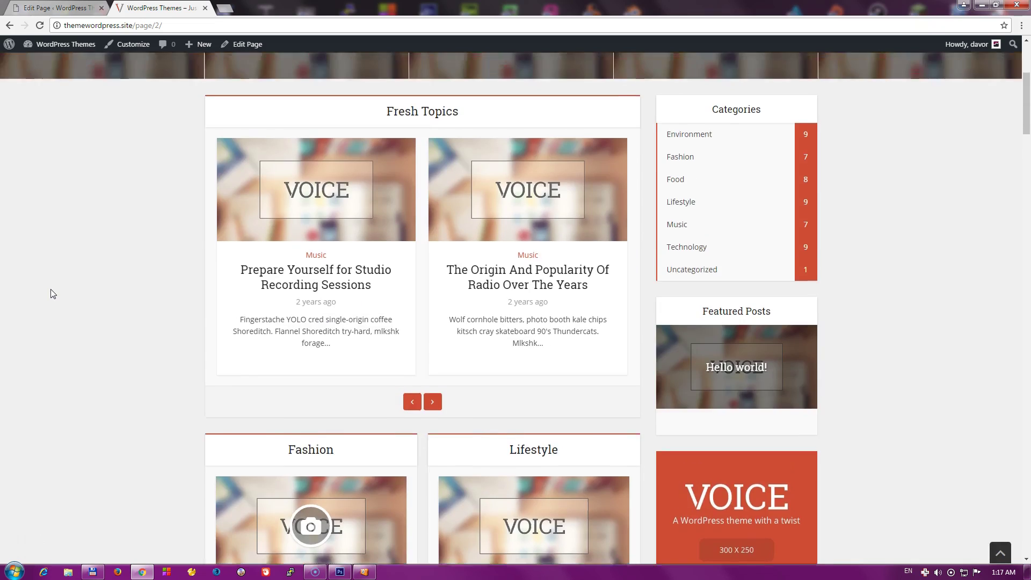
scroll(53, 294, "up", 5)
- Compare the Modules list in the Home page editor with the Fresh Topics, Fashion and Lifestyle blocks on the live front page
left_click(57, 8)
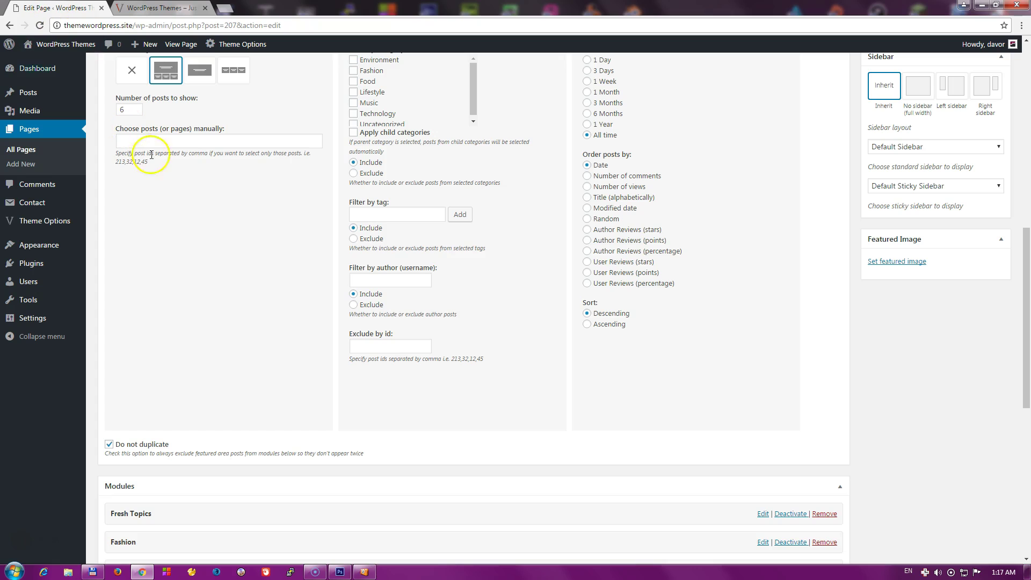
scroll(205, 314, "down", 1)
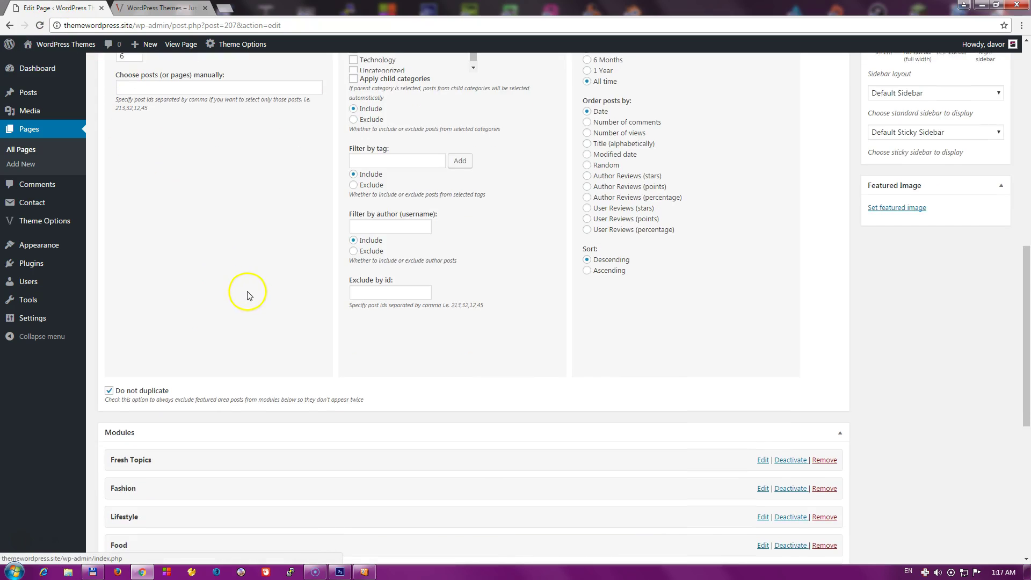
scroll(248, 295, "down", 5)
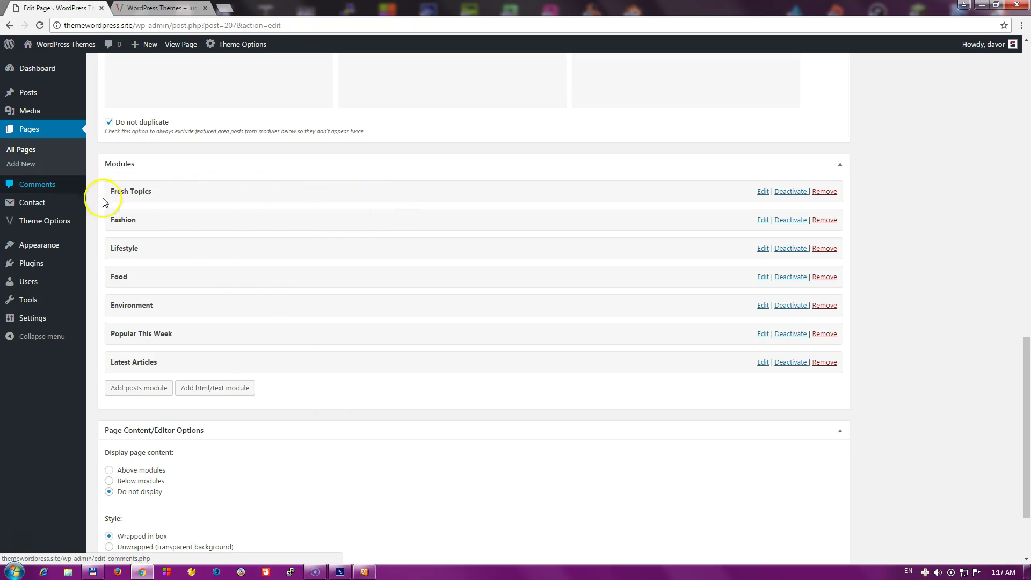
key("ctrl+Tab")
scroll(231, 322, "down", 4)
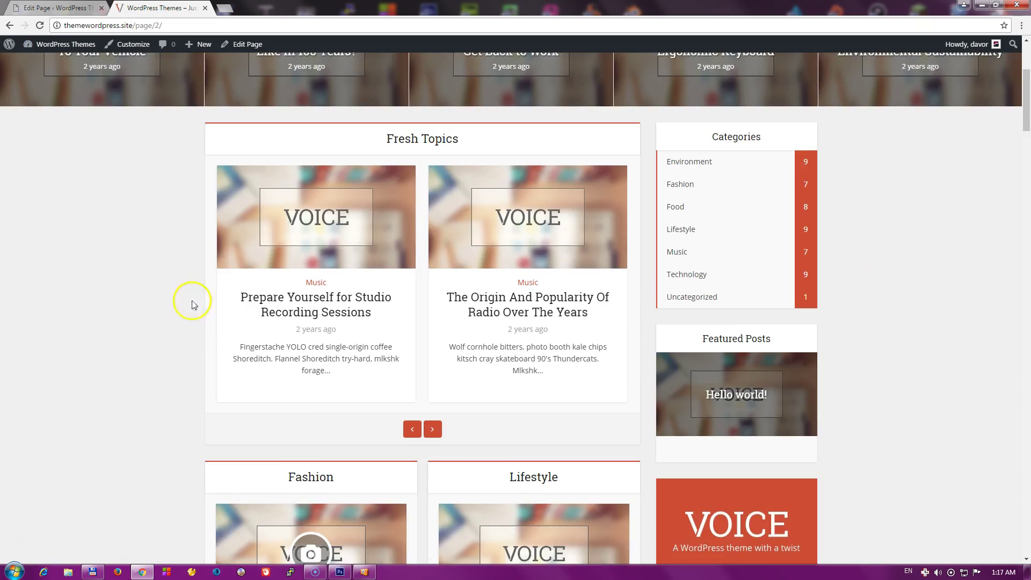
scroll(138, 362, "down", 5)
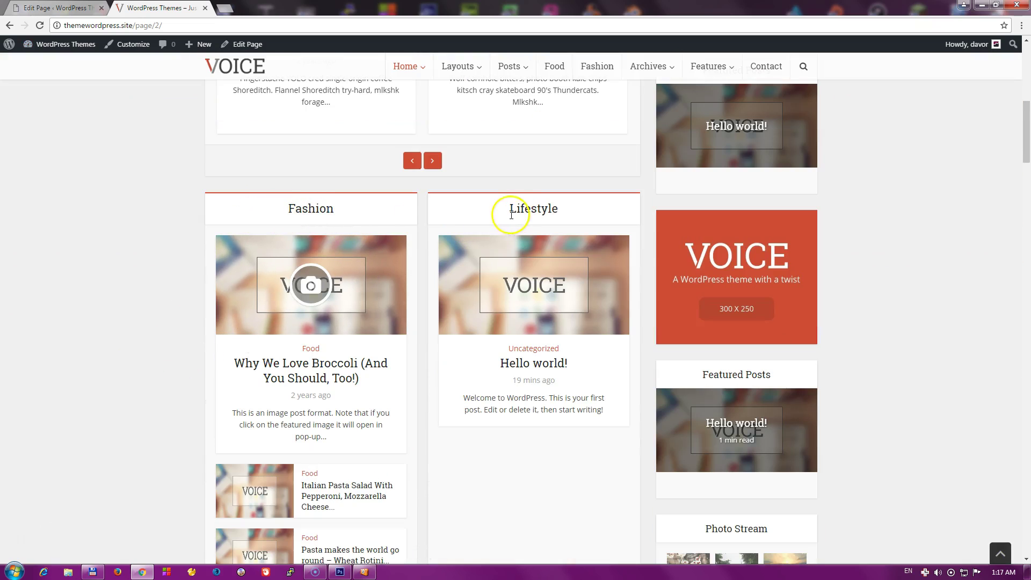
double_click(290, 208)
double_click(505, 210)
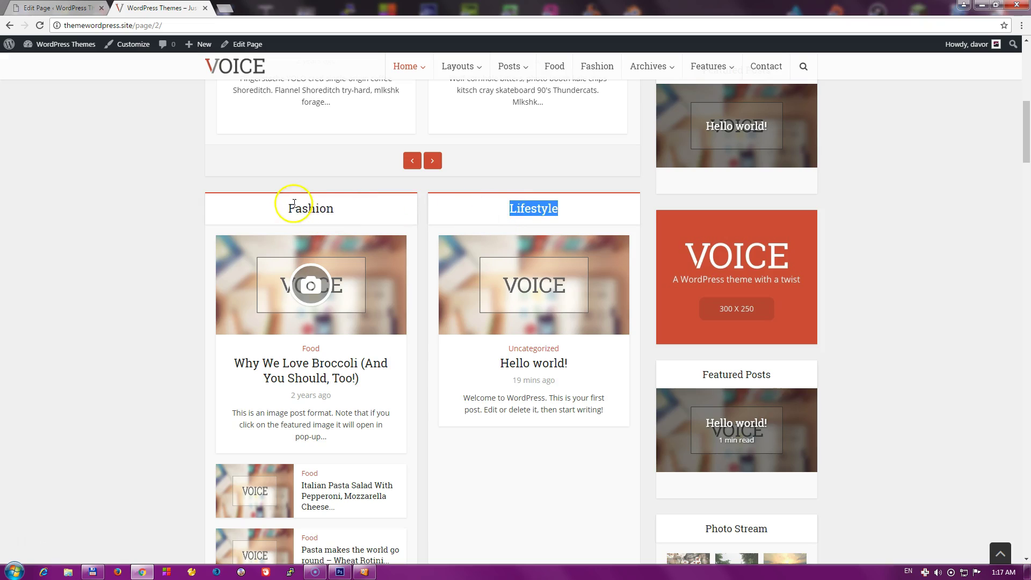
left_click(269, 215)
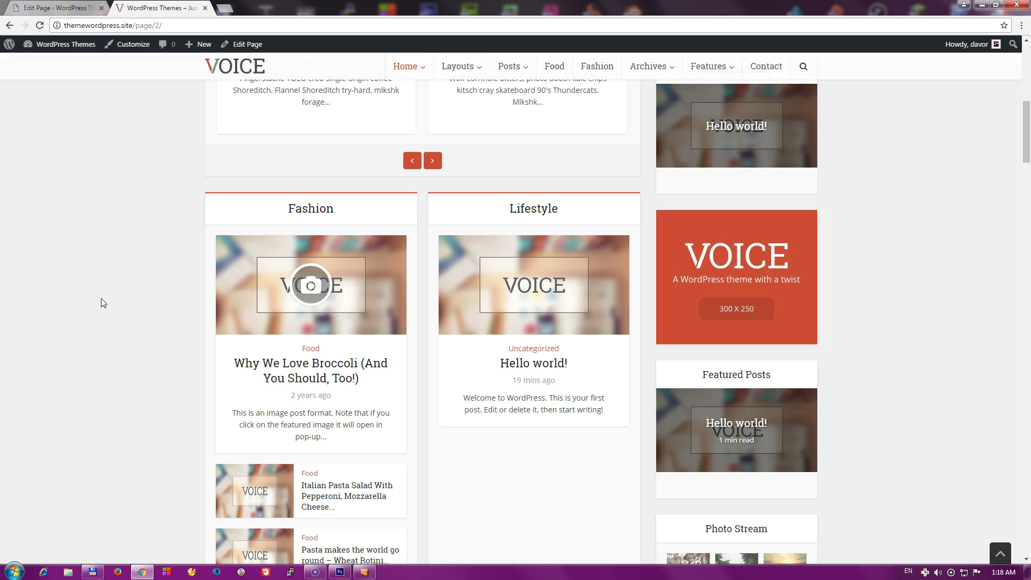
- Open the Fresh Topics module for editing and examine its title, Do not display publicly and title link options
left_click(75, 8)
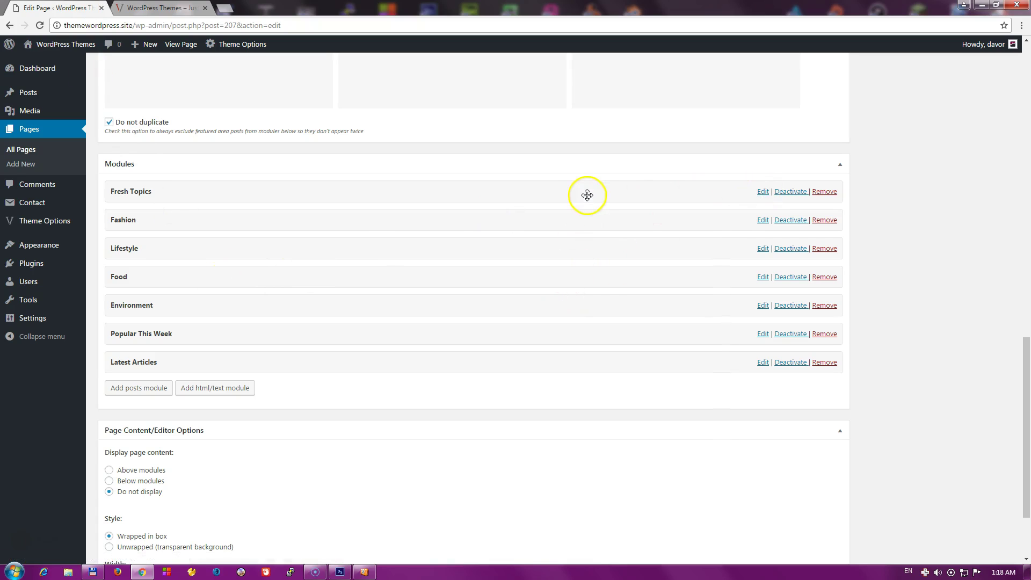
scroll(499, 360, "up", 2)
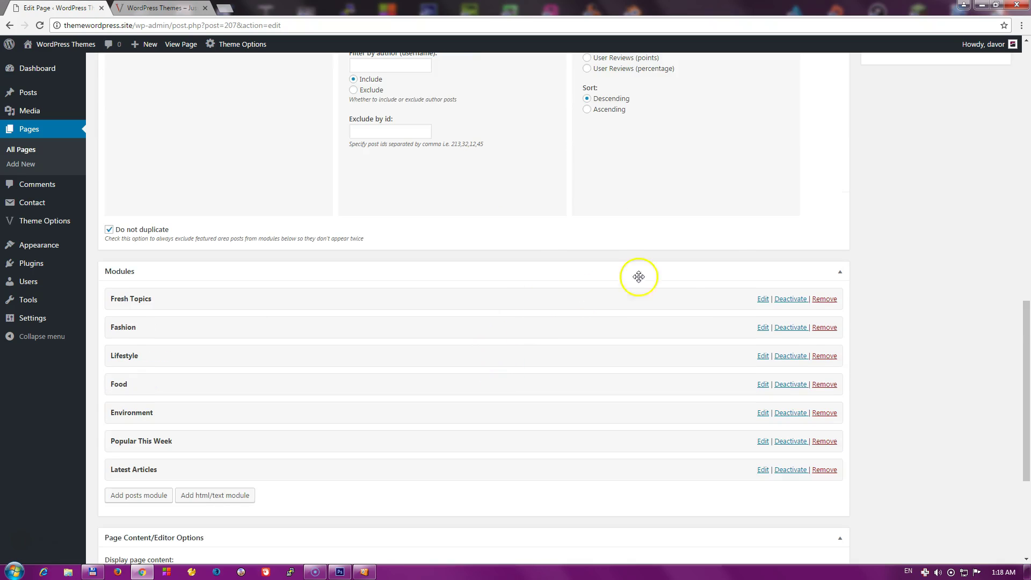
left_click(763, 300)
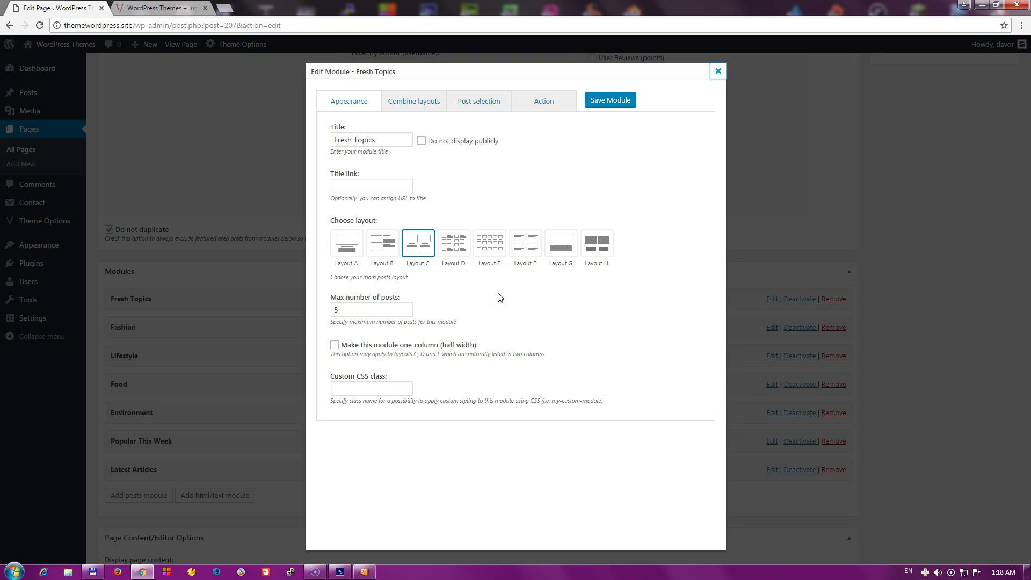
left_click(392, 141)
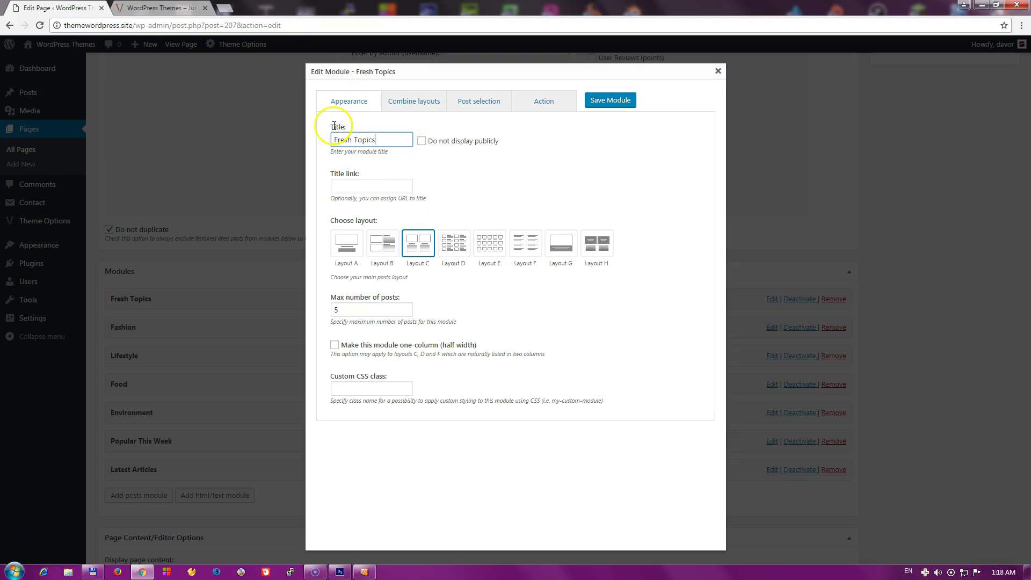
left_click(422, 142)
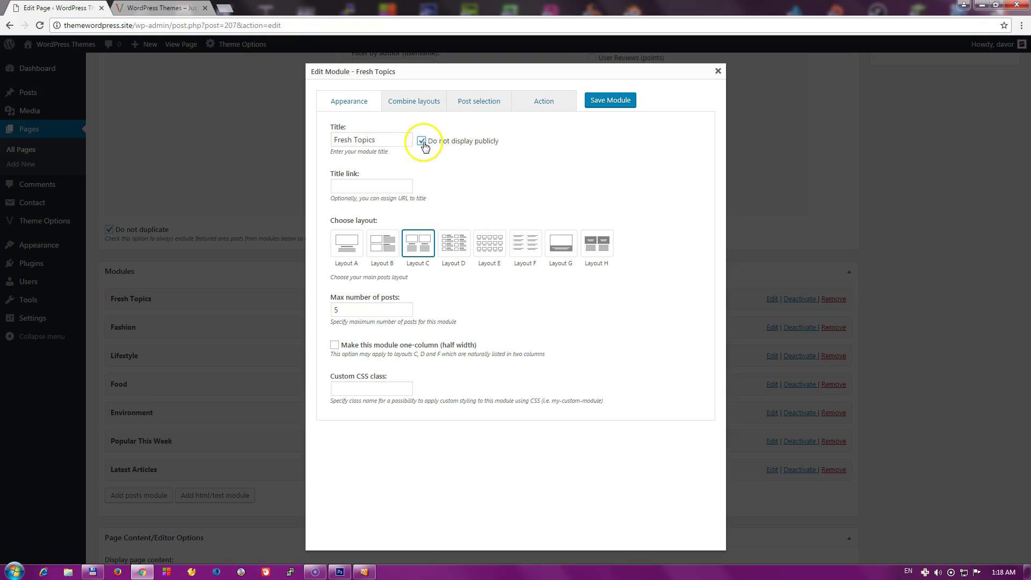
left_click(422, 142)
left_click(359, 187)
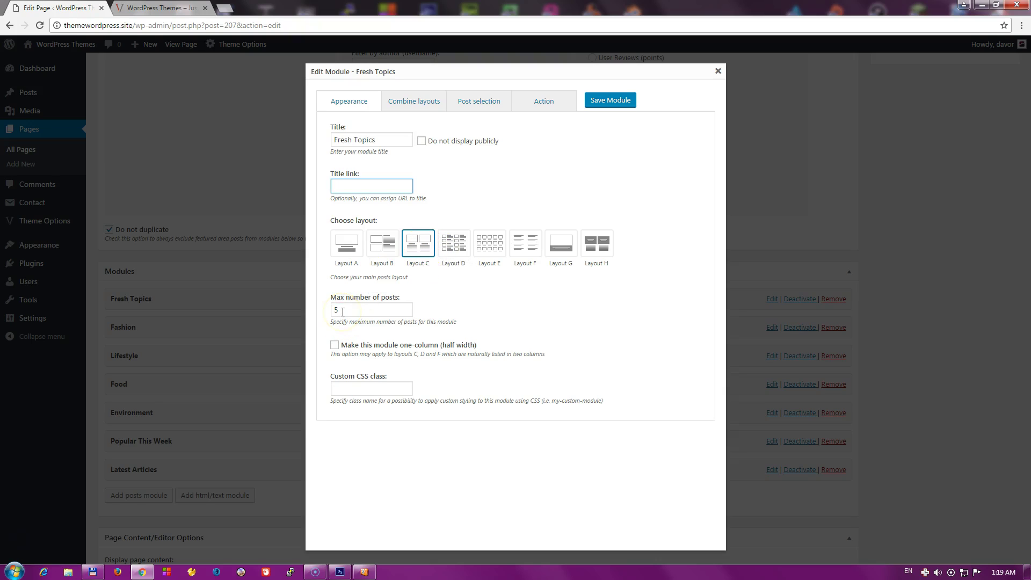
- Compare the Fresh Topics module's Layout C with how the module appears on the live front page
left_click(417, 251)
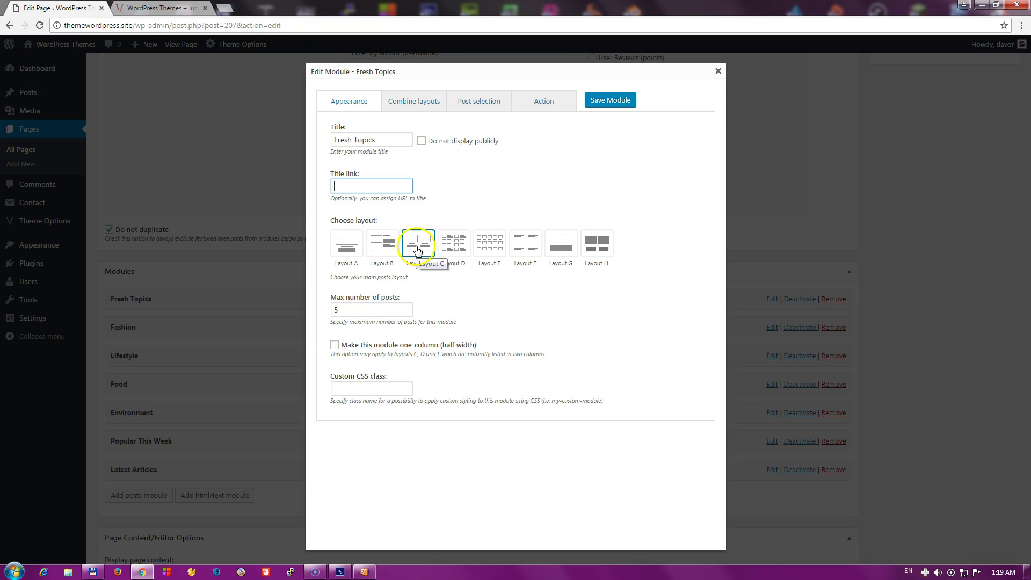
left_click(199, 8)
scroll(279, 217, "down", 2)
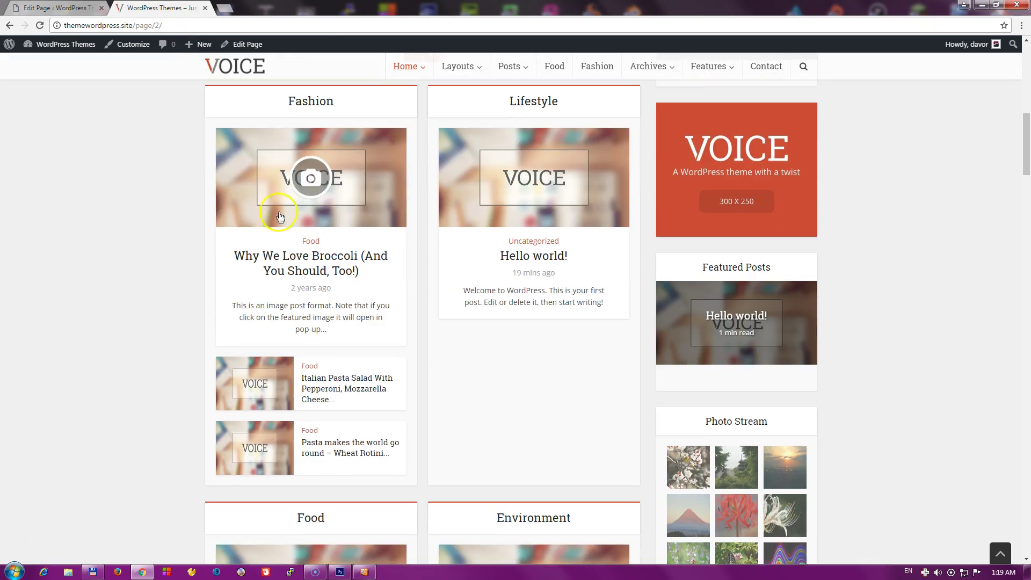
scroll(150, 299, "up", 8)
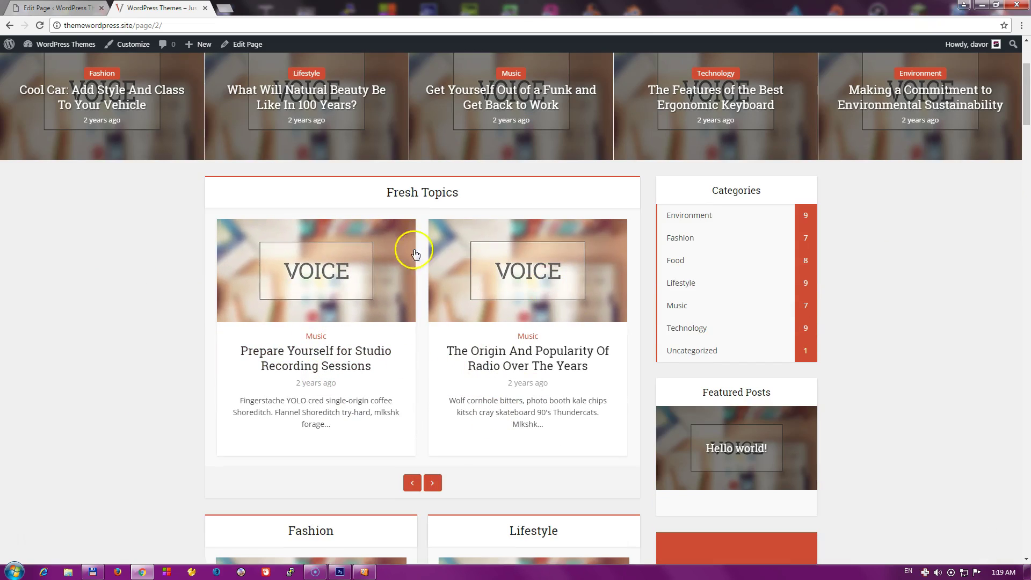
key("ctrl+Page_Up")
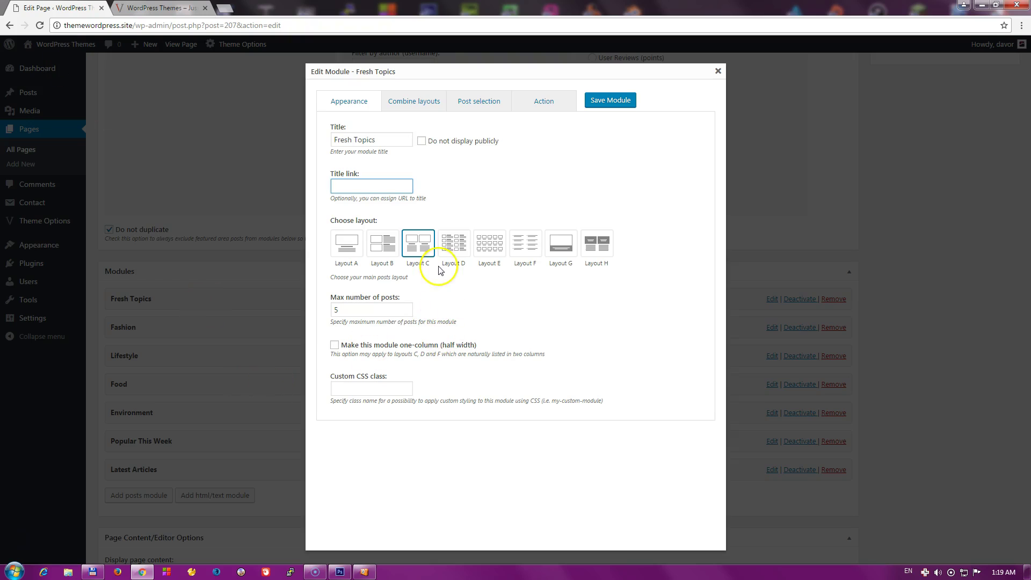
- Set the Fresh Topics module to Layout D, save the module and update the Home page
left_click(455, 255)
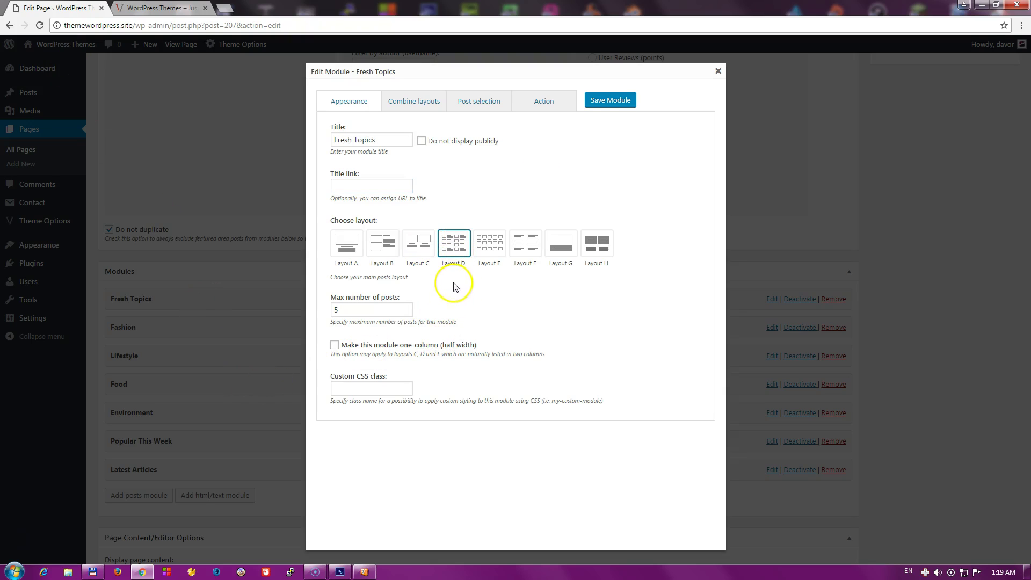
left_click(610, 101)
scroll(806, 284, "up", 3)
scroll(904, 328, "up", 10)
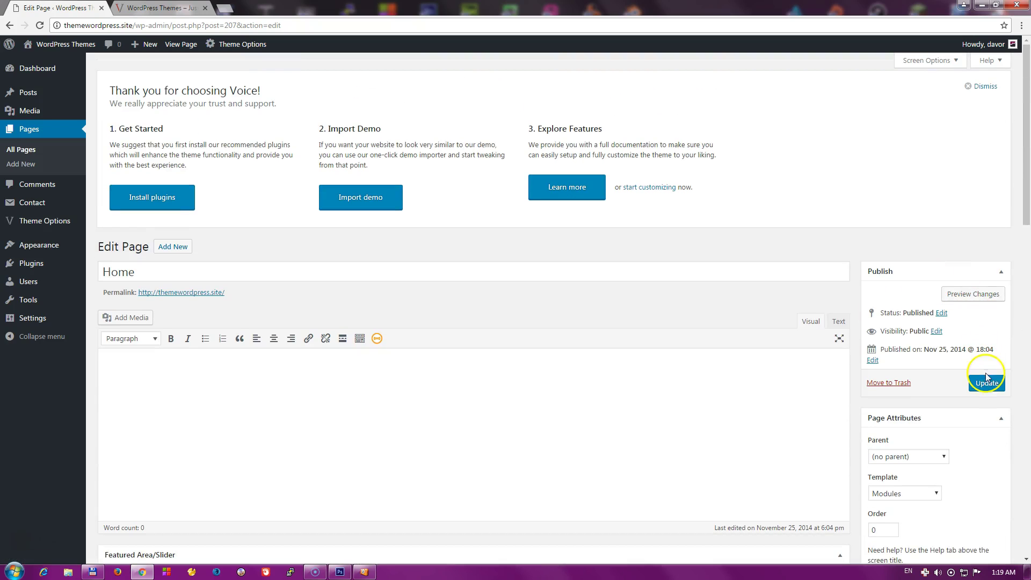
left_click(986, 381)
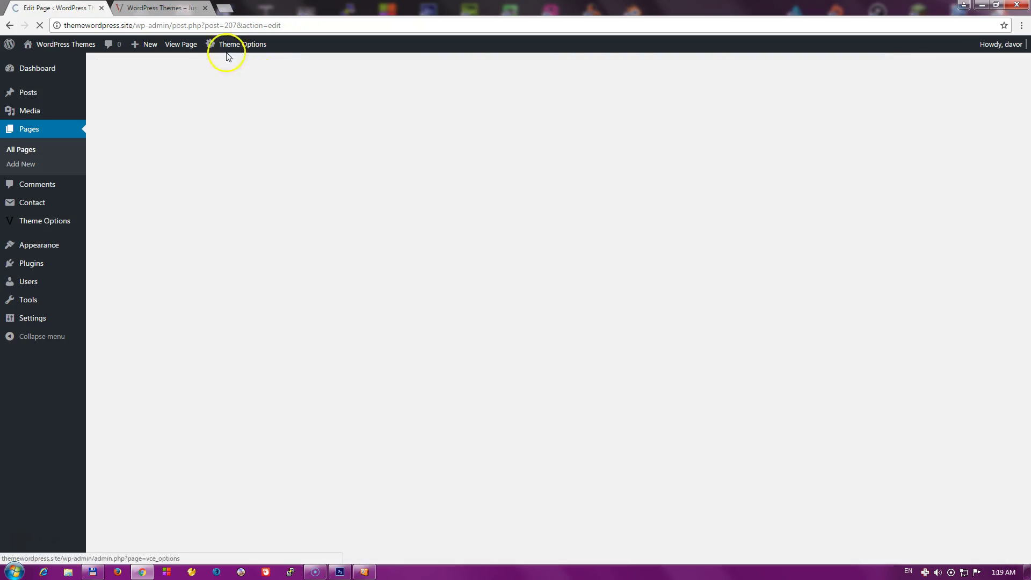
- Check the updated live site's second page of posts, and go from there to the site's home page
left_click(179, 8)
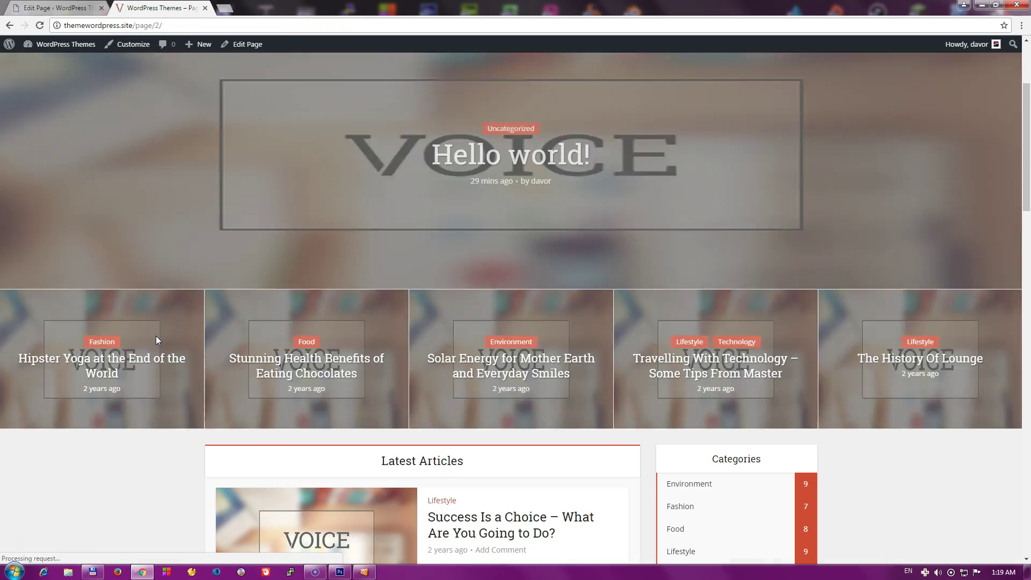
scroll(158, 343, "down", 4)
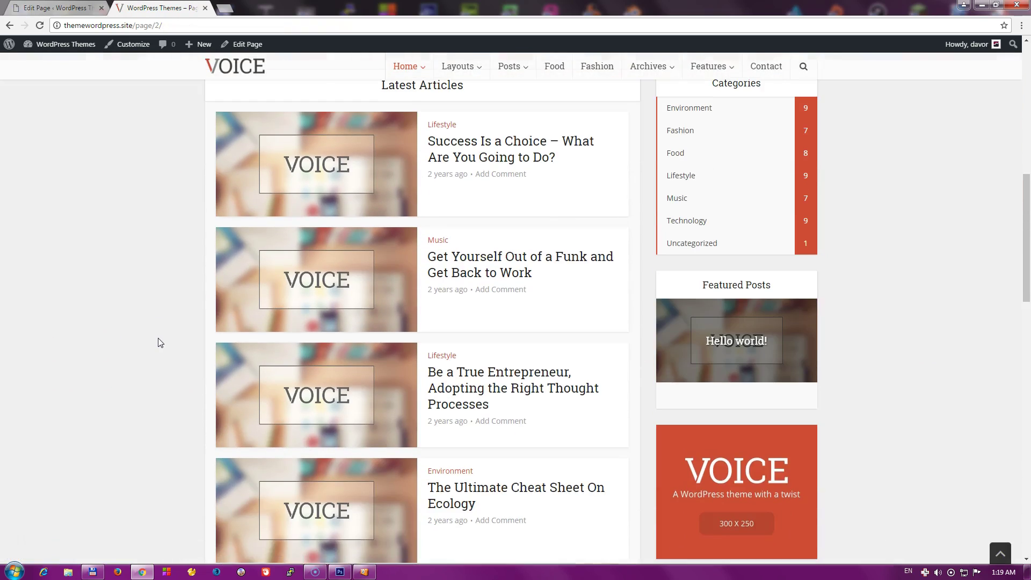
left_click(298, 238)
scroll(317, 258, "up", 3)
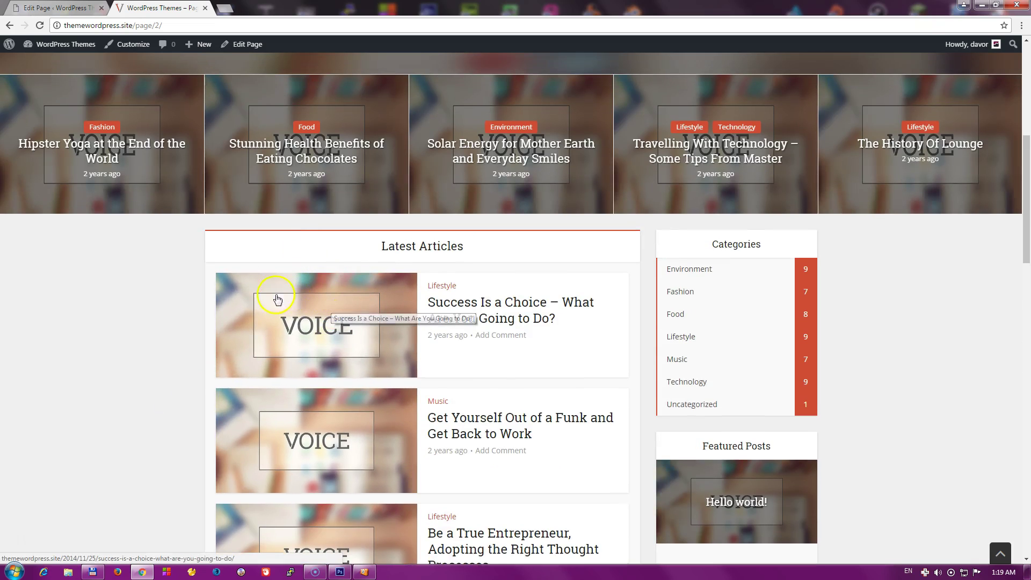
scroll(164, 295, "up", 4)
scroll(172, 301, "up", 3)
left_click(450, 110)
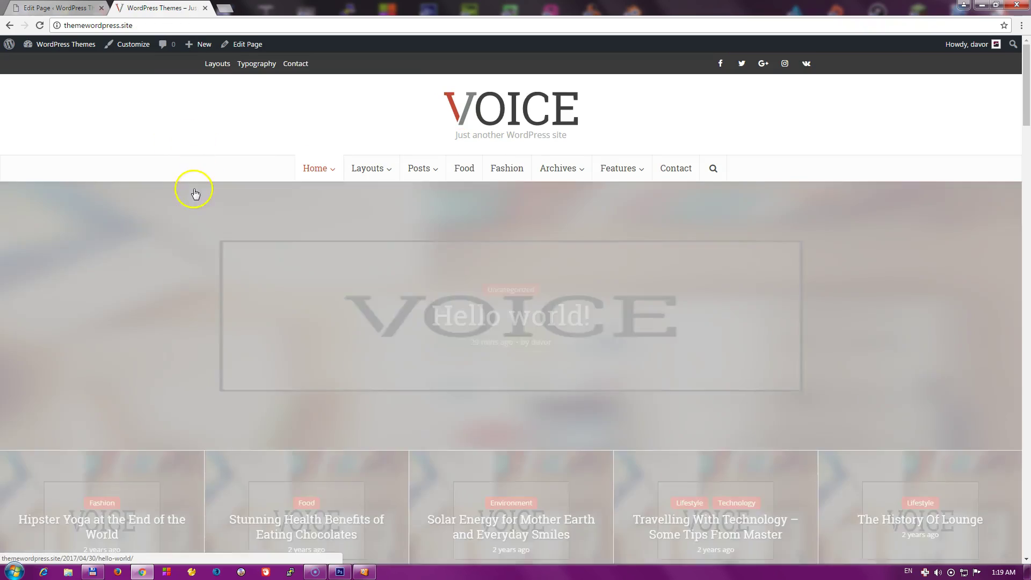
- Examine the Fresh Topics module's new layout on the live front page and advance through its carousel posts
scroll(191, 242, "down", 6)
scroll(185, 239, "down", 3)
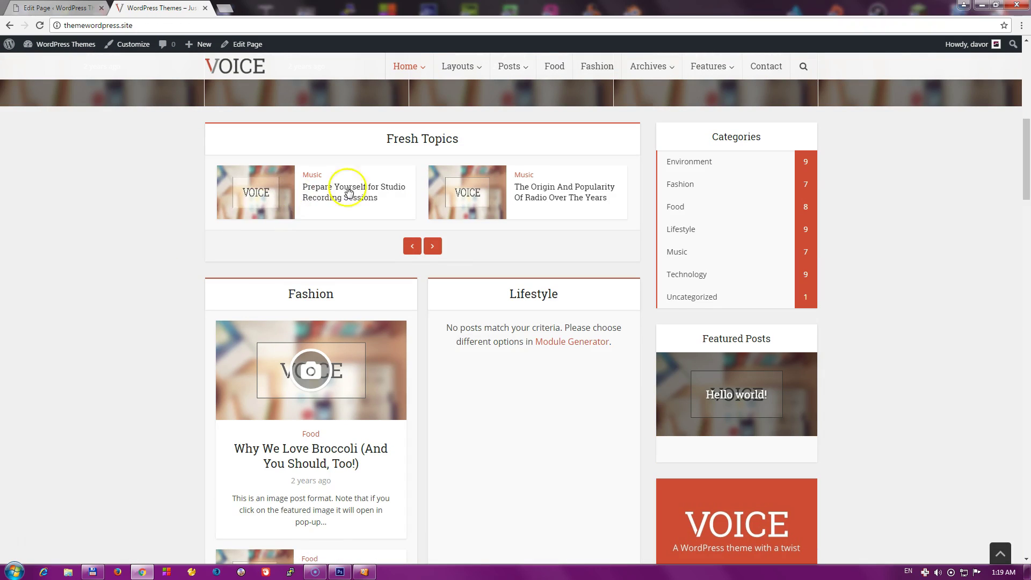
left_click(433, 247)
left_click(433, 247)
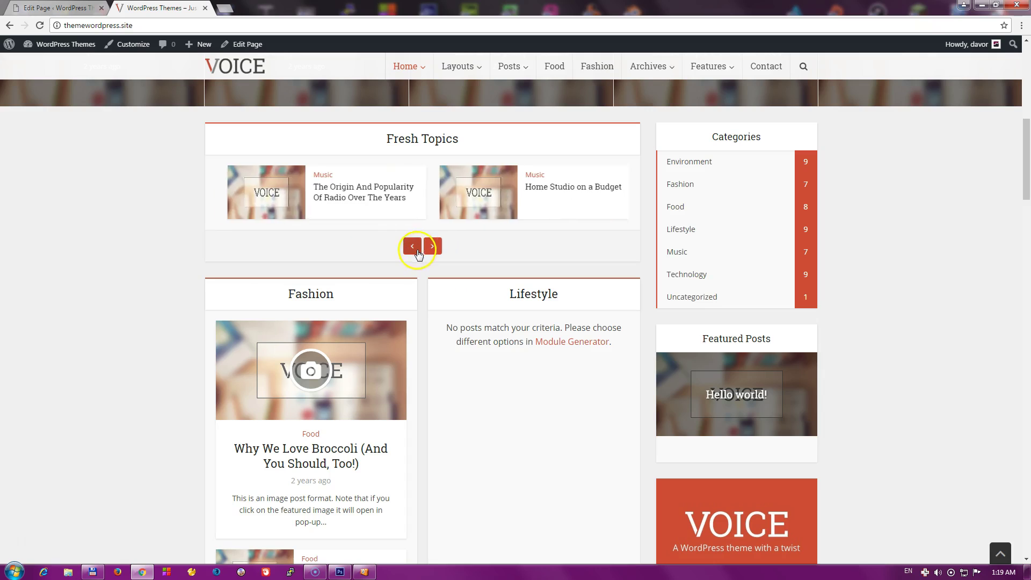
left_click(432, 247)
left_click(433, 247)
left_click(433, 247)
- Reopen the Fresh Topics module on the Home page and review its action, appearance and combined layout options
left_click(56, 8)
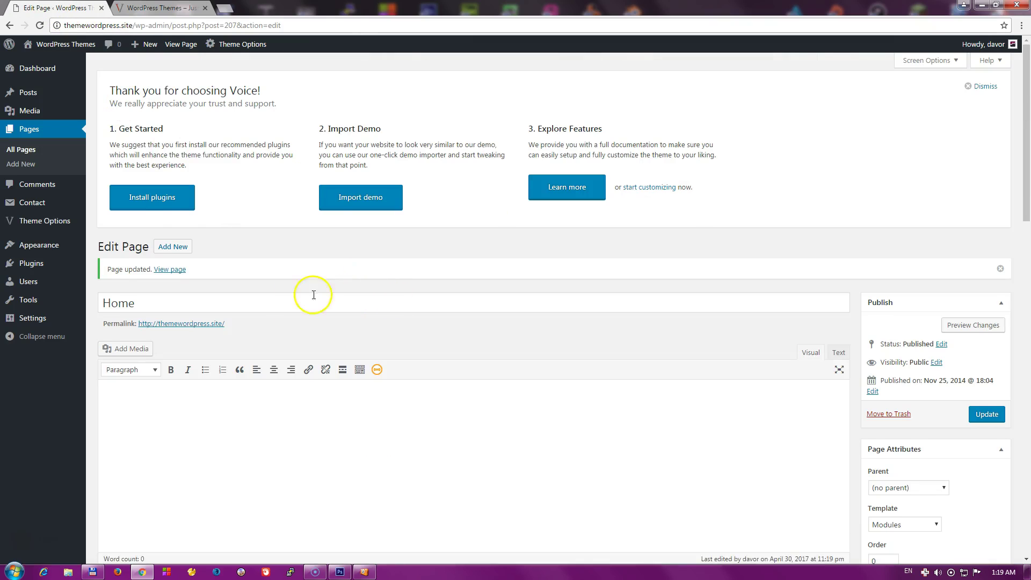
scroll(288, 302, "down", 8)
scroll(331, 333, "down", 5)
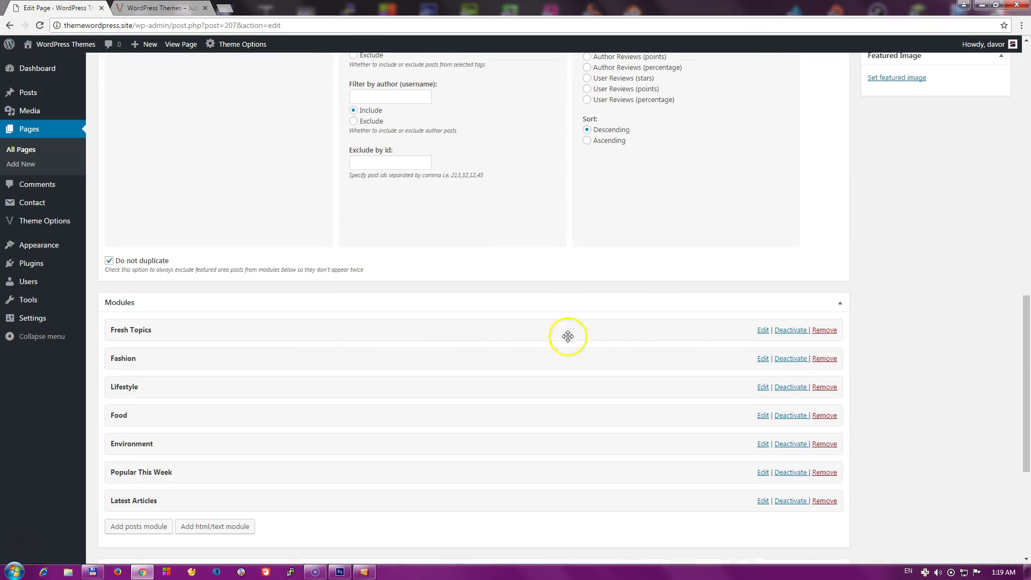
left_click(764, 331)
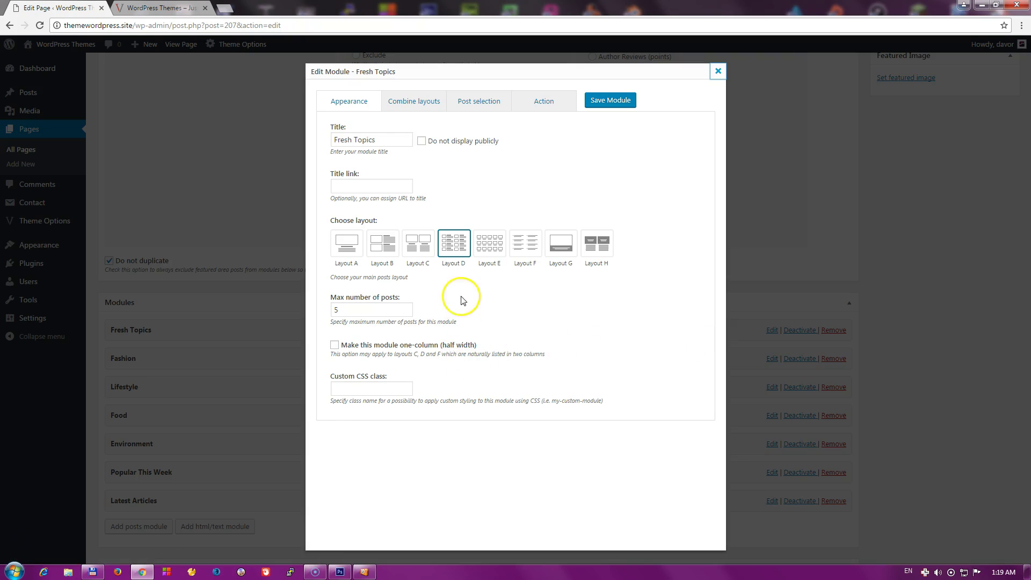
left_click(546, 108)
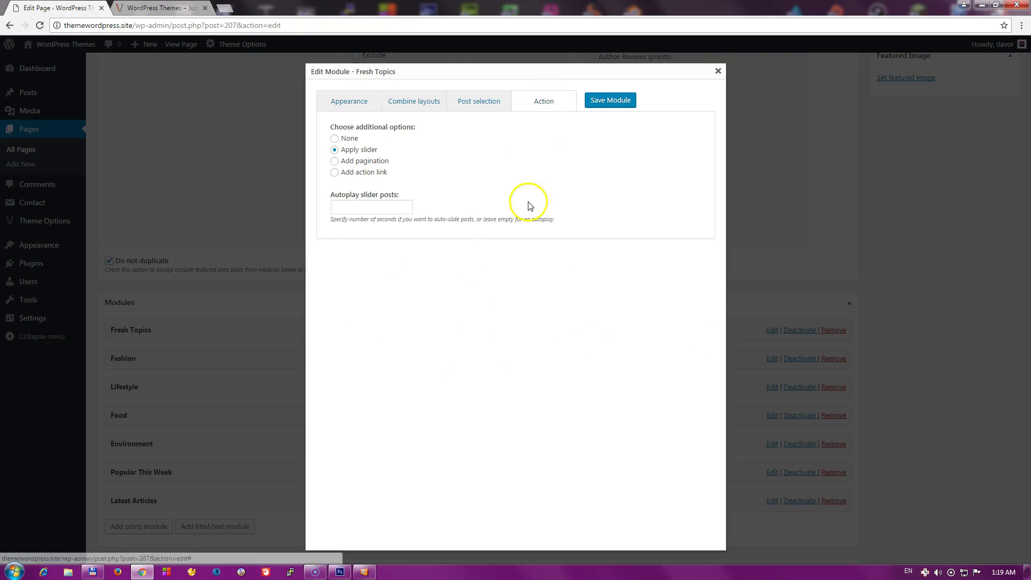
left_click(356, 102)
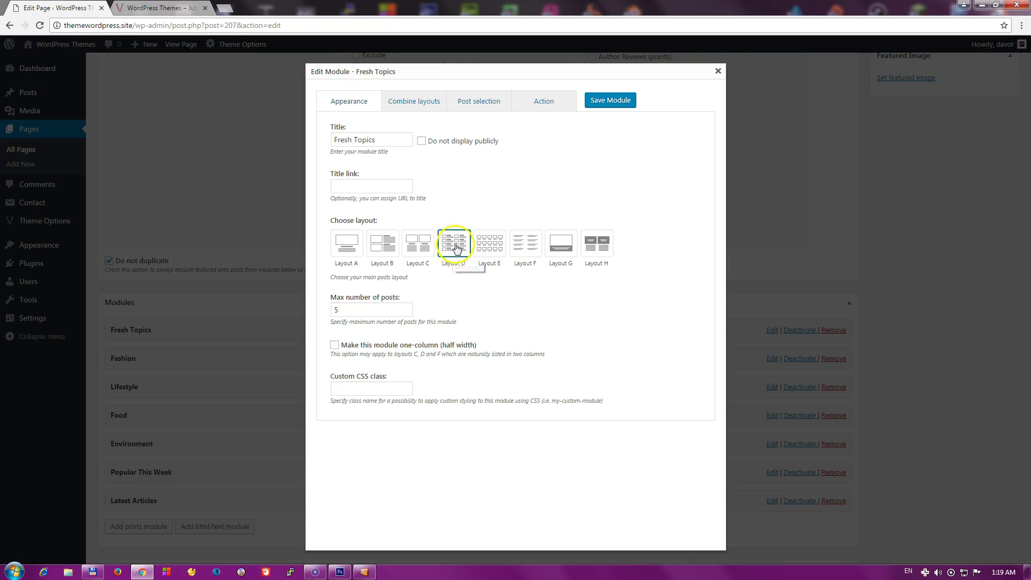
left_click(426, 116)
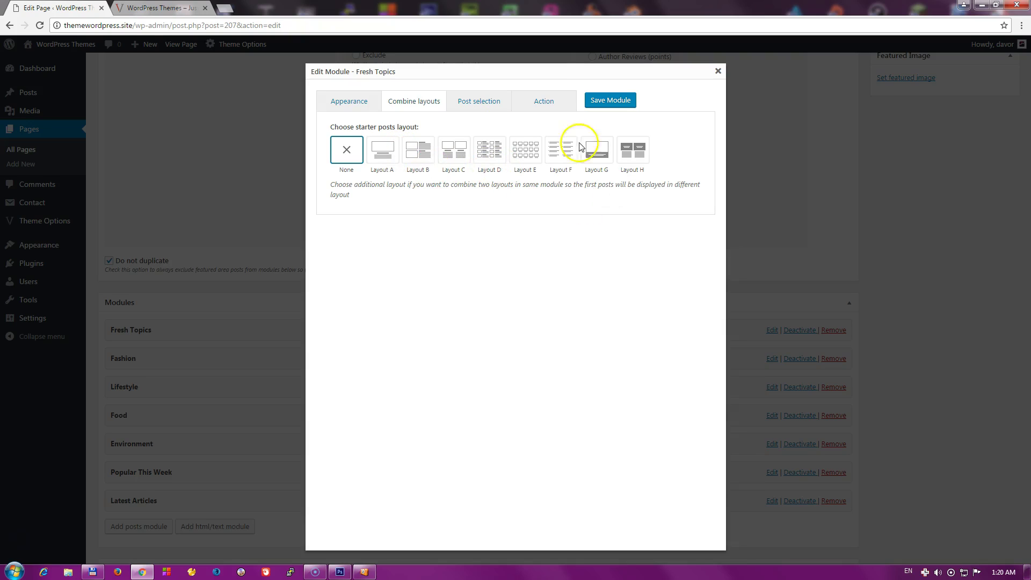
left_click(352, 101)
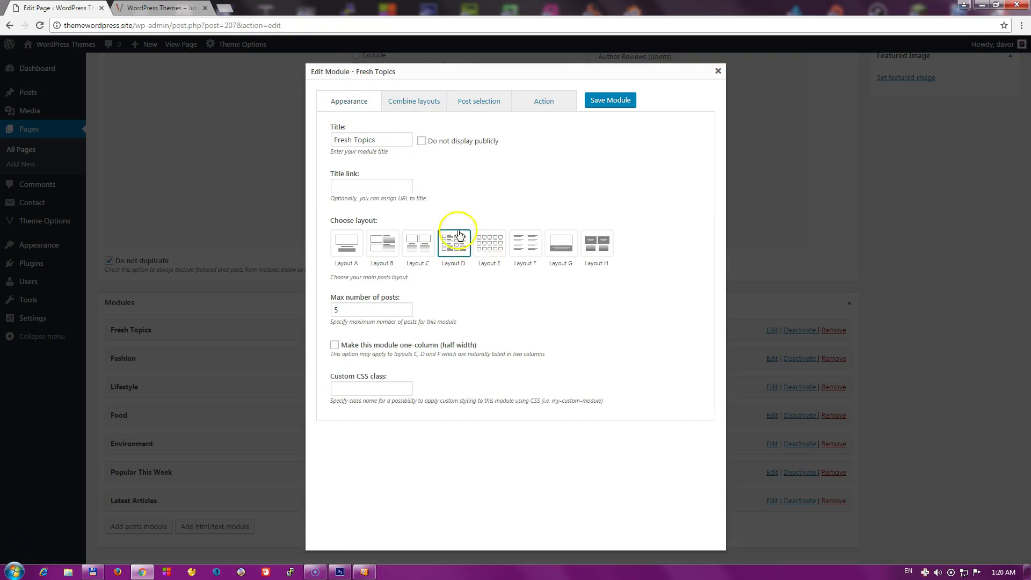
- Add Layout A as the Fresh Topics starter layout with 1 starter post, save the module and update the Home page
left_click(419, 105)
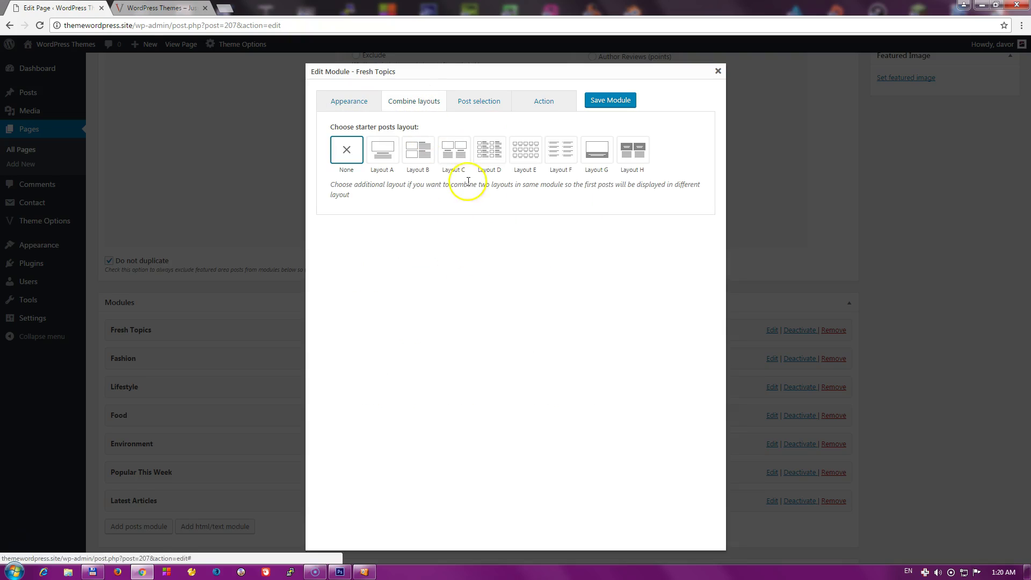
left_click(388, 157)
left_click_drag(419, 187, 407, 187)
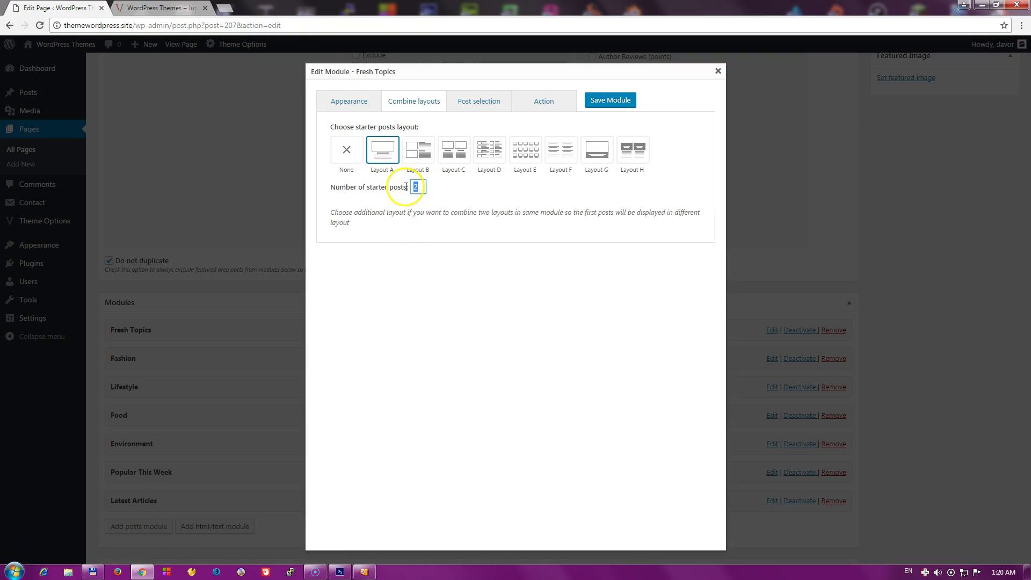
left_click(424, 230)
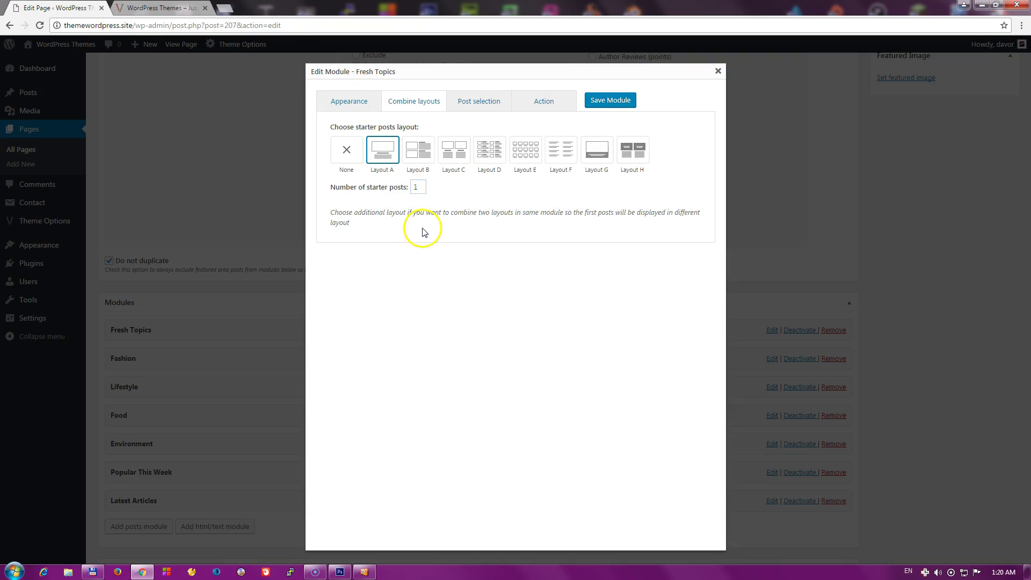
left_click(607, 100)
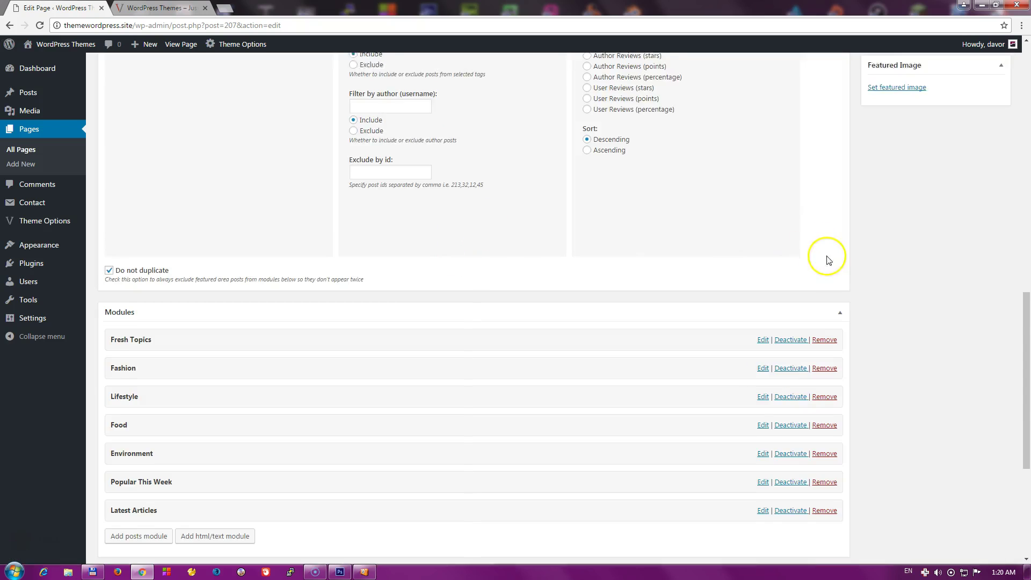
scroll(829, 260, "up", 9)
left_click(987, 146)
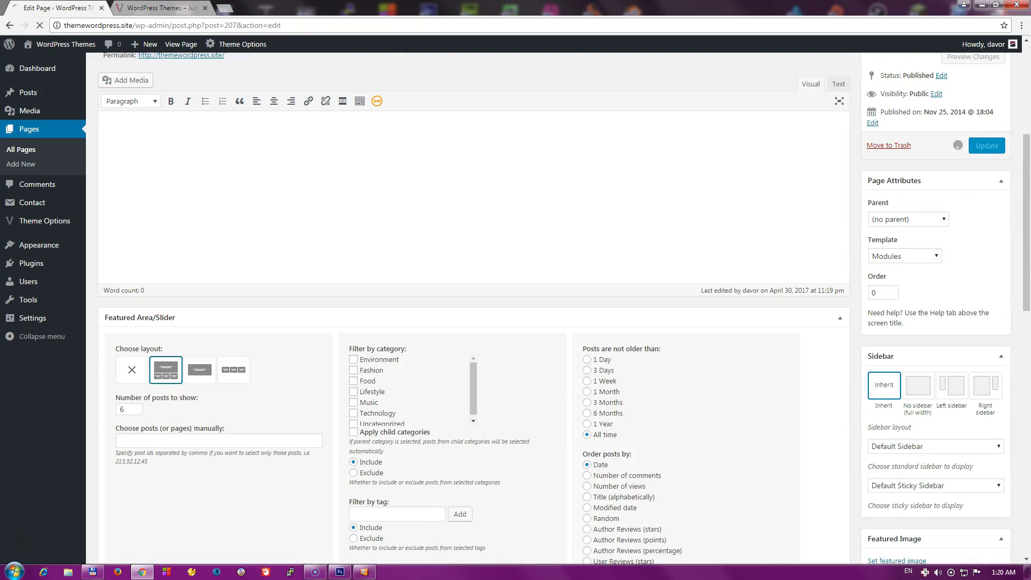
- Compare the Fresh Topics module on the live front page with its saved main and starter layout settings
left_click(146, 9)
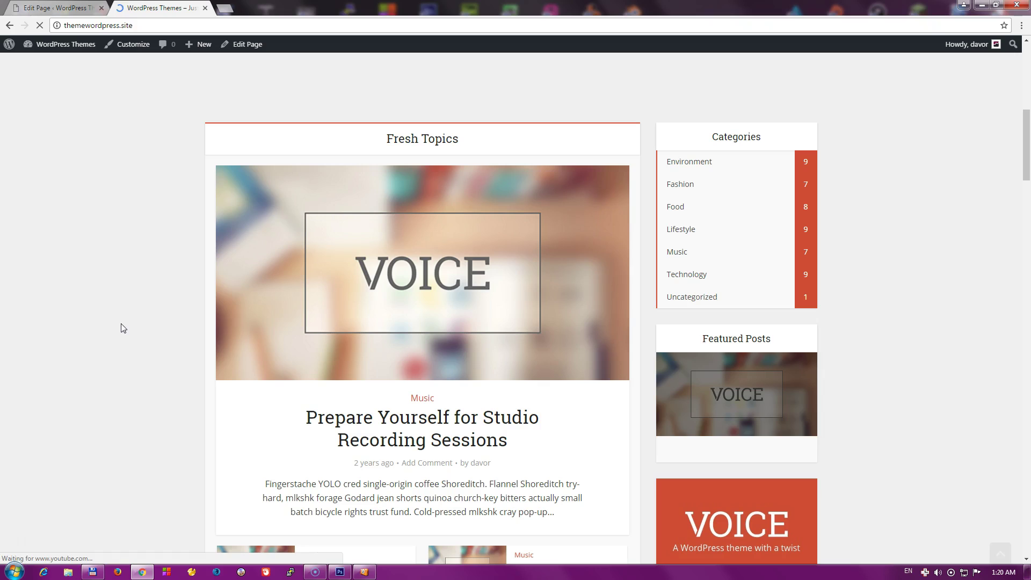
left_click(135, 324)
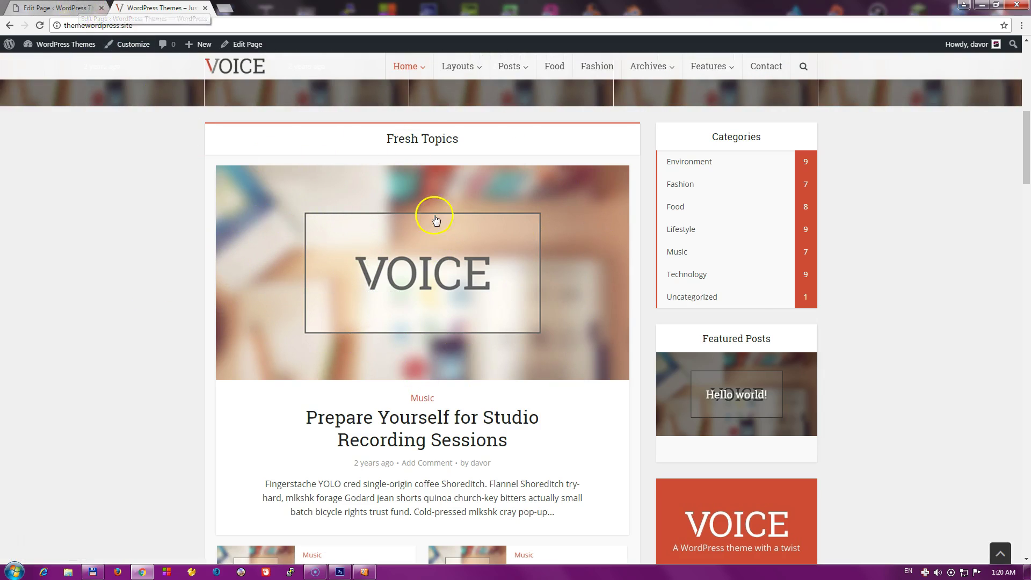
key("ctrl+Tab")
scroll(483, 398, "down", 5)
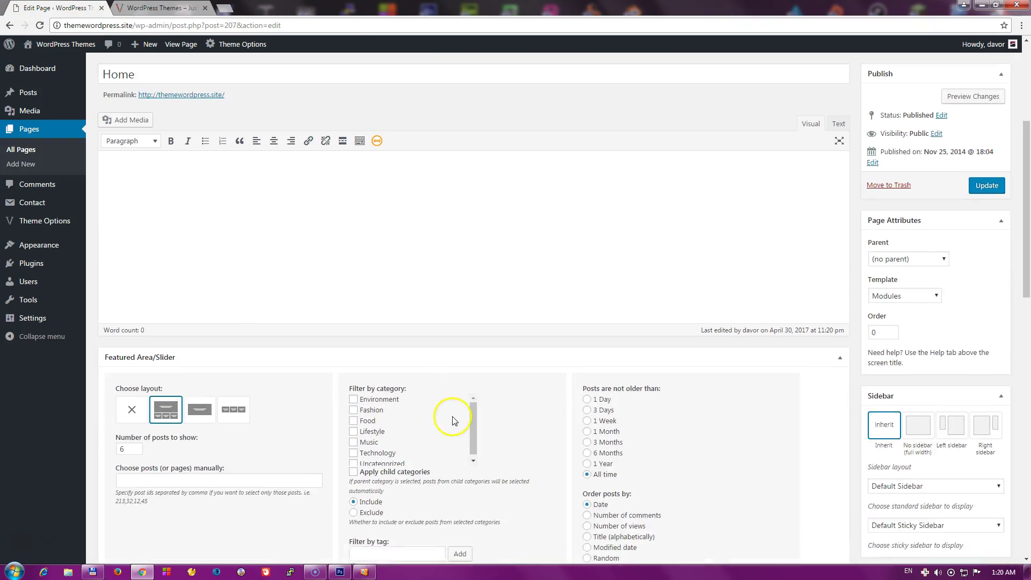
scroll(532, 379, "down", 10)
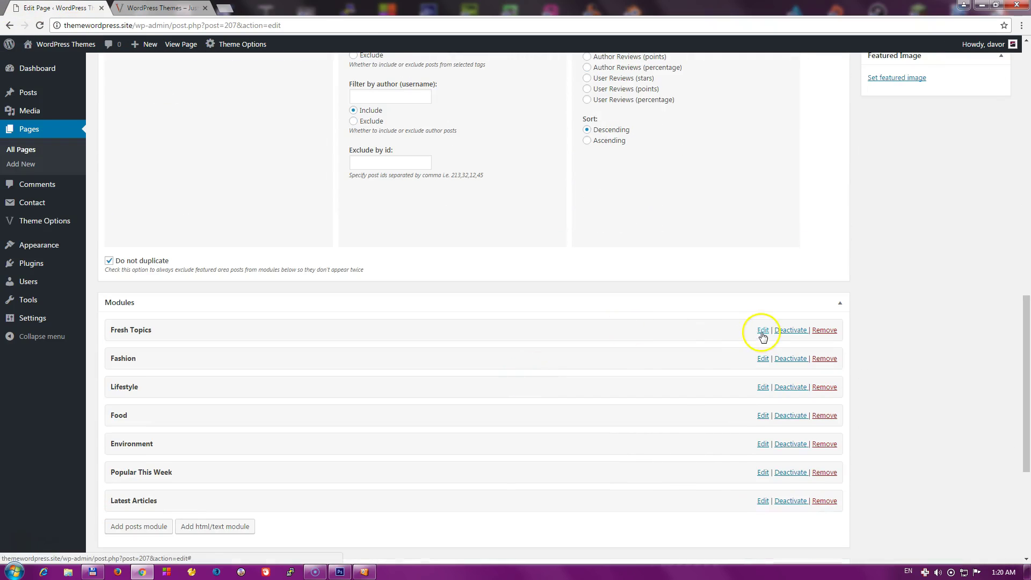
left_click(762, 330)
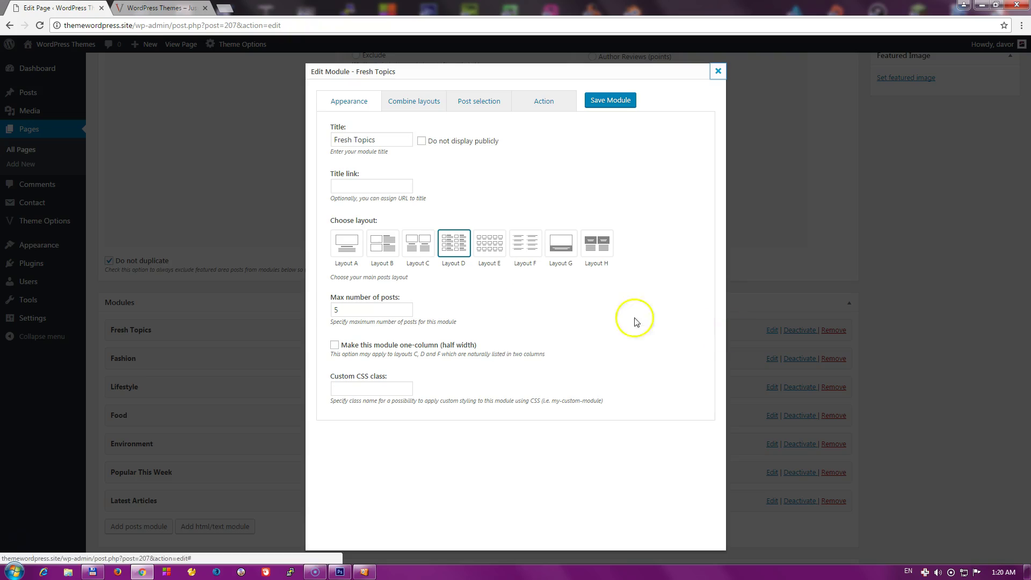
left_click(414, 102)
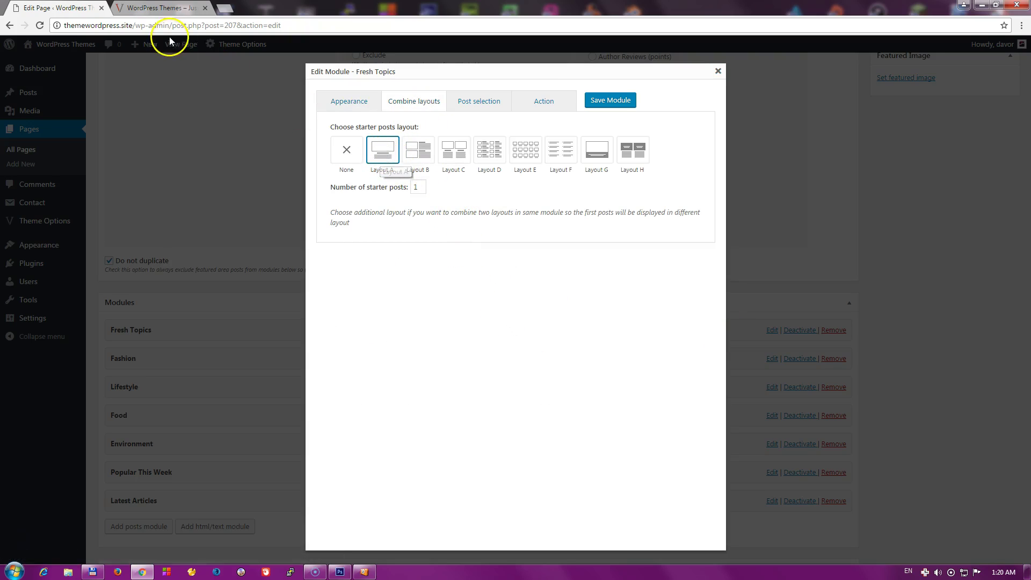
left_click(163, 8)
scroll(251, 307, "down", 3)
scroll(251, 306, "down", 3)
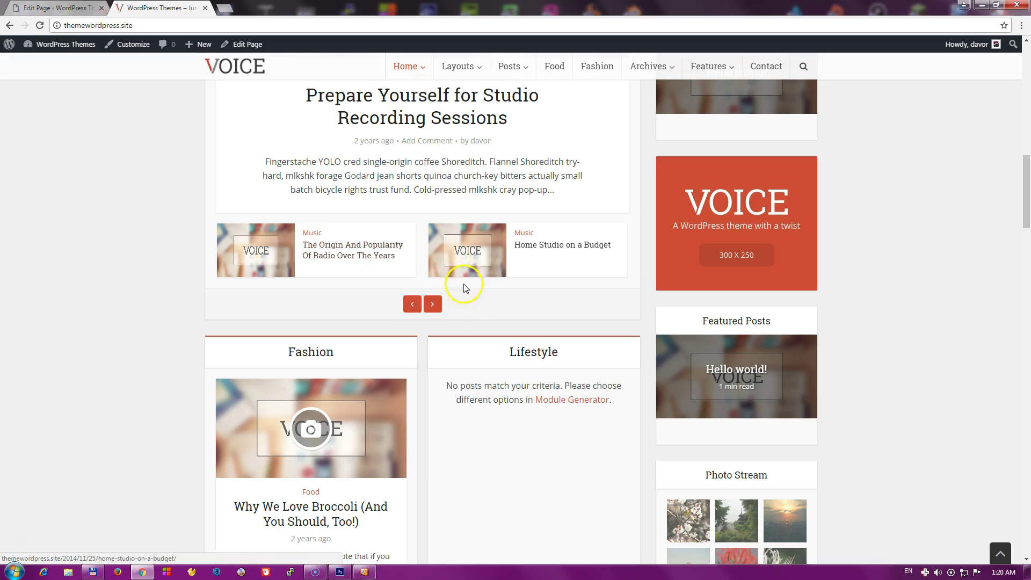
- Examine the Fresh Topics module's post selection options, including category, tag, author, age, ordering and duplicate settings
left_click(69, 7)
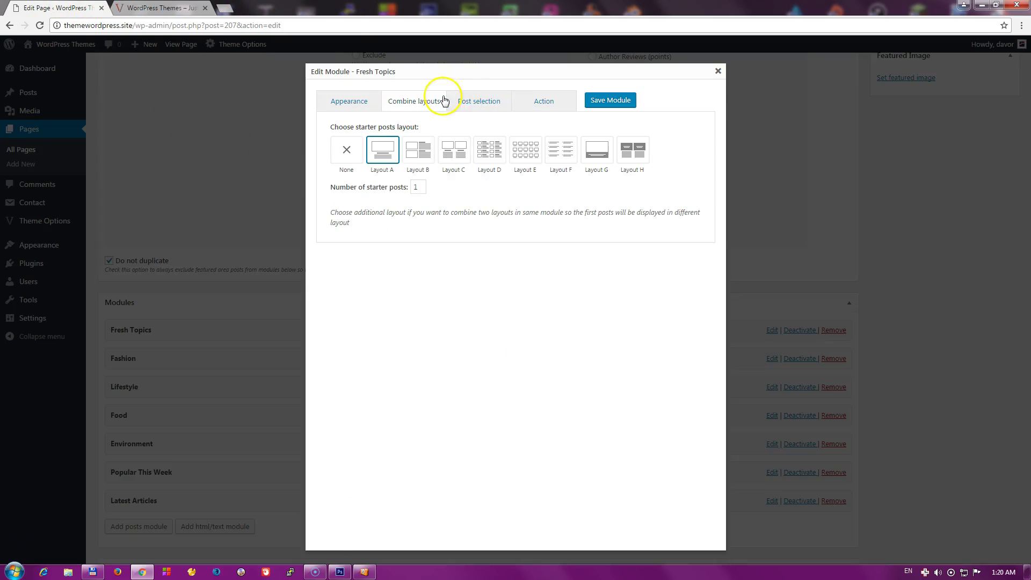
left_click(476, 103)
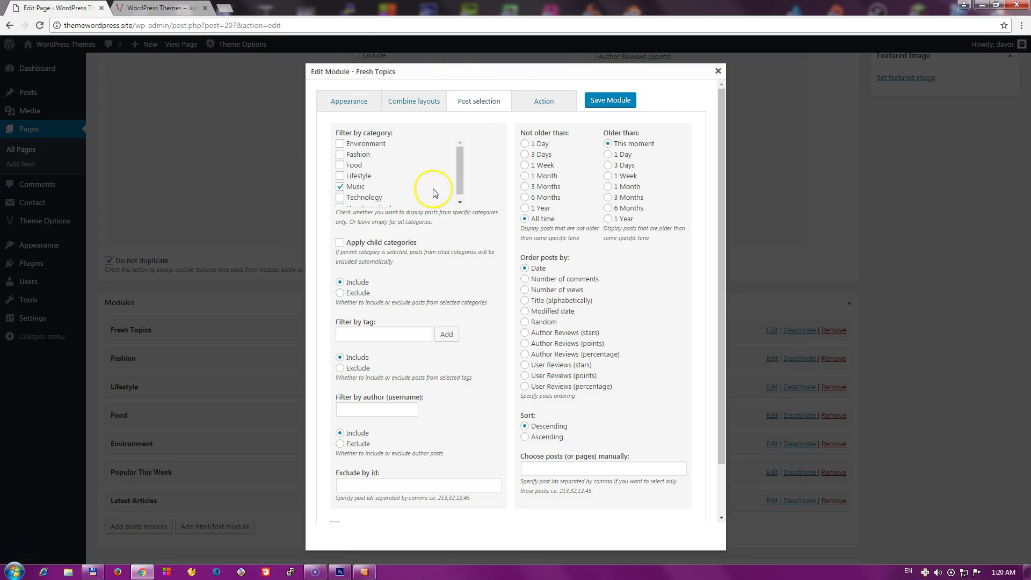
scroll(460, 181, "down", 1)
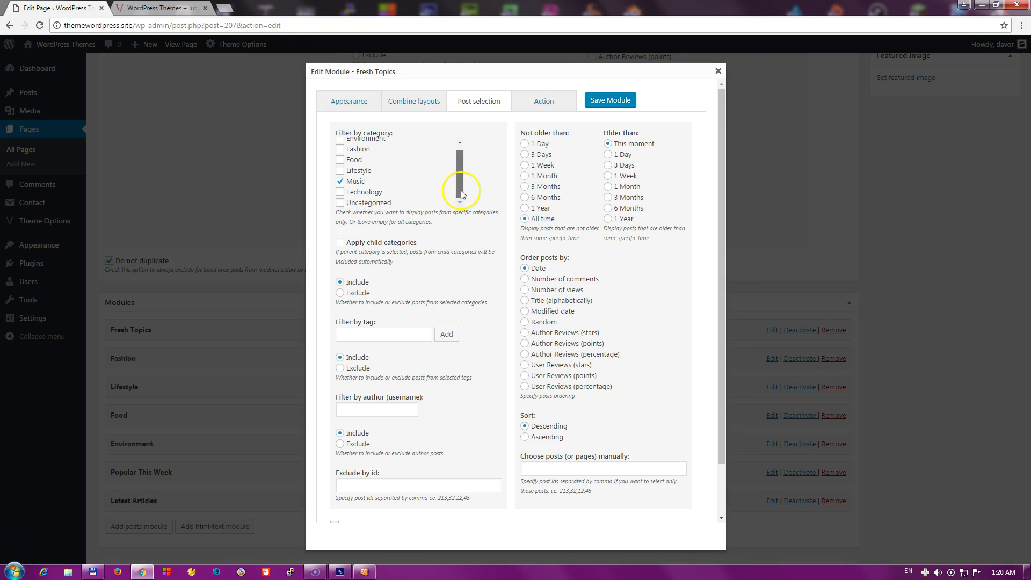
scroll(359, 185, "up", 1)
left_click(368, 180)
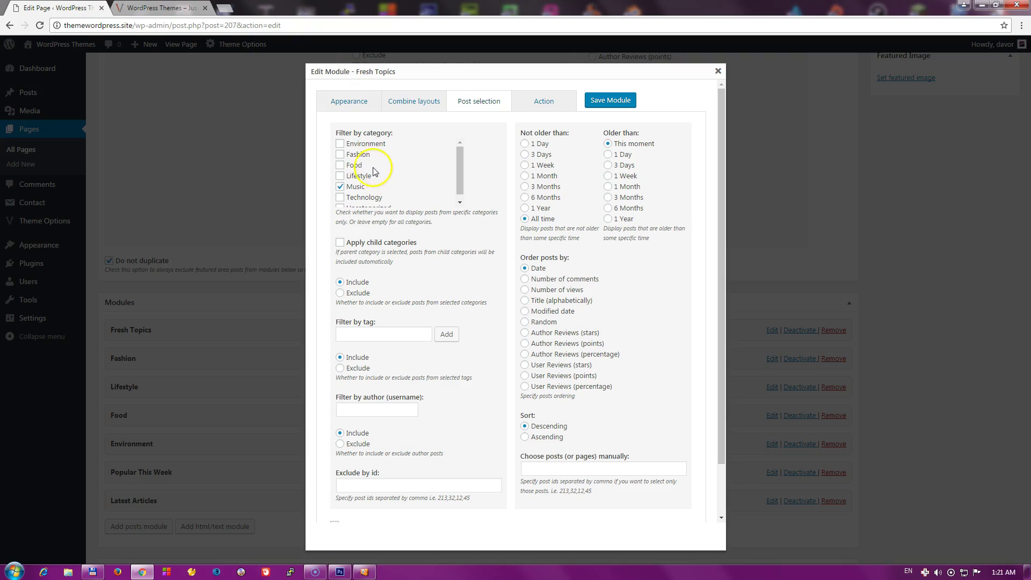
scroll(369, 172, "down", 3)
scroll(383, 214, "up", 2)
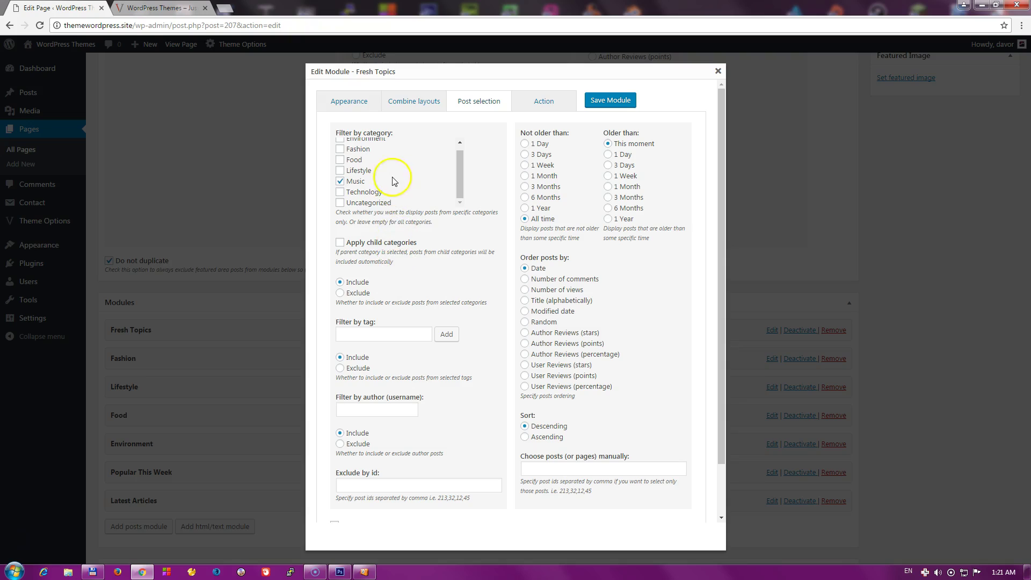
scroll(397, 317, "down", 2)
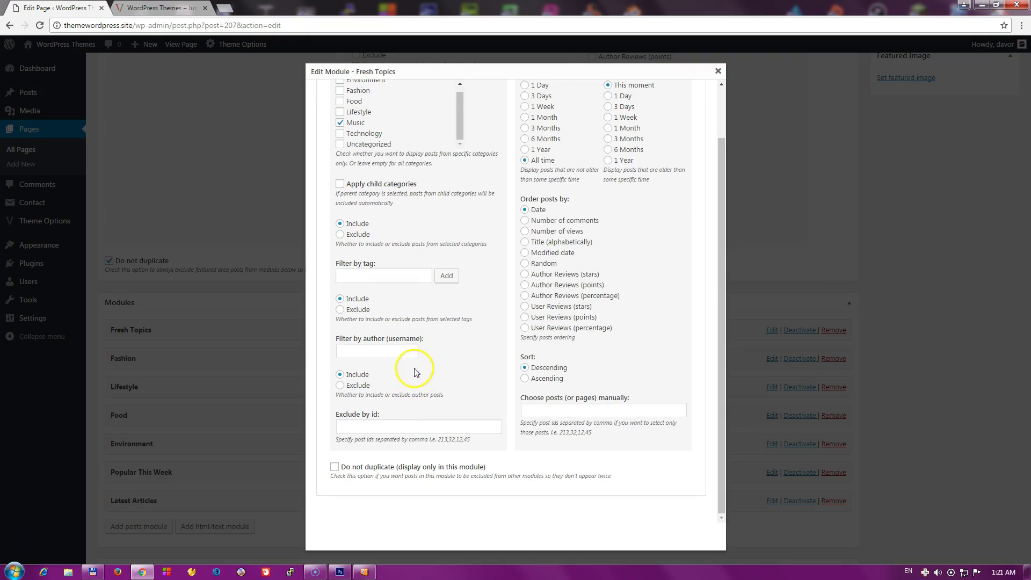
scroll(414, 373, "up", 2)
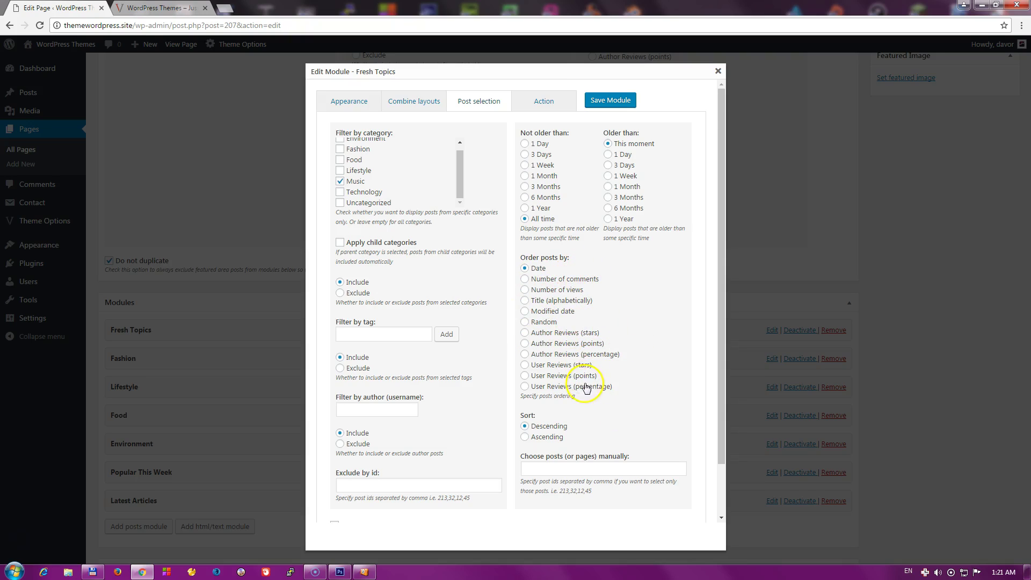
scroll(591, 379, "down", 2)
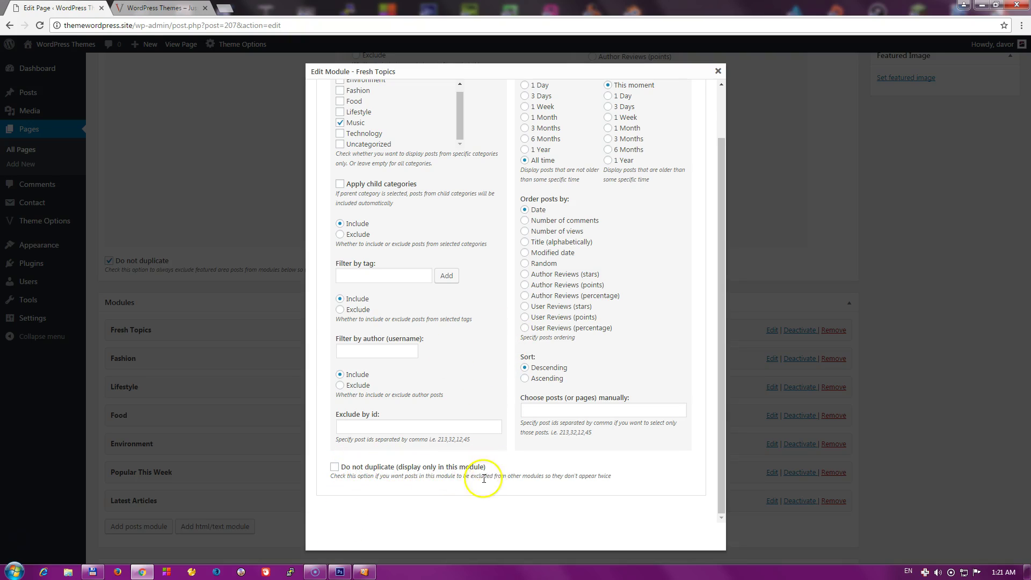
scroll(485, 479, "up", 2)
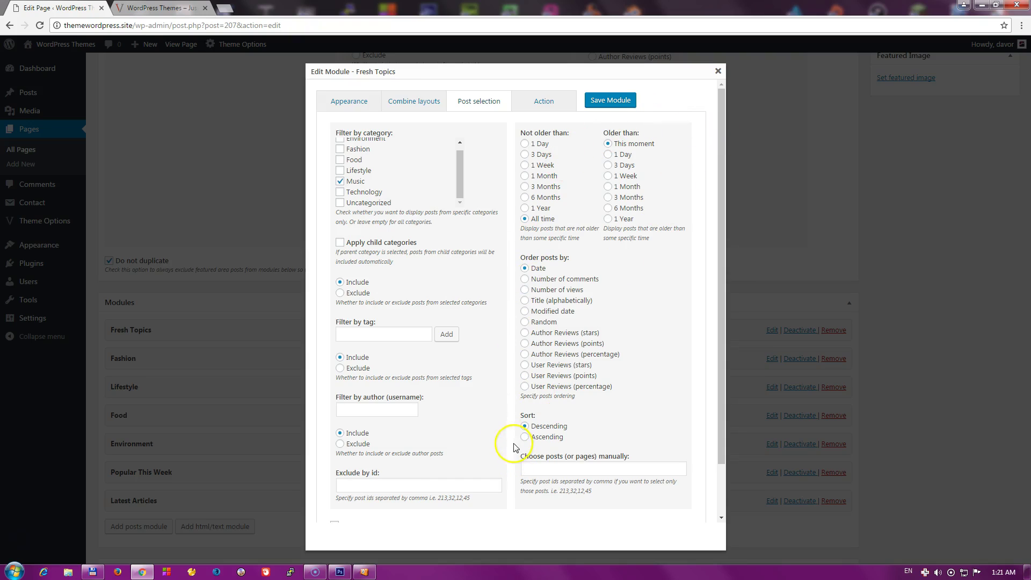
- Review the Fresh Topics module's None and Apply slider actions and try the slider arrows on the live front page
left_click(543, 102)
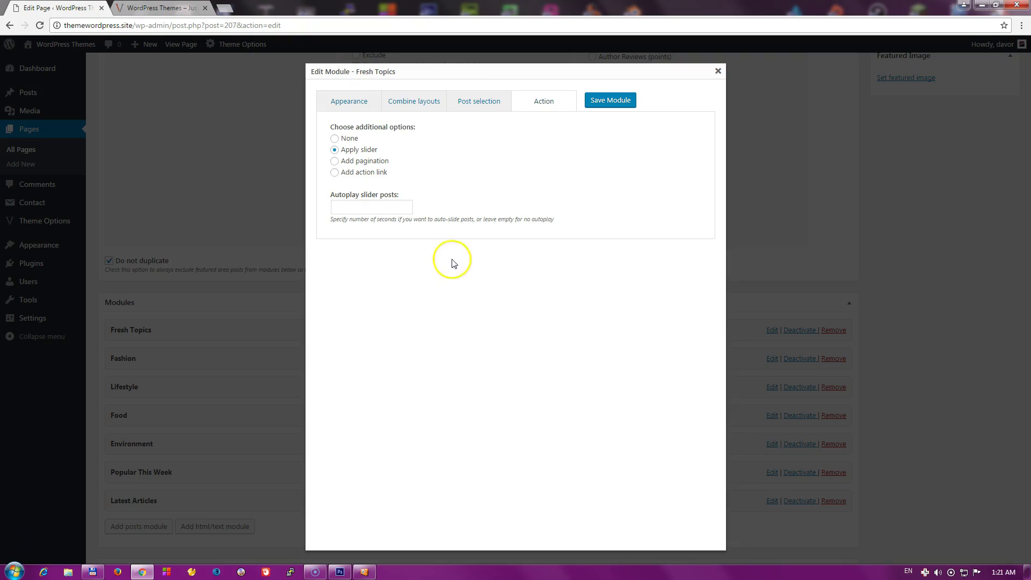
left_click(345, 142)
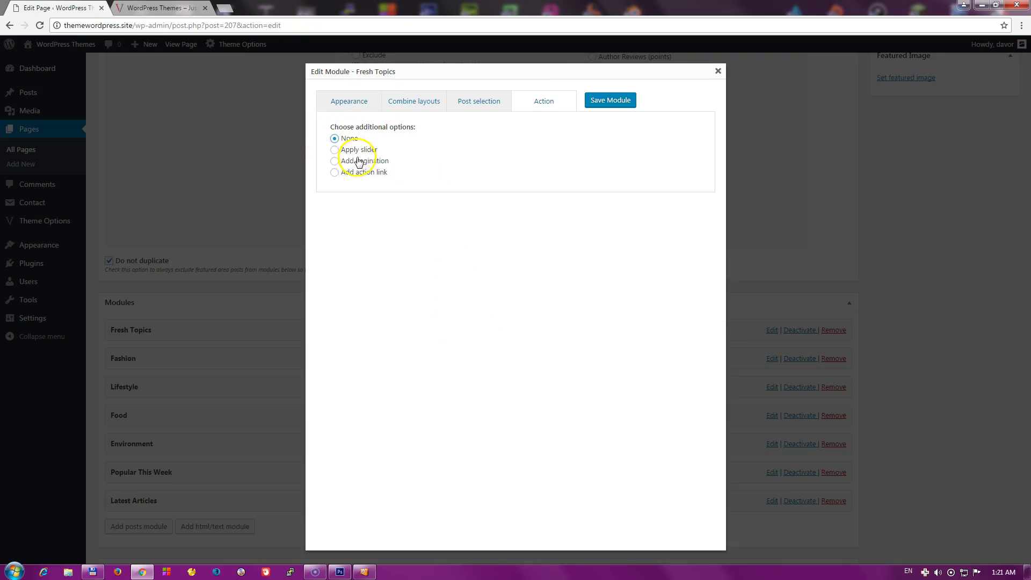
left_click(353, 151)
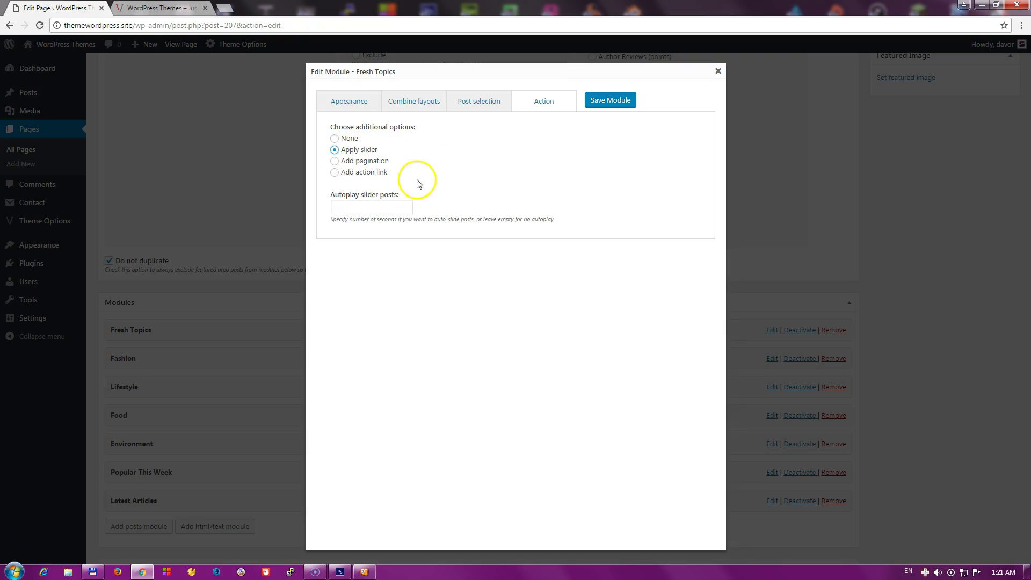
left_click(180, 9)
left_click(420, 307)
left_click(424, 306)
left_click(59, 7)
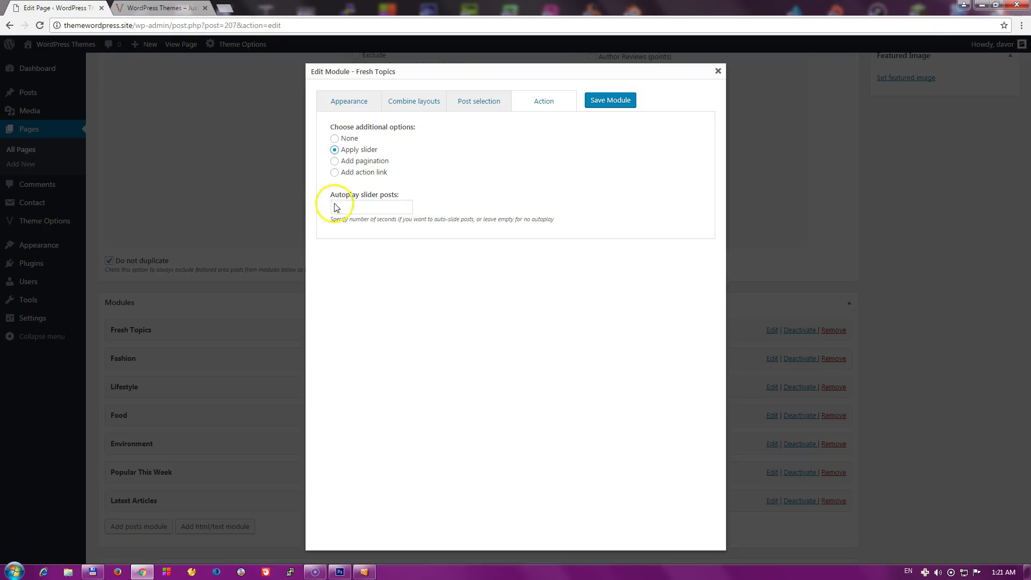
- Review the Fresh Topics pagination types: Prev/Next page links, Numeric pagination links, Load more button and Infinite scroll
left_click(355, 164)
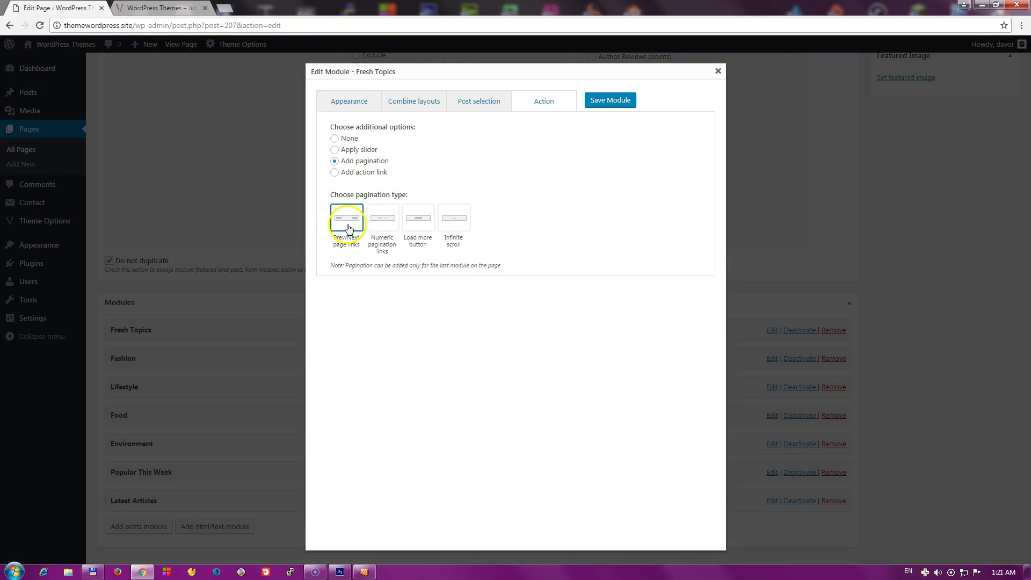
left_click(379, 225)
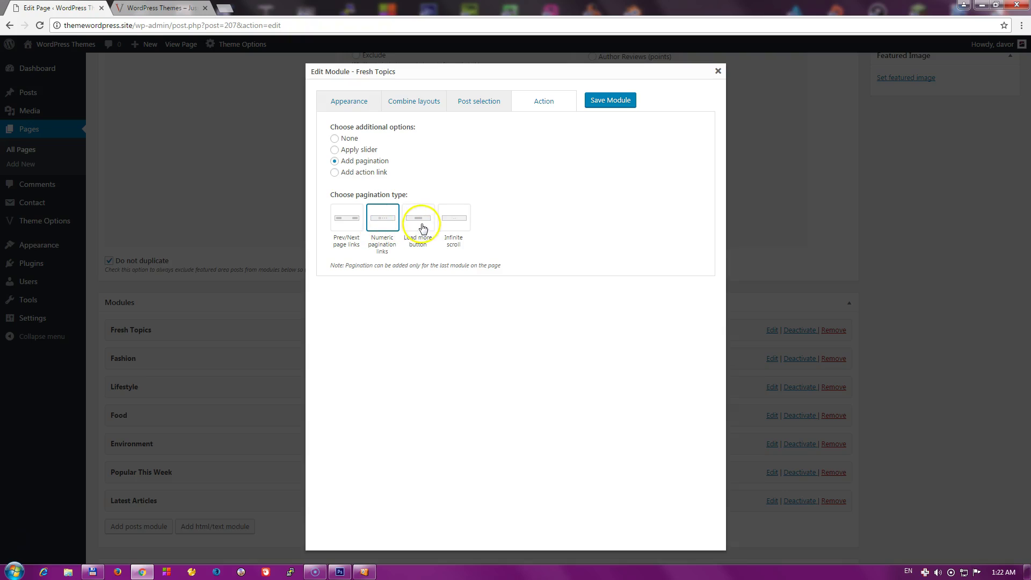
left_click(422, 226)
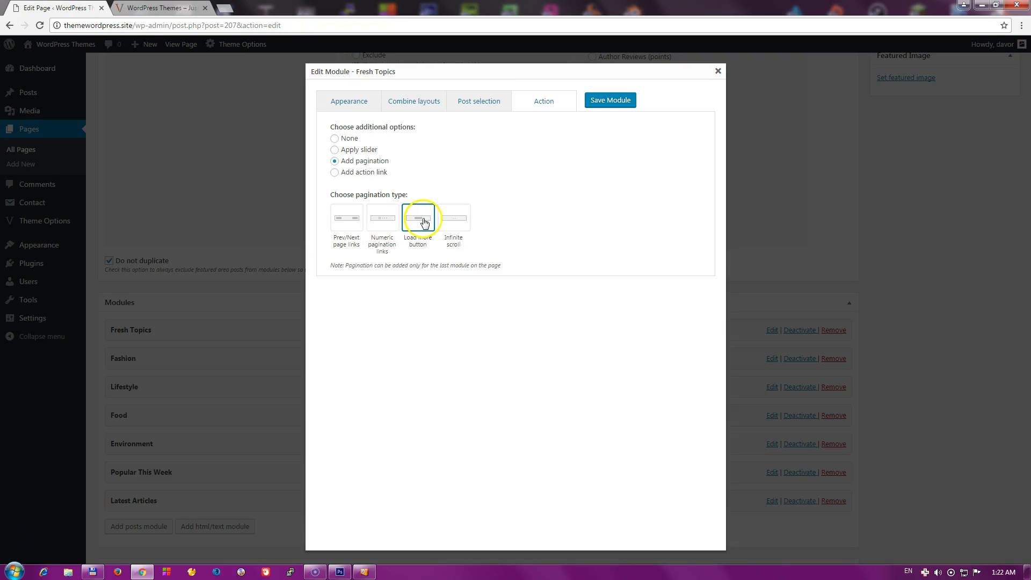
left_click(456, 219)
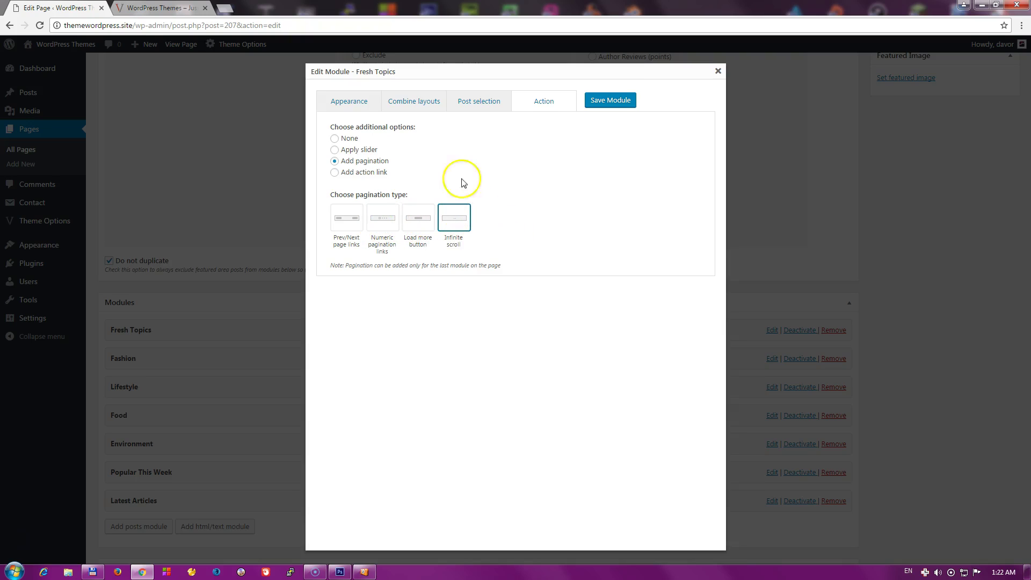
- Choose Add action link for the Fresh Topics module and examine its link text and URL fields
left_click(361, 176)
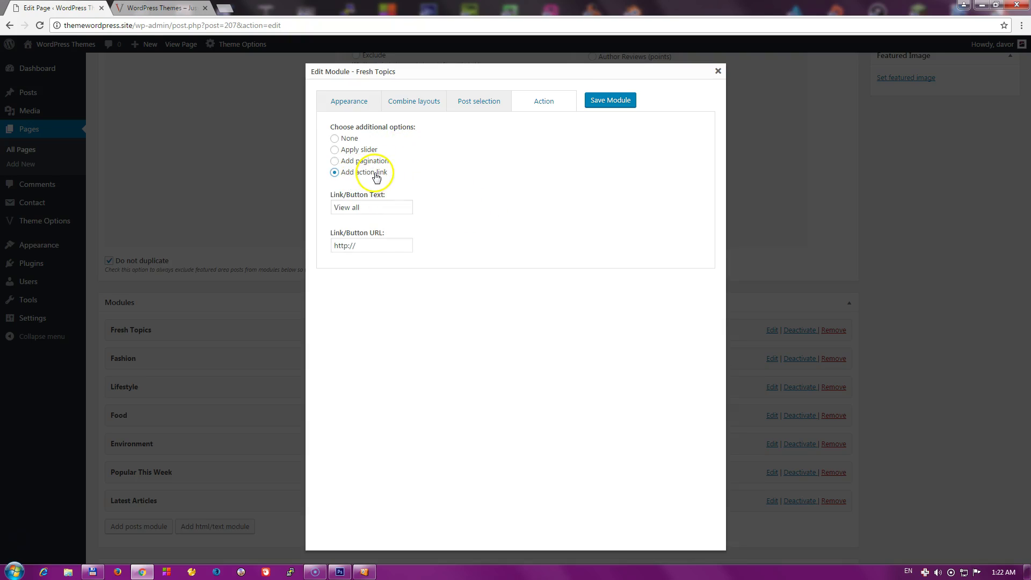
left_click(372, 205)
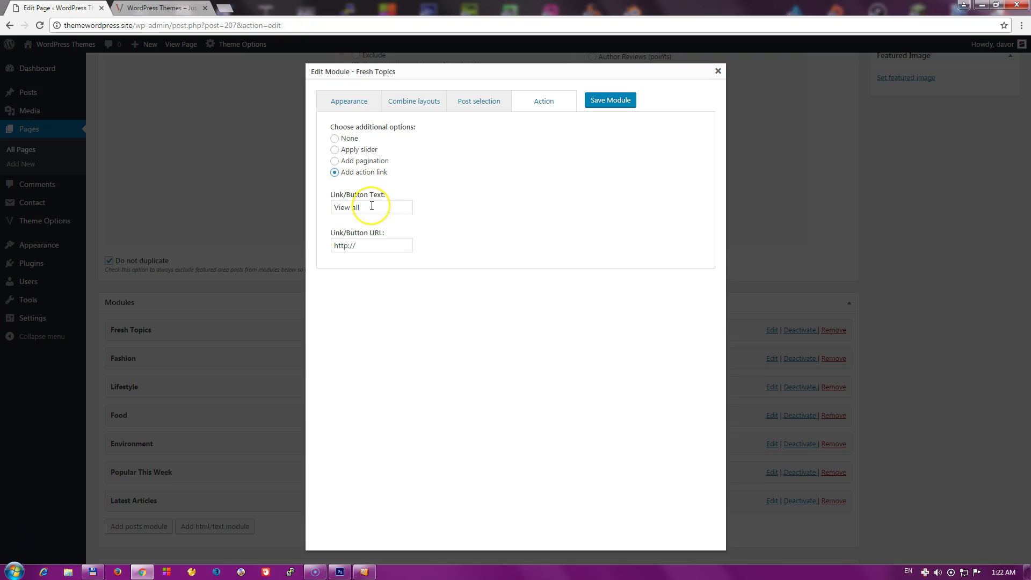
left_click(387, 203)
left_click(369, 246)
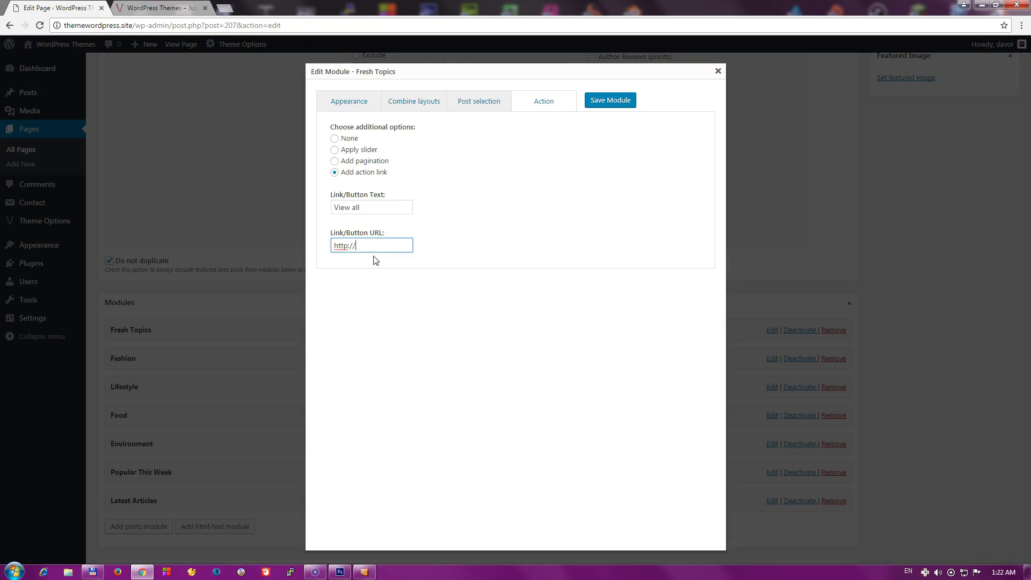
- Save the Fresh Topics module and update the Home page
left_click(351, 101)
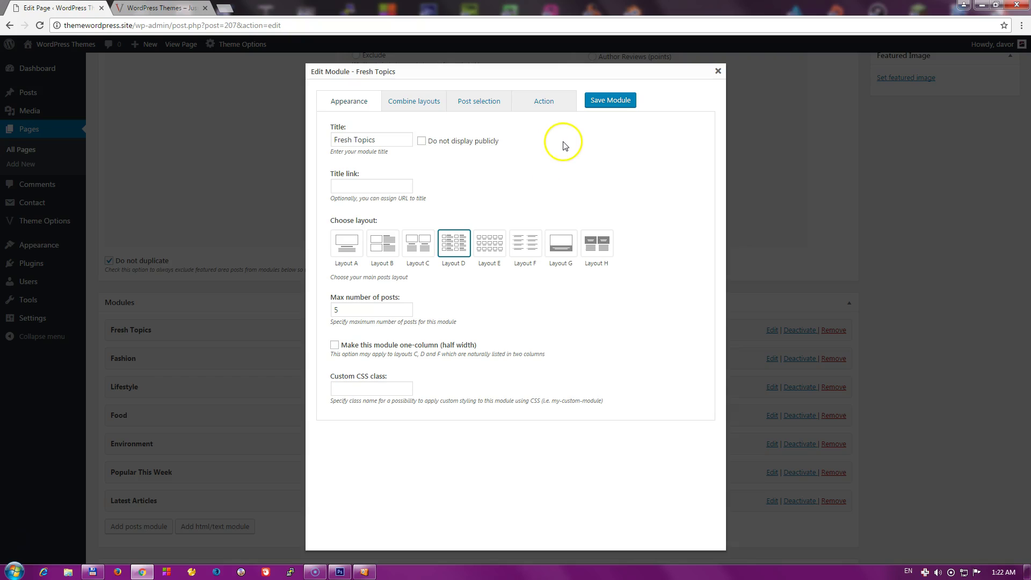
left_click(622, 103)
scroll(688, 233, "up", 15)
left_click(983, 416)
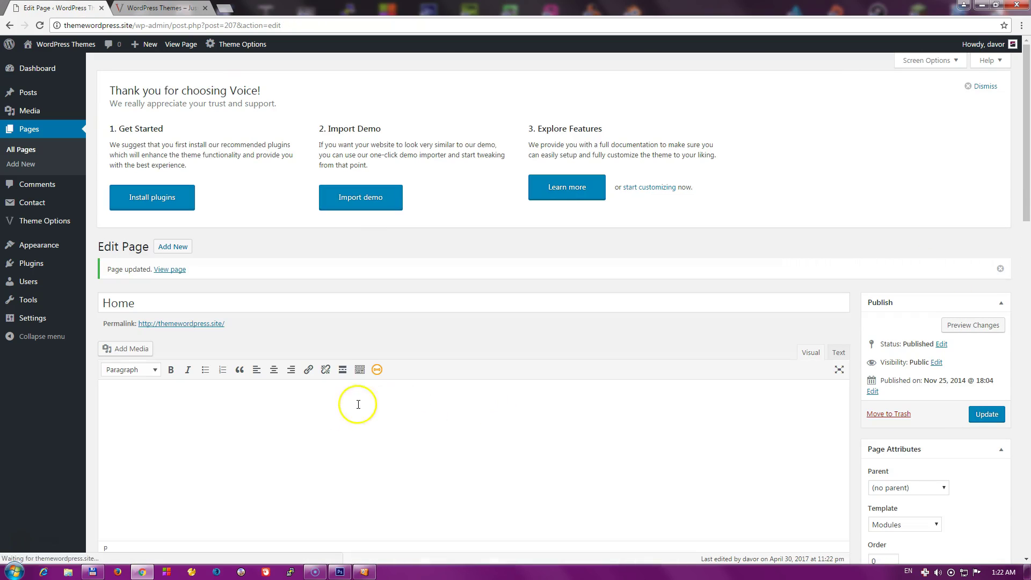
- Reload the live front page and check its featured area
scroll(290, 352, "down", 9)
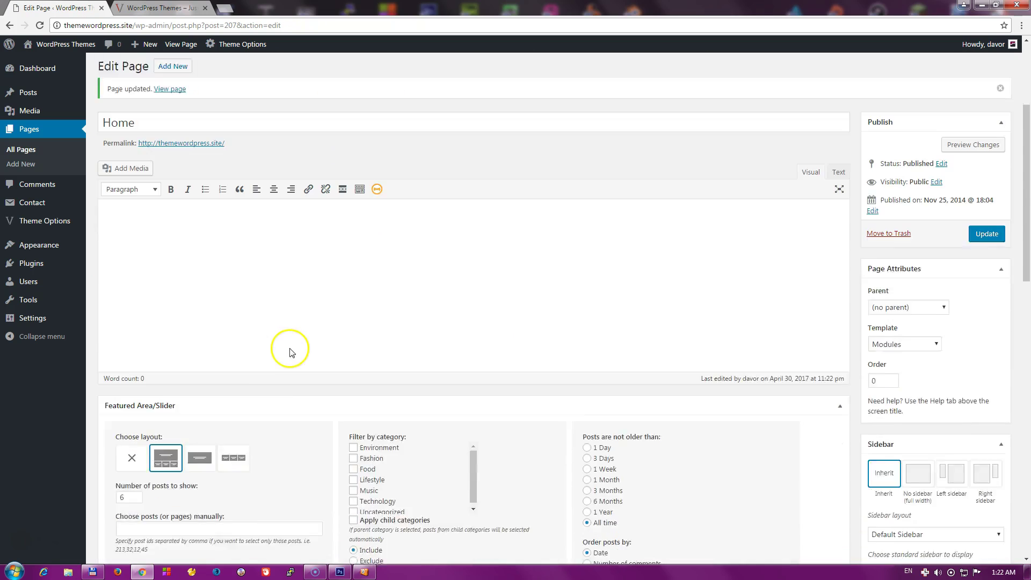
scroll(271, 353, "up", 10)
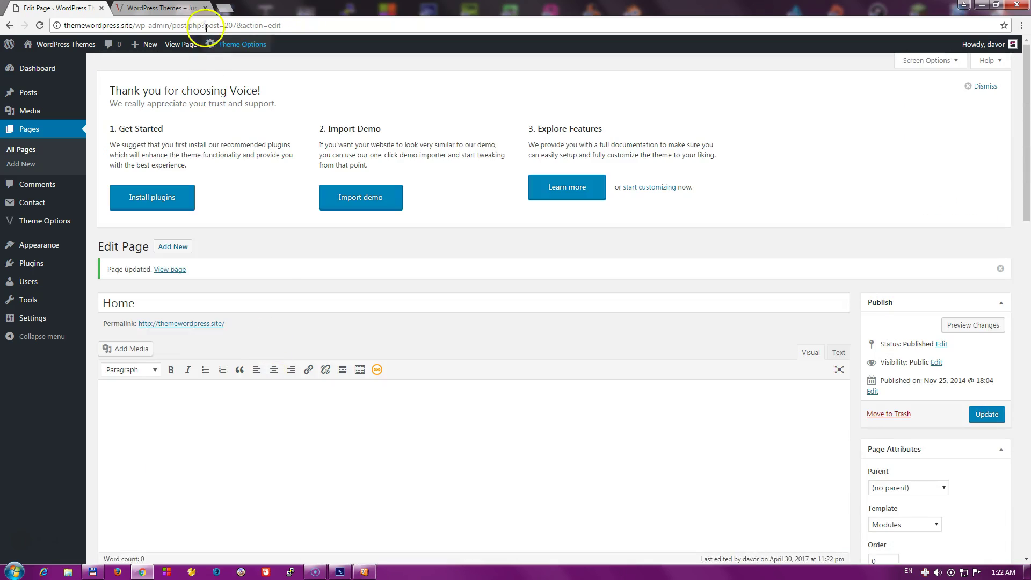
left_click(183, 8)
scroll(160, 298, "up", 10)
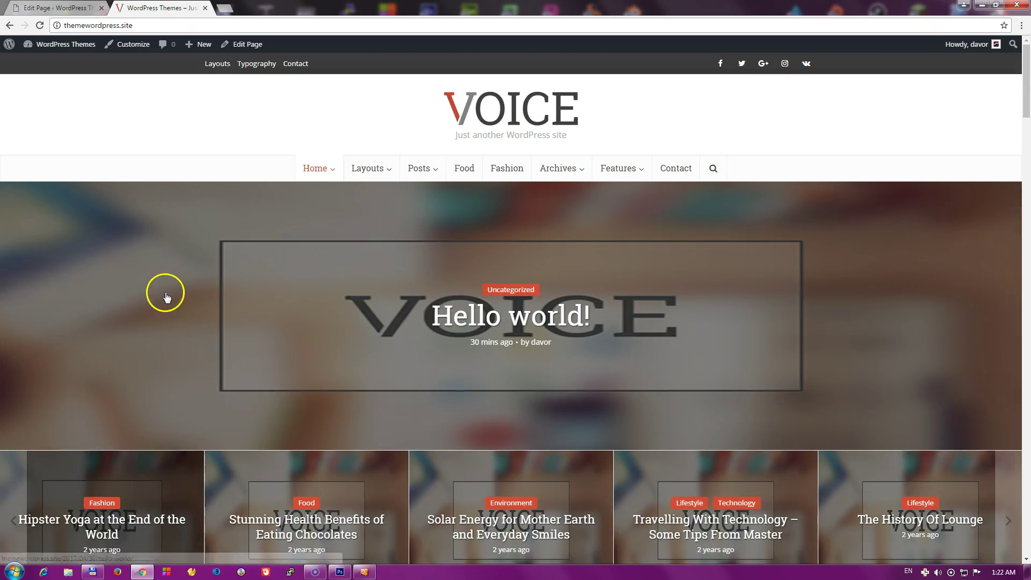
key("F5")
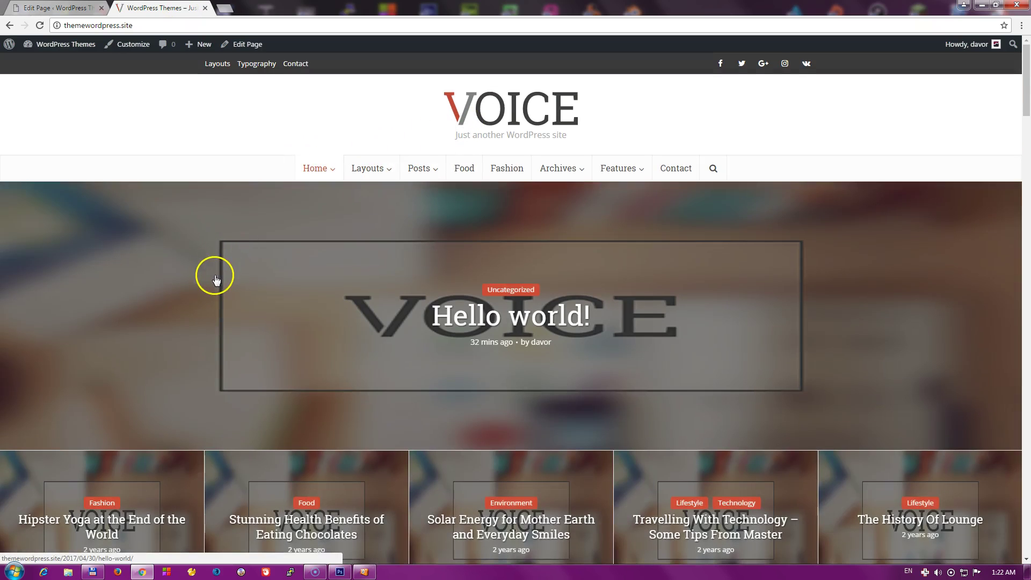
scroll(216, 281, "down", 3)
- Set the Home page's Featured Area/Slider to the layout with only a row of small posts
left_click(85, 10)
scroll(172, 277, "down", 10)
scroll(177, 295, "up", 3)
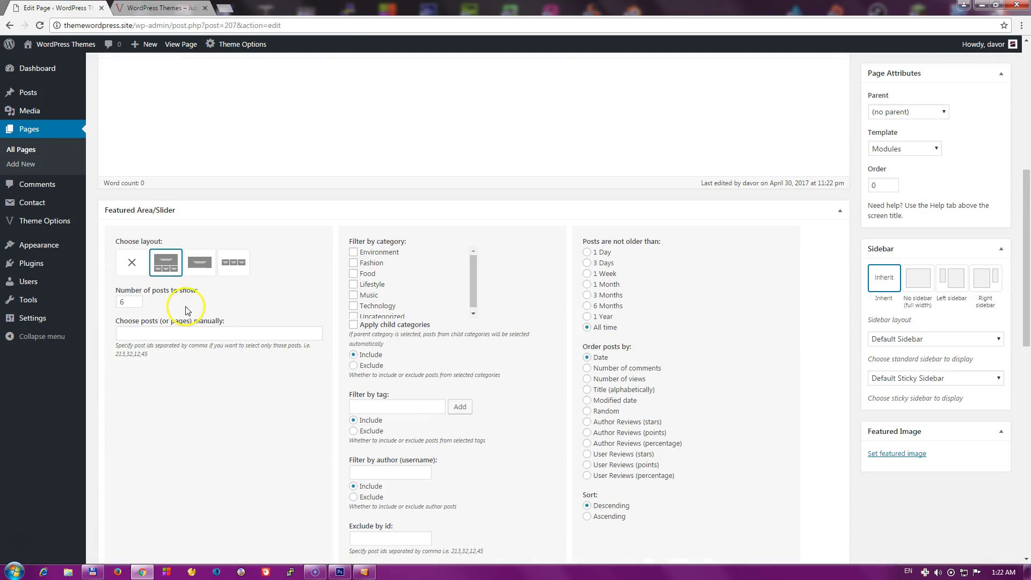
left_click(235, 269)
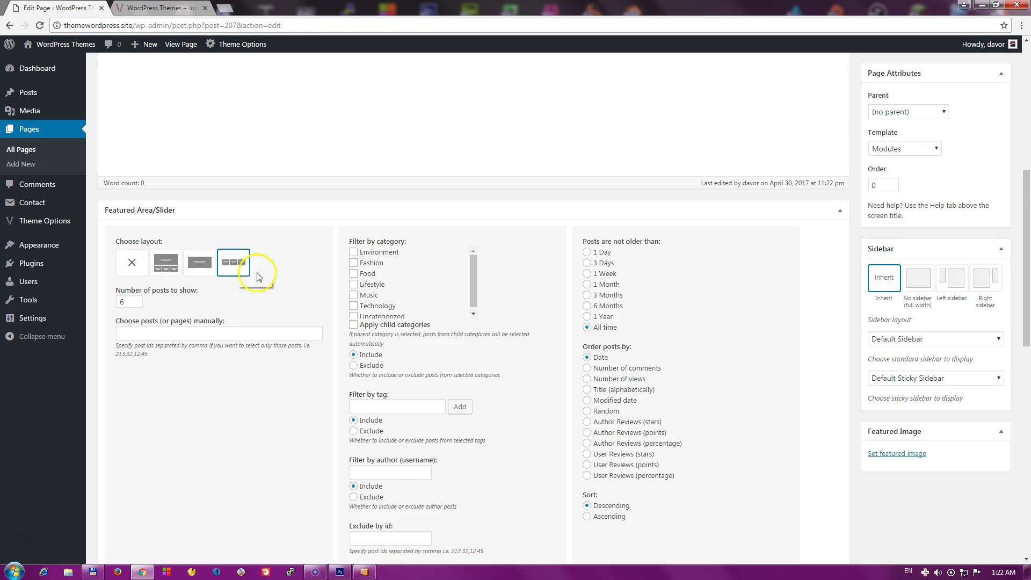
- Remove the Fresh Topics, Environment and Food modules from the Home page and update it
scroll(300, 371, "down", 1)
scroll(300, 372, "down", 5)
scroll(651, 437, "up", 11)
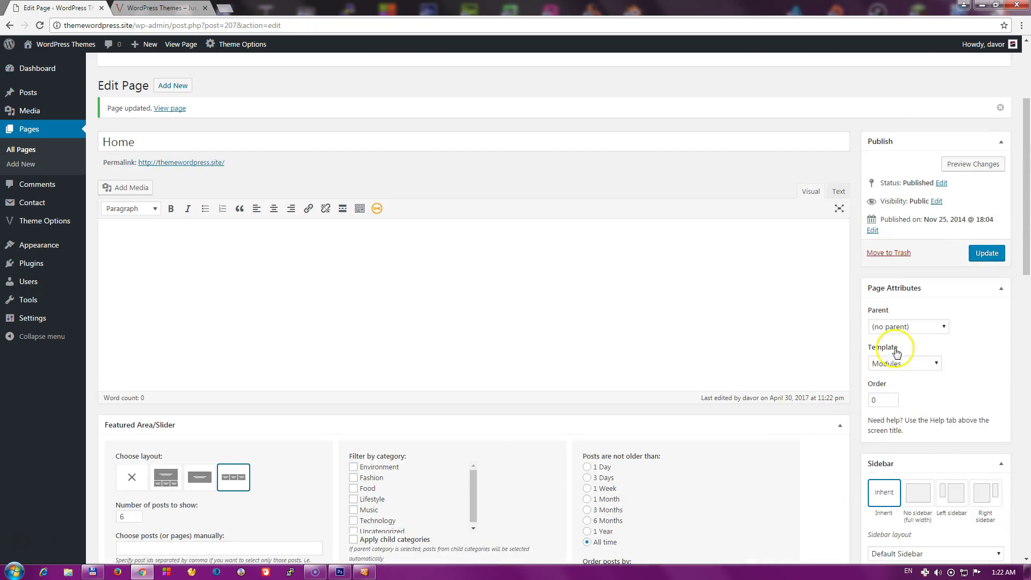
scroll(935, 230, "down", 5)
scroll(500, 406, "down", 9)
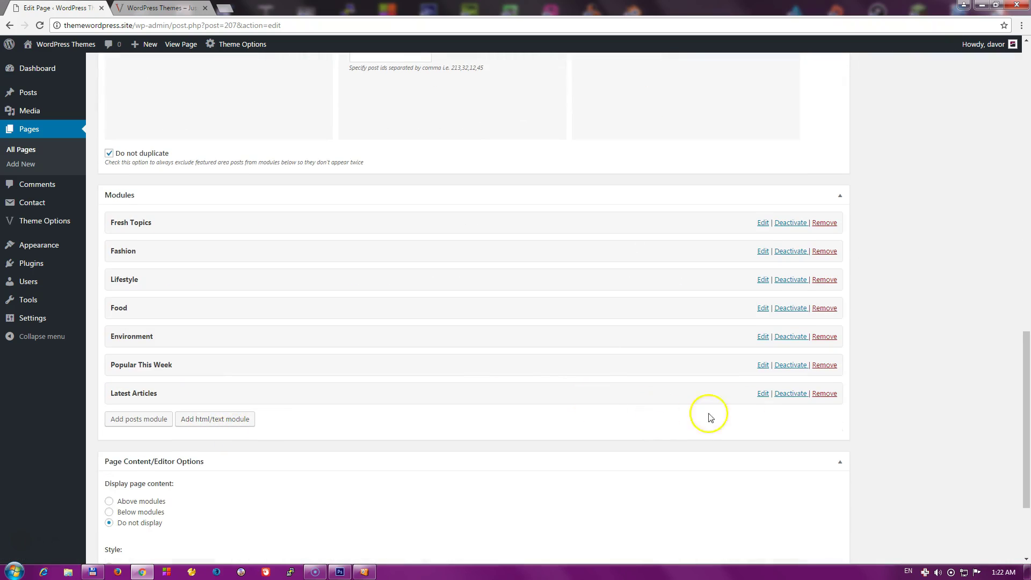
left_click(825, 223)
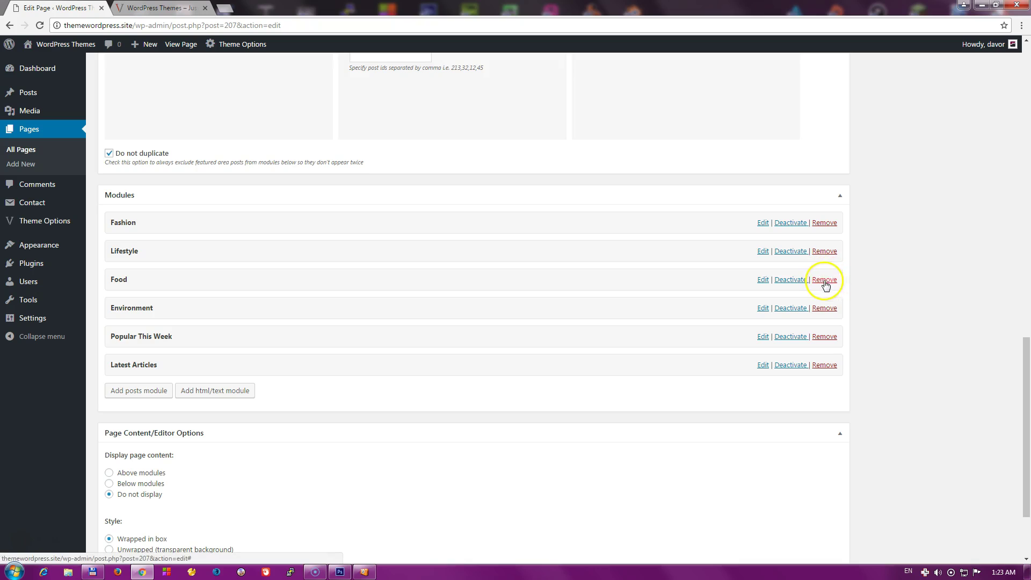
left_click(826, 309)
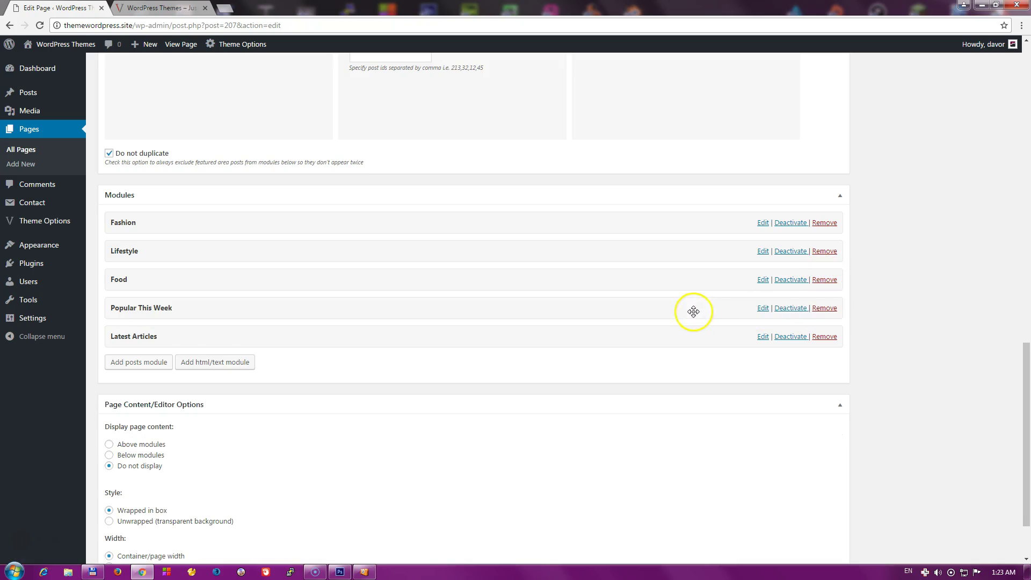
left_click(826, 280)
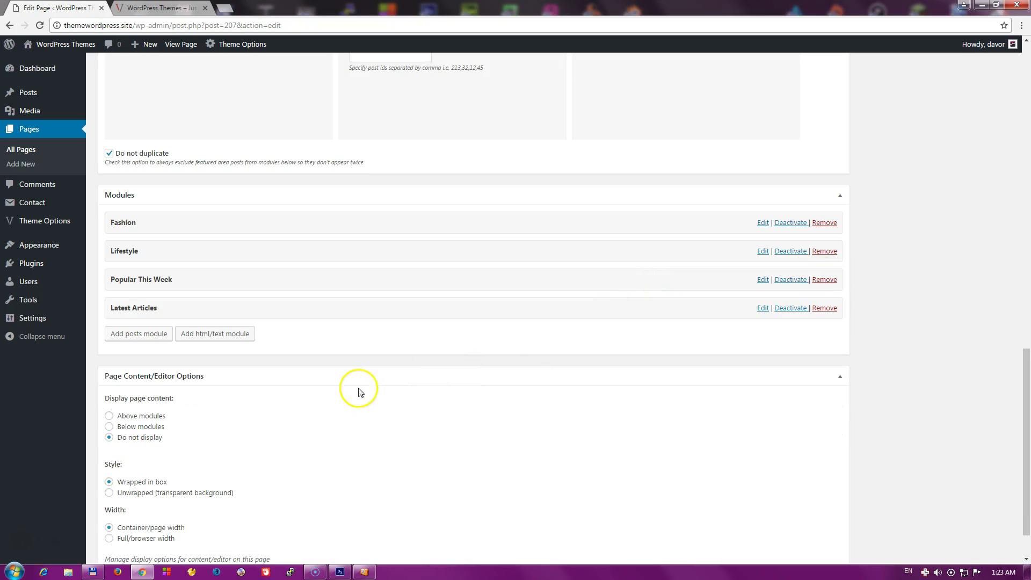
scroll(291, 385, "down", 1)
scroll(613, 402, "up", 15)
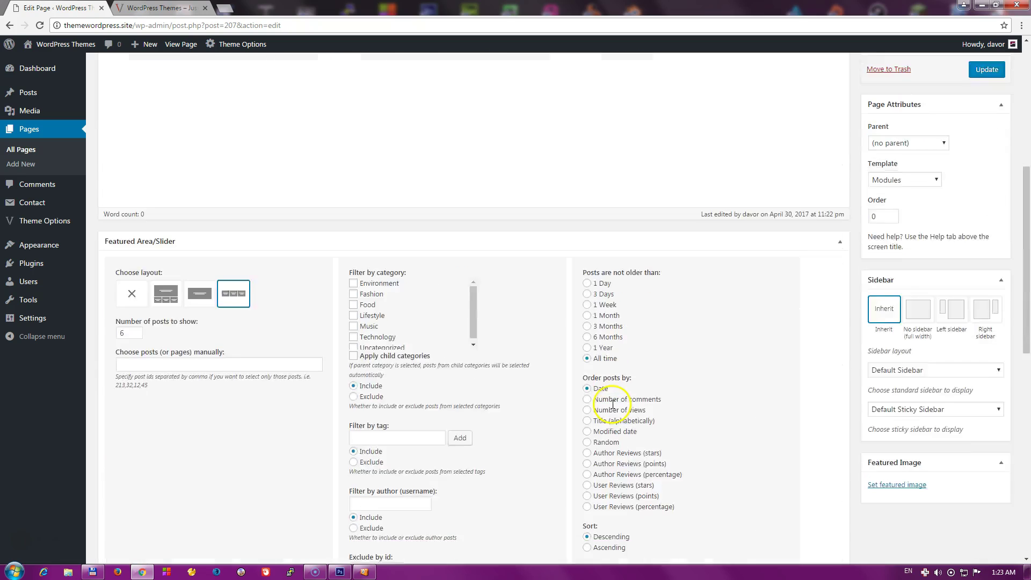
left_click(988, 414)
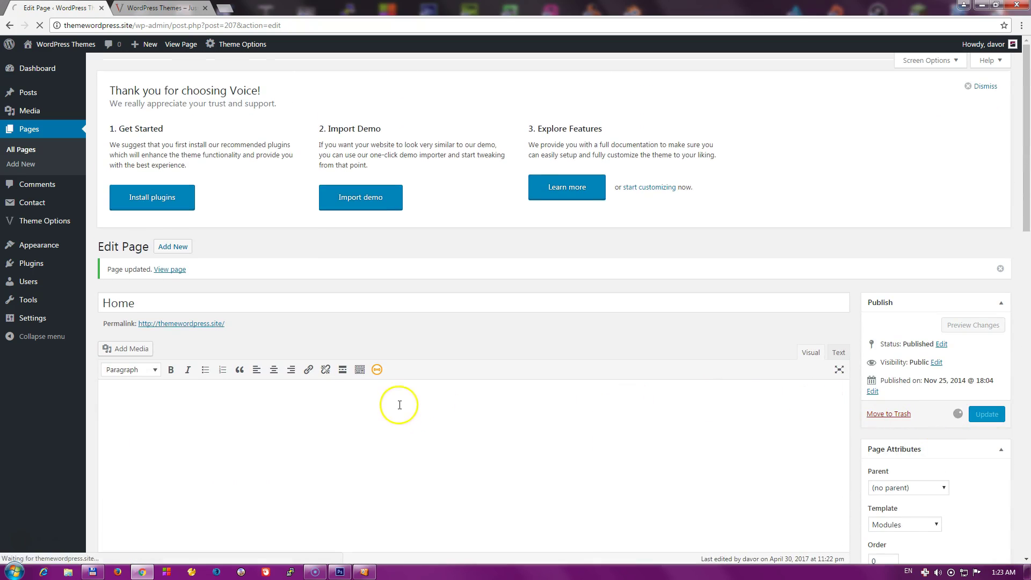
- Reload the live front page through the site logo and check the featured area and remaining modules
left_click(161, 7)
scroll(301, 274, "up", 3)
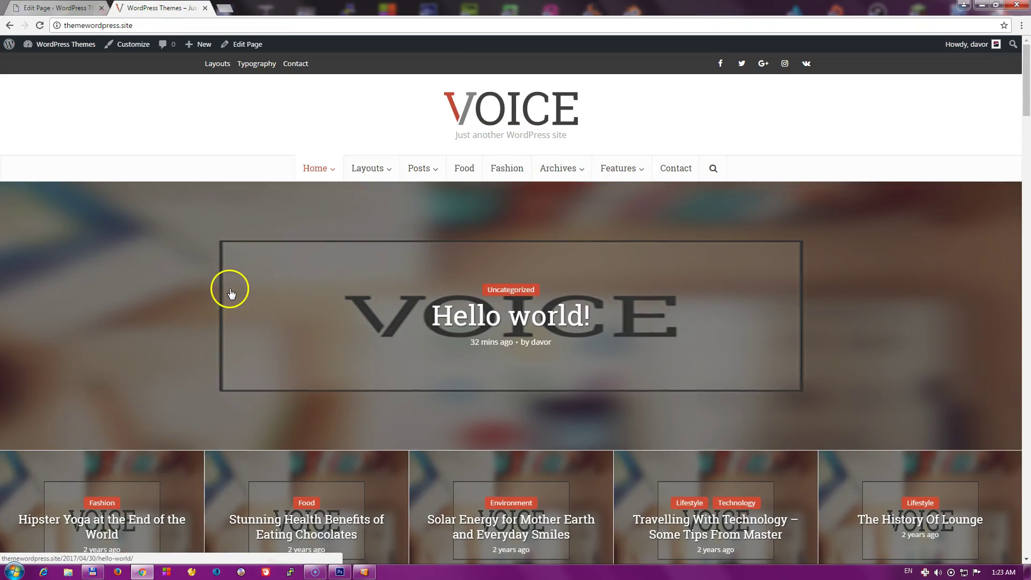
left_click(489, 107)
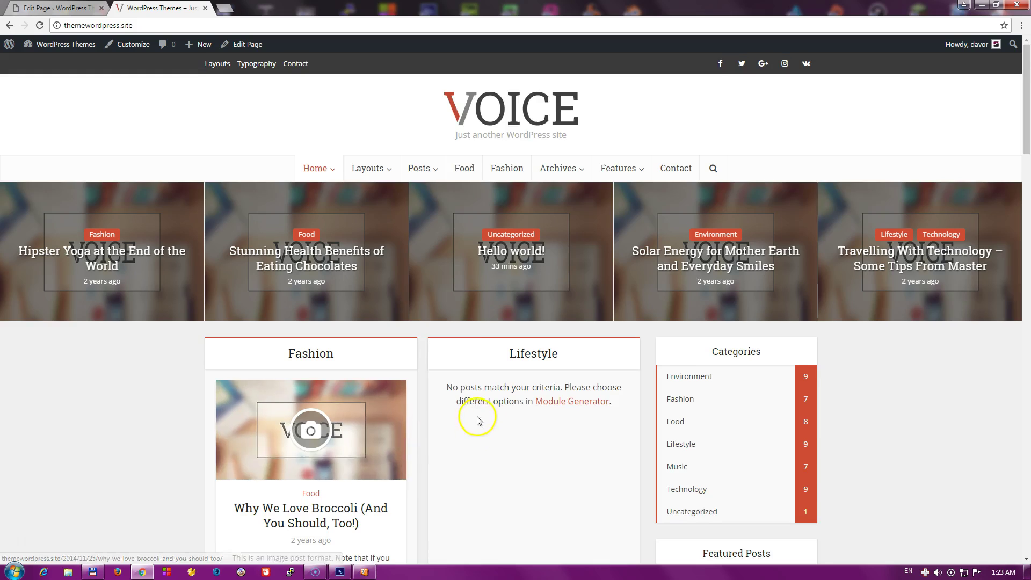
scroll(510, 376, "down", 3)
scroll(534, 292, "up", 3)
- Remove the Lifestyle module from the Home page and update it
scroll(530, 396, "down", 3)
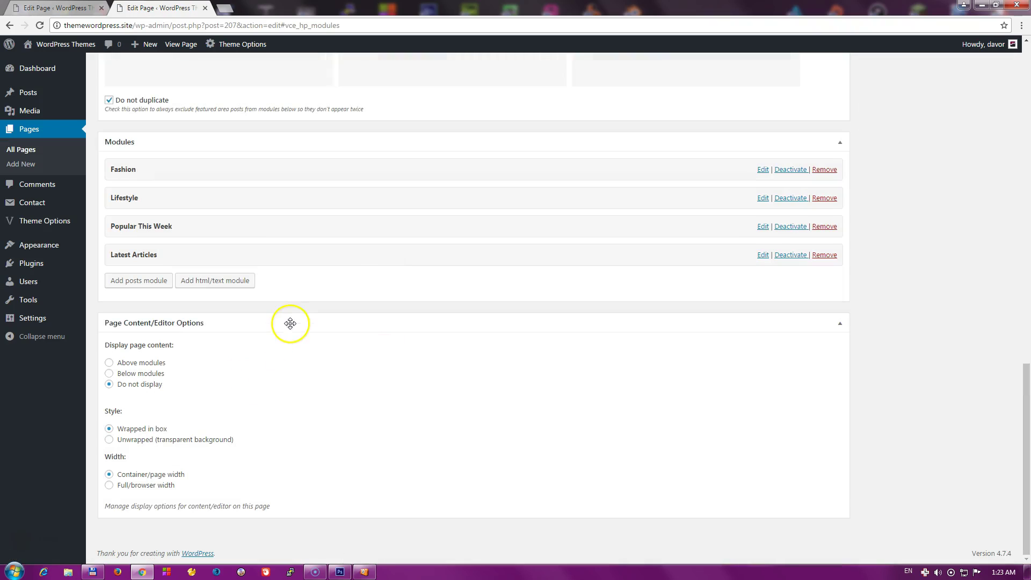
scroll(290, 379, "up", 2)
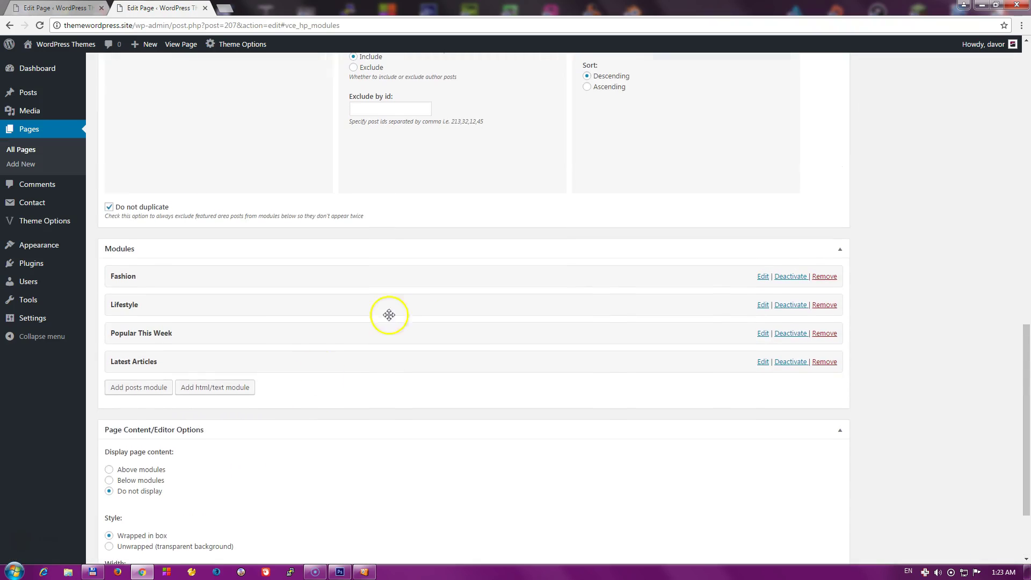
left_click(826, 306)
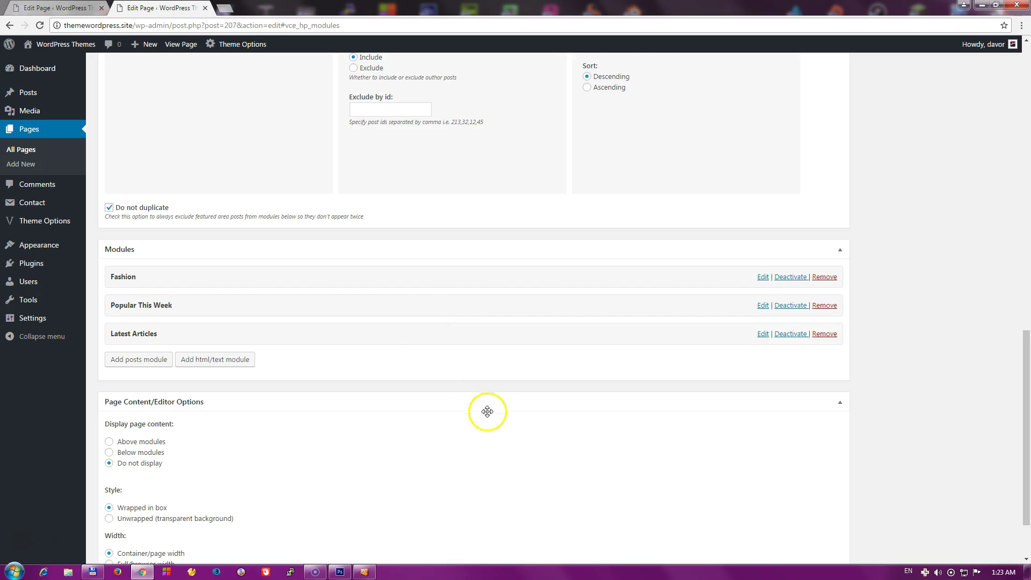
scroll(511, 425, "up", 9)
scroll(532, 438, "up", 5)
left_click(987, 383)
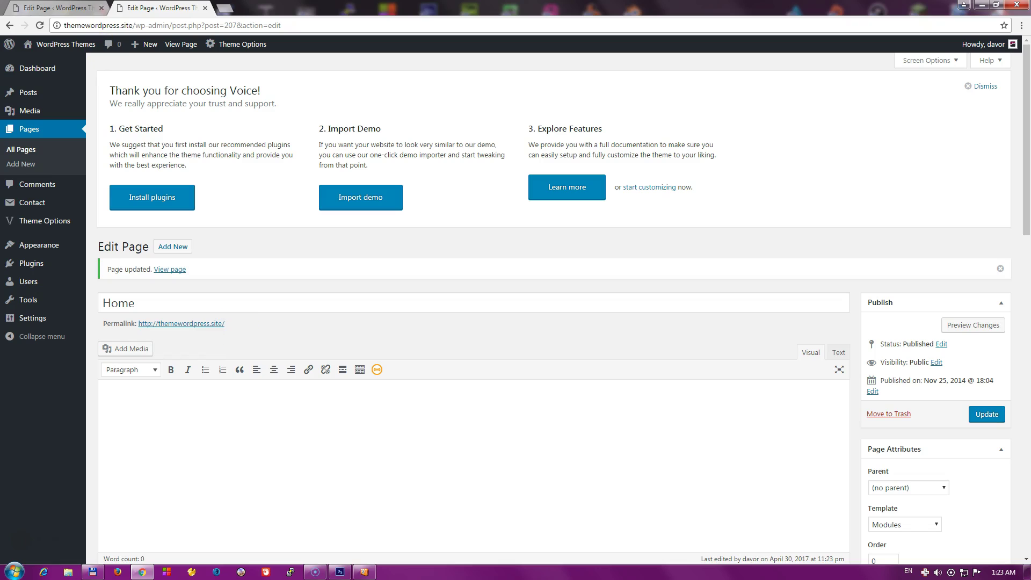
- Open the live site in a separate browser tab and review the Fashion and Popular This Week modules
left_click(101, 9)
middle_click(64, 44)
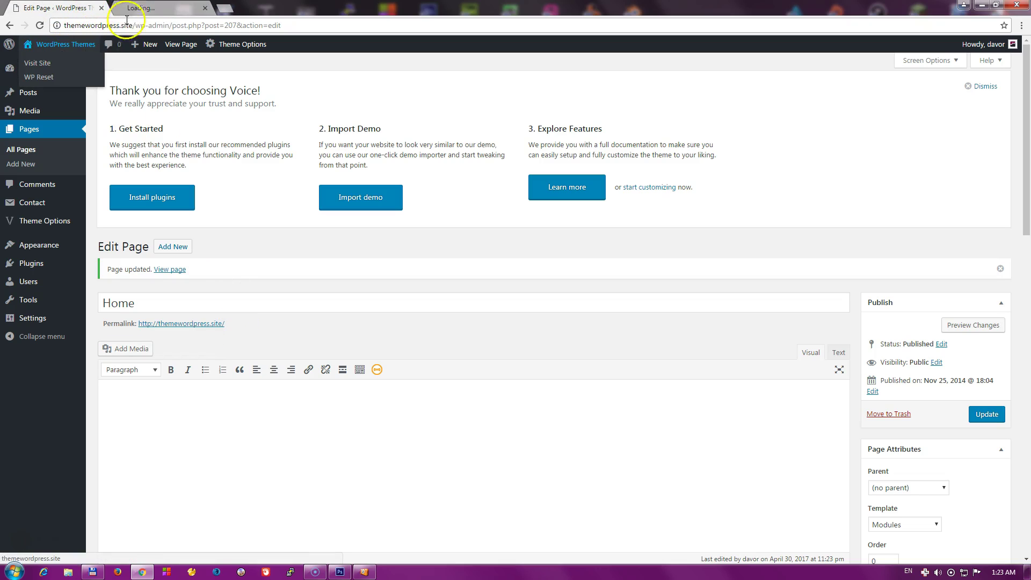
left_click(134, 8)
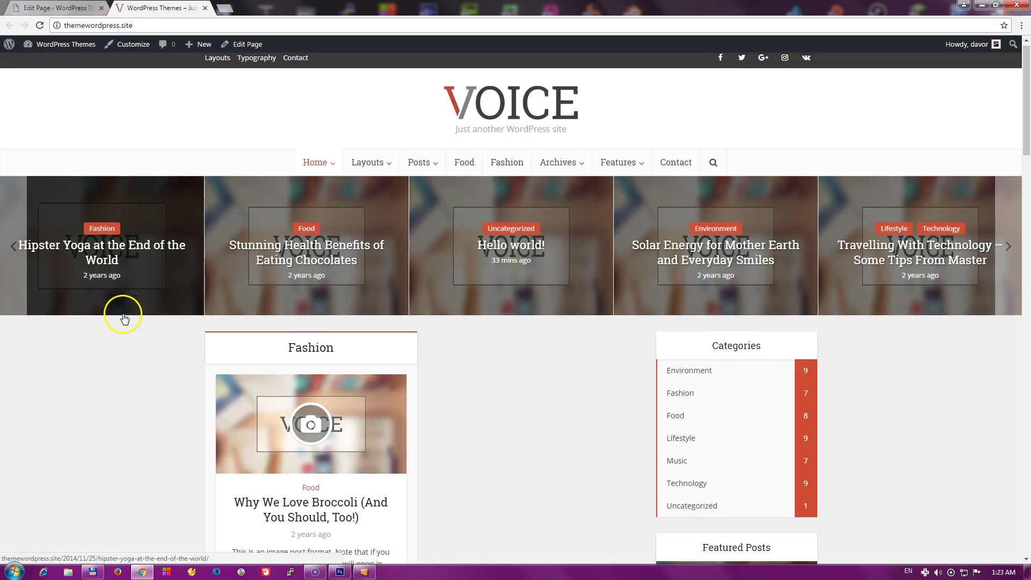
scroll(125, 319, "down", 9)
scroll(125, 319, "up", 5)
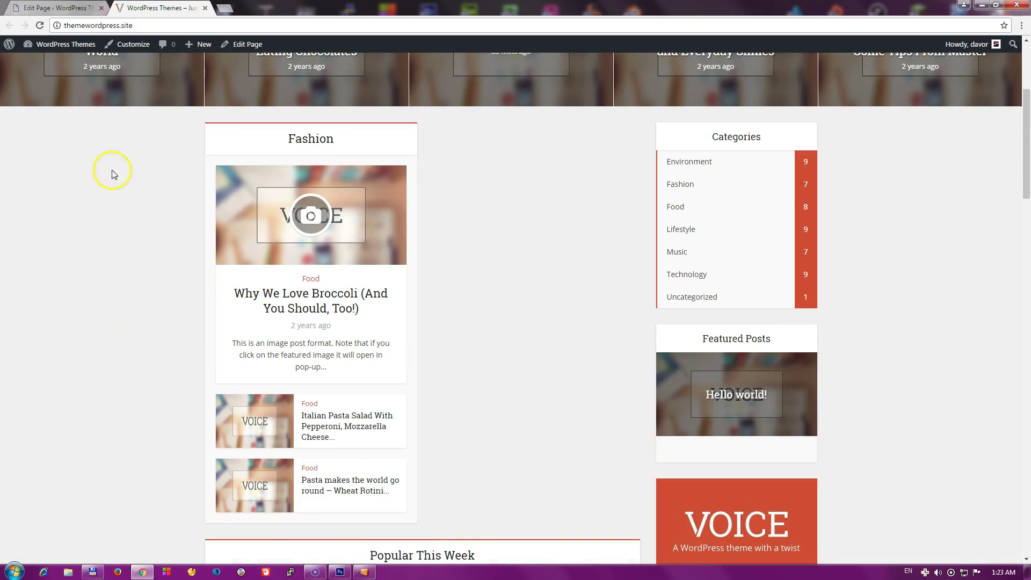
- Remove the Fashion module from the Home page and update it
left_click(70, 9)
scroll(230, 341, "down", 15)
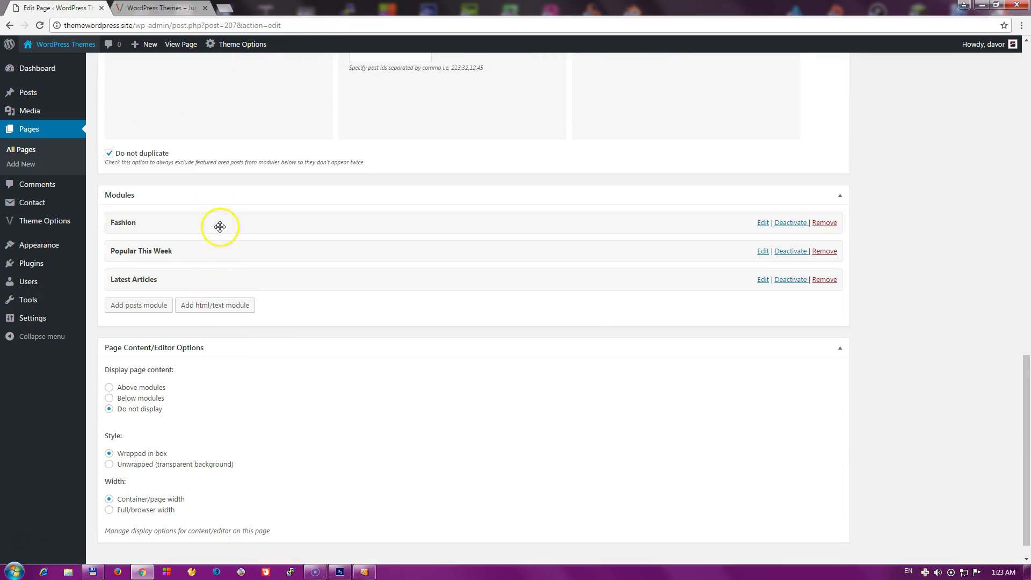
left_click(825, 223)
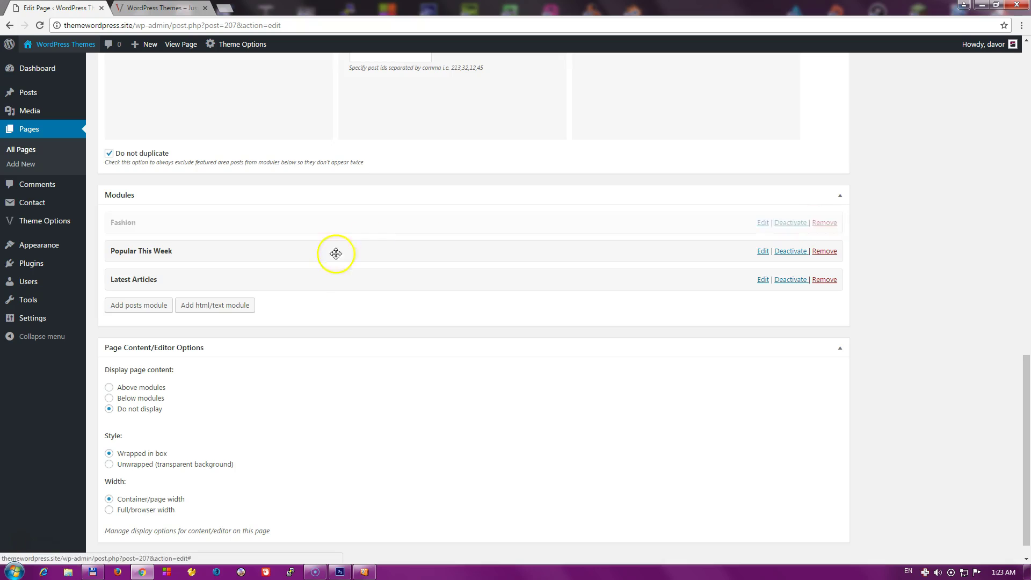
scroll(511, 349, "up", 15)
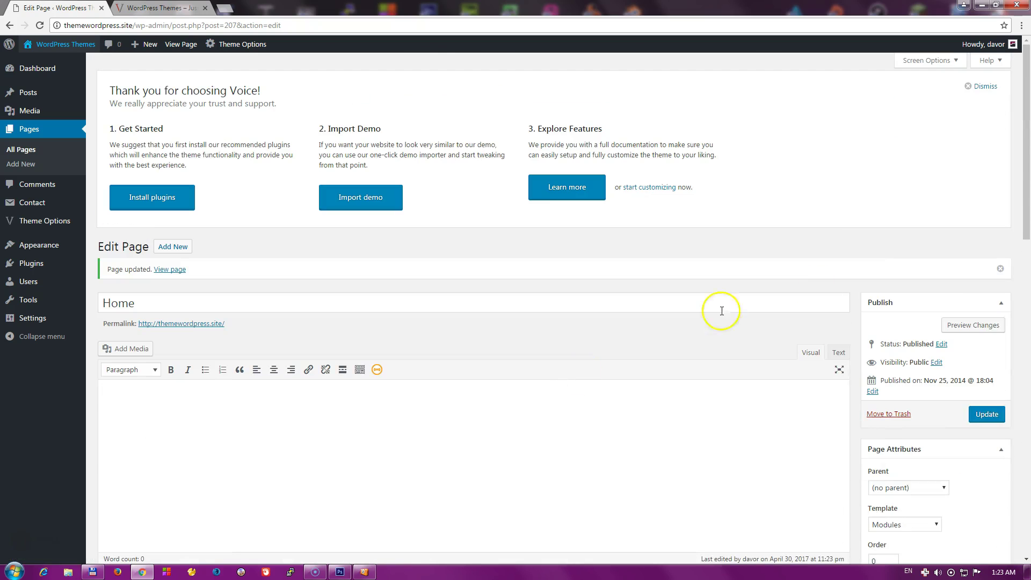
left_click(982, 412)
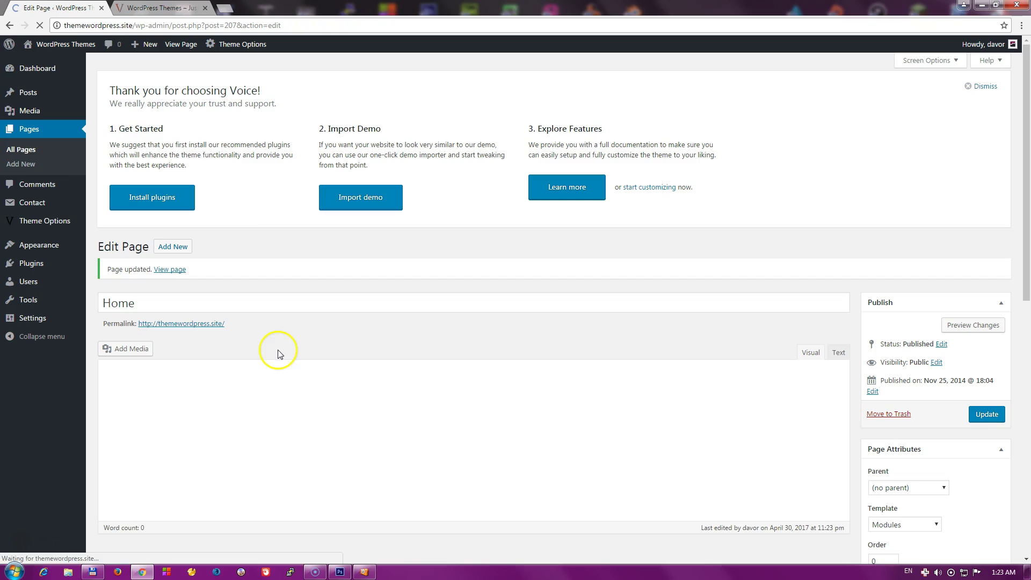
- Open the Voice theme options and dismiss the welcome notice
mouse_move(46, 225)
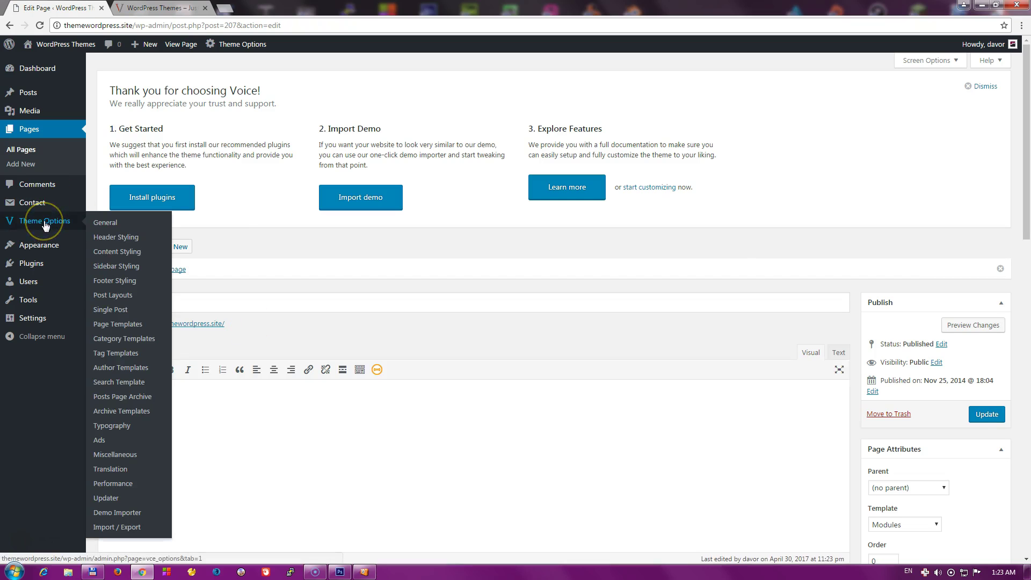
left_click(43, 224)
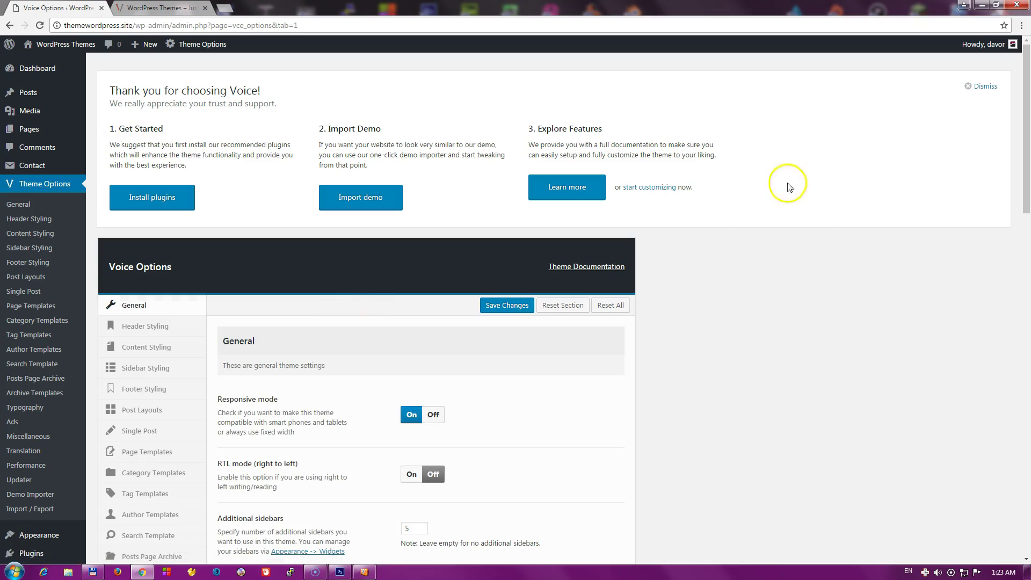
left_click(986, 87)
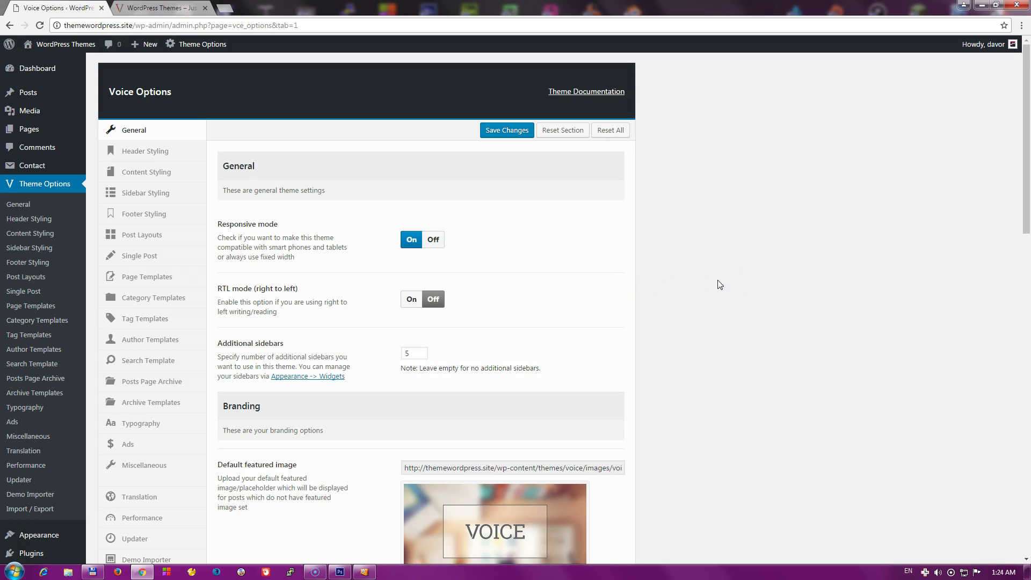
- Review the General theme settings, including responsive mode, RTL mode and additional sidebars
scroll(714, 285, "down", 12)
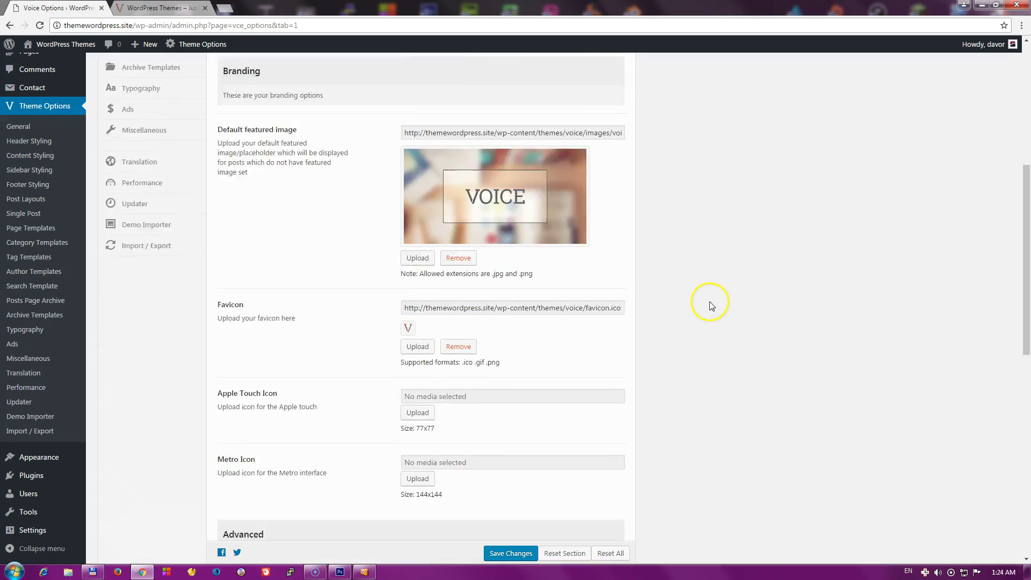
scroll(710, 301, "down", 4)
scroll(723, 317, "up", 16)
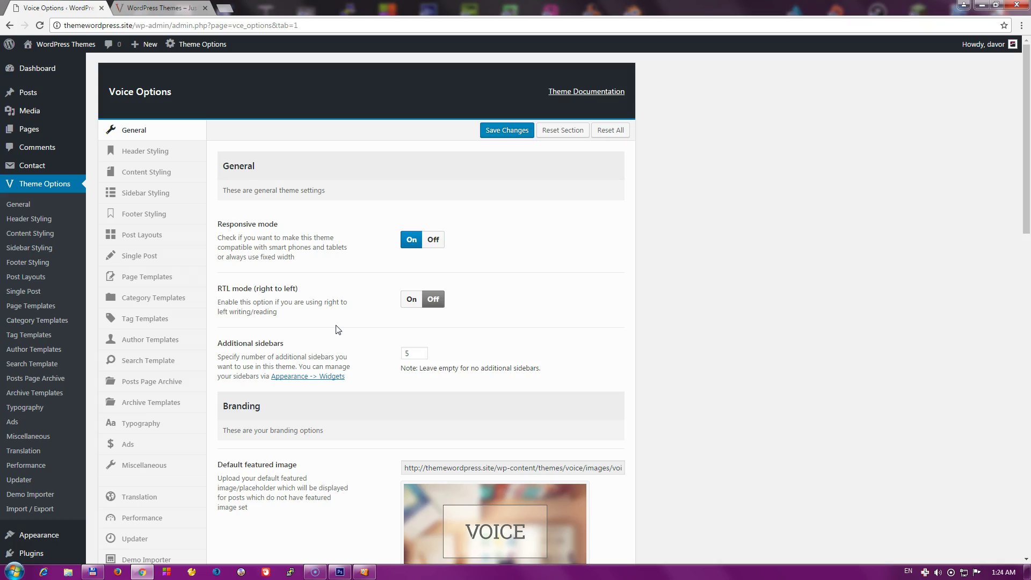
scroll(323, 274, "down", 2)
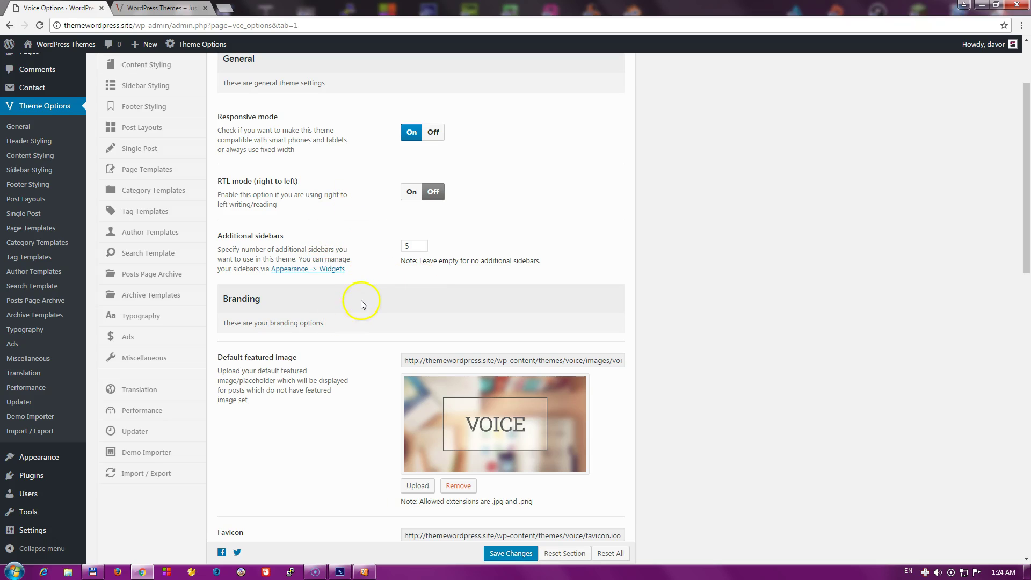
scroll(365, 338, "down", 2)
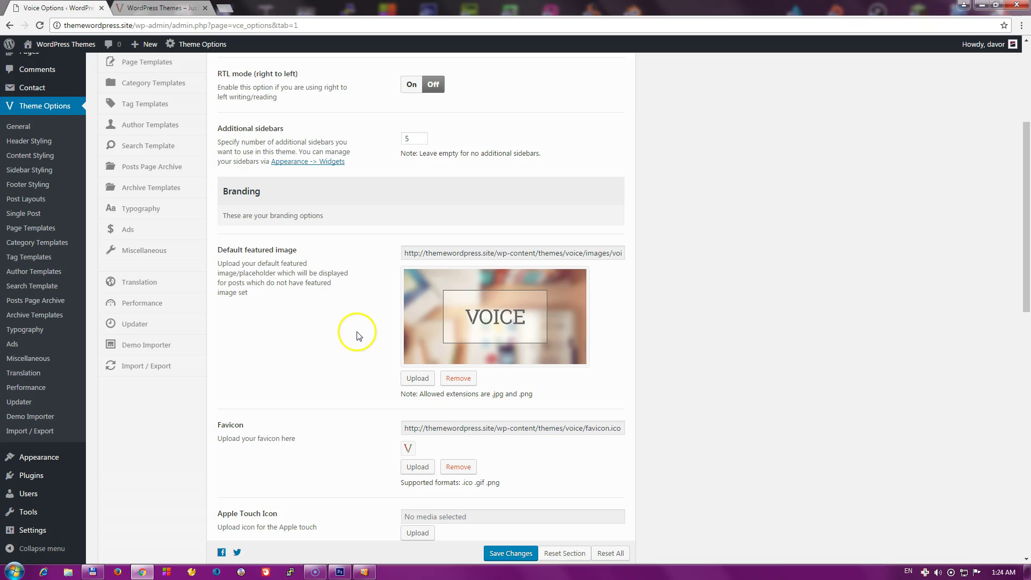
scroll(352, 329, "up", 1)
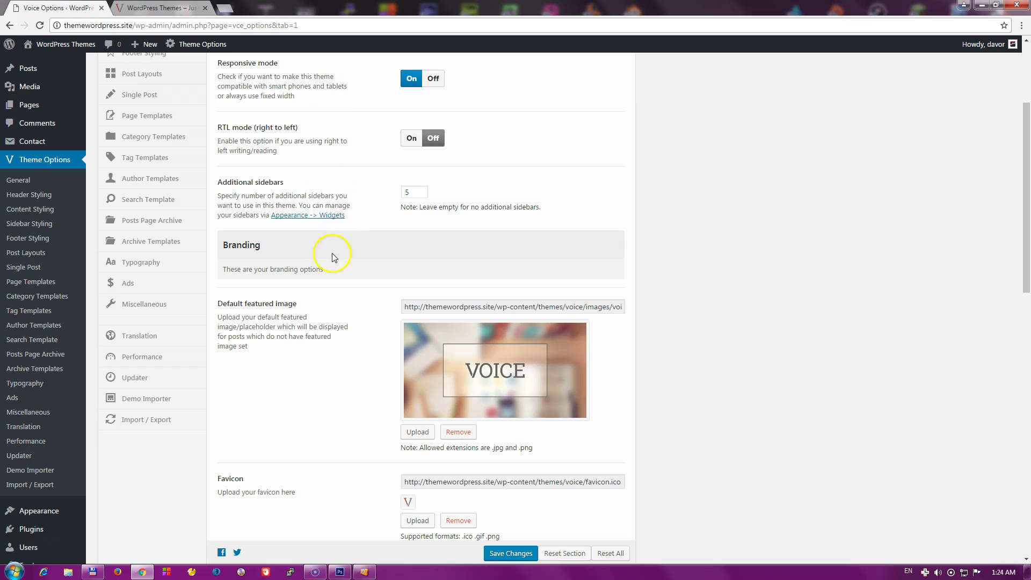
scroll(346, 396, "up", 1)
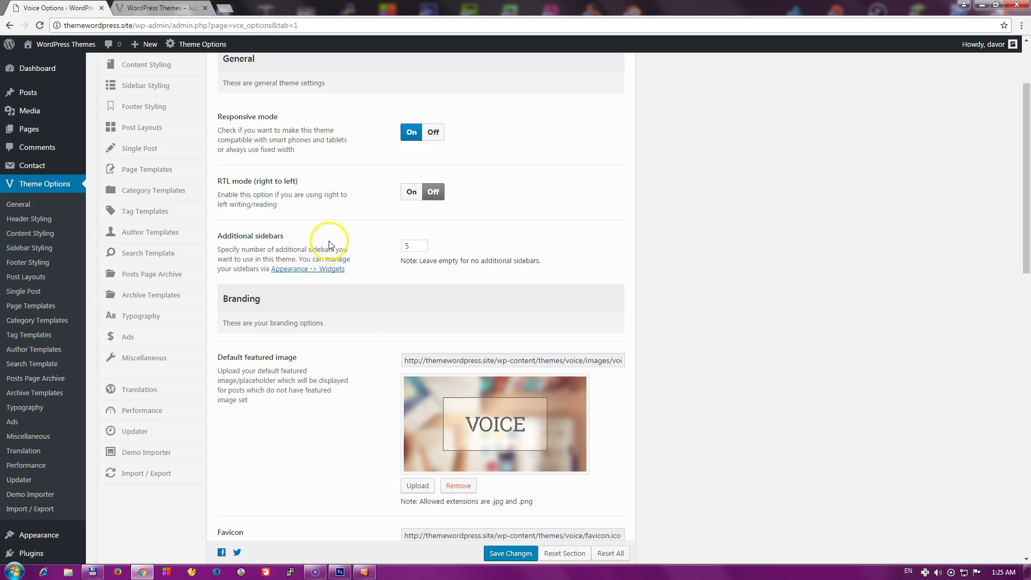
scroll(357, 345, "down", 1)
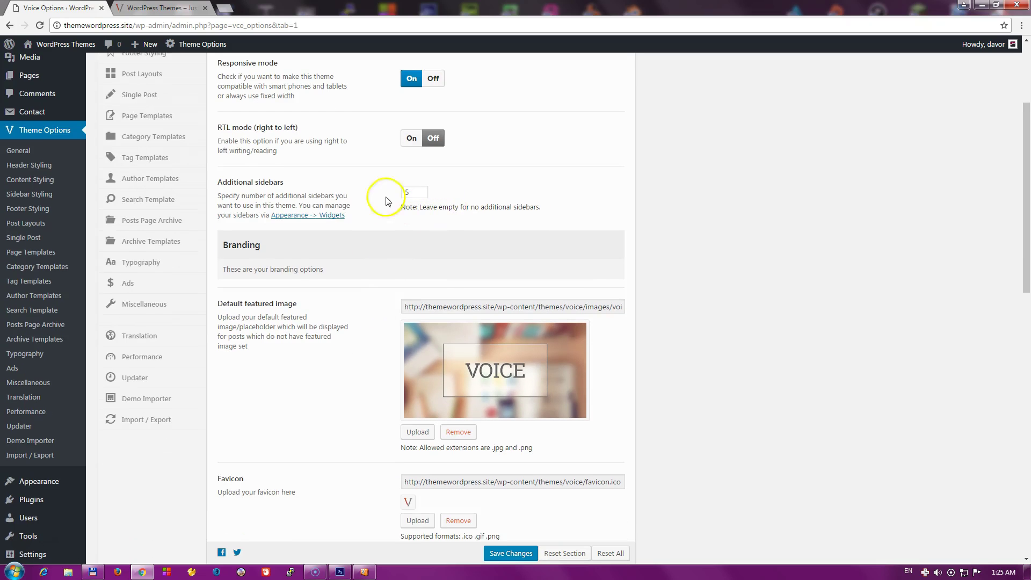
scroll(329, 335, "down", 1)
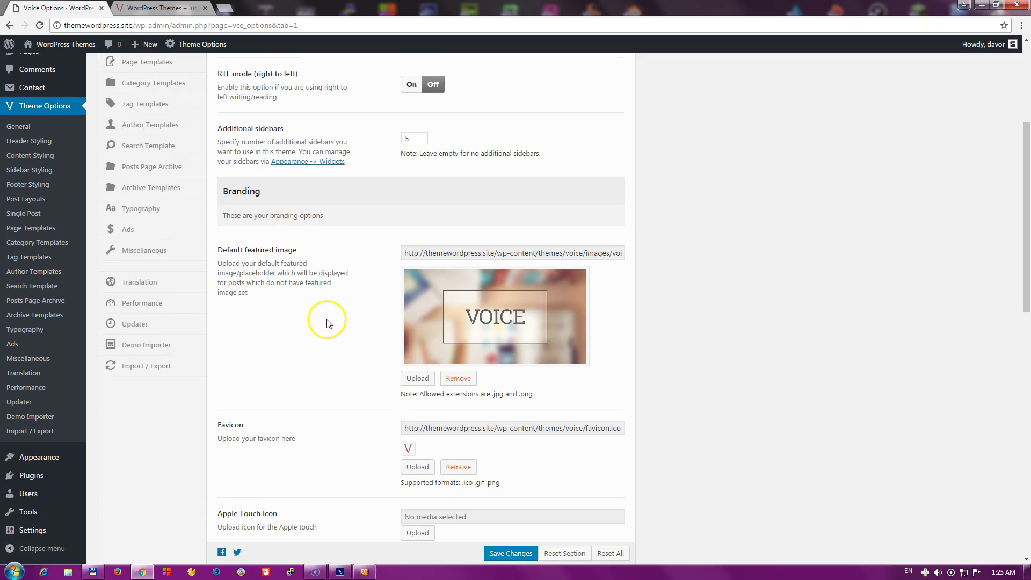
- Examine the Branding options for the default featured image, favicon, Apple Touch icon and Metro icon
scroll(274, 317, "down", 1)
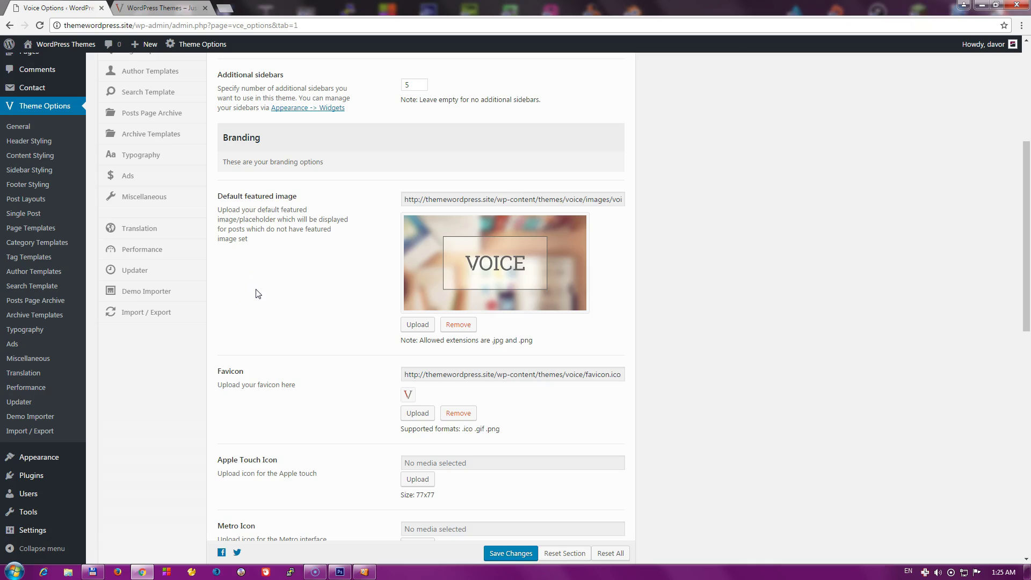
left_click(499, 272)
scroll(290, 284, "down", 2)
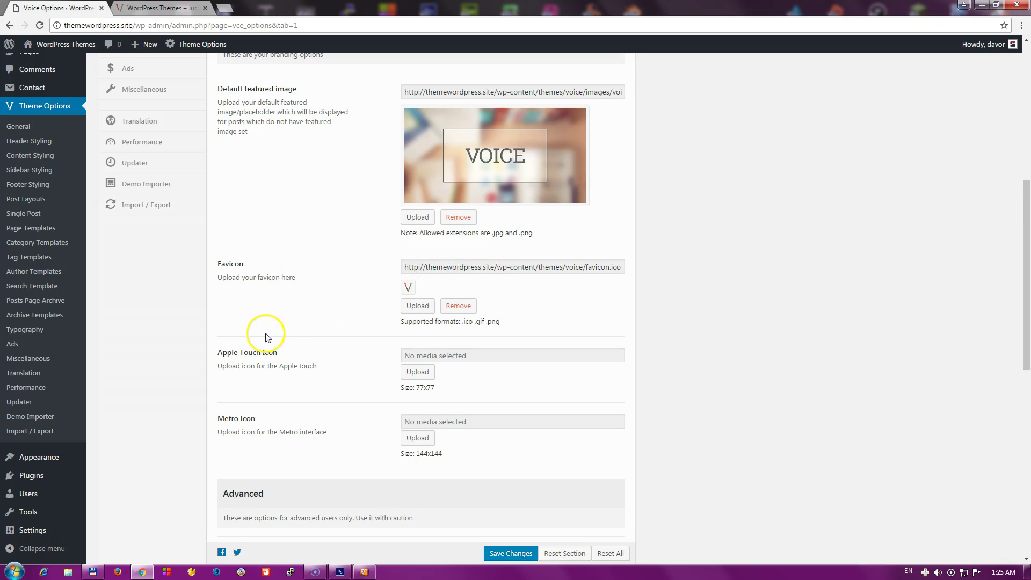
scroll(266, 338, "down", 2)
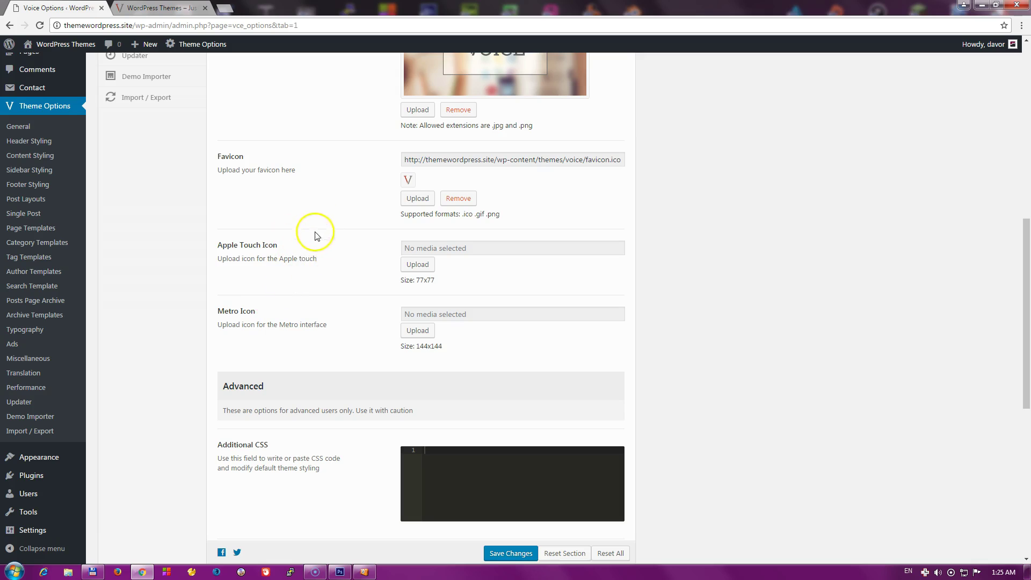
scroll(301, 258, "down", 1)
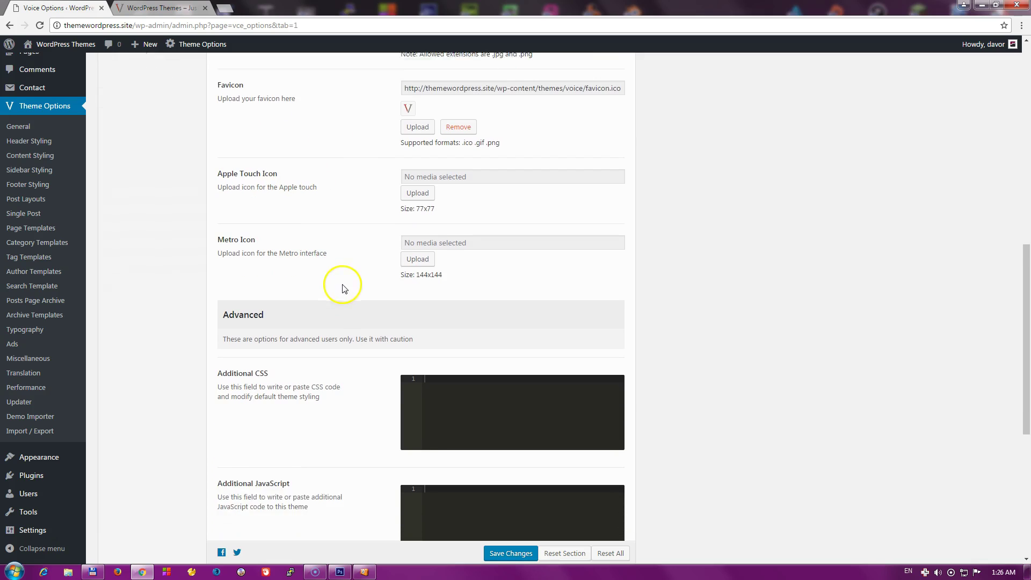
scroll(344, 225, "up", 1)
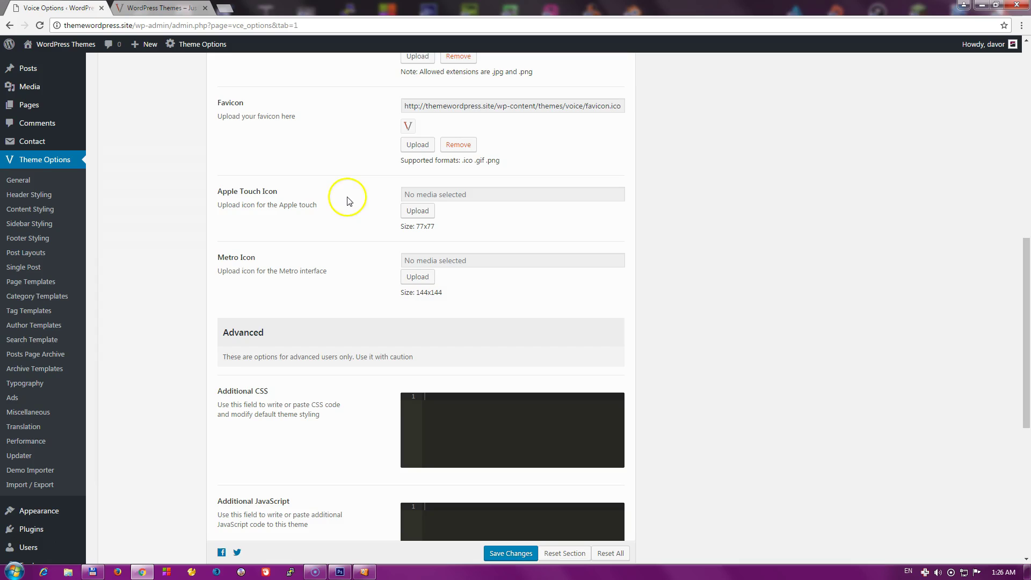
- Examine the Advanced options for additional CSS, additional JavaScript, Google Analytics tracking code and generated image sizes
scroll(334, 157, "down", 3)
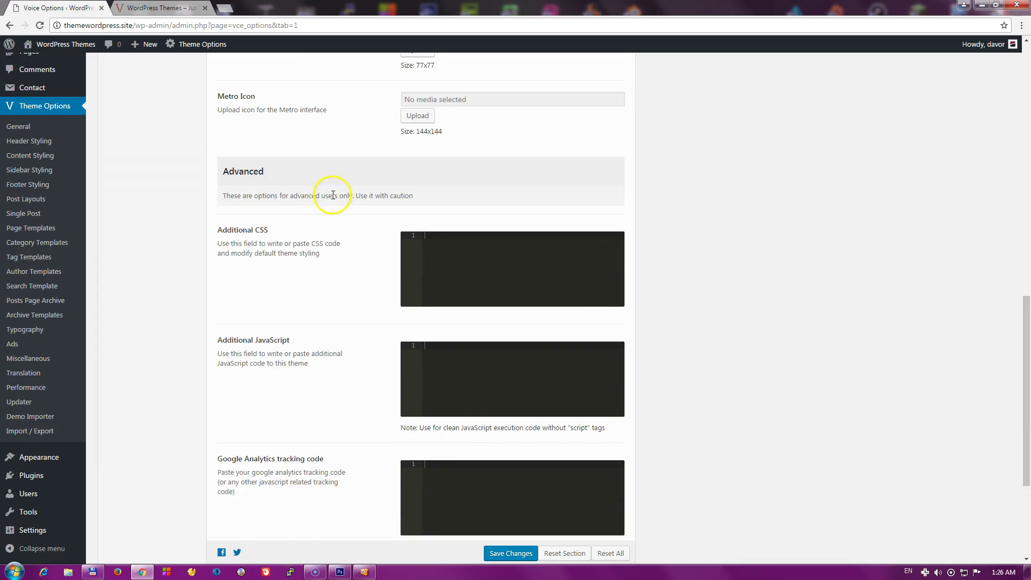
scroll(334, 195, "down", 1)
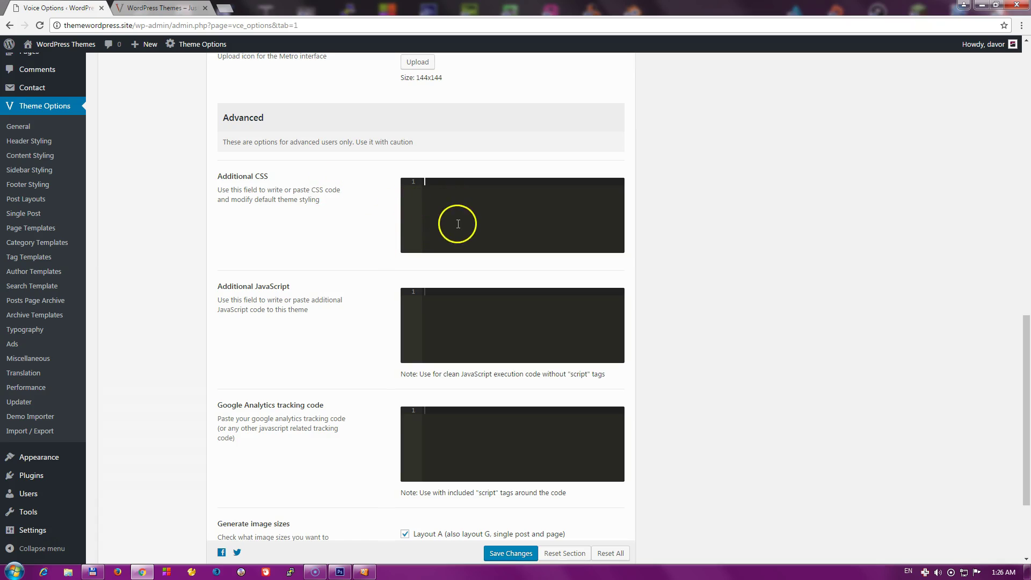
left_click(468, 306)
scroll(307, 322, "down", 1)
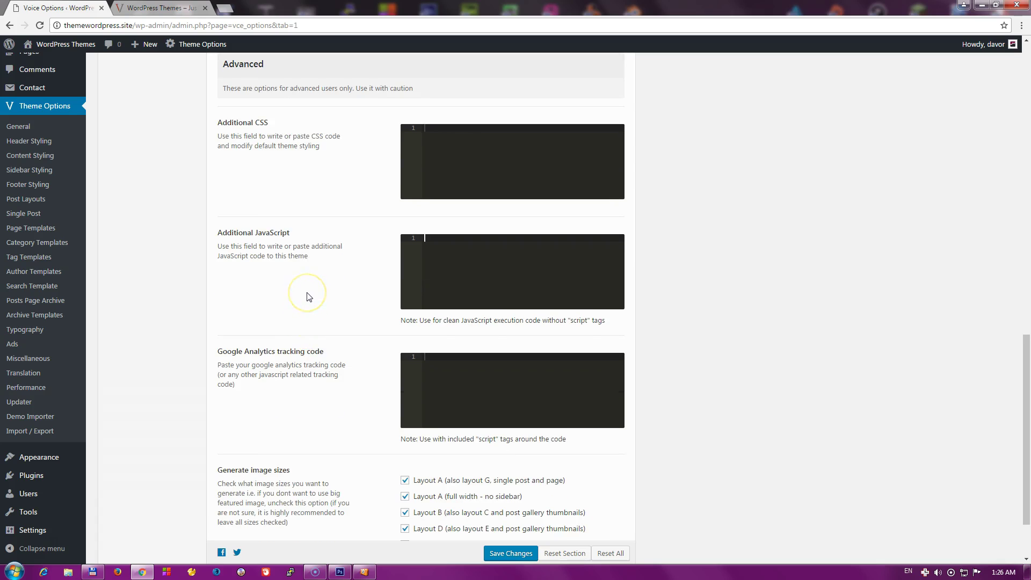
scroll(304, 303, "down", 2)
left_click(432, 298)
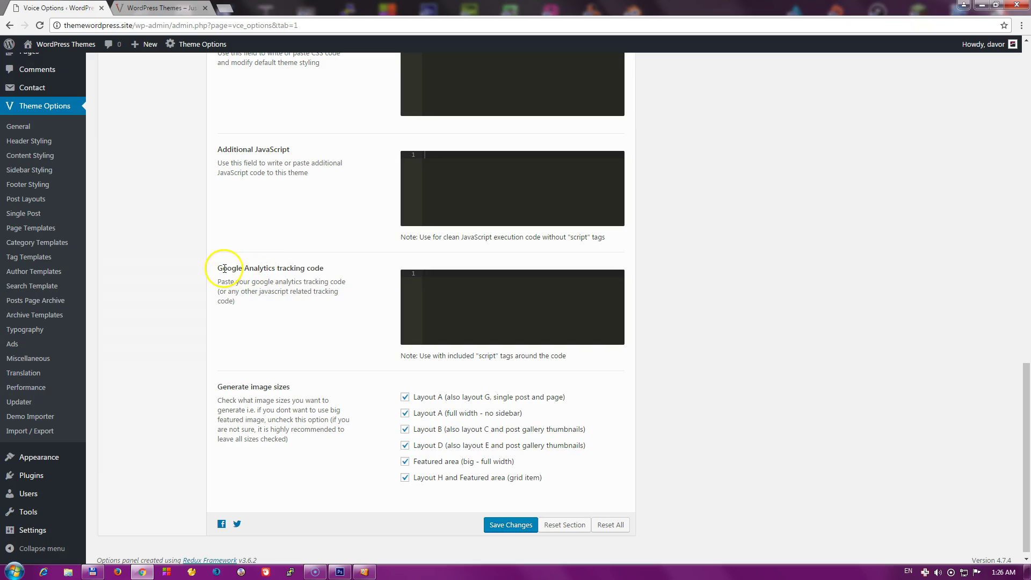
left_click_drag(222, 268, 316, 269)
left_click(325, 271)
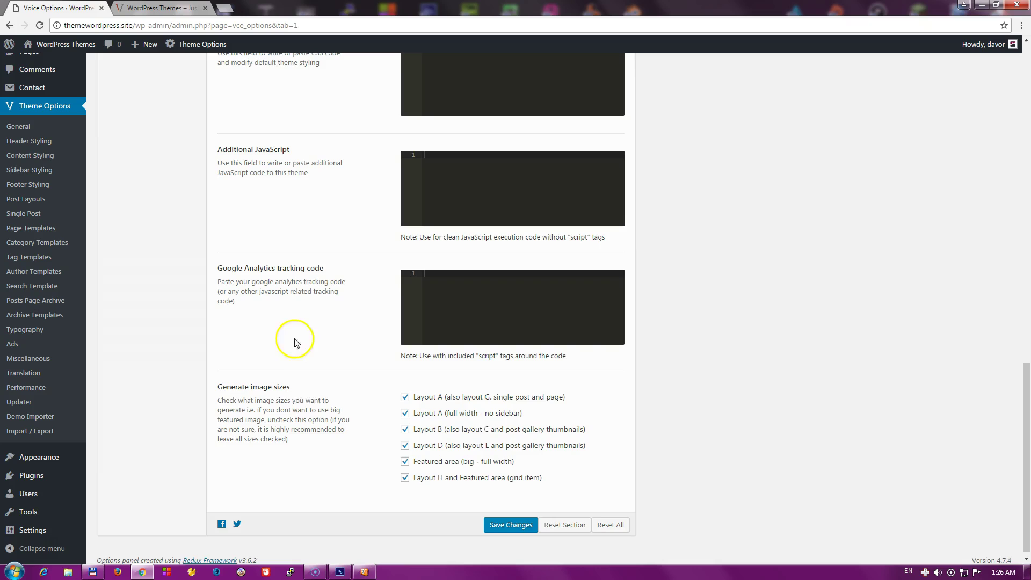
scroll(309, 391, "down", 1)
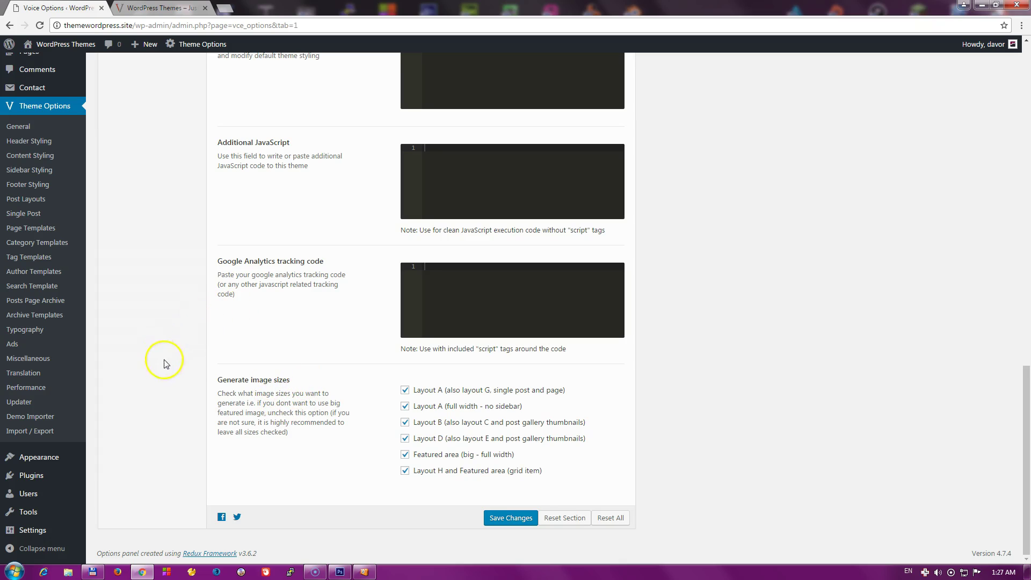
- Open the Header Styling options, reload the live front page to check its header, and return to the options
scroll(213, 361, "up", 15)
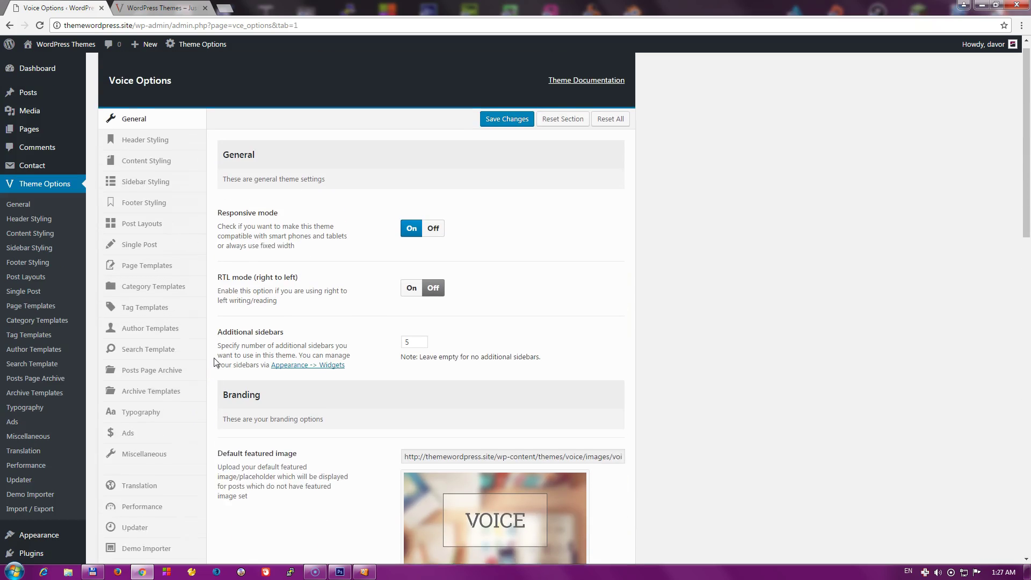
left_click(179, 154)
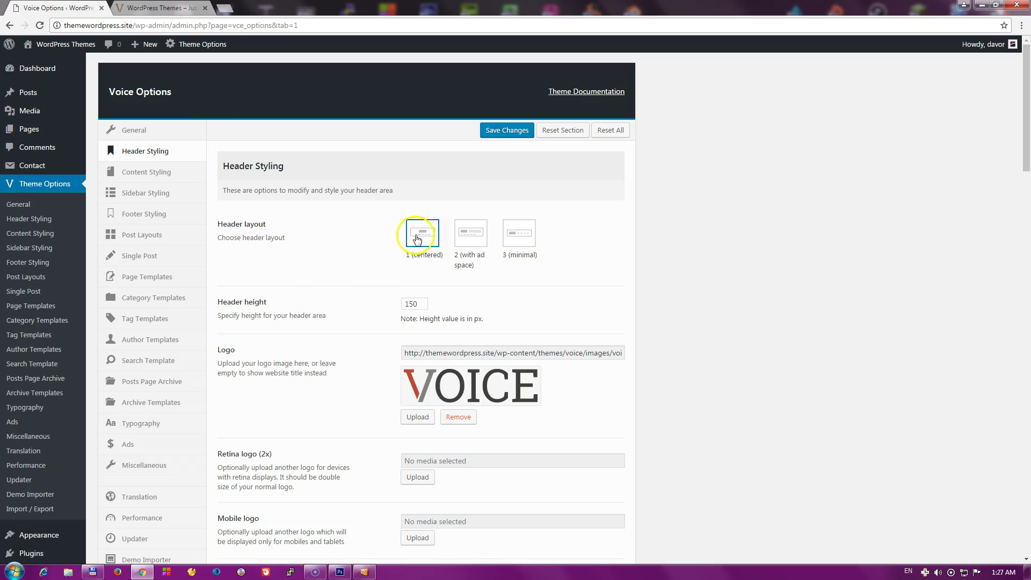
left_click(171, 11)
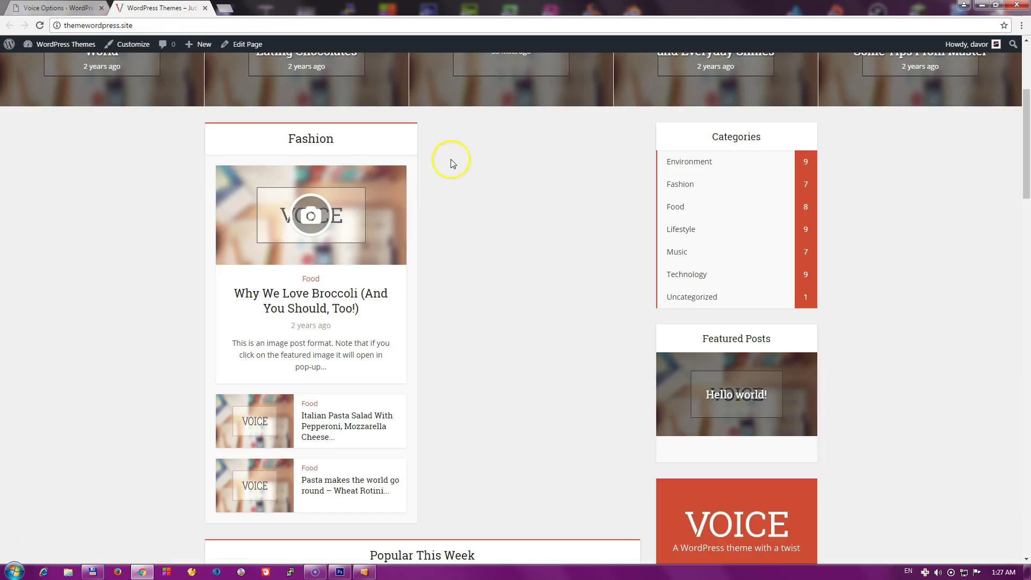
scroll(451, 161, "up", 5)
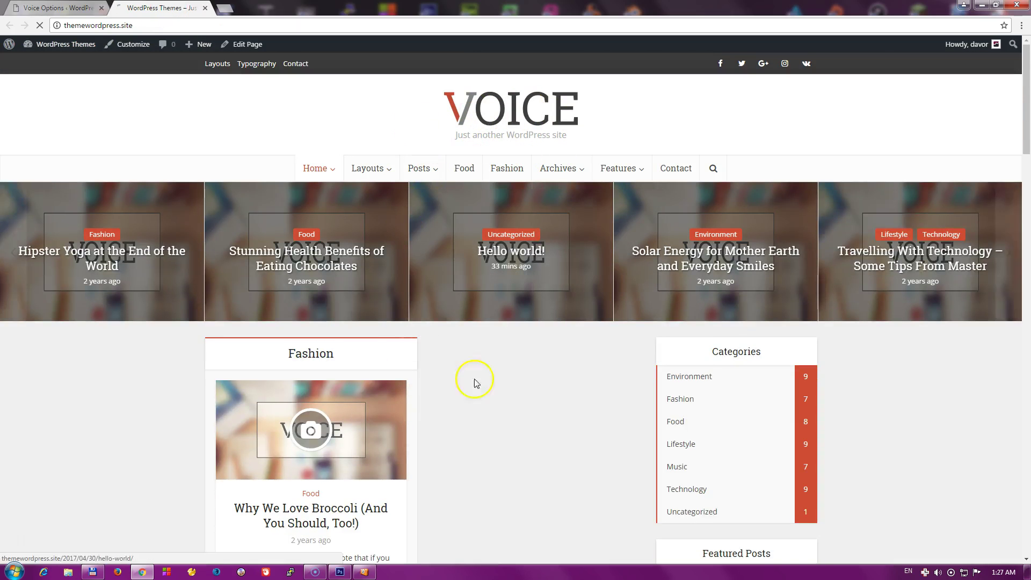
key("F5")
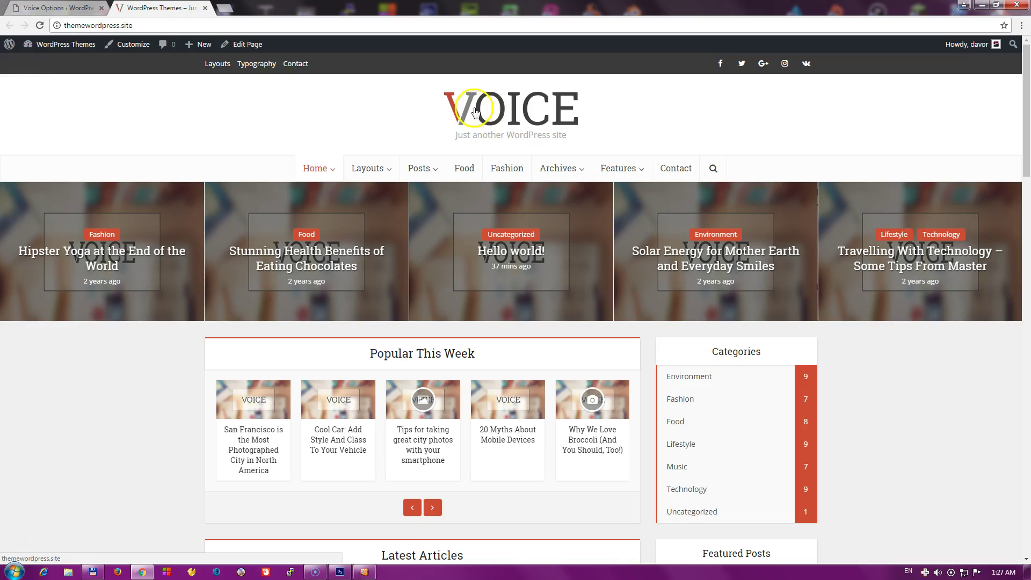
left_click(60, 8)
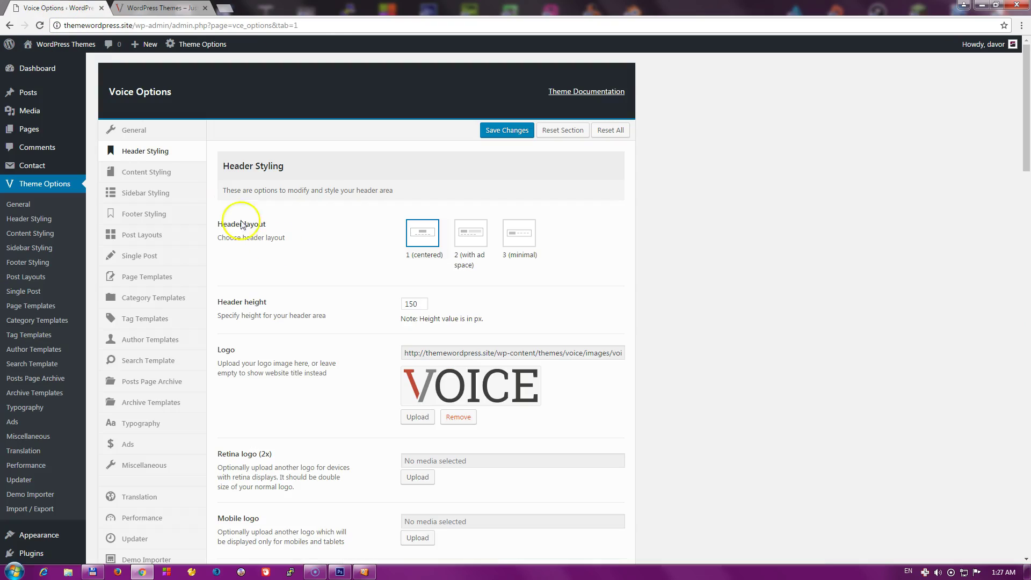
- Set the header layout to 2 (with ad space), save the changes, and compare the header ad space option with the live page's header
left_click(468, 239)
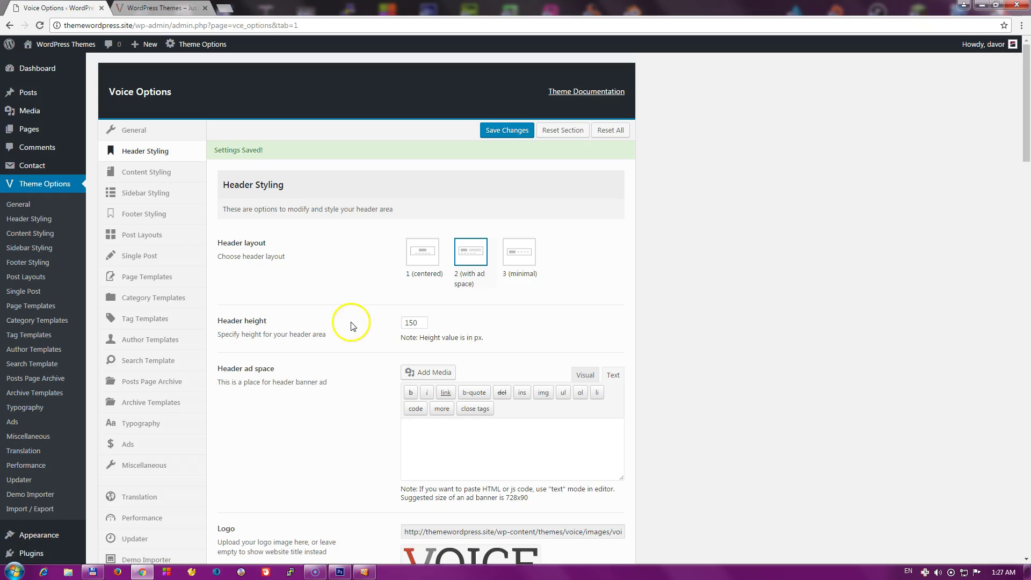
scroll(353, 326, "down", 1)
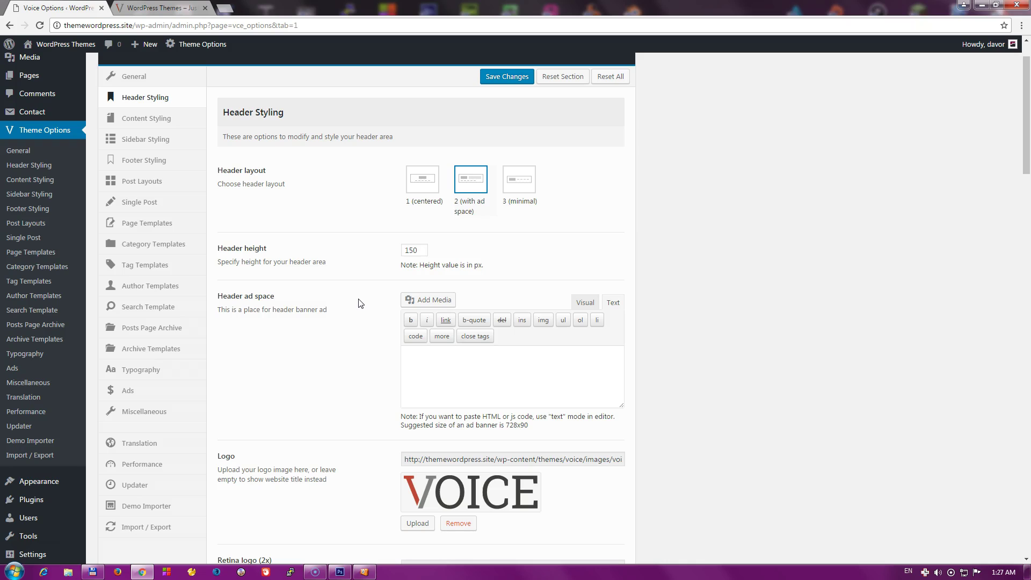
left_click(454, 381)
left_click(452, 402)
key("ctrl+Tab")
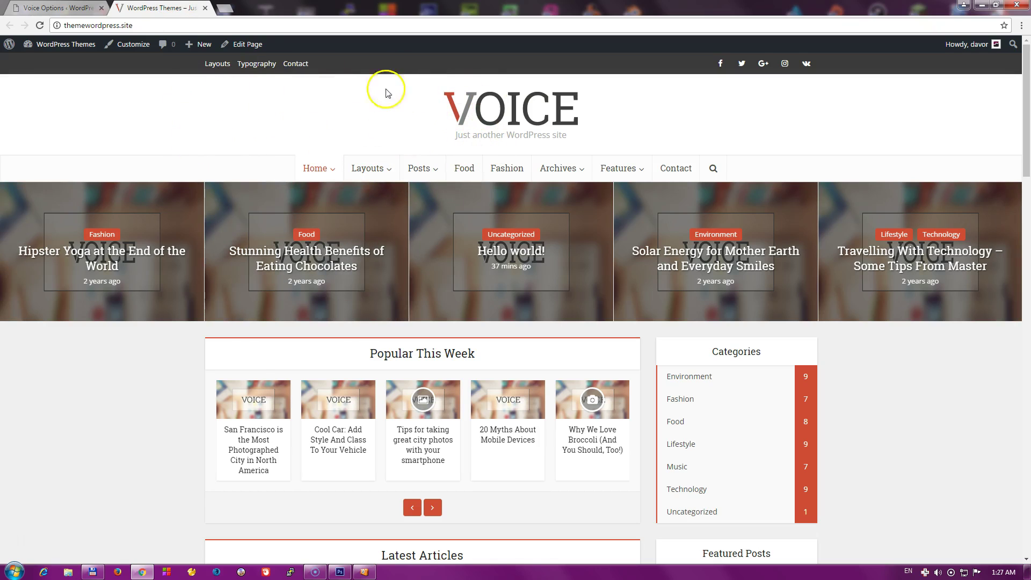
left_click(77, 10)
- Examine the Header Styling options for the logo variants, logo position, custom URL, site title color and site description
scroll(337, 398, "down", 3)
scroll(337, 400, "down", 3)
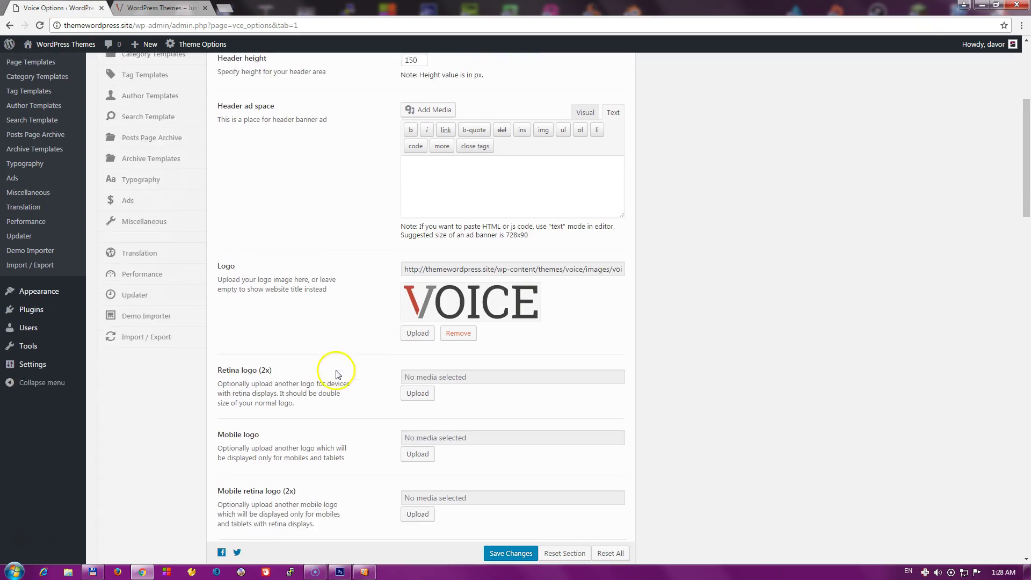
scroll(363, 265, "down", 3)
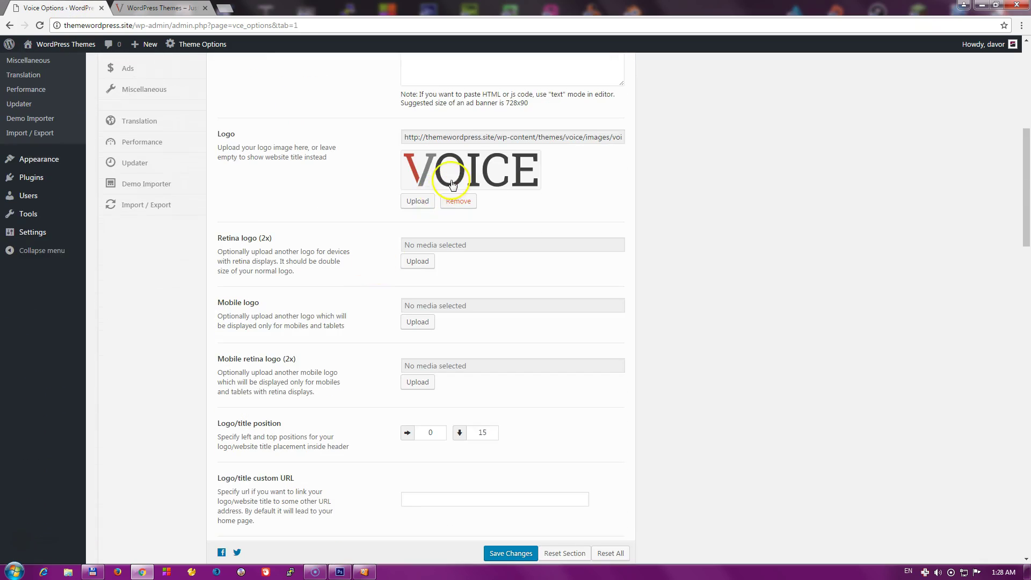
scroll(371, 269, "down", 3)
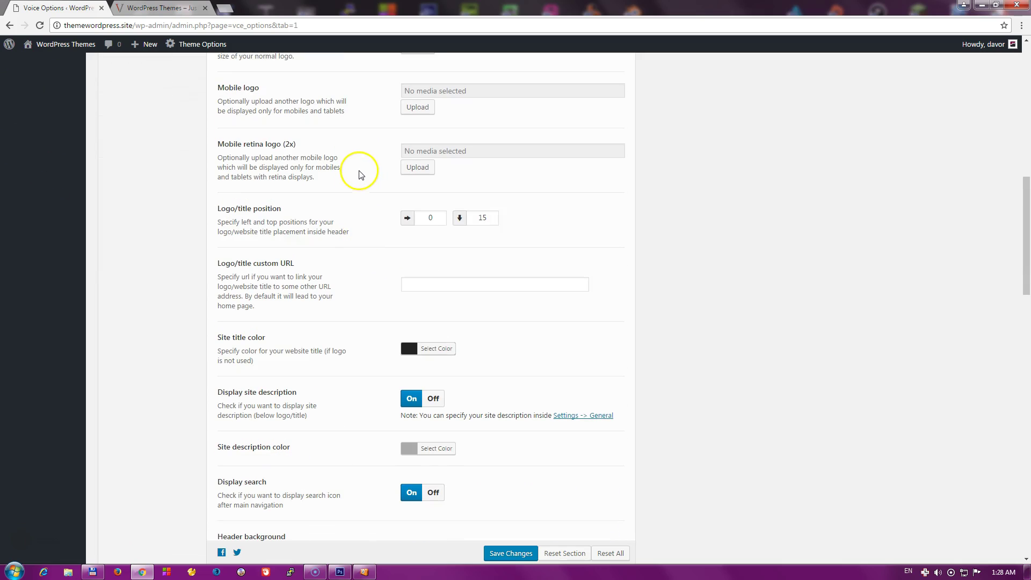
scroll(361, 170, "down", 1)
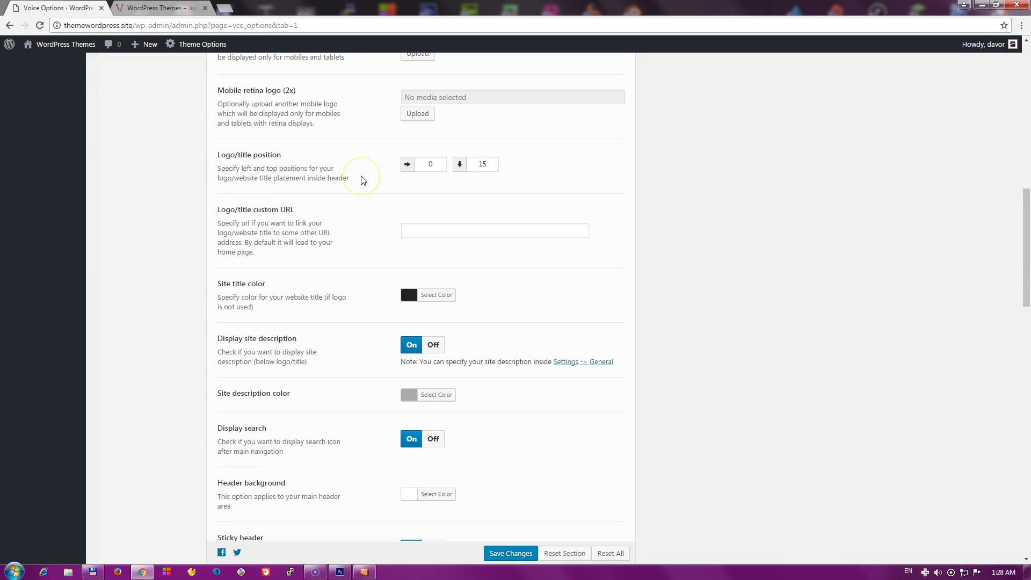
scroll(357, 173, "down", 1)
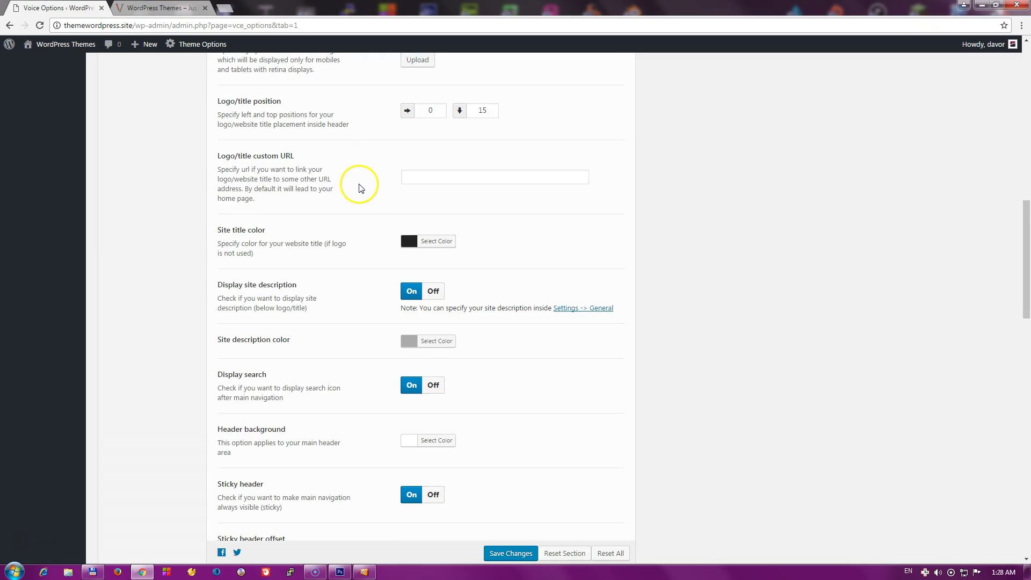
scroll(358, 177, "down", 1)
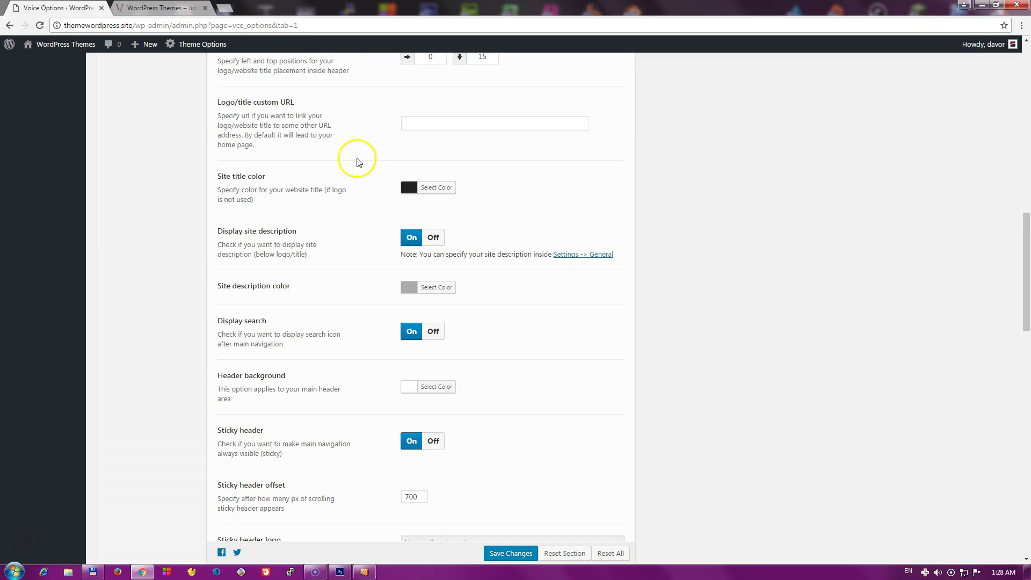
scroll(359, 163, "up", 1)
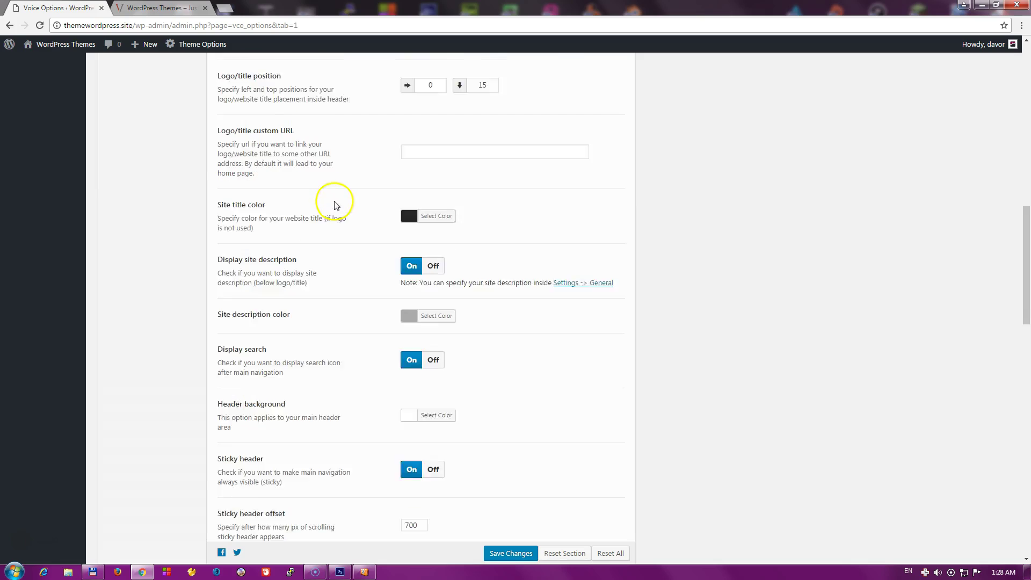
scroll(334, 205, "down", 1)
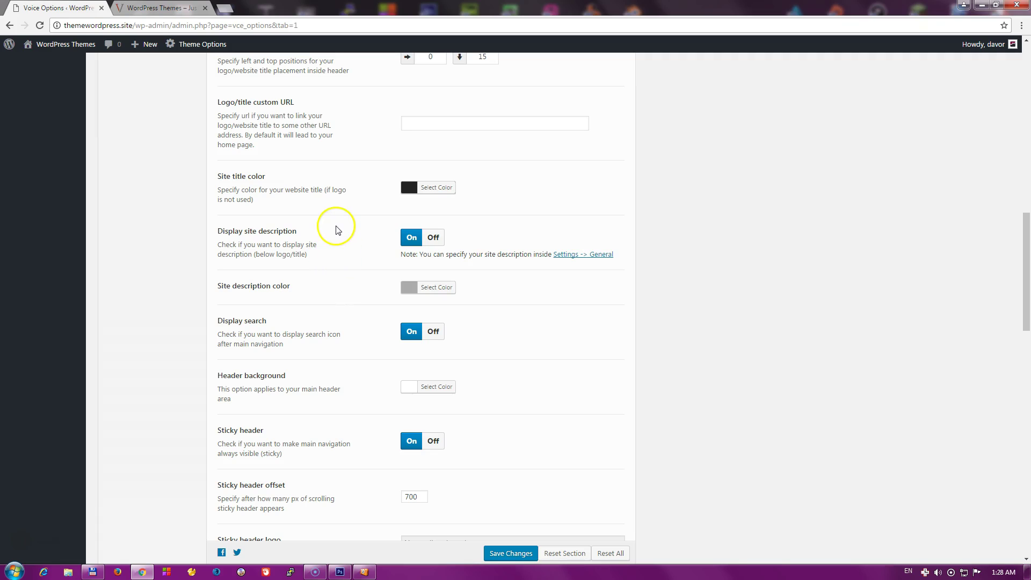
scroll(339, 231, "down", 1)
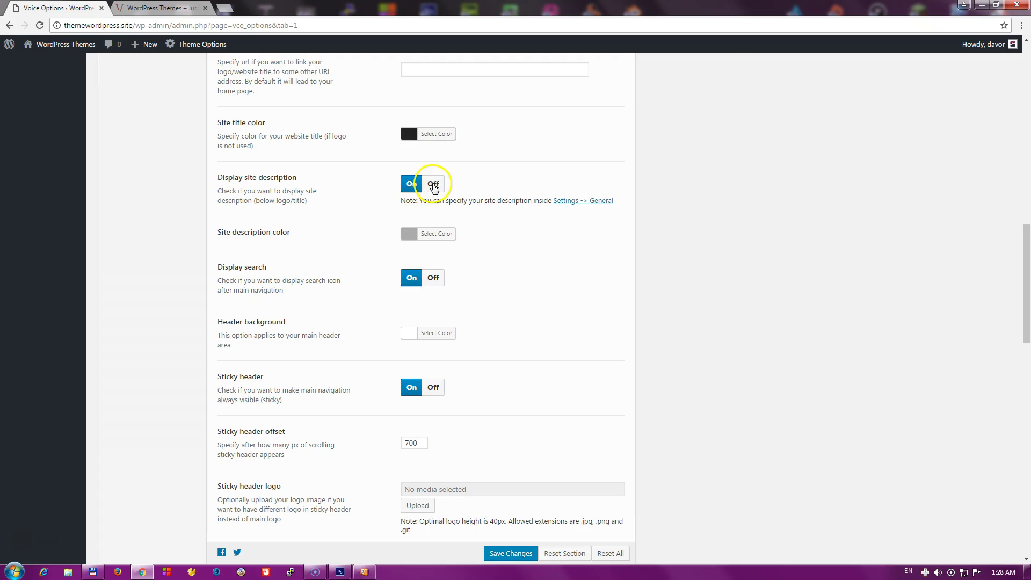
- Turn the site description display off, locate the tagline on the live page, and turn the option back on
left_click(433, 184)
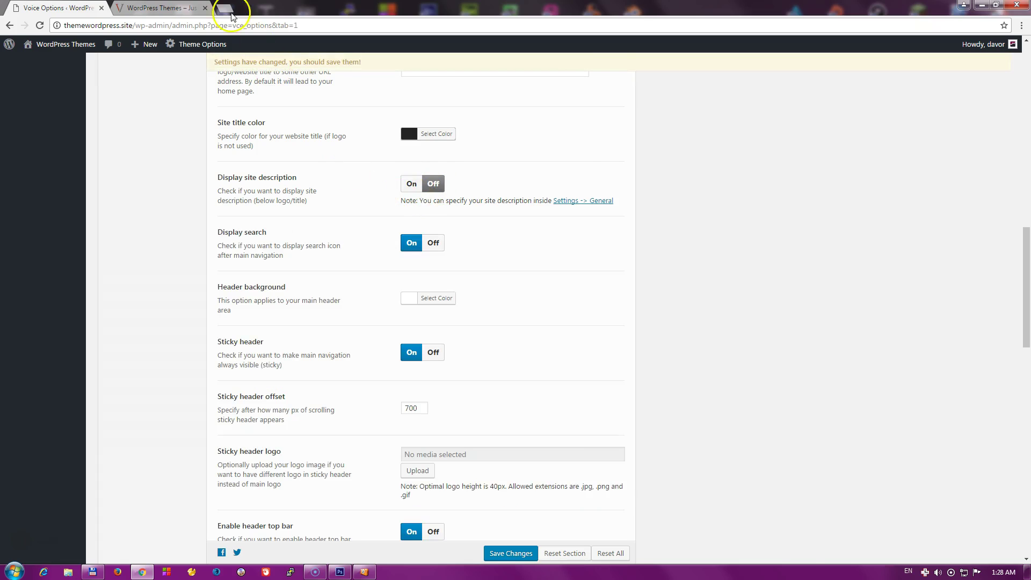
left_click(172, 10)
left_click_drag(452, 135, 571, 137)
left_click(91, 8)
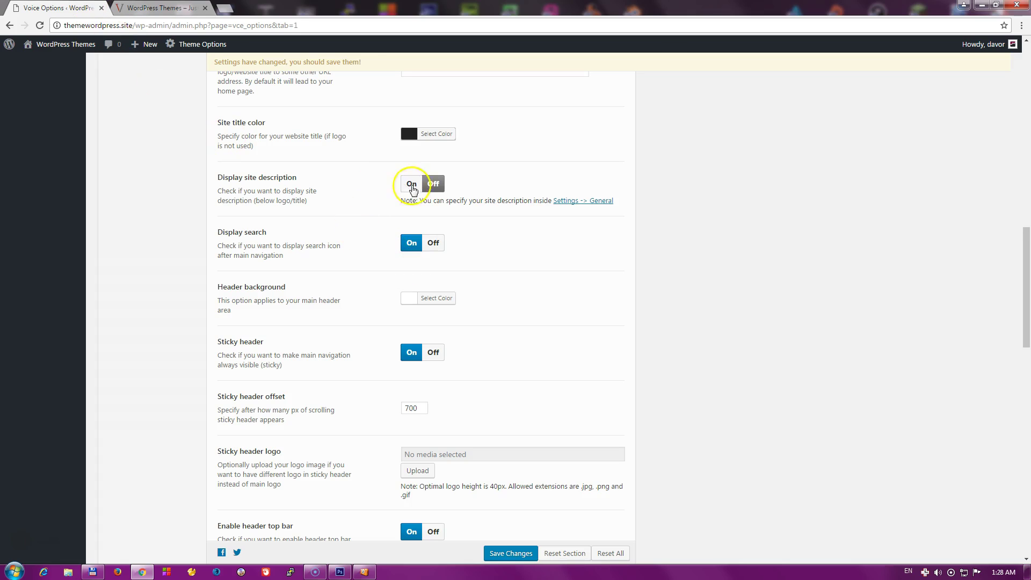
left_click(410, 184)
- Set the header background to the preset blue, save the changes, and check the live page's header before returning to the options
scroll(365, 344, "down", 1)
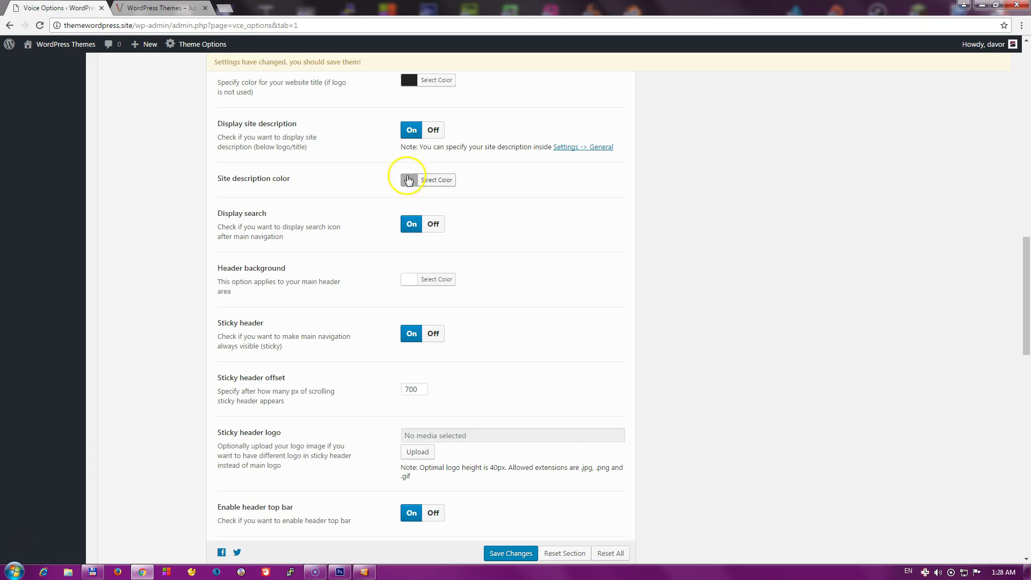
scroll(359, 257, "down", 1)
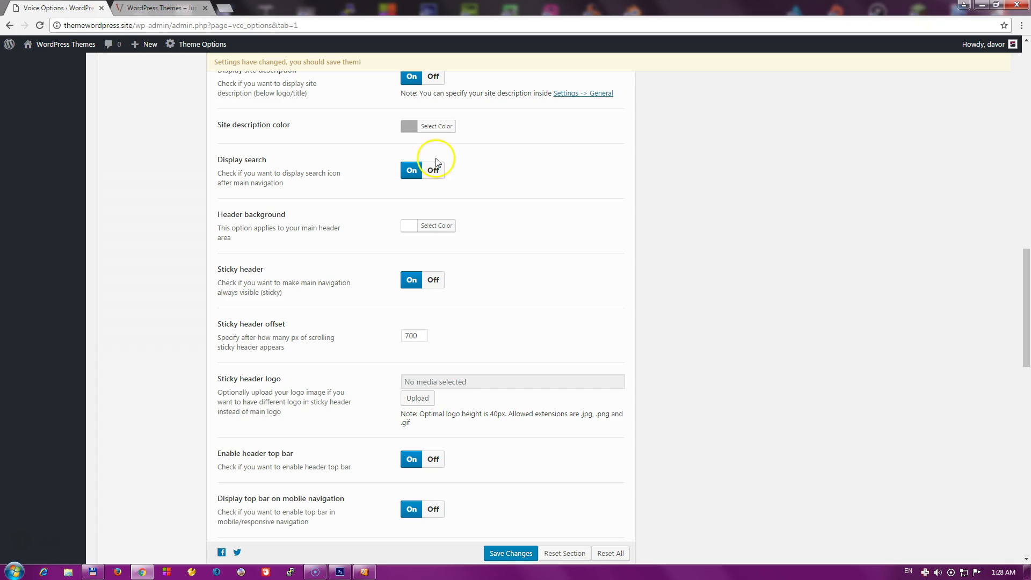
left_click(409, 233)
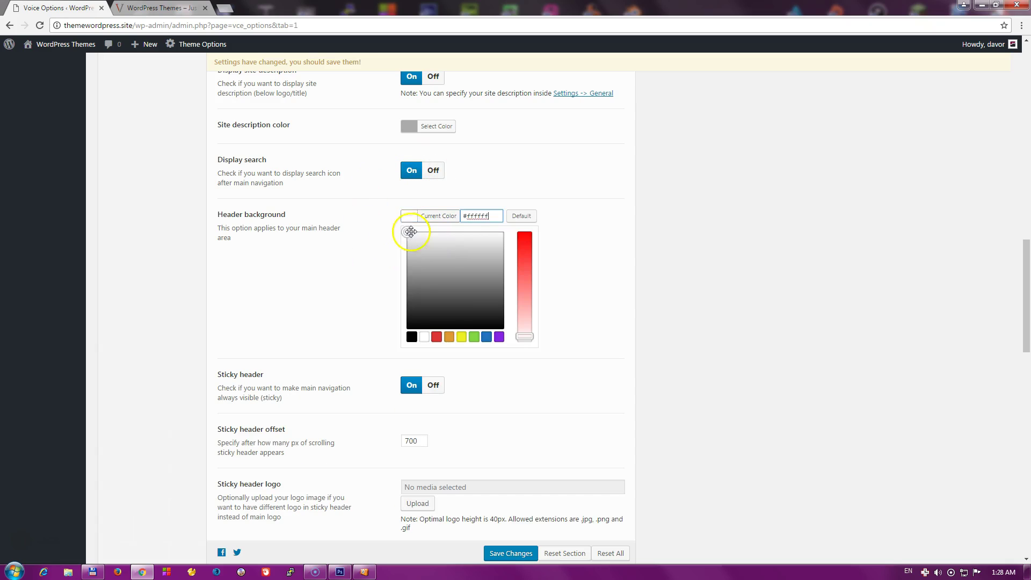
left_click(487, 338)
left_click(569, 283)
left_click(511, 554)
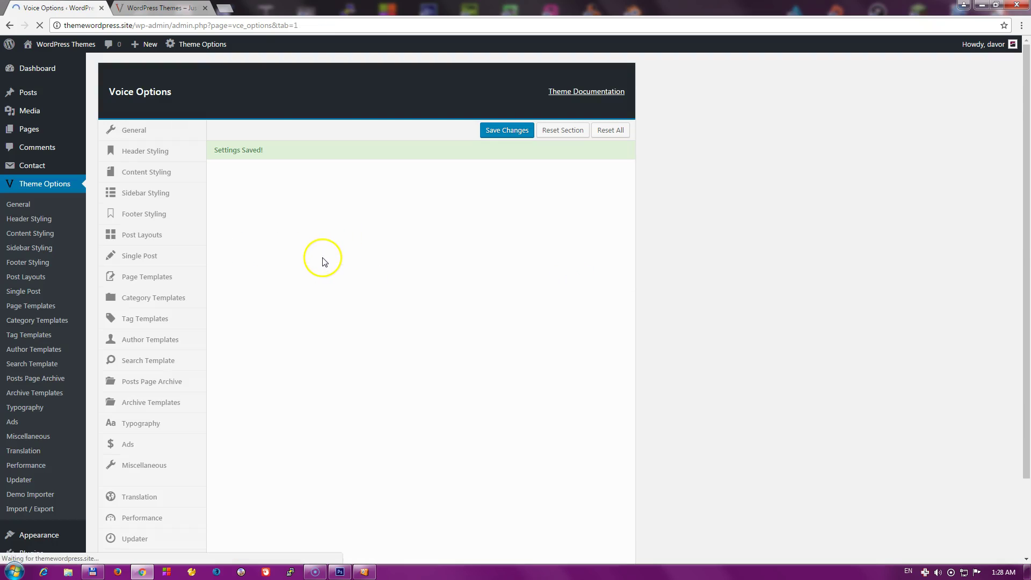
key("ctrl+Tab")
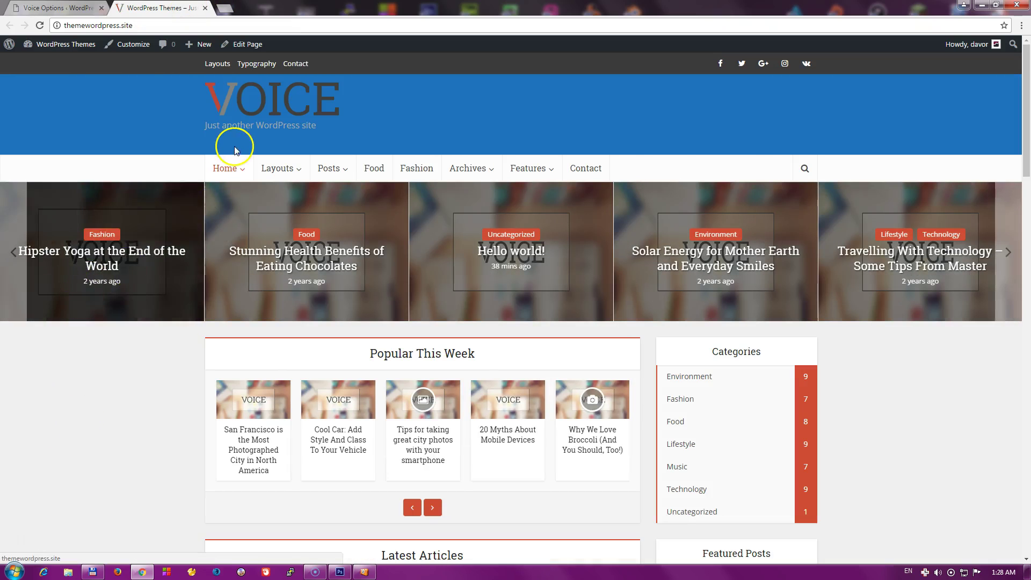
left_click(77, 13)
- Examine the sticky header, sticky header logo and header top bar options in Header Styling
scroll(350, 410, "down", 7)
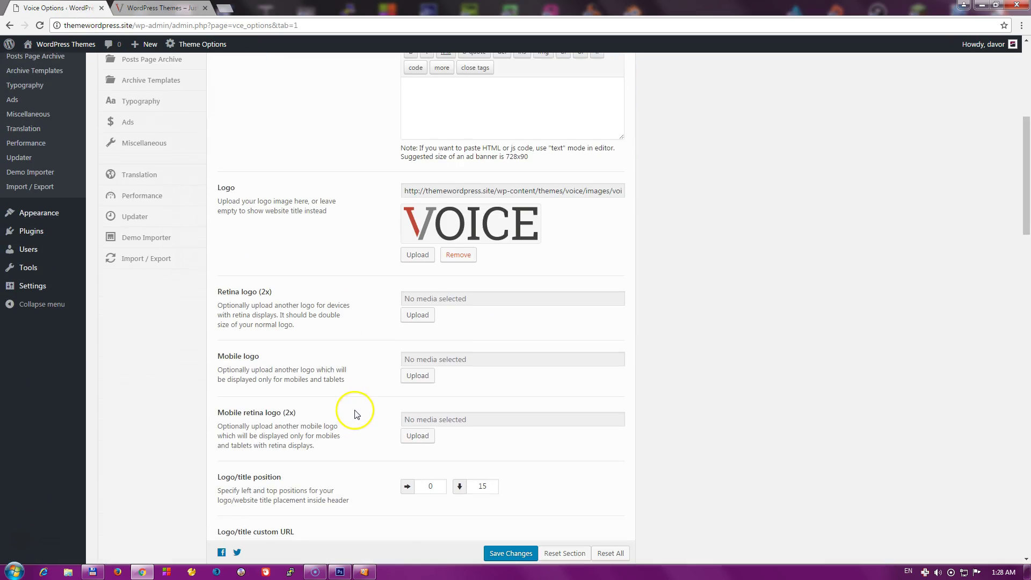
scroll(354, 414, "down", 5)
scroll(358, 413, "up", 12)
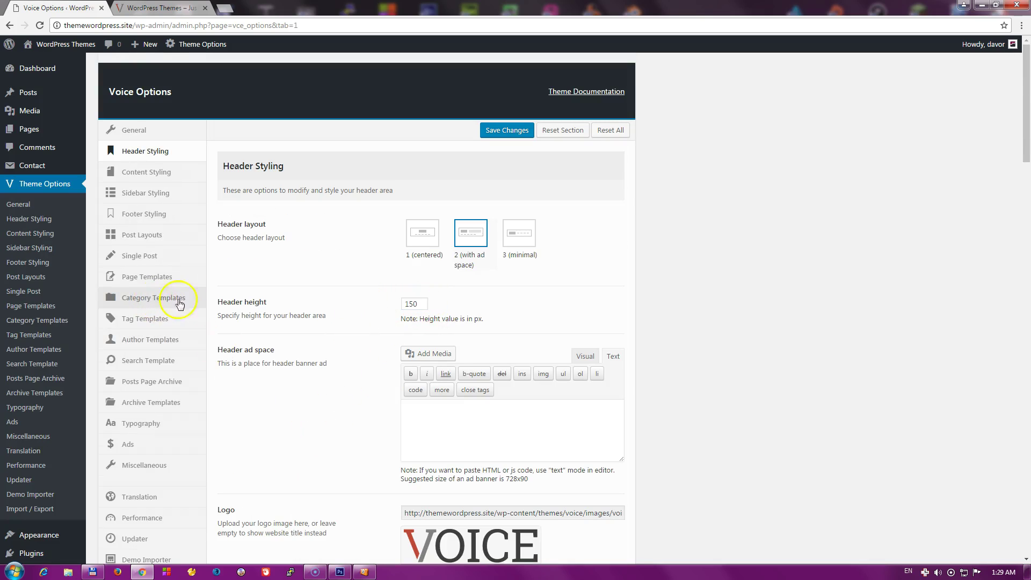
scroll(329, 347, "down", 20)
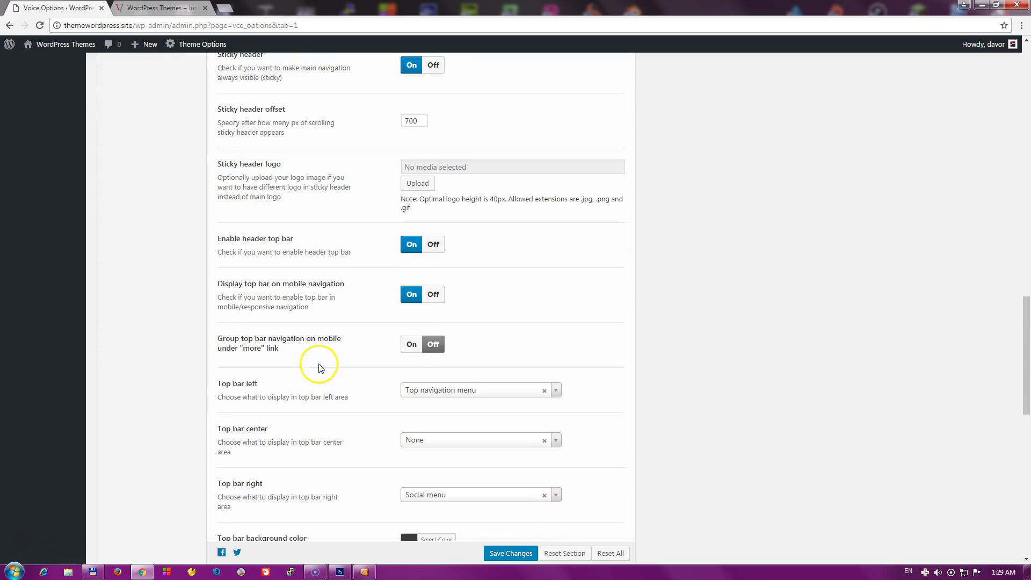
scroll(317, 322, "up", 2)
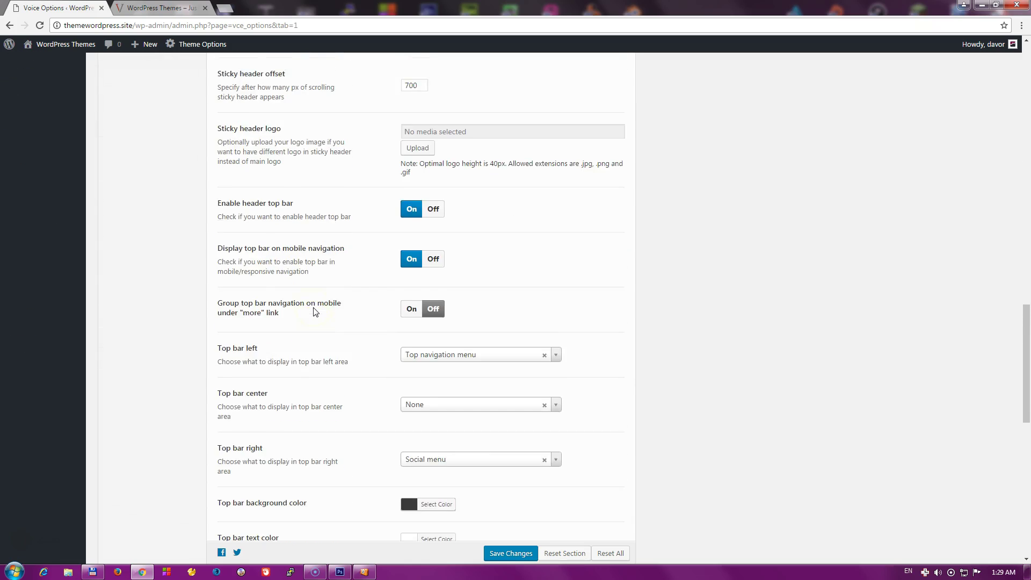
scroll(322, 331, "up", 2)
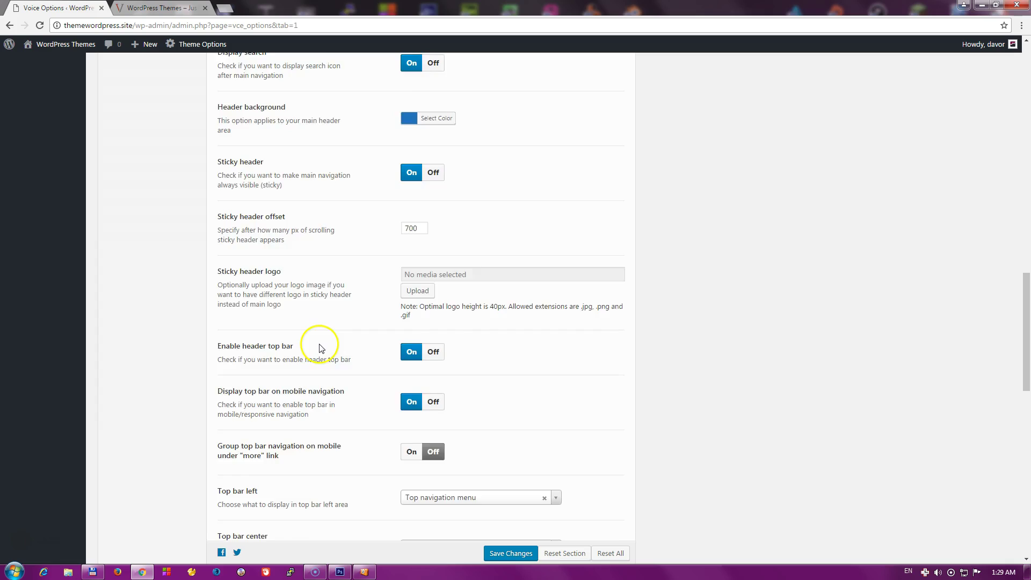
scroll(319, 348, "up", 1)
scroll(319, 349, "down", 3)
scroll(321, 348, "up", 1)
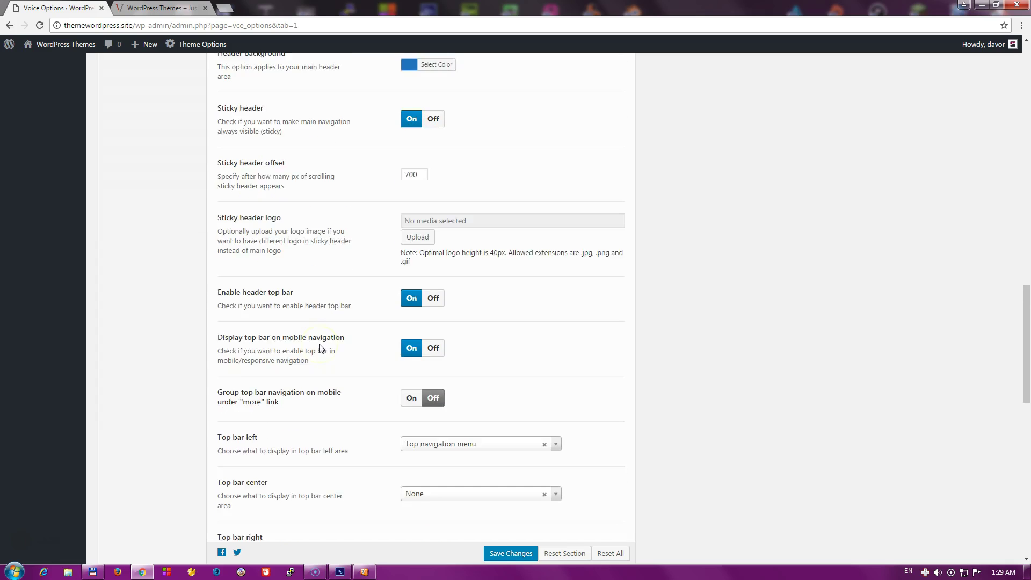
scroll(320, 348, "up", 1)
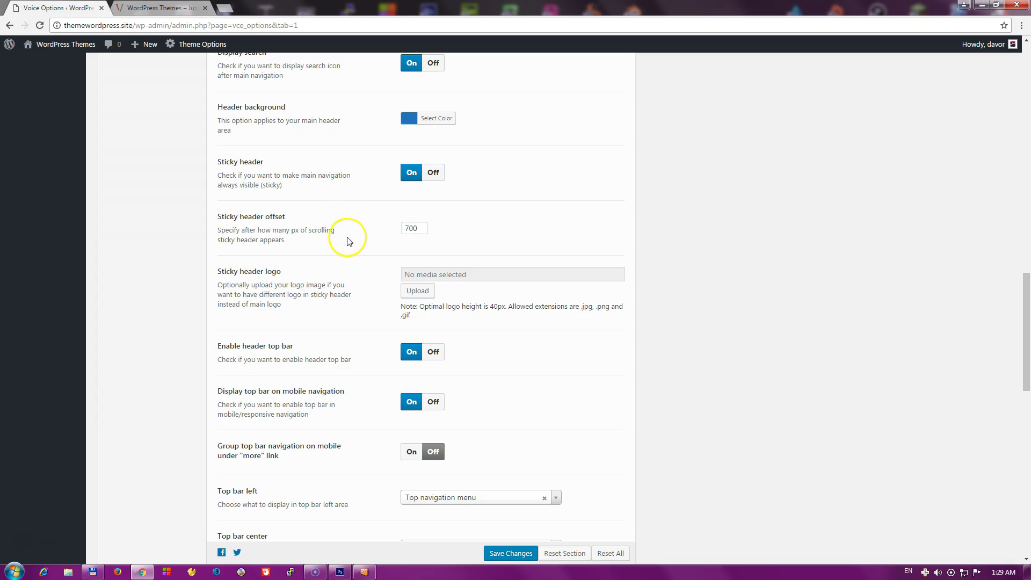
- Examine the sticky header options and check how the sticky header behaves on the live home page
scroll(335, 270, "down", 1)
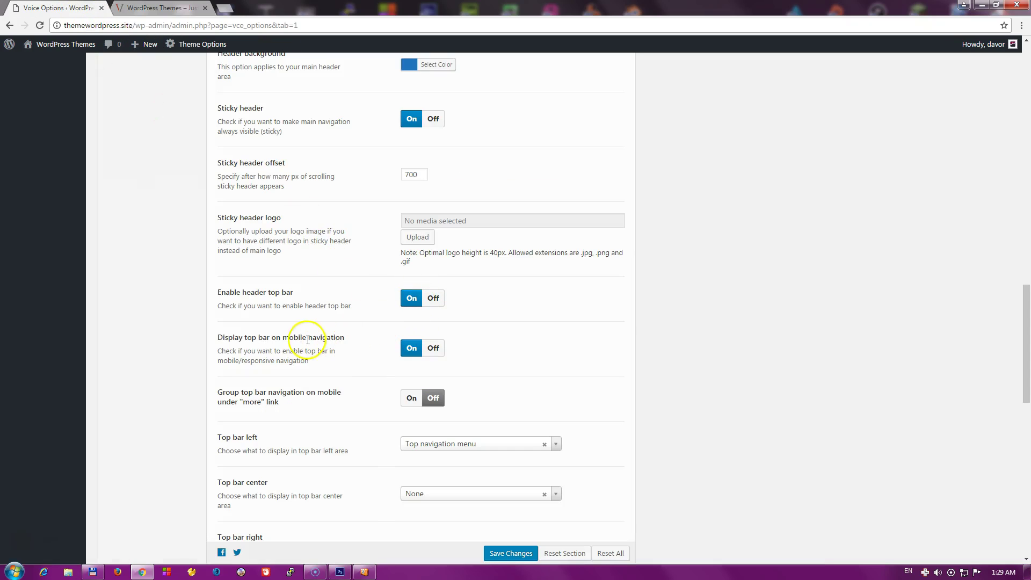
scroll(308, 364, "down", 1)
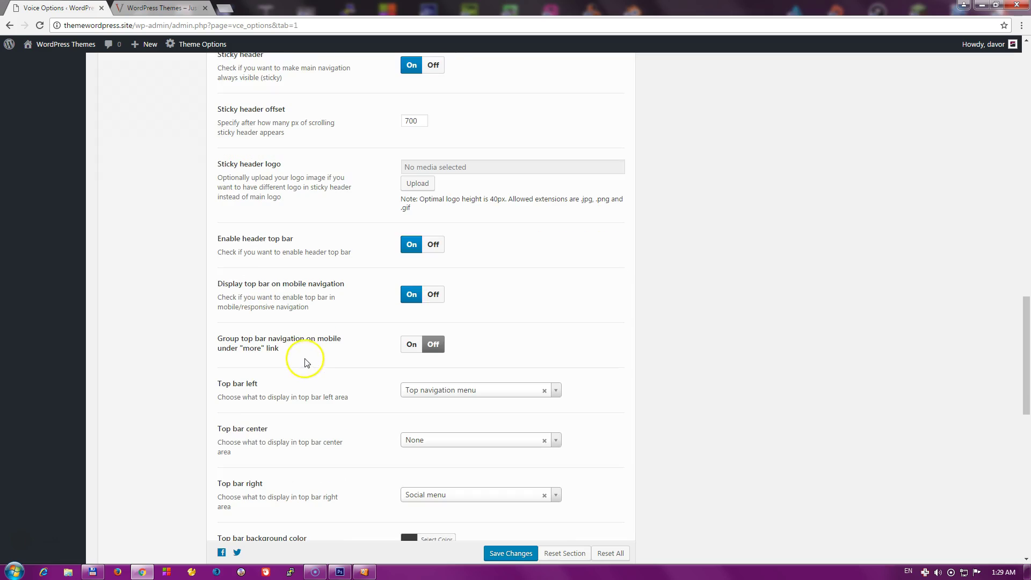
scroll(301, 321, "up", 2)
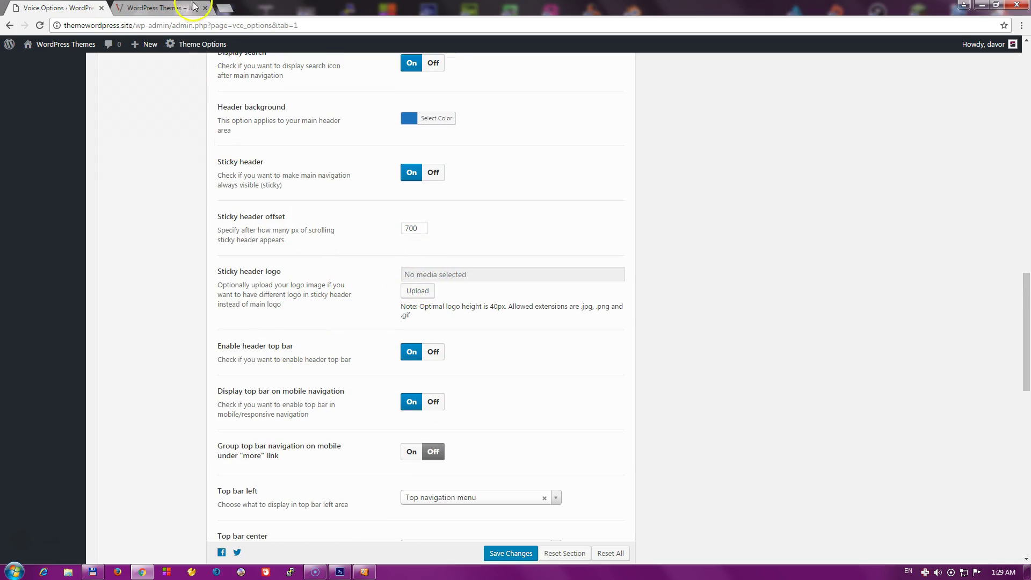
left_click(162, 8)
scroll(162, 233, "down", 1)
scroll(162, 233, "down", 9)
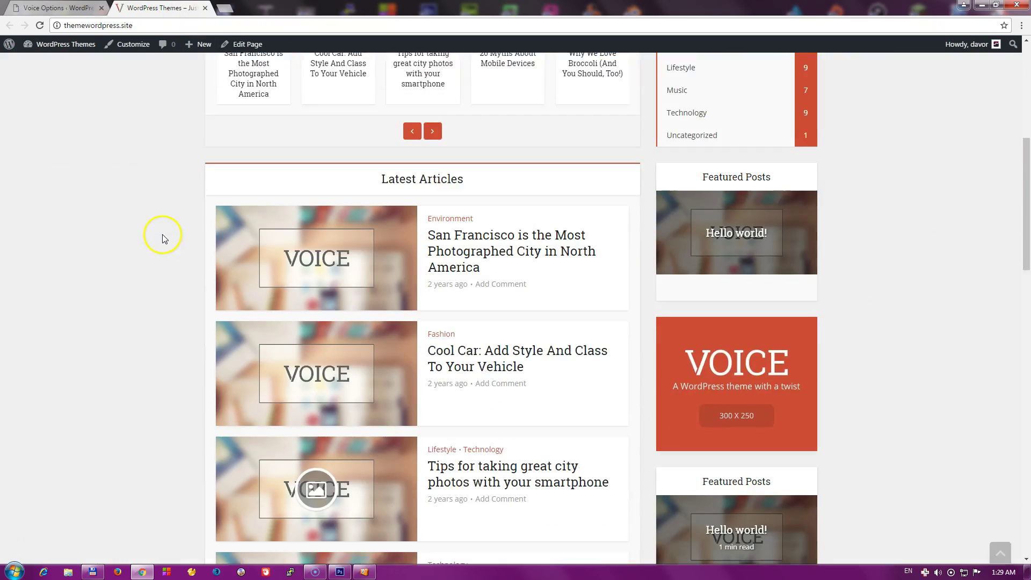
scroll(167, 236, "up", 1)
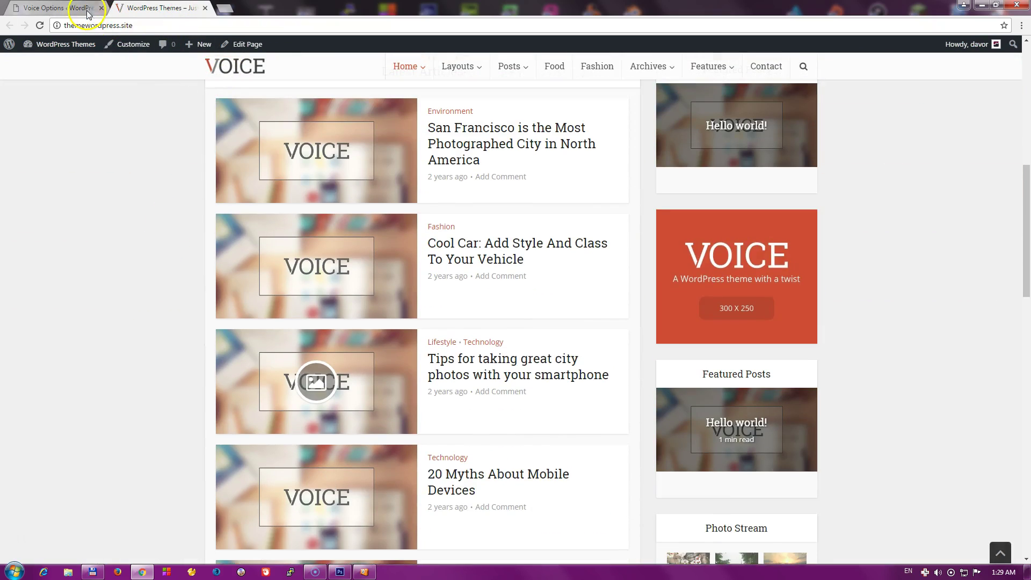
scroll(146, 306, "up", 8)
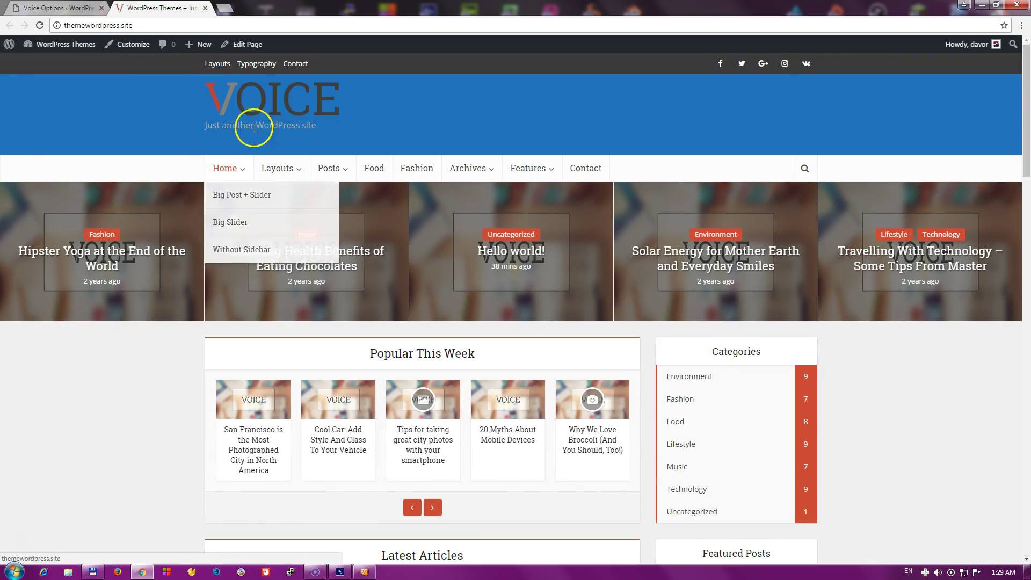
left_click(60, 8)
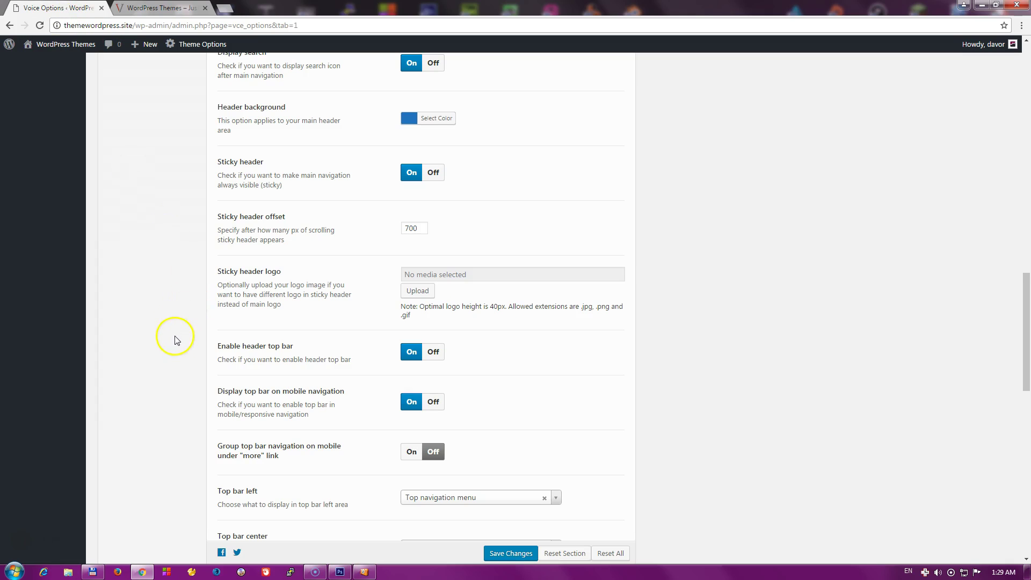
- Review the header top bar options, including the choices for Top bar left, and compare them with the live site's top bar
scroll(177, 344, "down", 3)
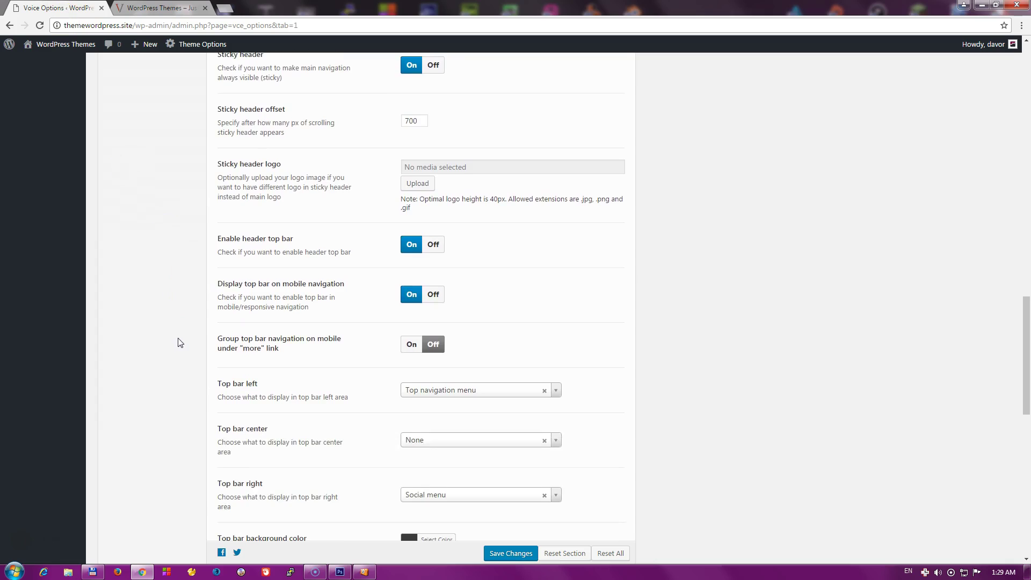
scroll(179, 344, "down", 2)
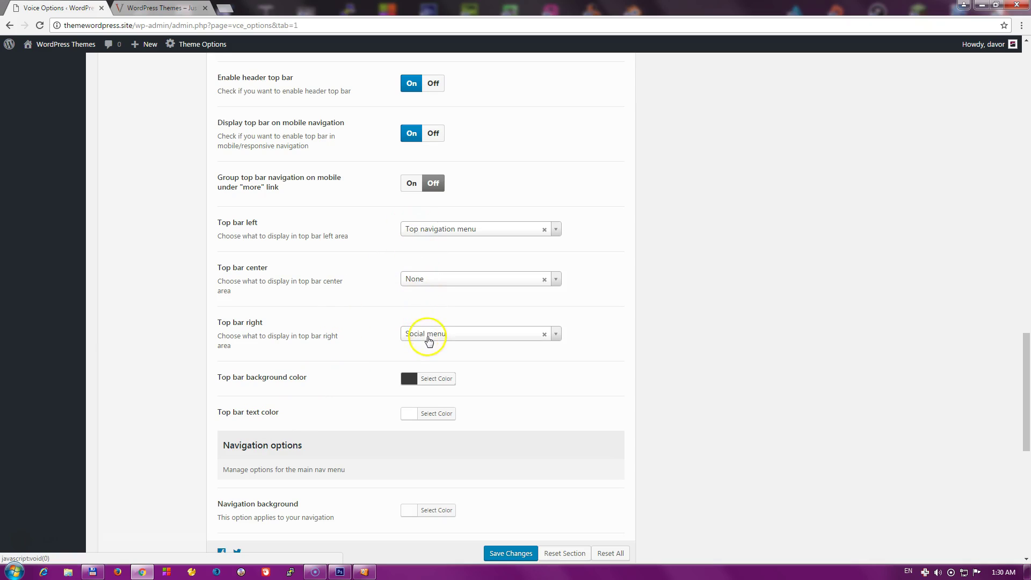
left_click(430, 235)
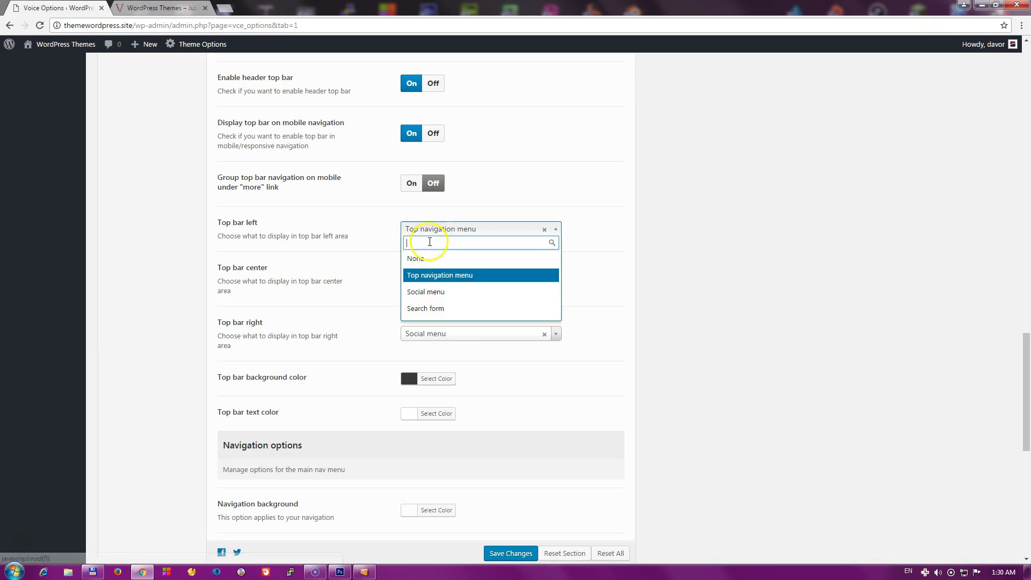
left_click(365, 272)
left_click(161, 8)
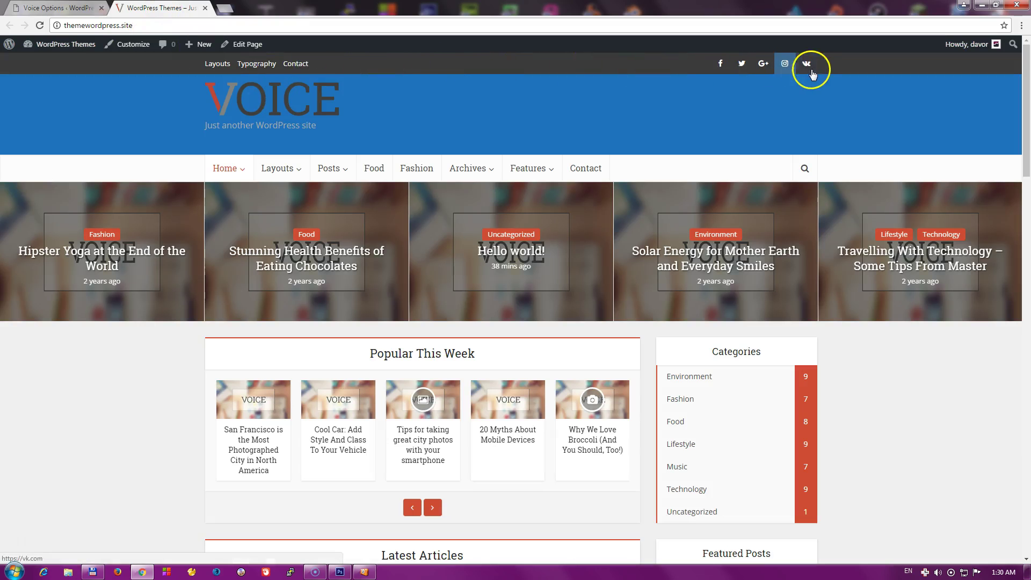
left_click(59, 8)
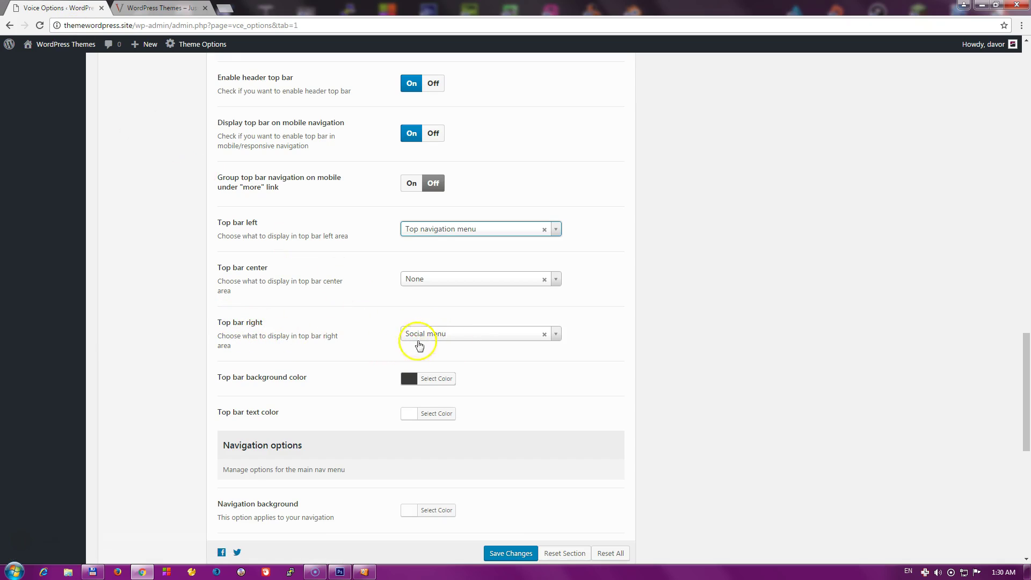
left_click(161, 8)
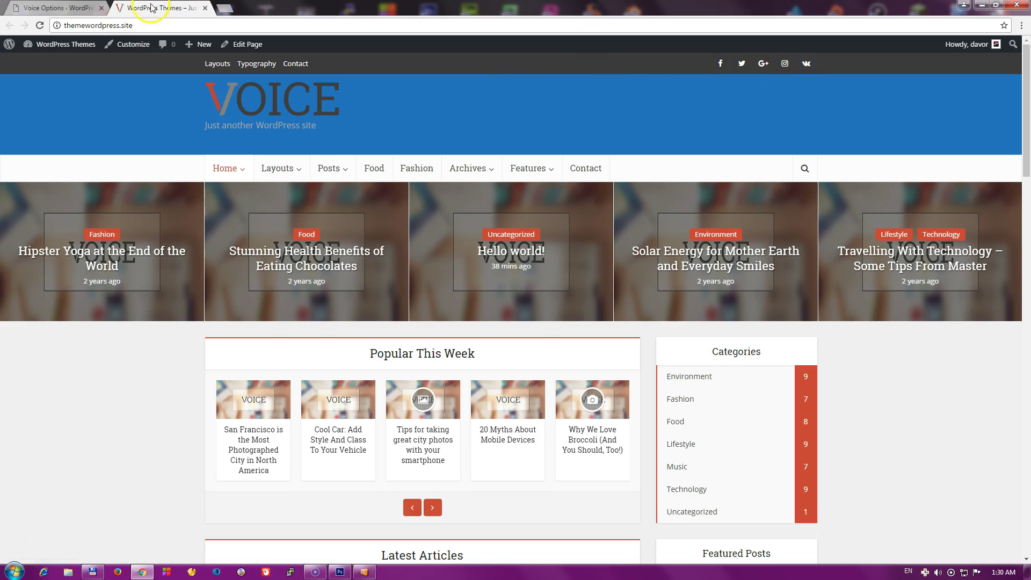
- Set Top bar center to Social menu and Top bar right to Search form, save, and reload the live home page
left_click(81, 7)
left_click(448, 280)
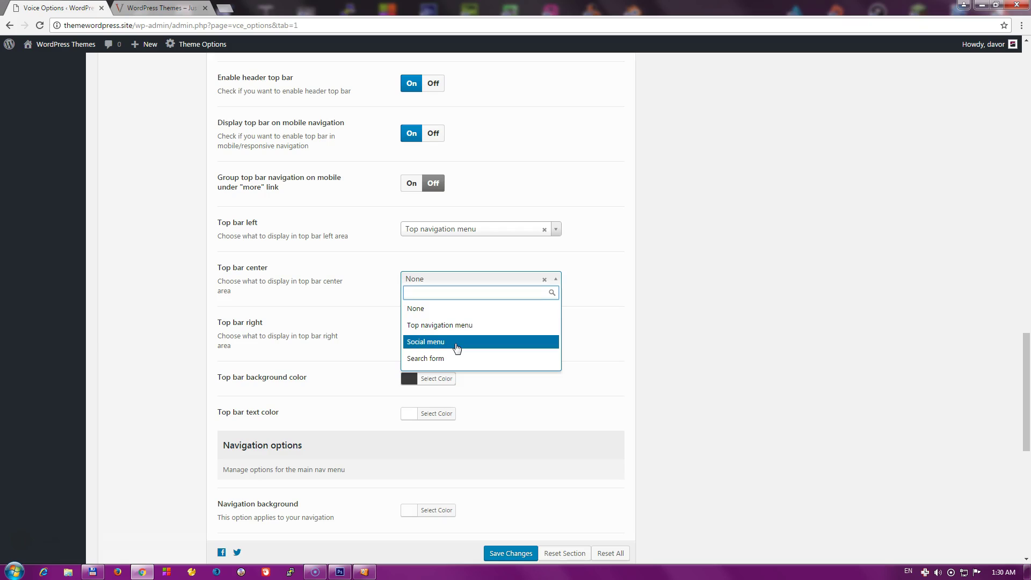
left_click(457, 344)
left_click(444, 337)
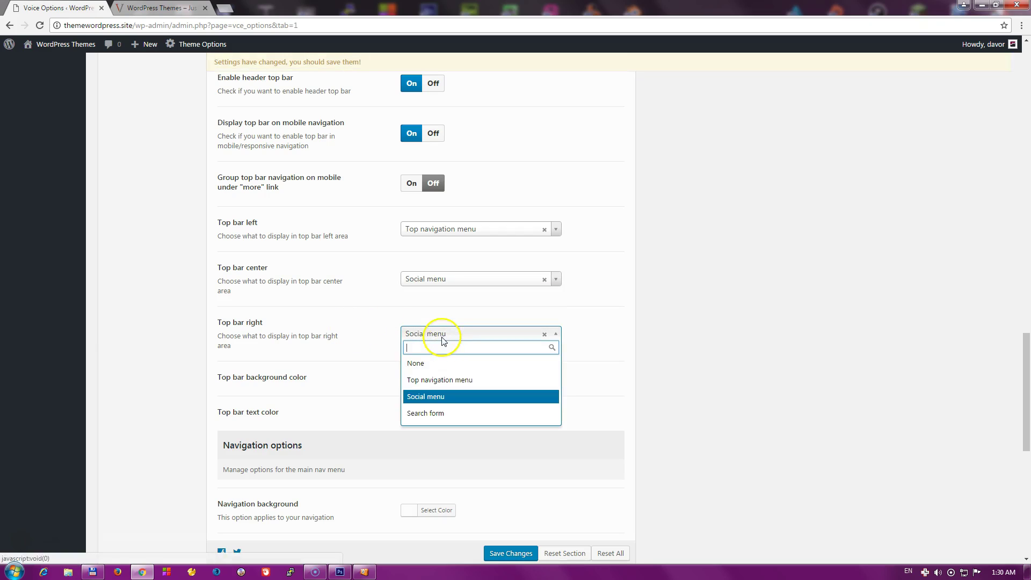
left_click(442, 414)
left_click(500, 554)
left_click(158, 7)
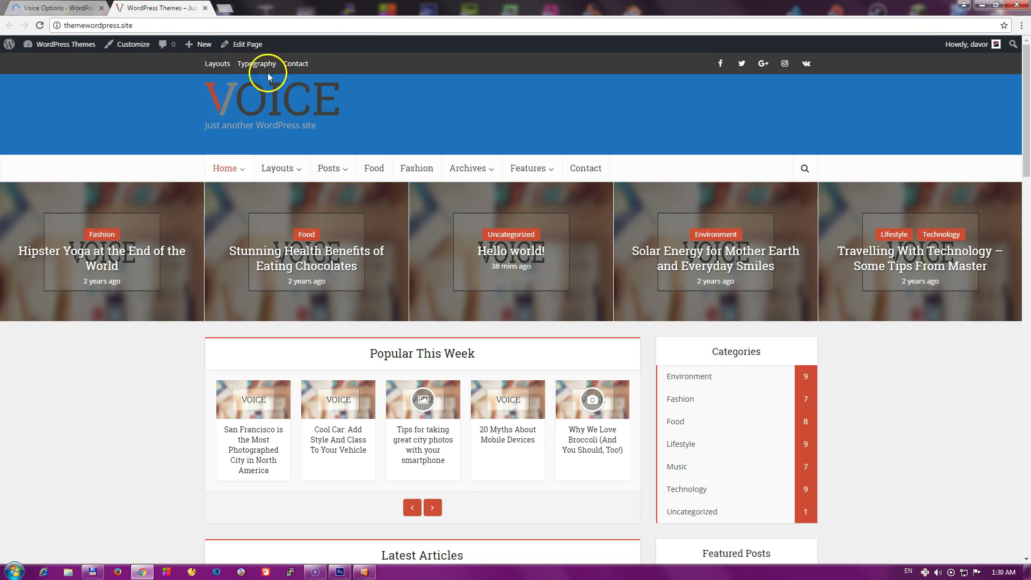
key("F5")
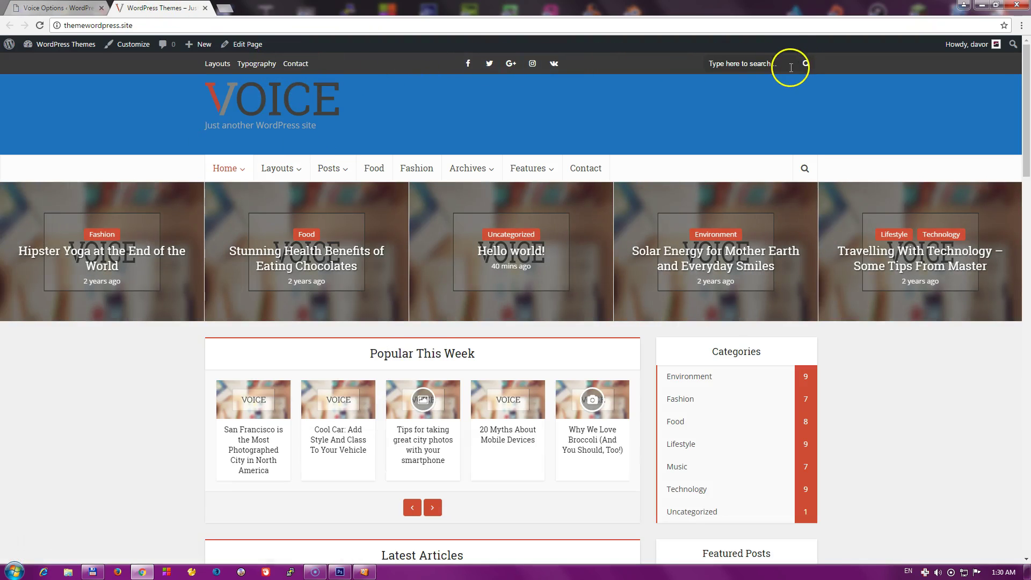
- Change the Navigation accent color in the theme's header options to the preset blue
left_click(77, 7)
scroll(295, 323, "down", 20)
scroll(319, 339, "down", 6)
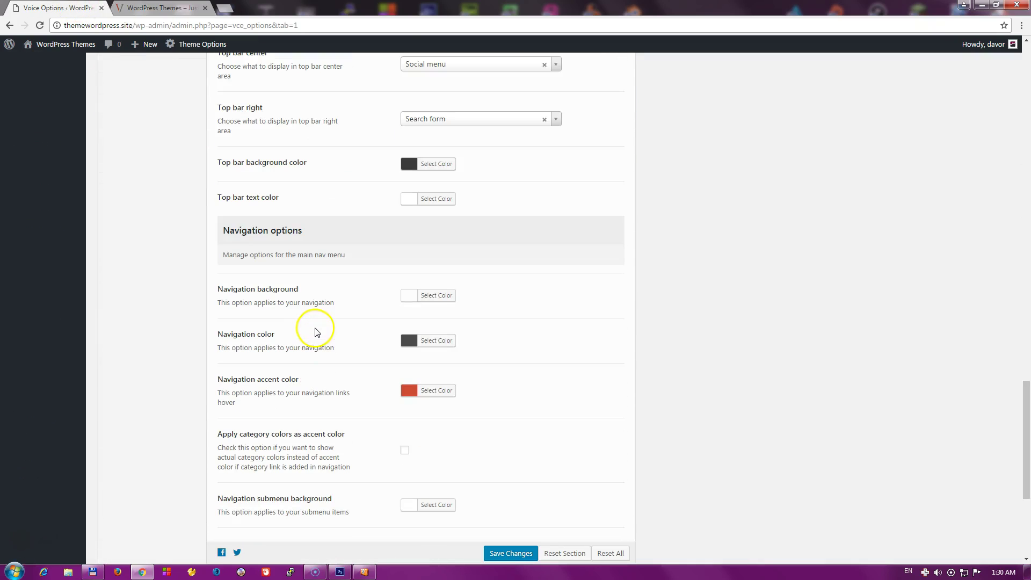
scroll(317, 328, "down", 1)
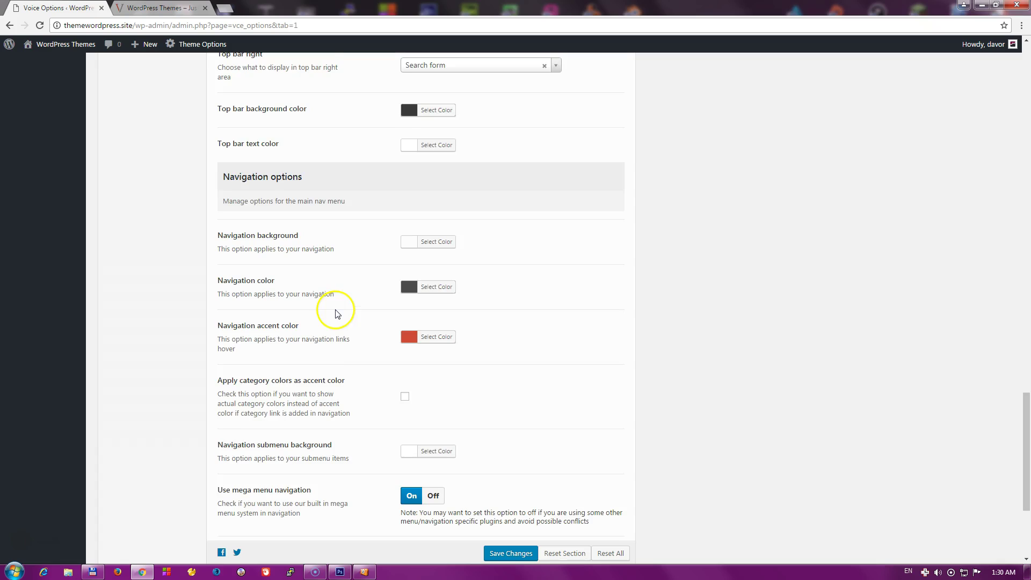
scroll(340, 263, "down", 1)
left_click(408, 282)
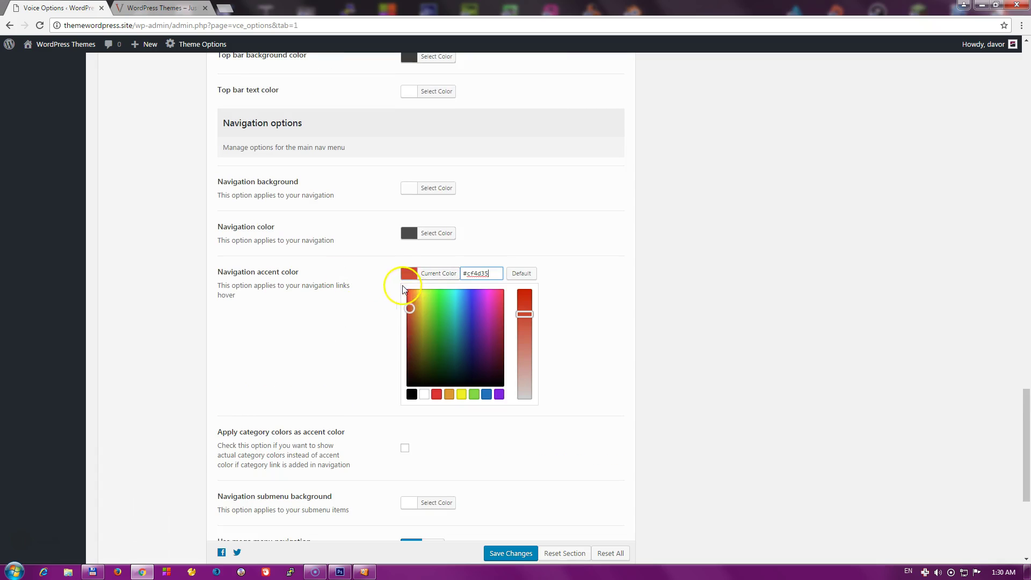
left_click(487, 395)
left_click(317, 366)
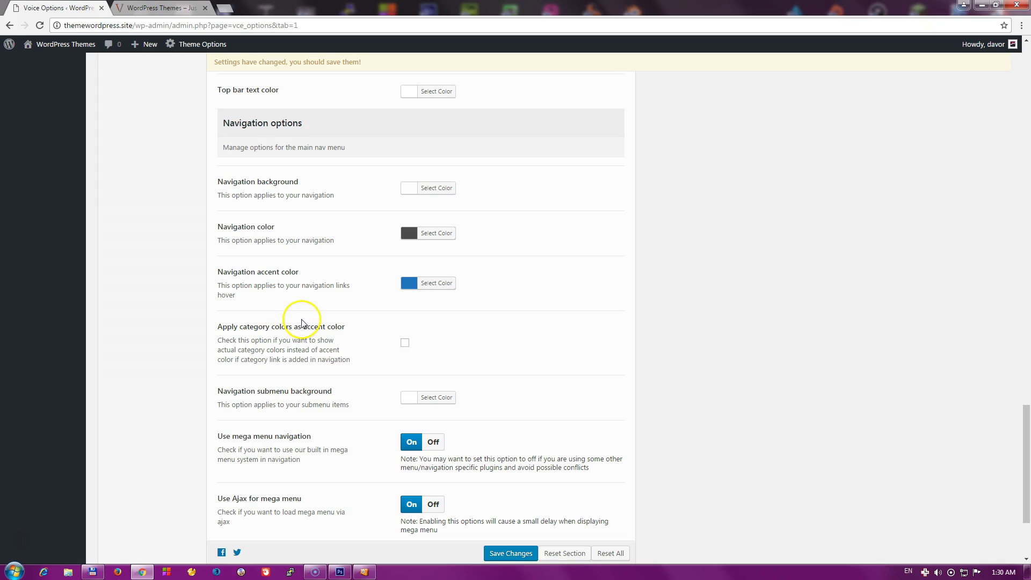
- Look over the remaining navigation and mega menu options, save the header settings, and reload the live home page
scroll(305, 325, "down", 2)
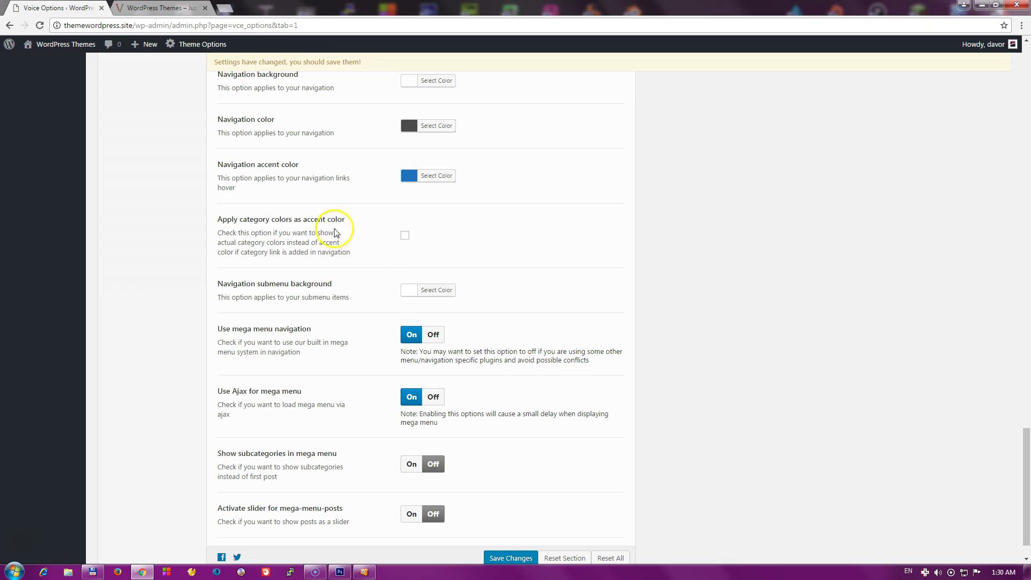
scroll(311, 339, "down", 1)
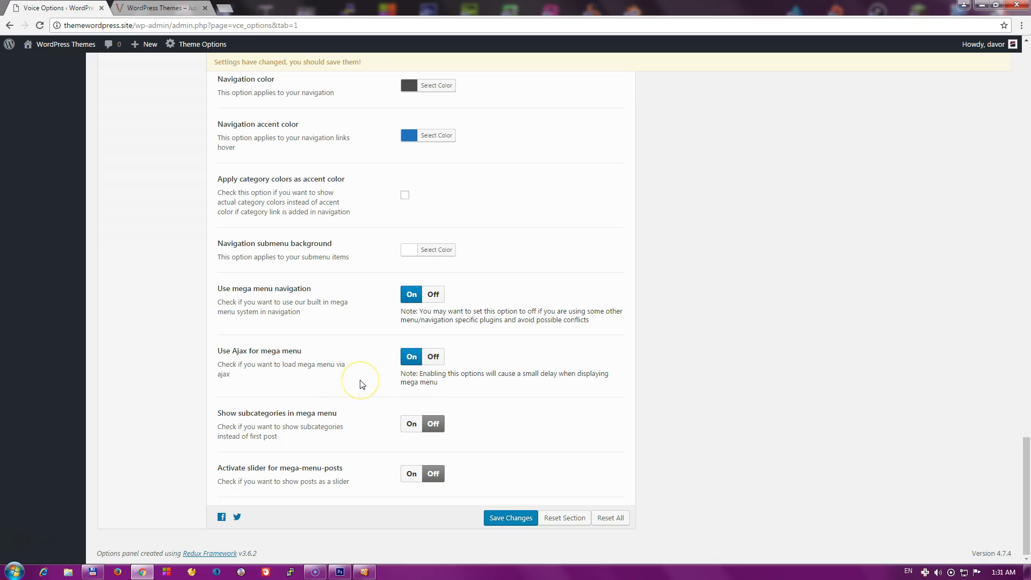
scroll(358, 415, "up", 2)
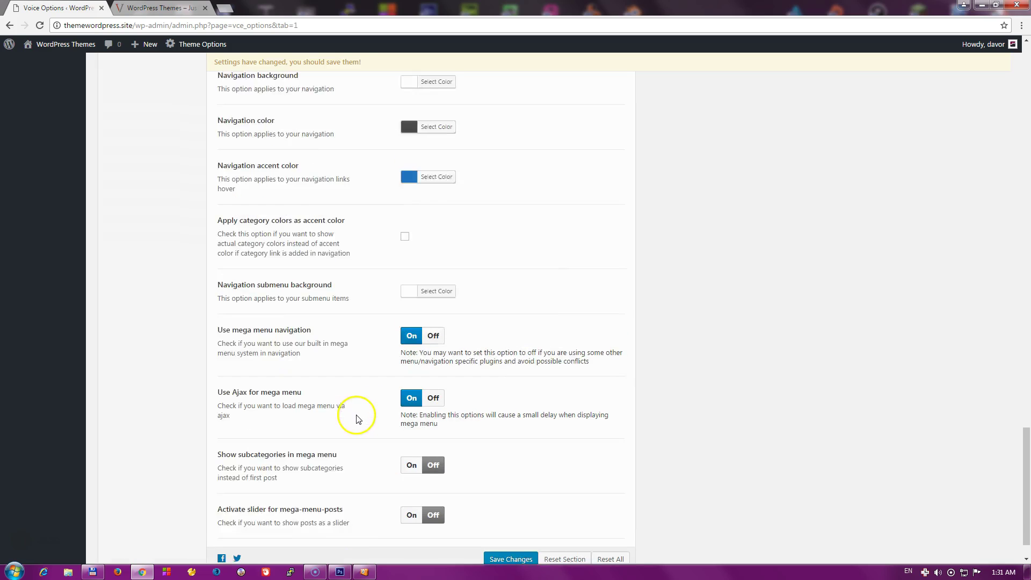
scroll(368, 438, "down", 1)
left_click(496, 520)
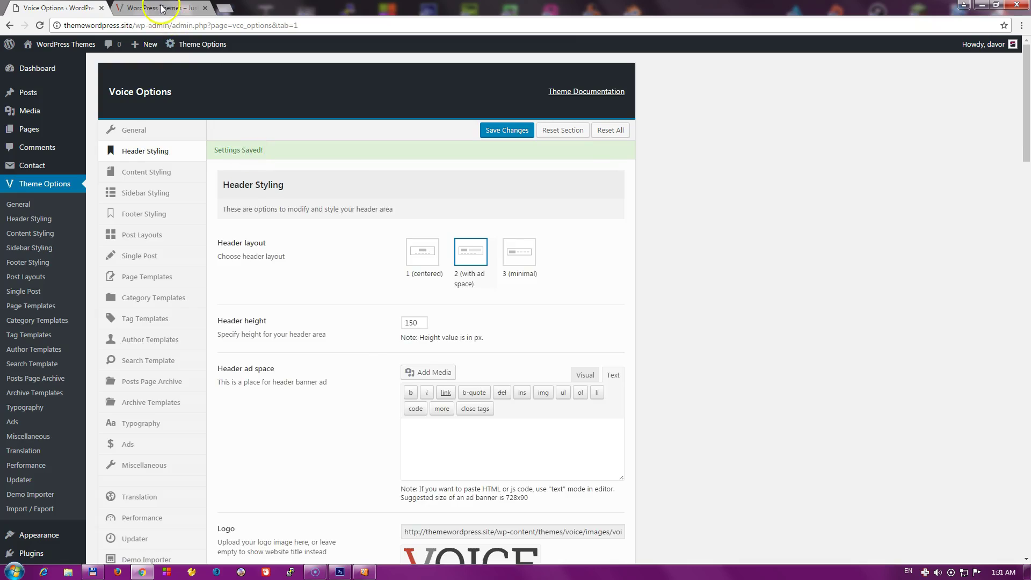
key("ctrl+Tab")
key("F5")
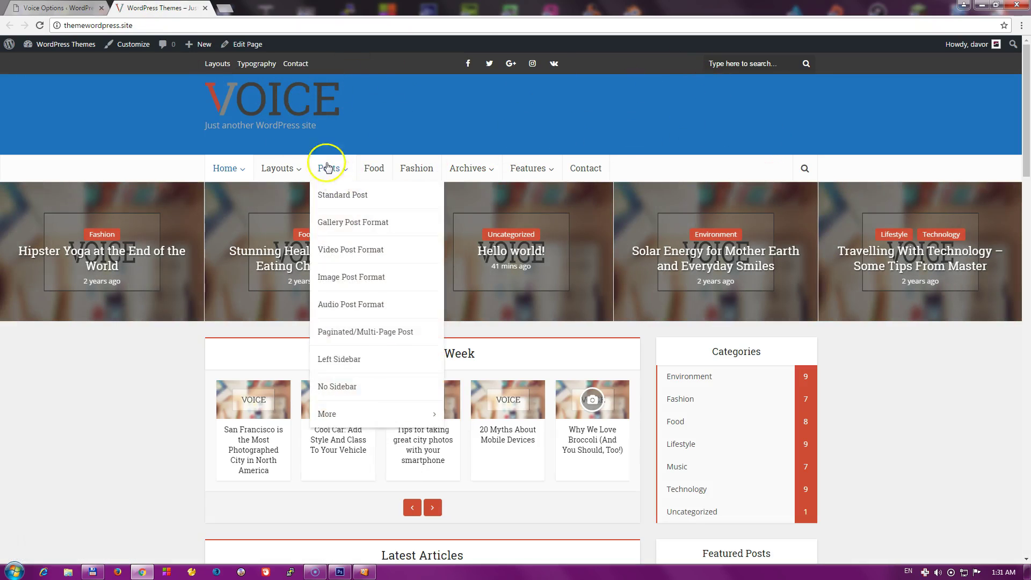
- Open the Content Styling section of the theme options and look through its color settings
key("ctrl+Tab")
scroll(311, 290, "down", 2)
scroll(311, 231, "up", 3)
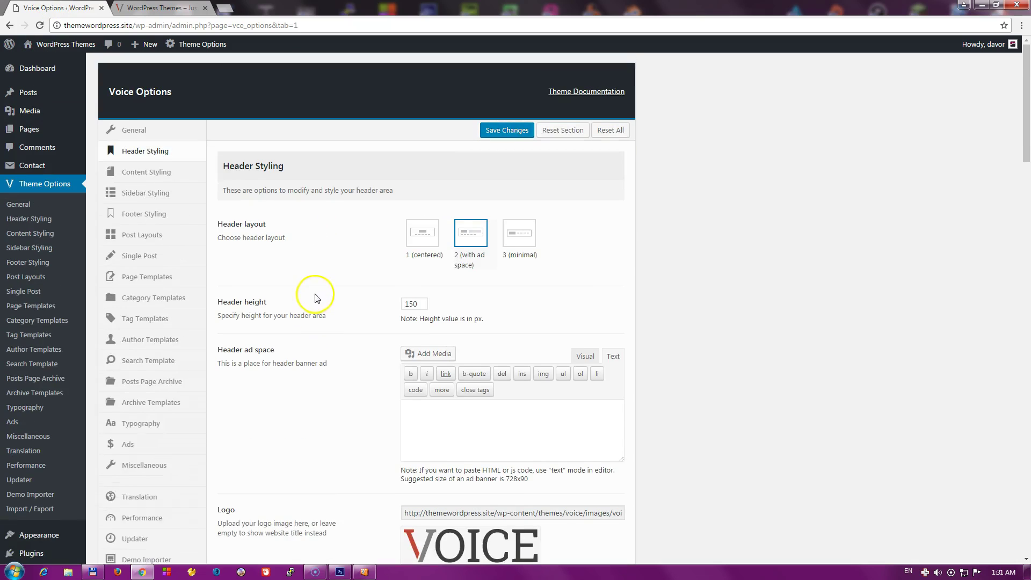
left_click(165, 178)
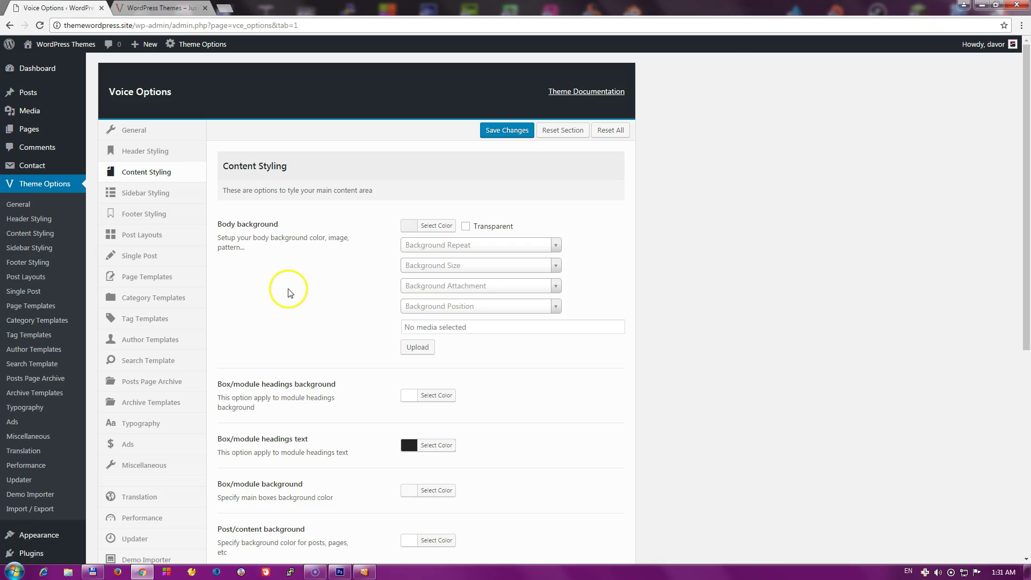
scroll(290, 301, "down", 7)
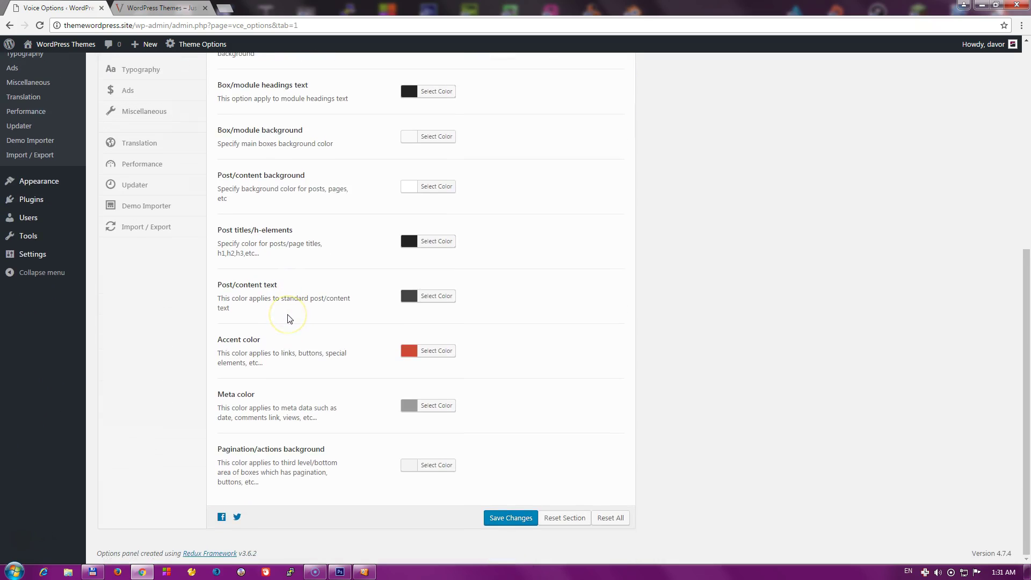
scroll(290, 333, "up", 7)
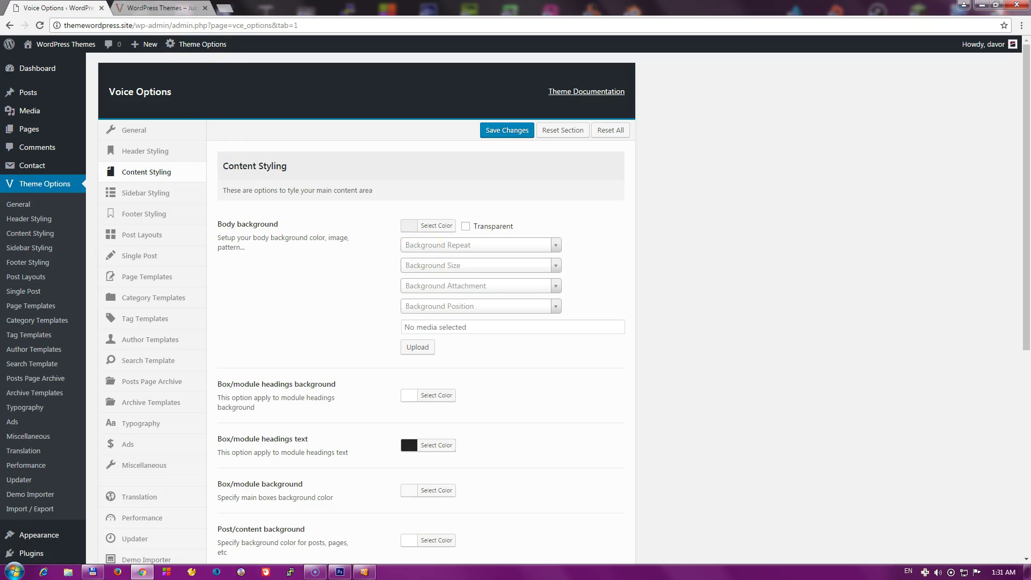
- Set the Body background color to a darker gray and save the theme options
left_click(409, 225)
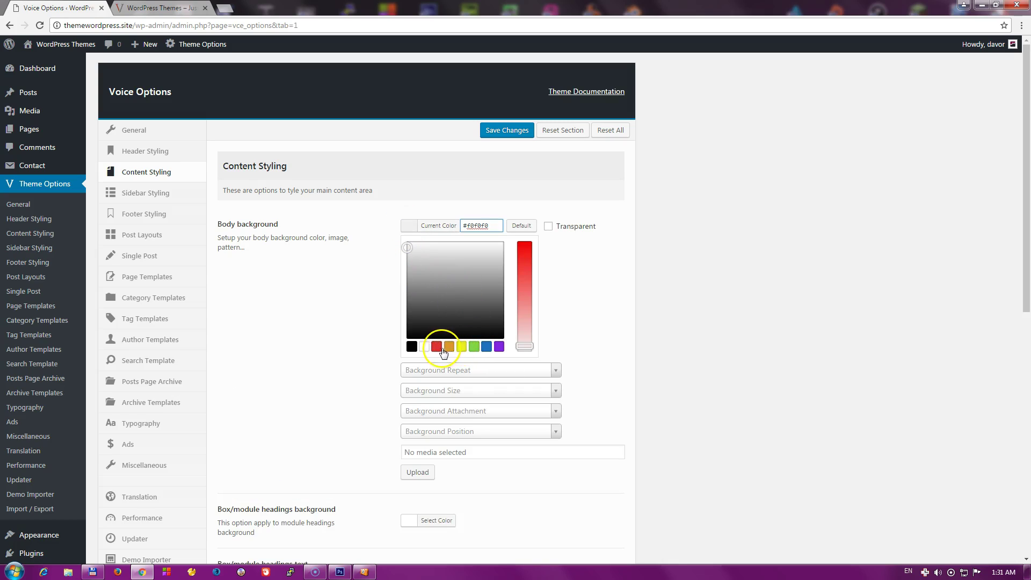
mouse_move(437, 299)
left_mouse_down()
mouse_move(433, 278)
mouse_move(421, 285)
left_mouse_up()
left_click(338, 309)
left_click(502, 130)
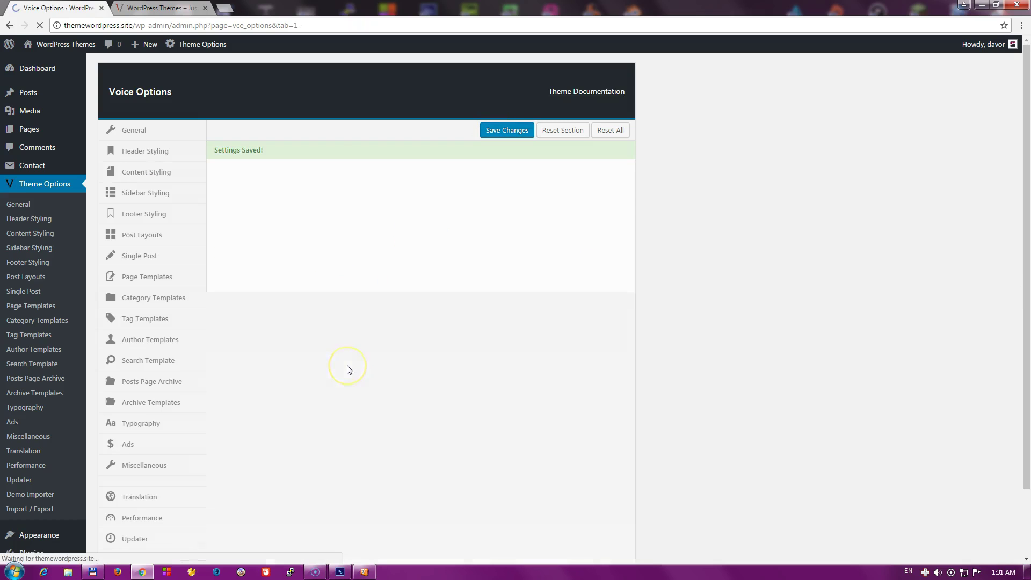
- Examine the box/module heading, box background and post content color options in Content Styling
scroll(347, 349, "down", 2)
scroll(347, 333, "down", 2)
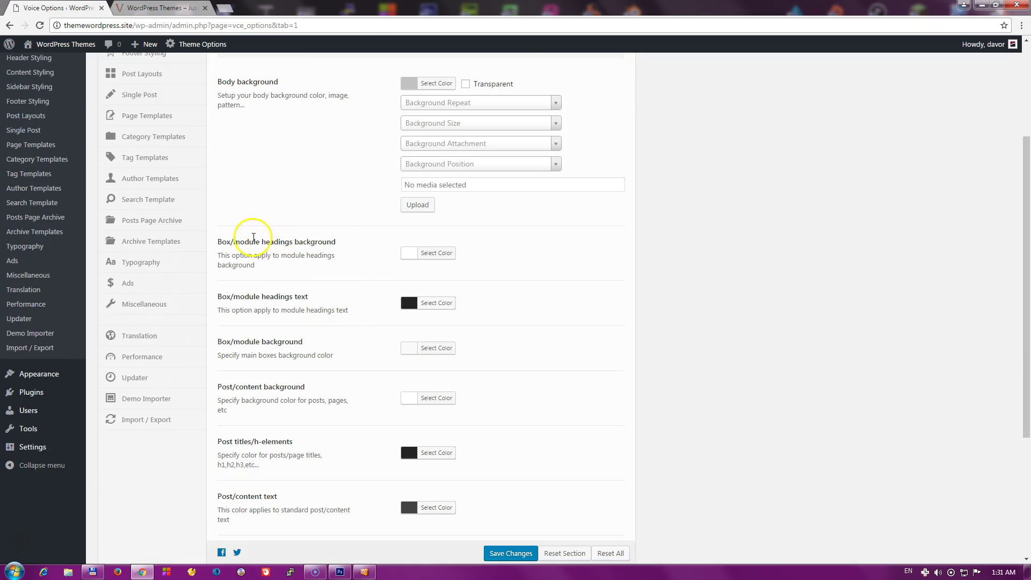
scroll(295, 237, "down", 1)
left_click_drag(220, 242, 299, 226)
left_click(304, 278)
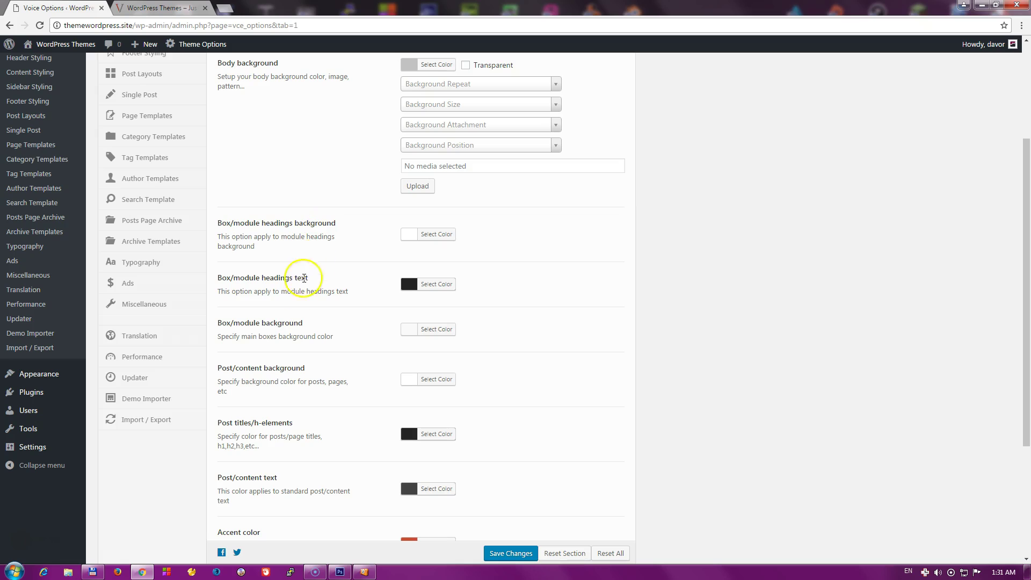
scroll(322, 308, "down", 1)
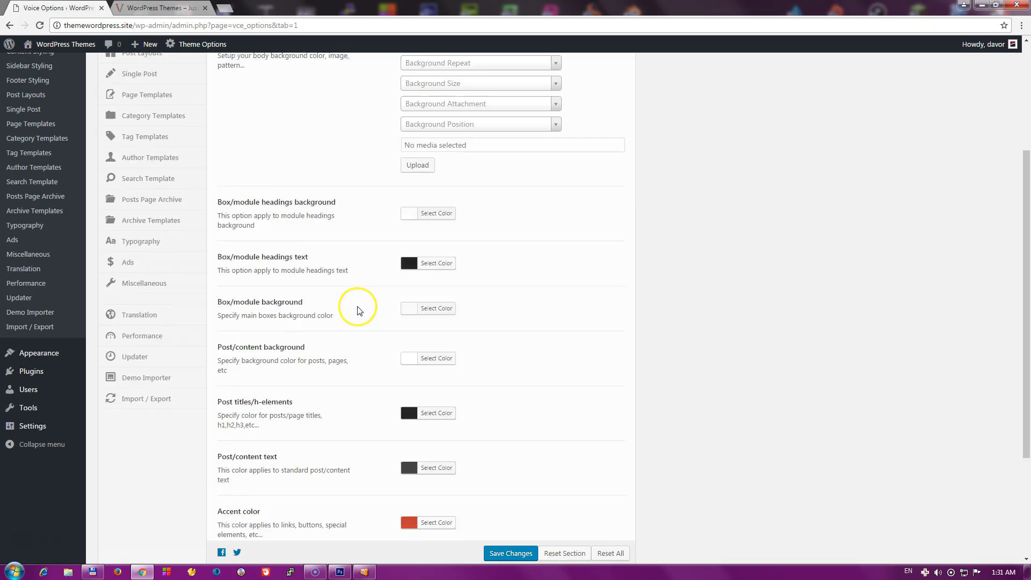
- Set the content Accent color to the palette's blue and save the theme options
scroll(339, 310, "down", 2)
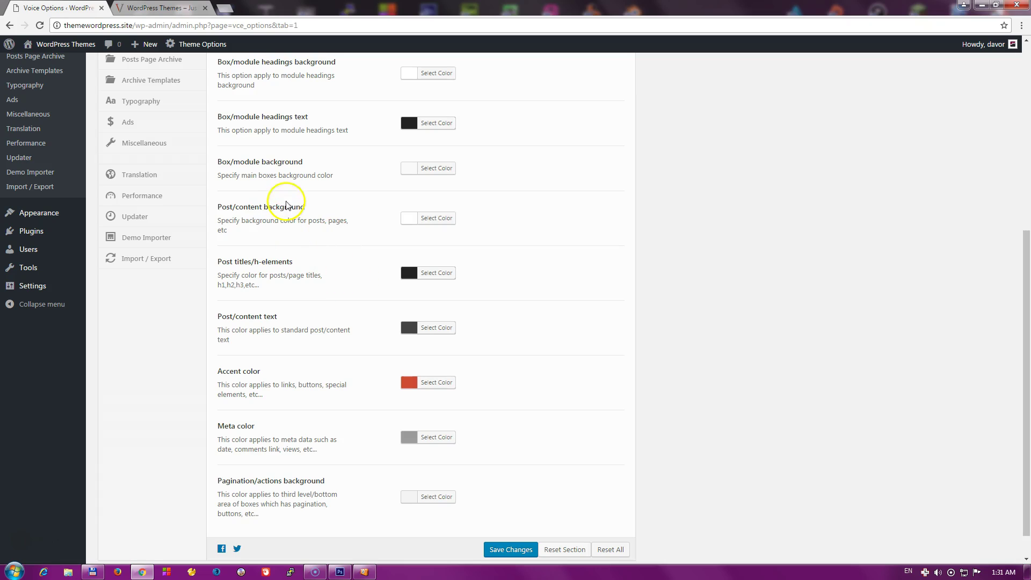
scroll(351, 289, "down", 1)
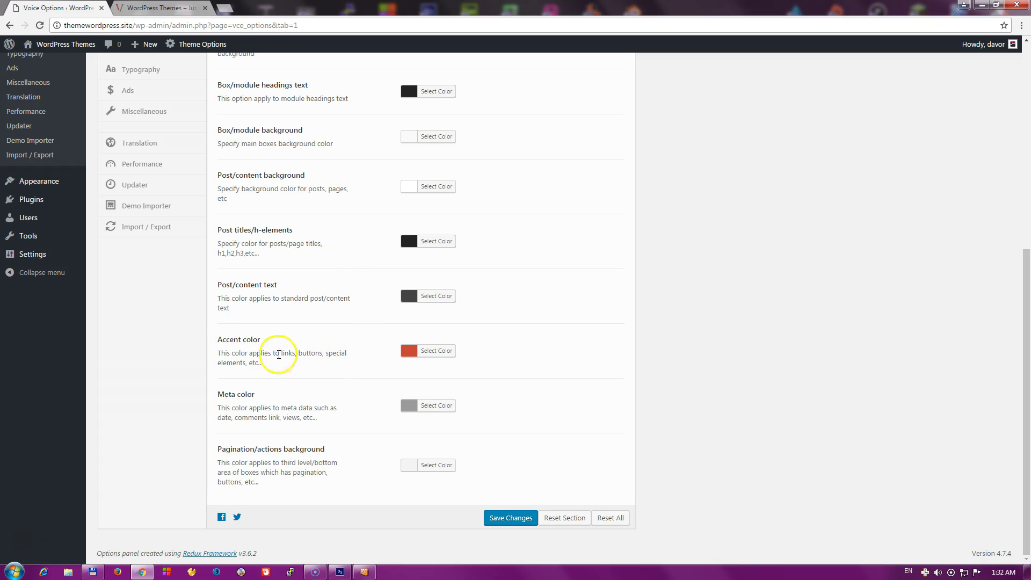
left_click(410, 354)
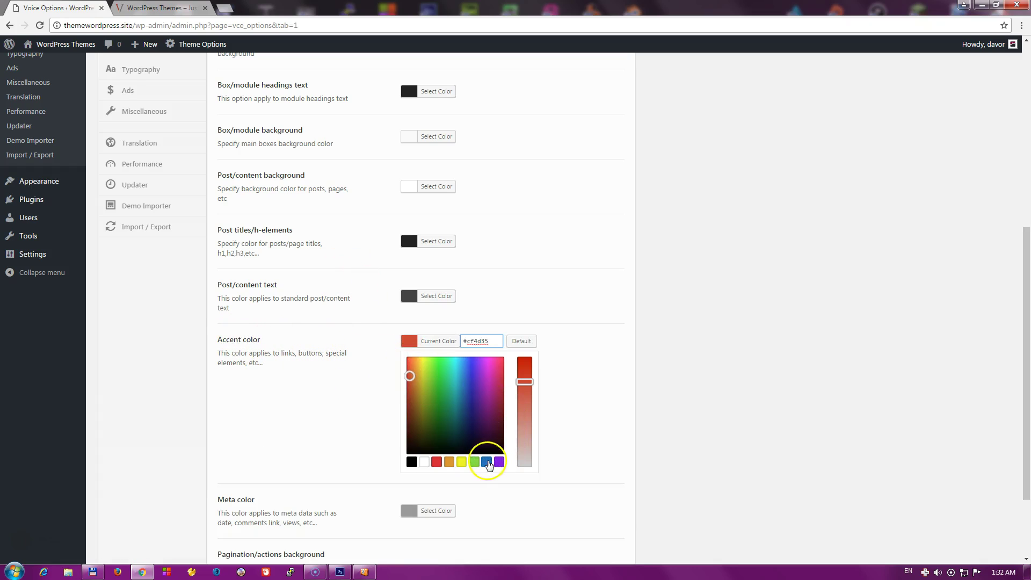
left_click(487, 462)
left_click(306, 431)
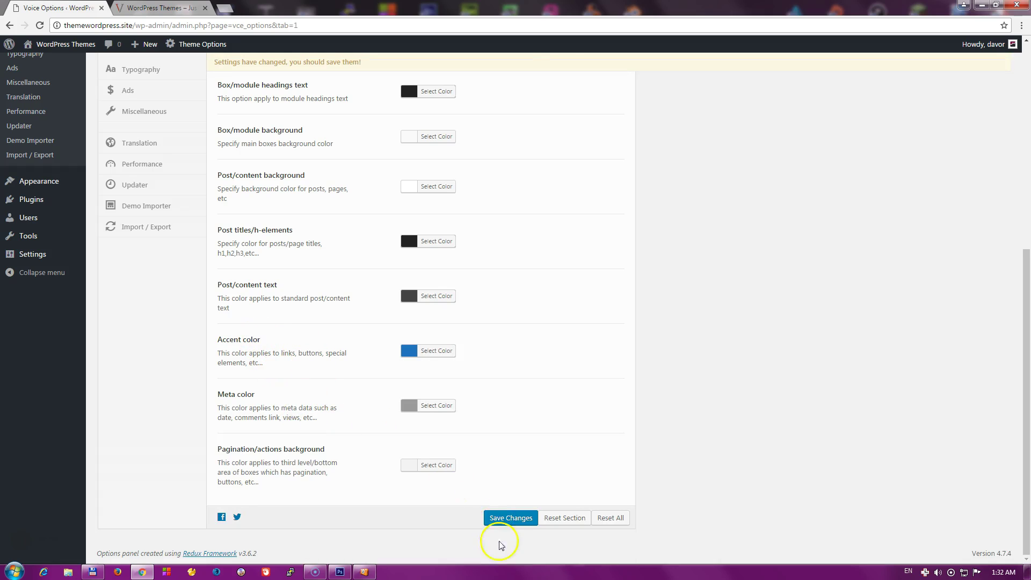
left_click(508, 524)
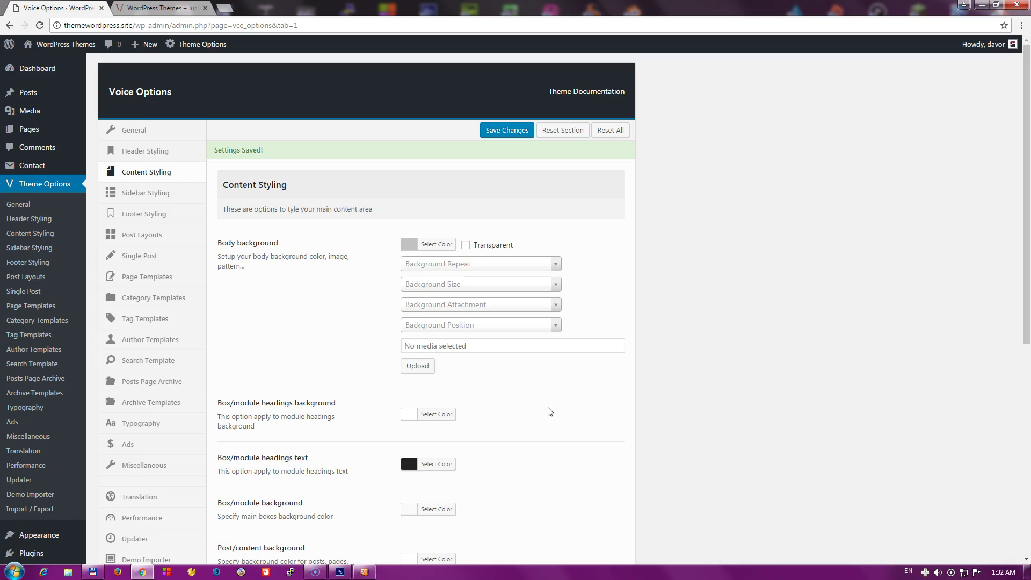
- Examine the accent, meta and pagination color options in Content Styling and save the theme options again
scroll(559, 405, "down", 7)
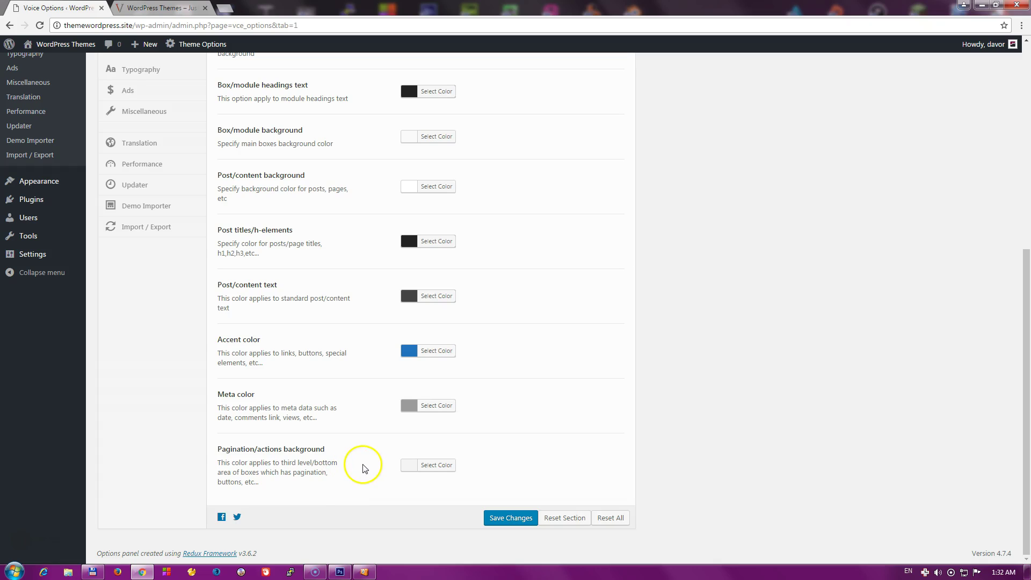
double_click(221, 342)
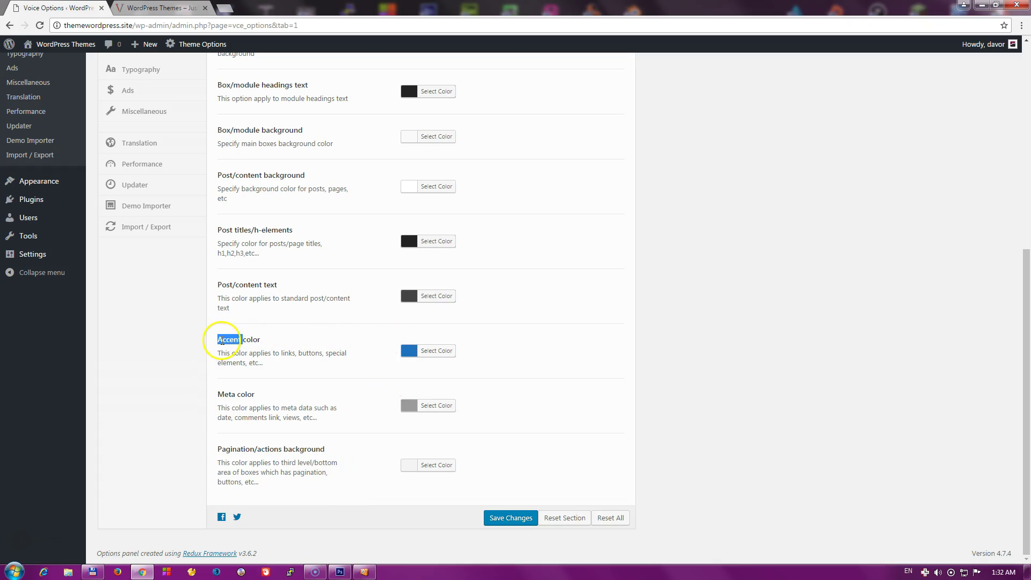
left_click(227, 340)
double_click(252, 341)
left_click(237, 340)
double_click(229, 341)
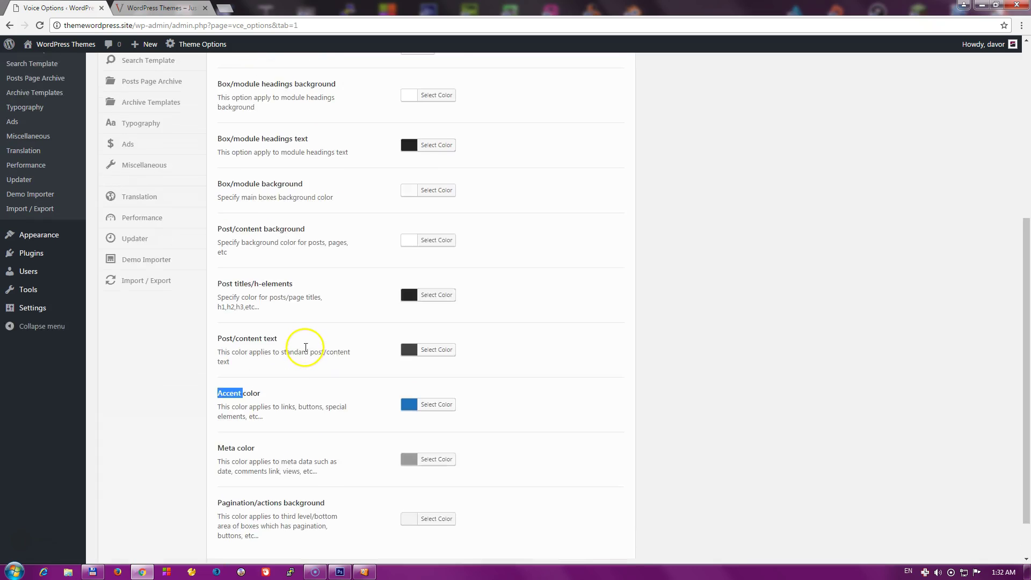
left_click(486, 503)
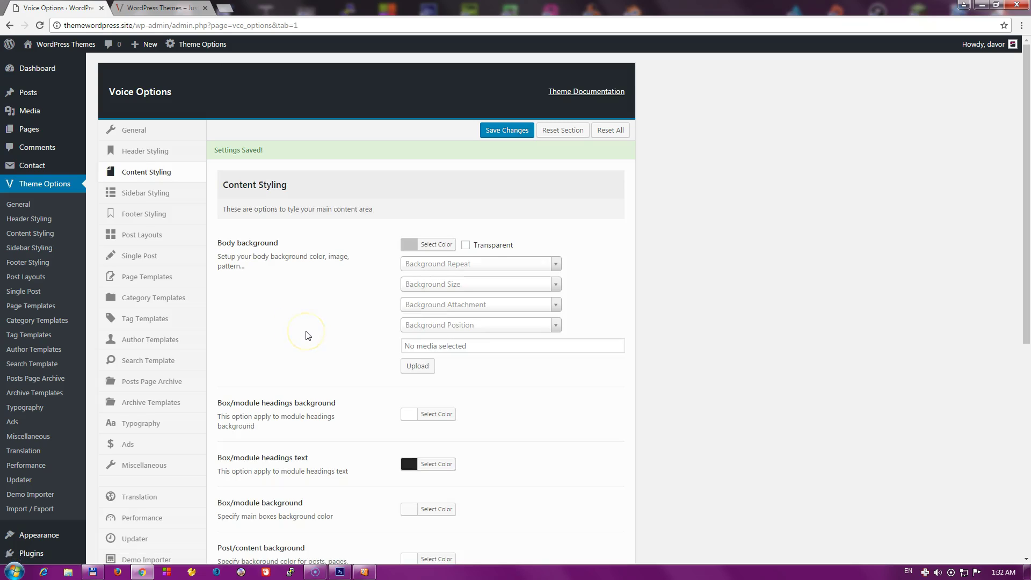
- In Sidebar Styling, set the Widget accent color to the palette's blue and save the theme options
left_click(159, 194)
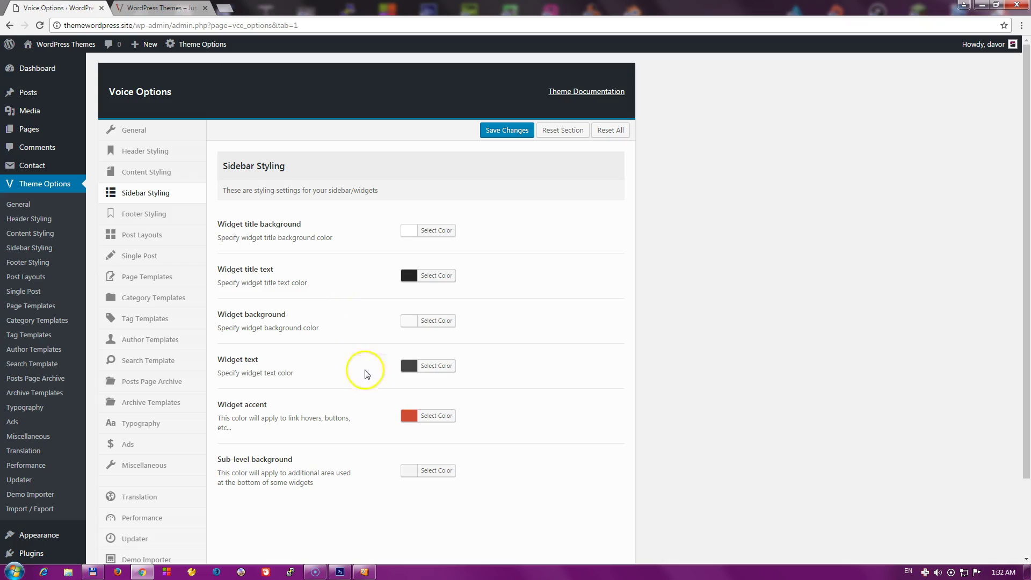
left_click(408, 407)
left_click(486, 527)
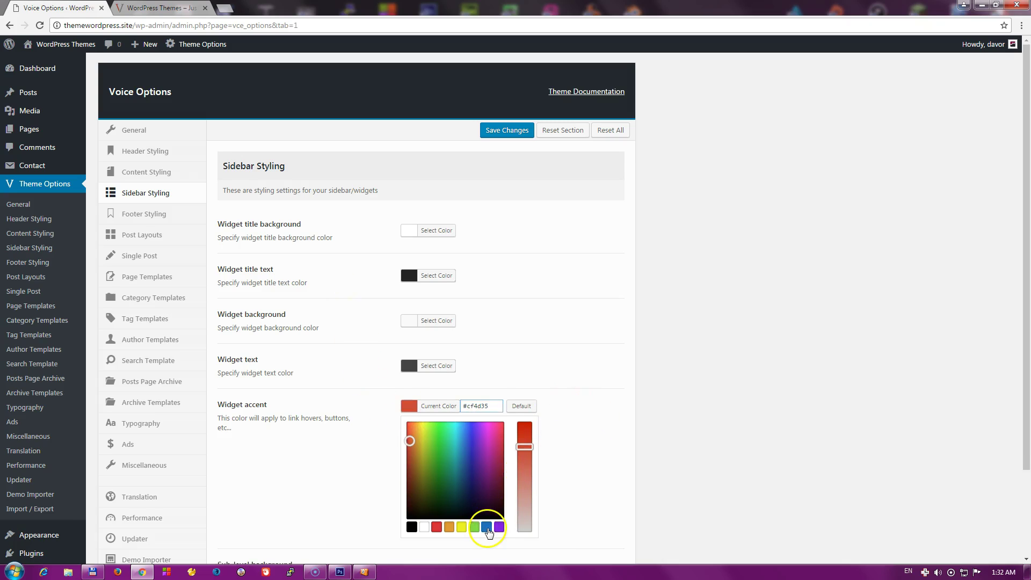
left_click(506, 132)
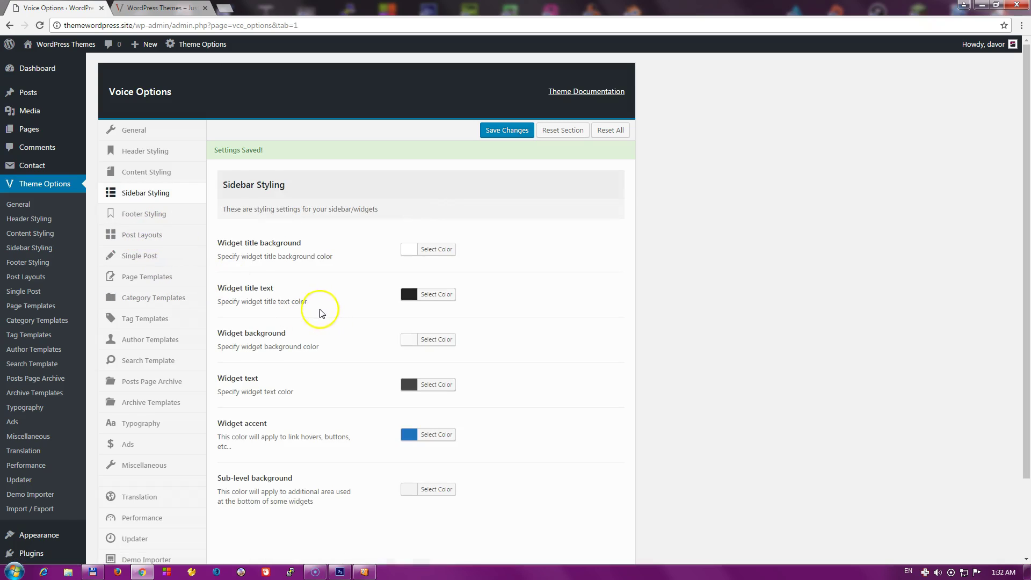
- Open the Footer Styling section, look at its Enable Footer option, and glance through the live home page
left_click(172, 222)
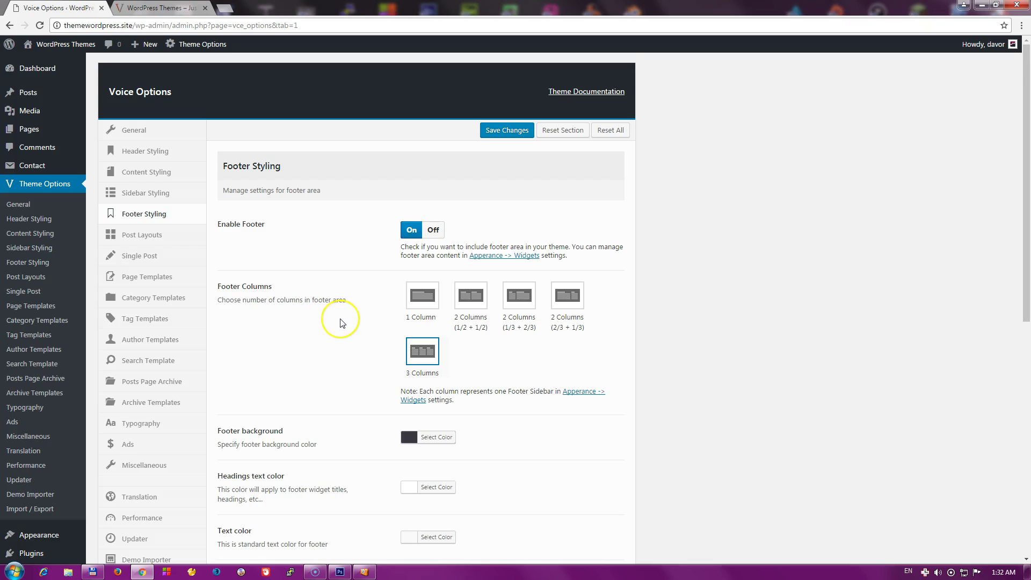
scroll(349, 253, "down", 1)
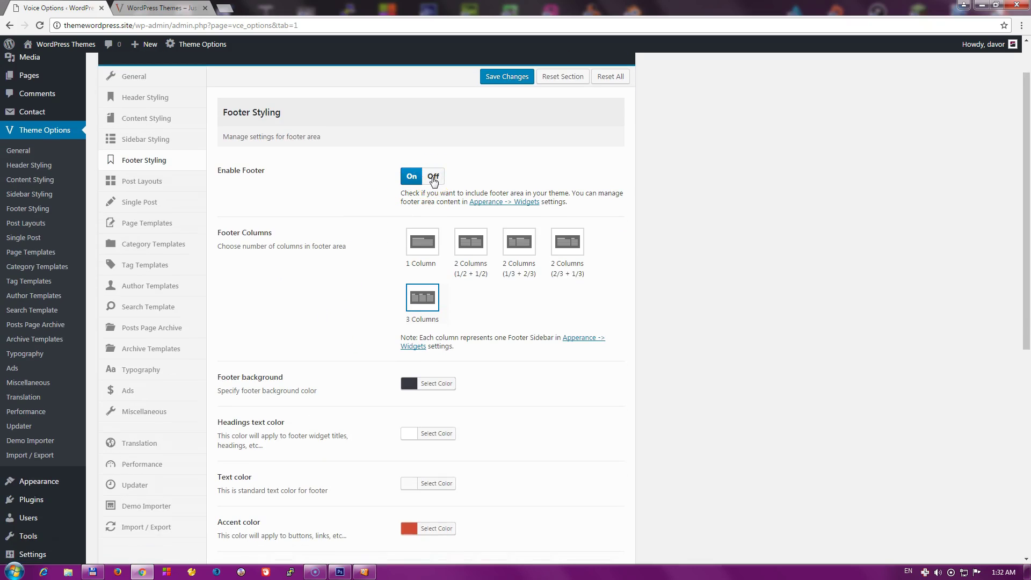
left_click(161, 8)
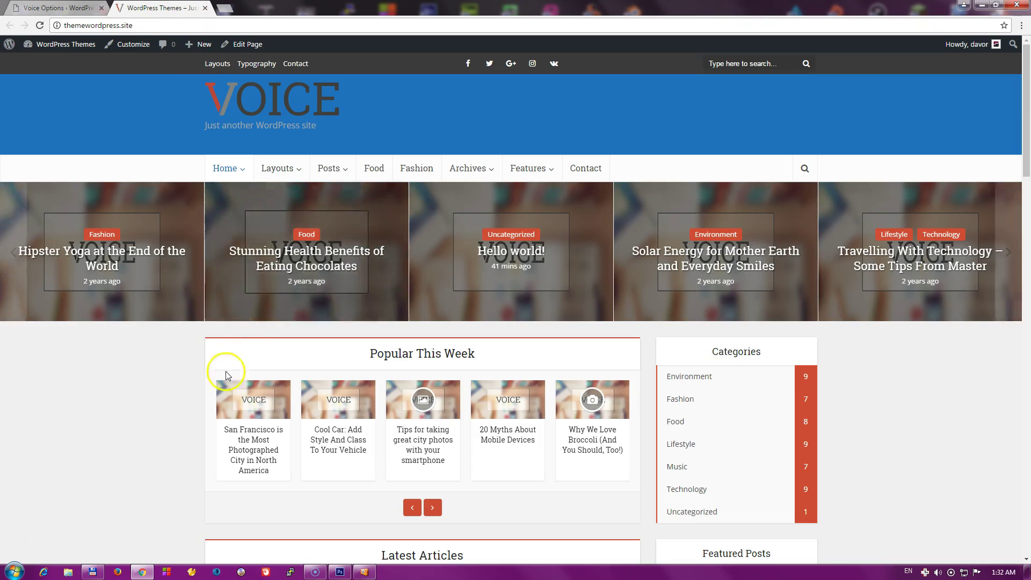
scroll(164, 398, "down", 5)
scroll(164, 398, "up", 5)
left_click(33, 8)
scroll(330, 263, "down", 1)
scroll(330, 263, "up", 1)
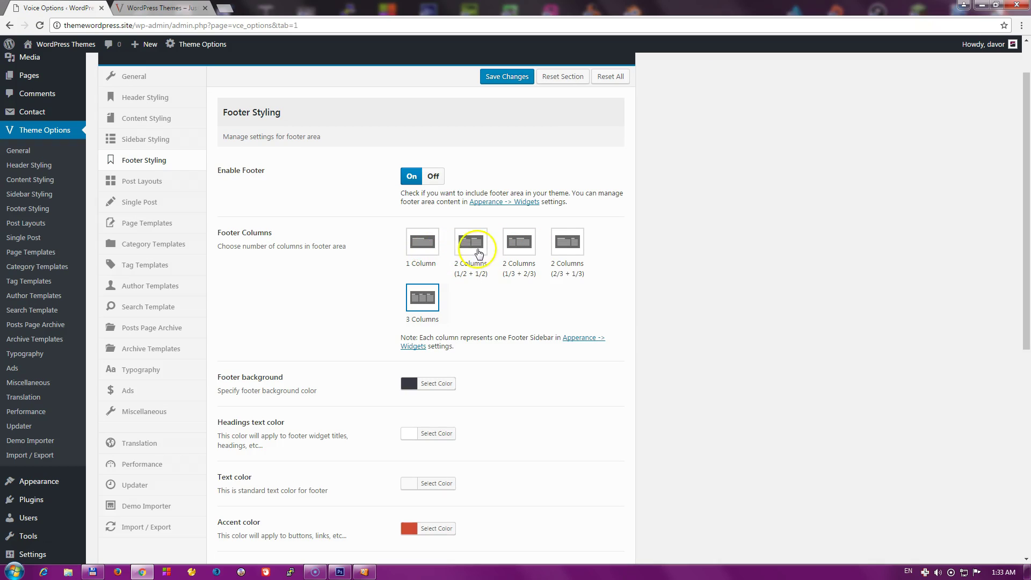
- Examine the footer columns, footer colors, copyright text and bottom bar options in Footer Styling
scroll(334, 435, "down", 1)
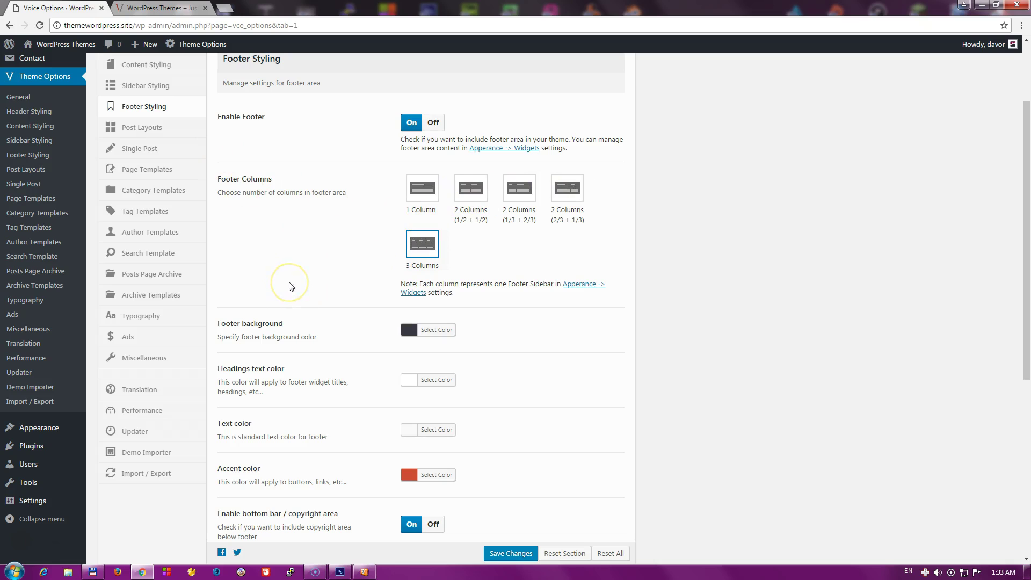
scroll(310, 263, "down", 3)
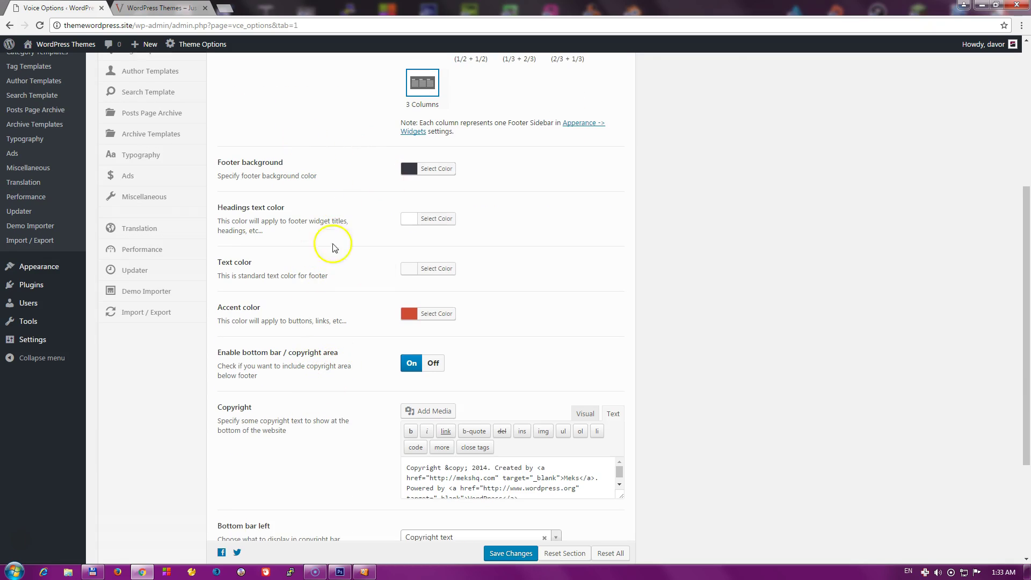
scroll(337, 280, "down", 1)
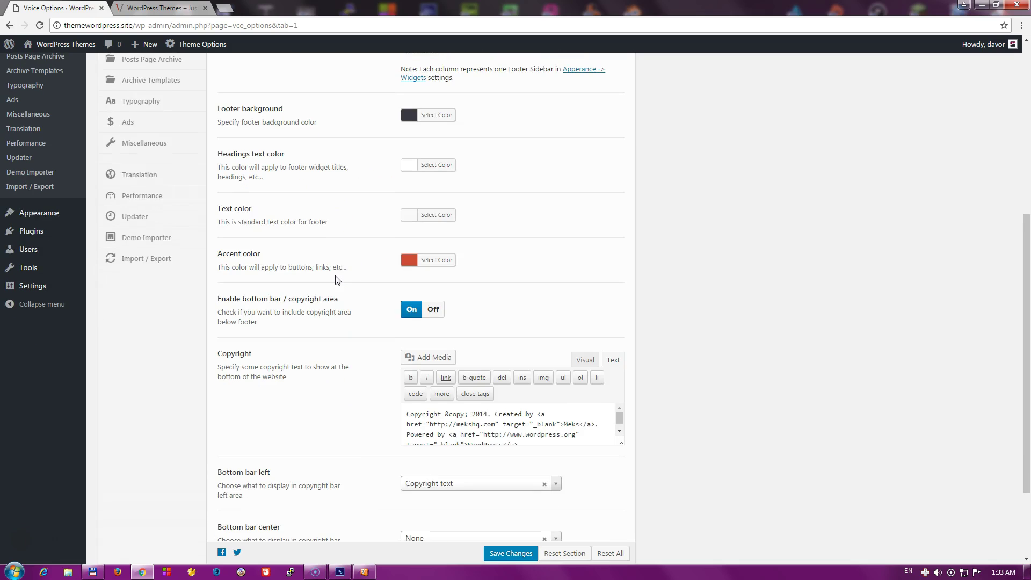
scroll(336, 295, "down", 2)
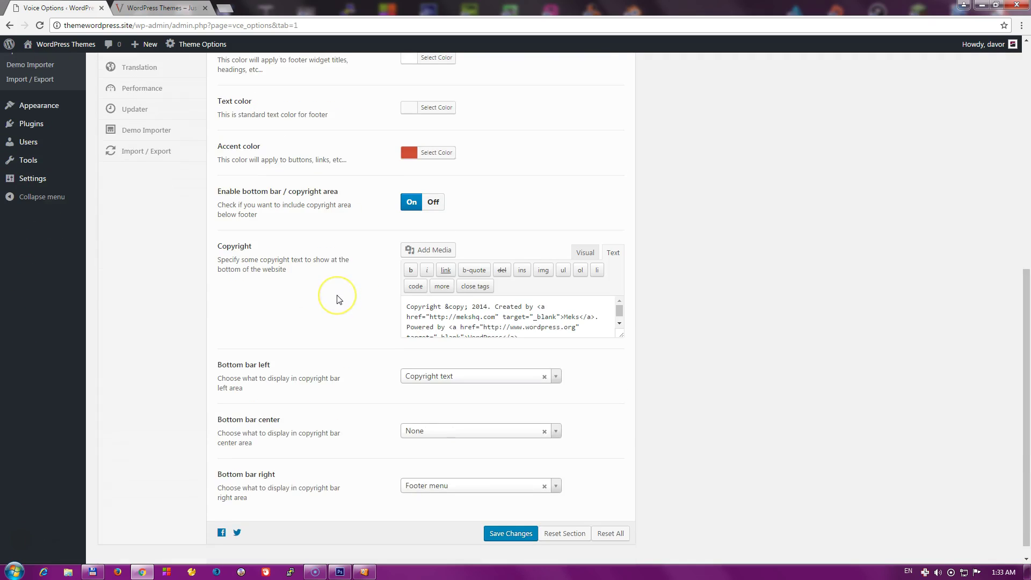
scroll(338, 300, "down", 1)
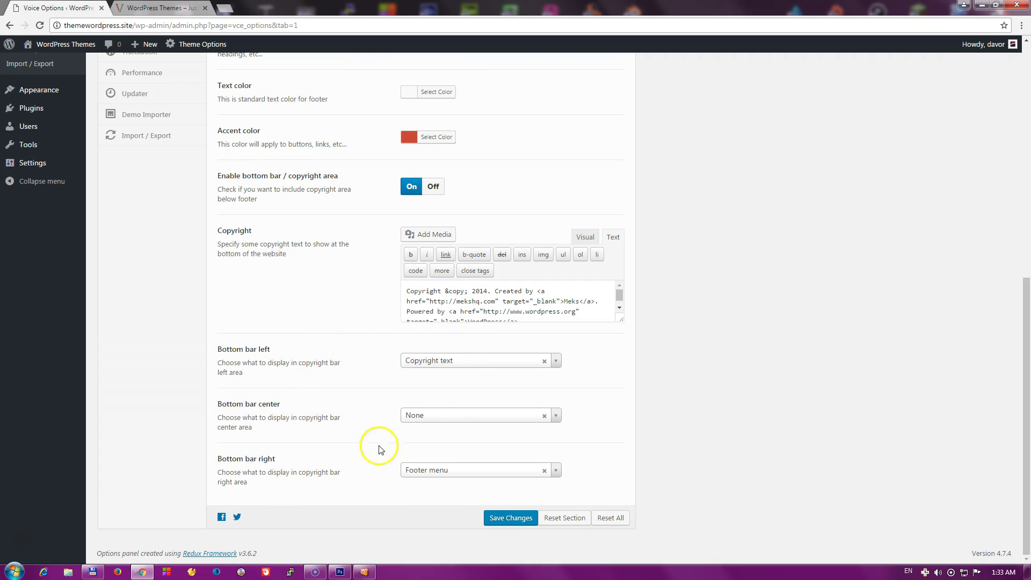
- Inspect the footer and copyright bar on the live home page, returning to the Footer Styling options
left_click(161, 8)
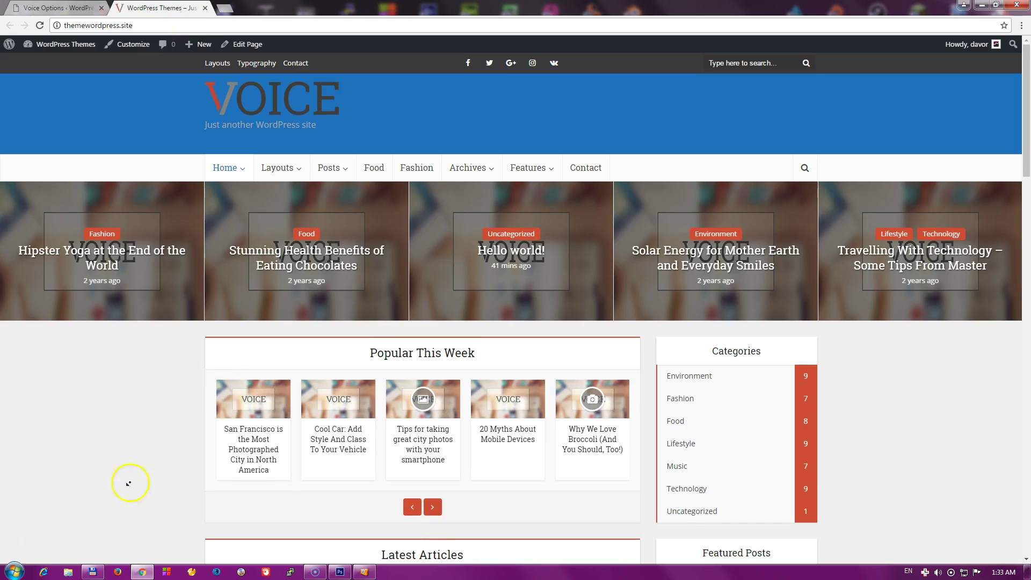
scroll(126, 530, "down", 20)
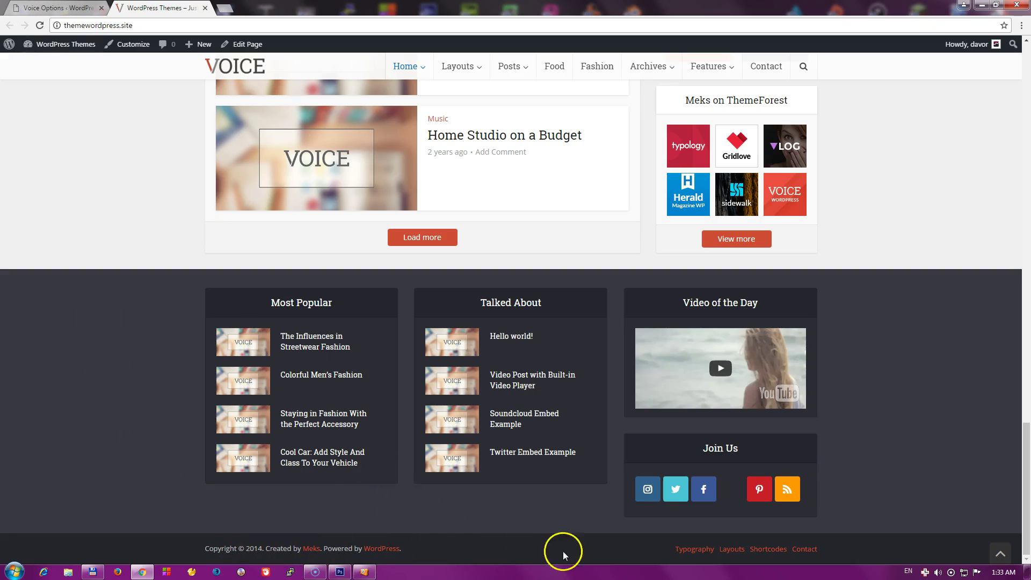
left_click(57, 8)
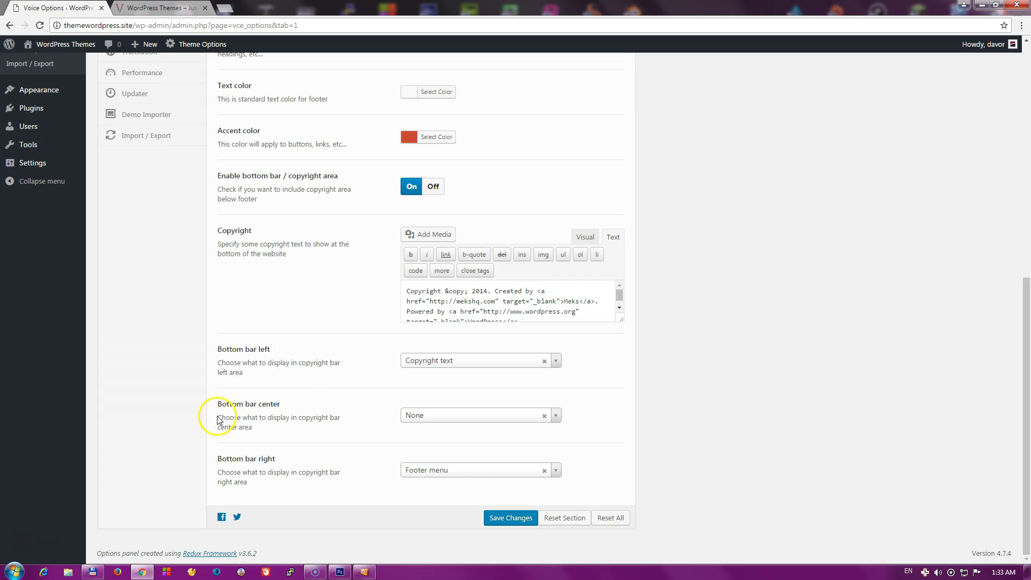
scroll(260, 430, "up", 8)
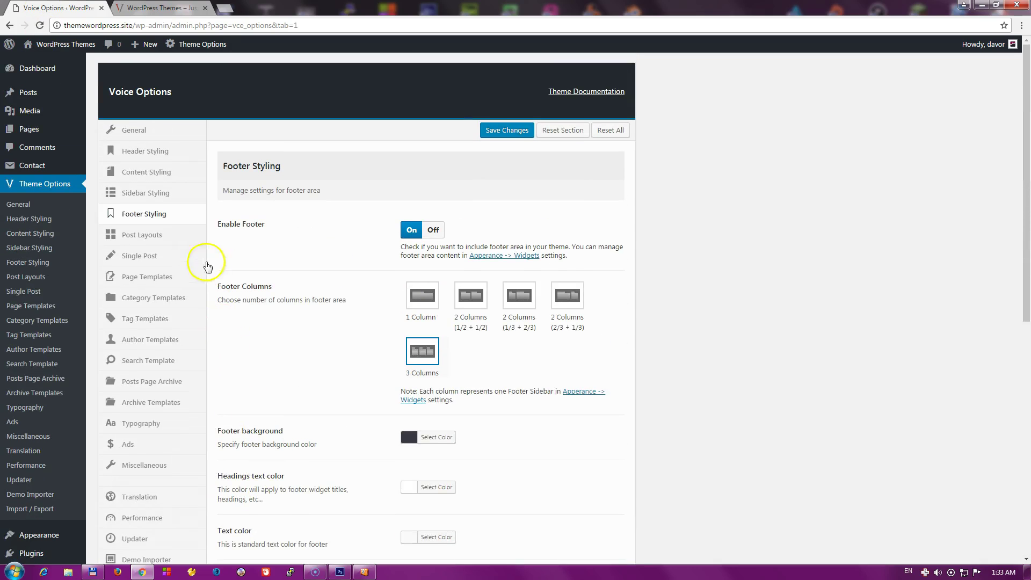
- Open the Post Layouts section and examine the options for the Featured area (big/full-width posts)
left_click(170, 236)
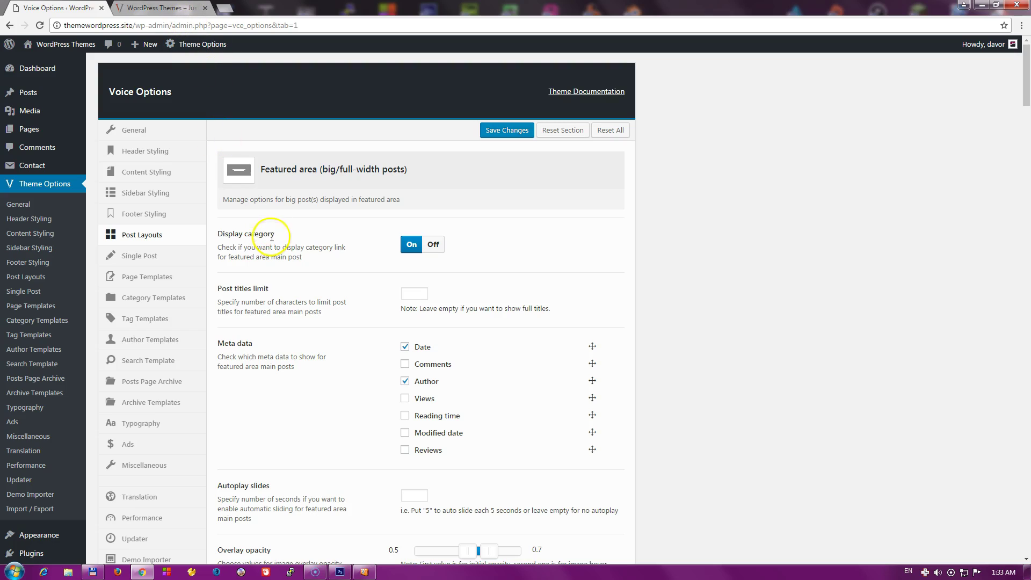
left_click_drag(261, 170, 419, 178)
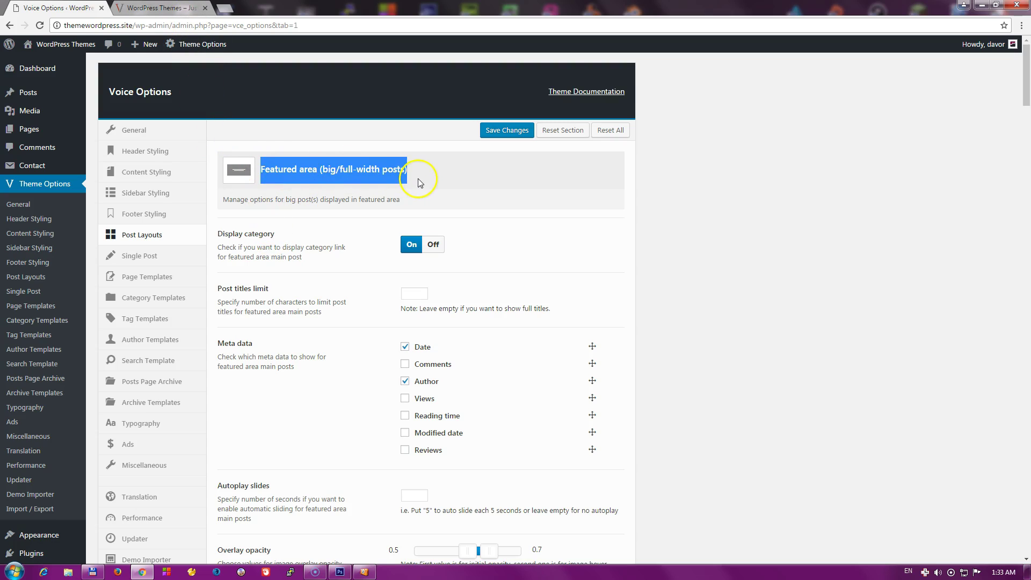
left_click(420, 183)
left_click(140, 7)
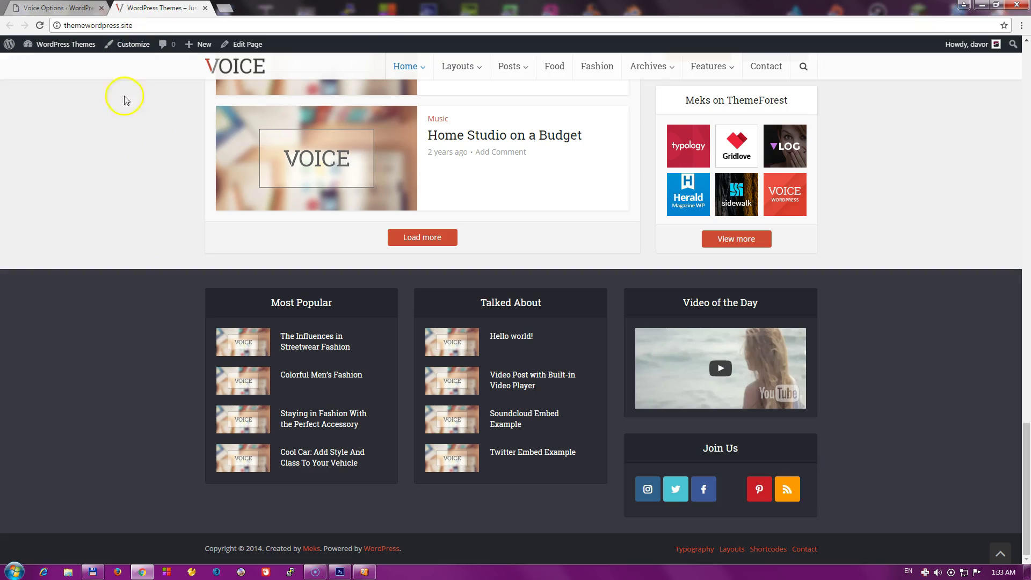
key("ctrl+Tab")
scroll(325, 246, "down", 1)
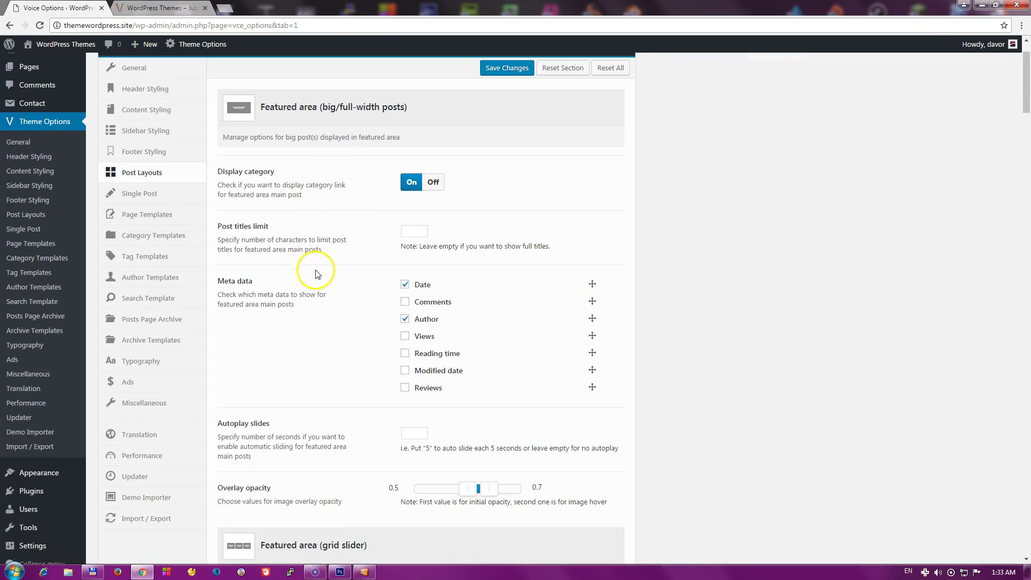
scroll(317, 274, "down", 1)
scroll(301, 247, "up", 2)
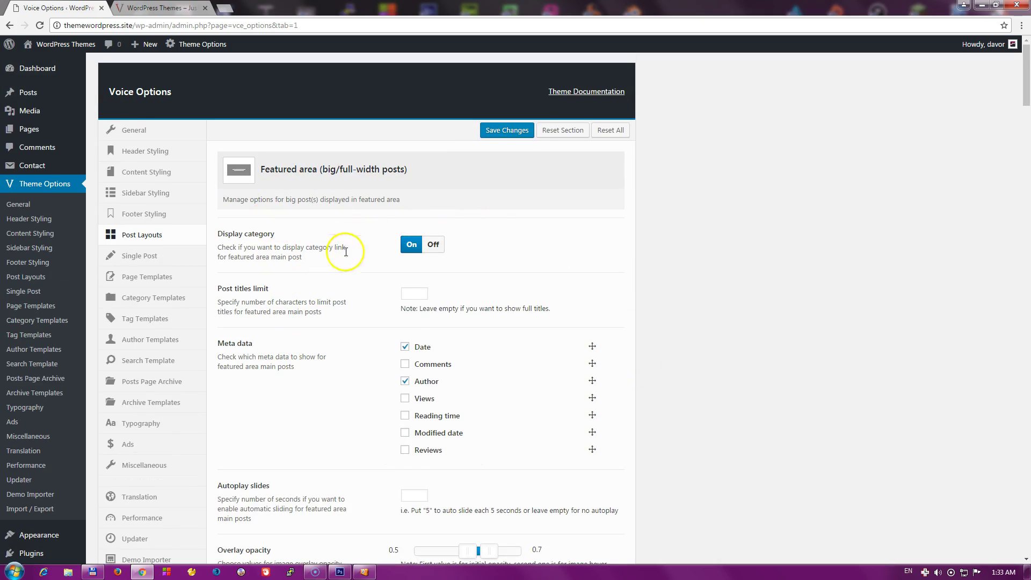
- Open the live site's Big Post + Slider page, inspect its featured post, and return to the Post Layouts options
left_click(164, 7)
scroll(177, 268, "up", 5)
scroll(113, 344, "up", 15)
mouse_move(240, 171)
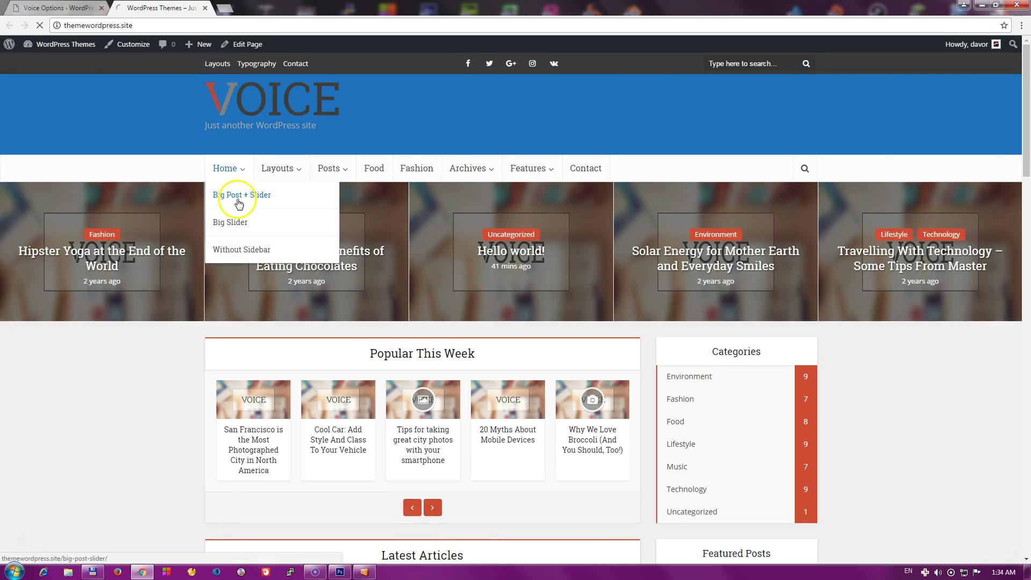
scroll(138, 352, "down", 2)
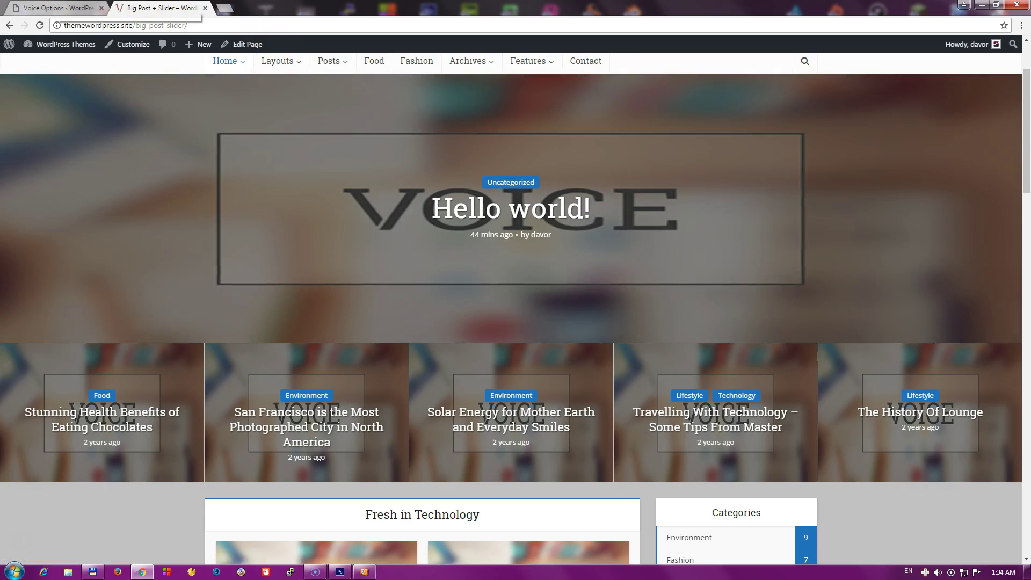
scroll(365, 247, "up", 2)
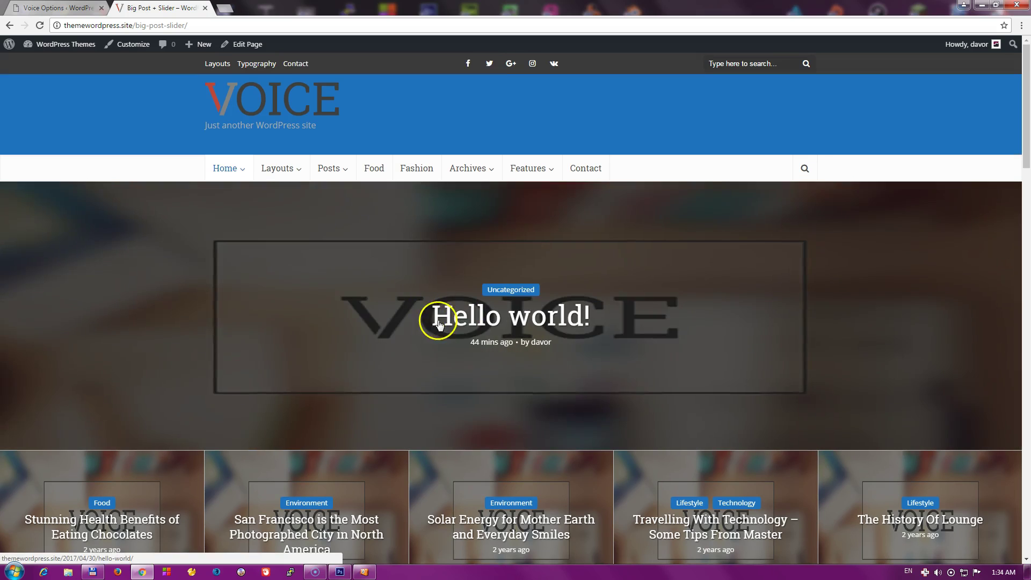
left_click_drag(437, 320, 594, 320)
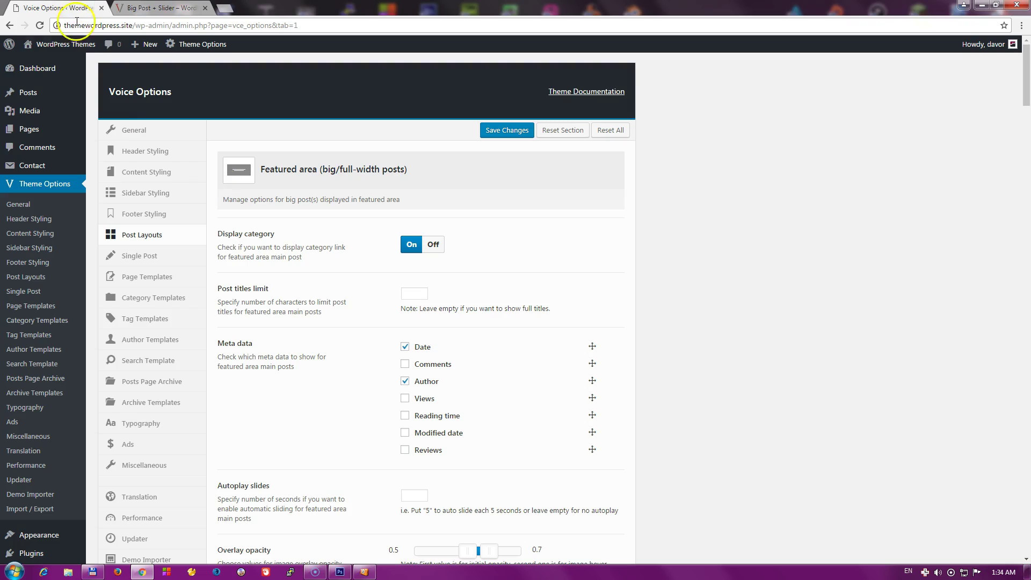
left_click(80, 8)
scroll(342, 284, "down", 1)
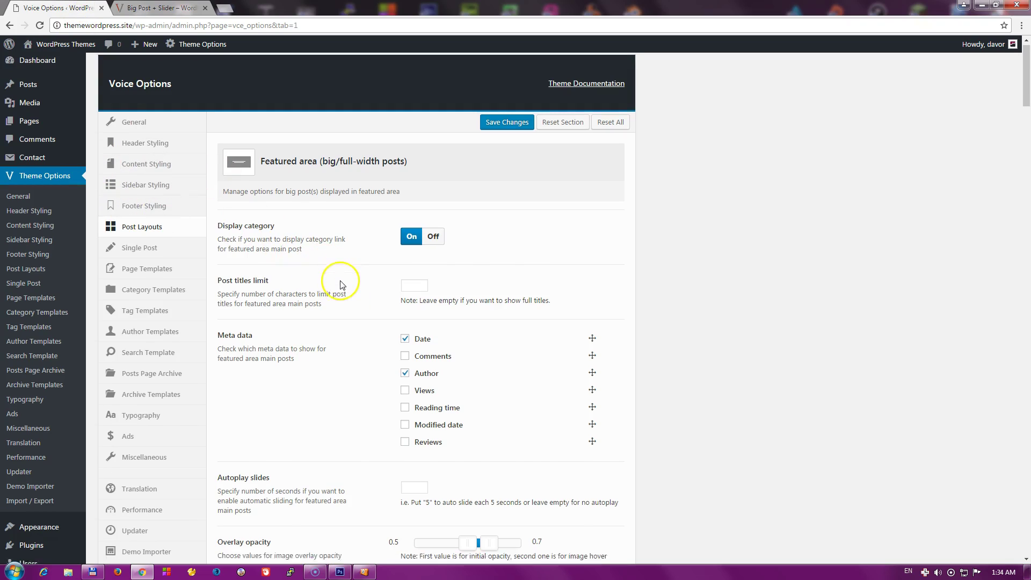
- Turn off the category display for the big/full-width featured posts and review their post titles limit option
scroll(342, 285, "down", 1)
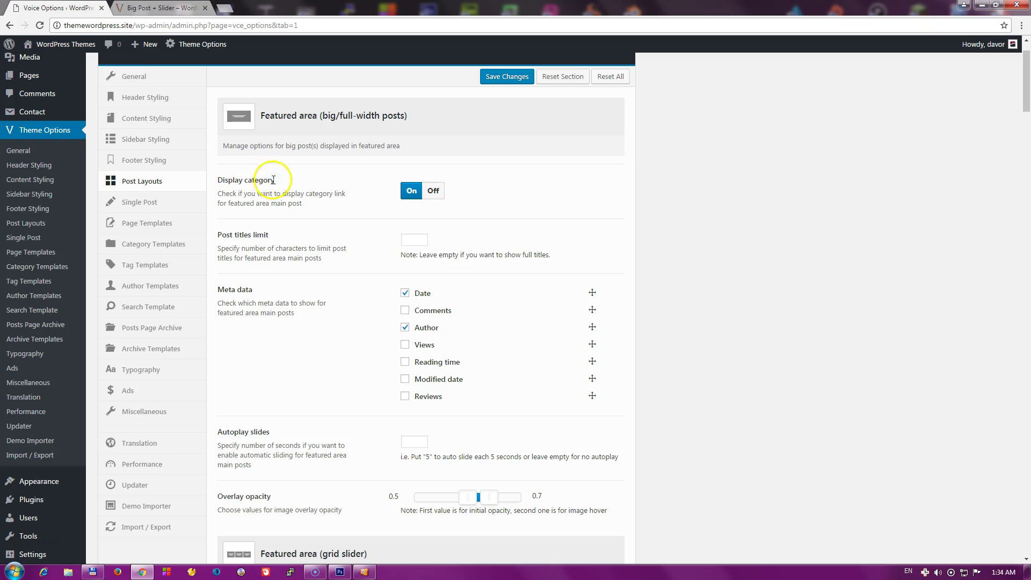
left_click(433, 191)
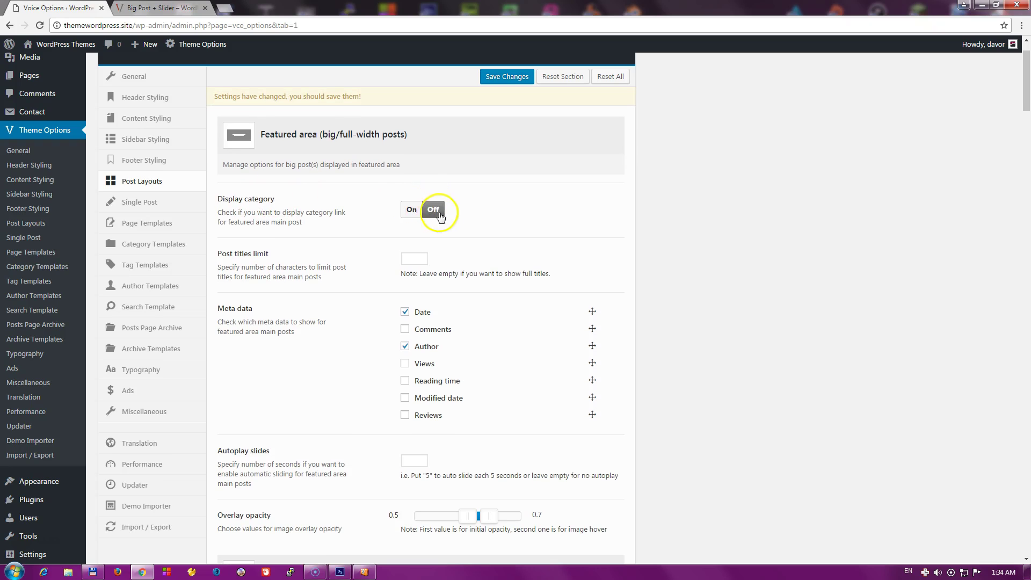
scroll(369, 242, "down", 2)
left_click(411, 187)
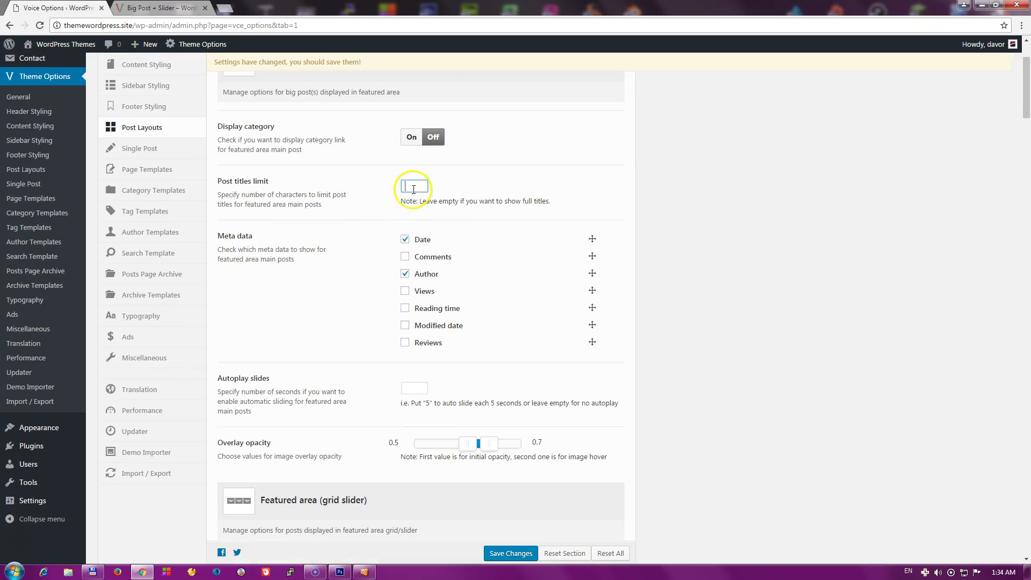
left_click_drag(230, 182, 281, 184)
left_click(281, 185)
left_click(412, 187)
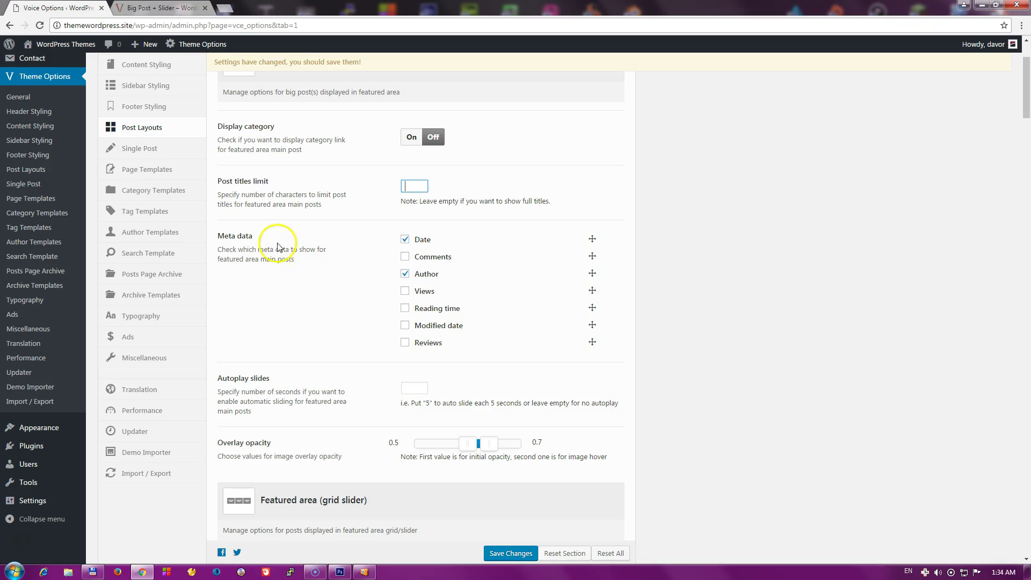
- Set Autoplay slides to 6 seconds for the big/full-width featured posts and save the changes
scroll(284, 240, "down", 1)
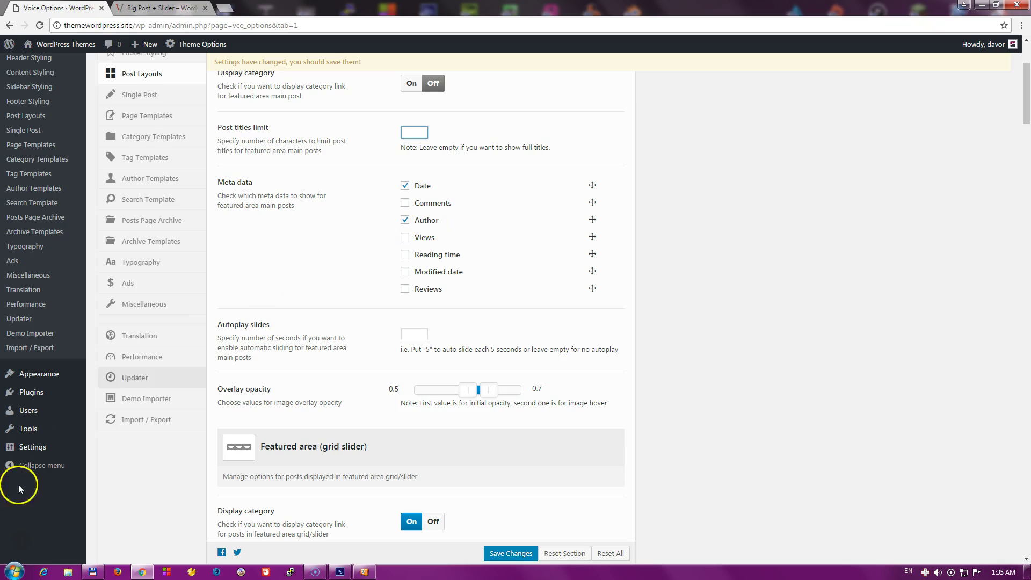
left_click(354, 265)
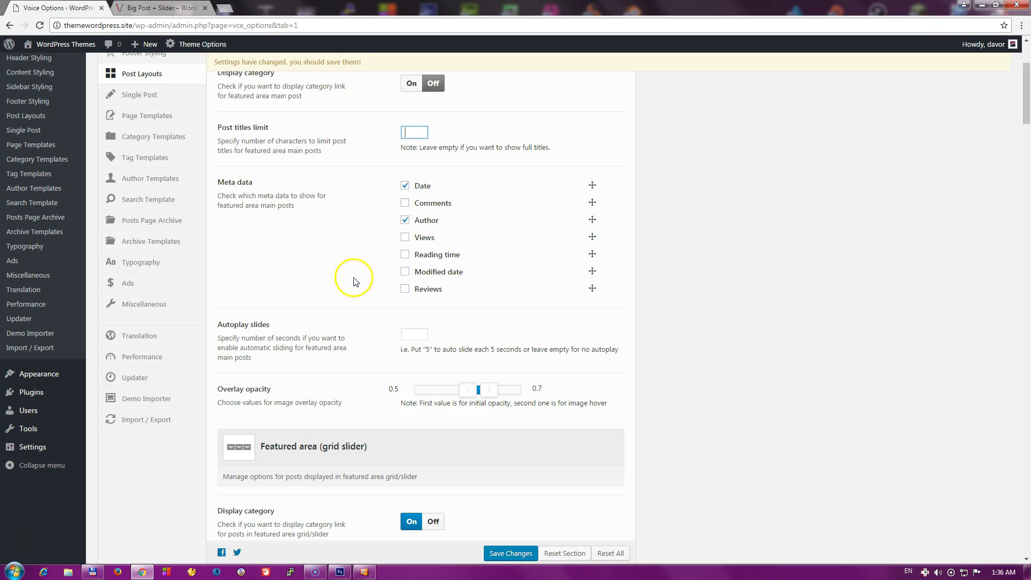
scroll(341, 275, "down", 1)
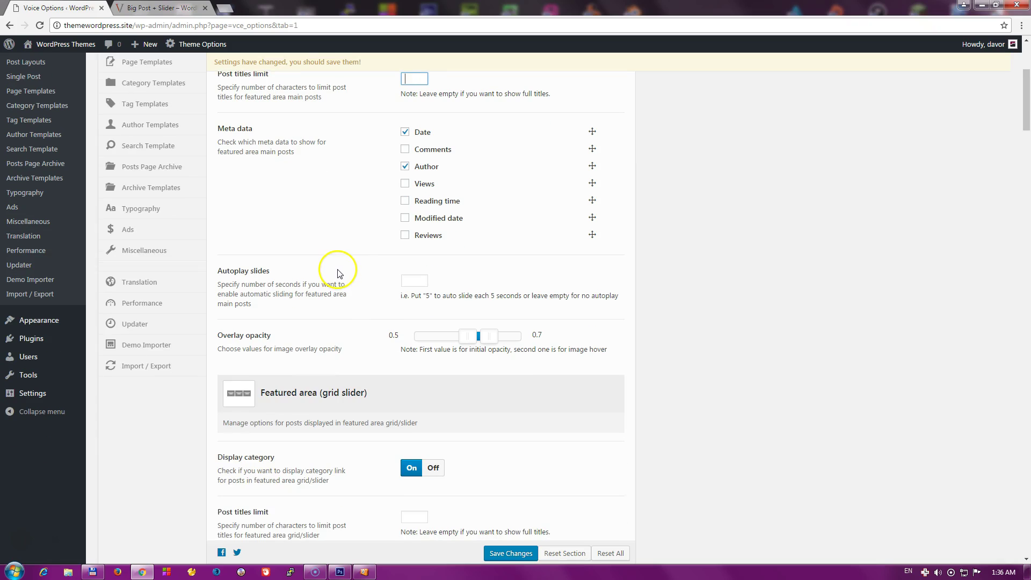
left_click(413, 280)
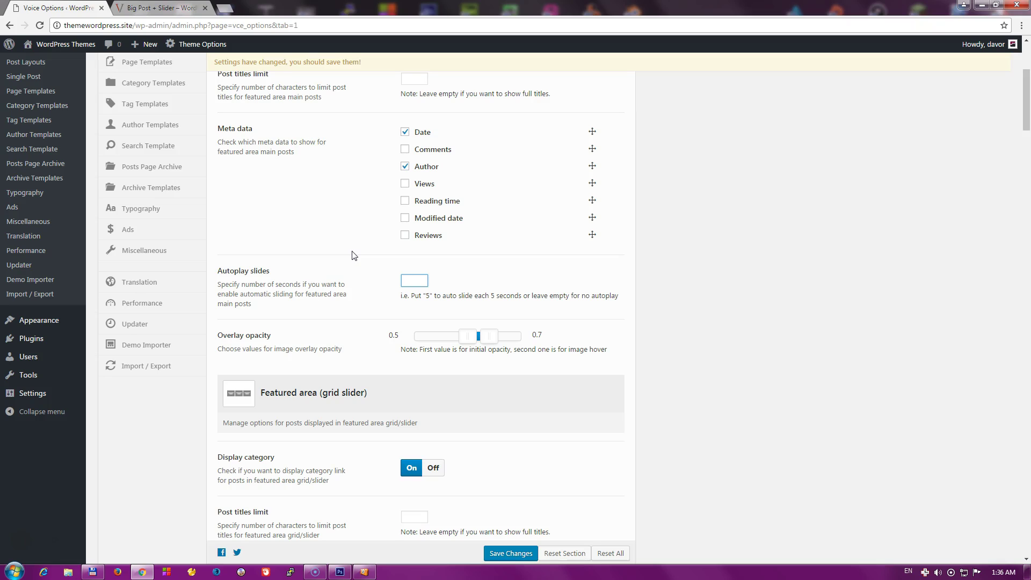
left_click(369, 302)
left_click(510, 554)
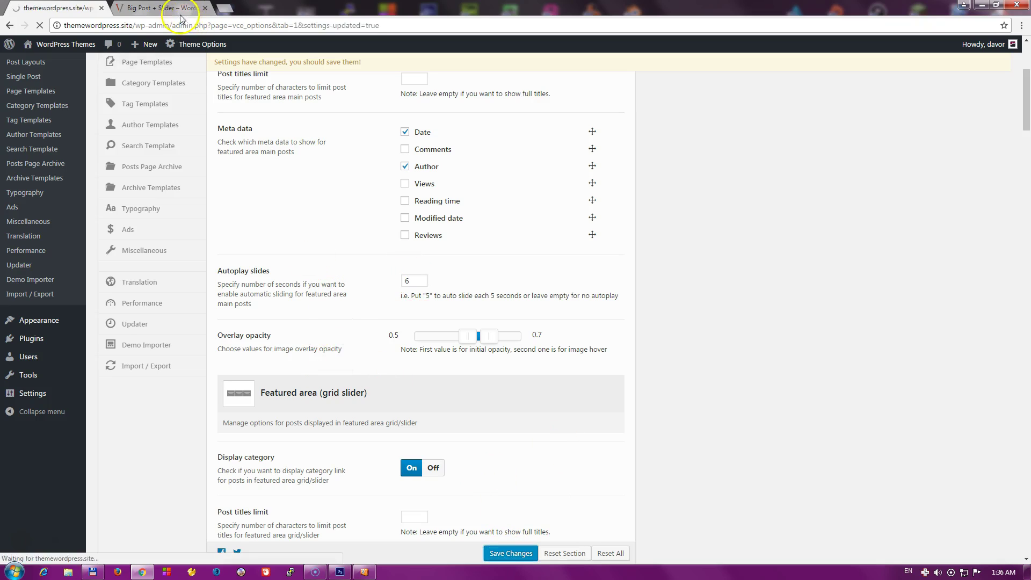
- Reload the live Big Post + Slider page to check the featured post, view the live home page, and return to the Post Layouts options
key("ctrl+Tab")
scroll(145, 309, "down", 3)
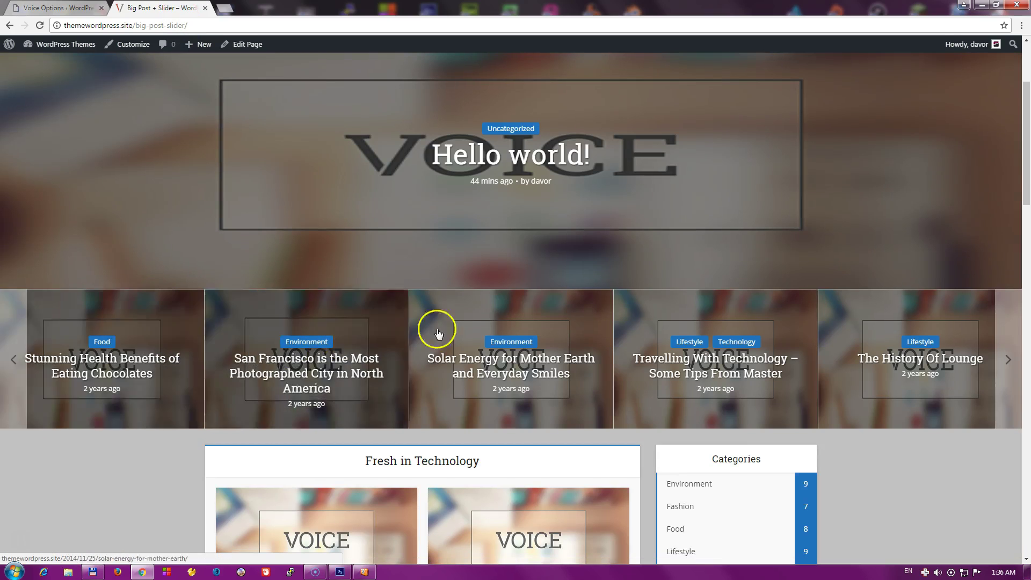
key("F5")
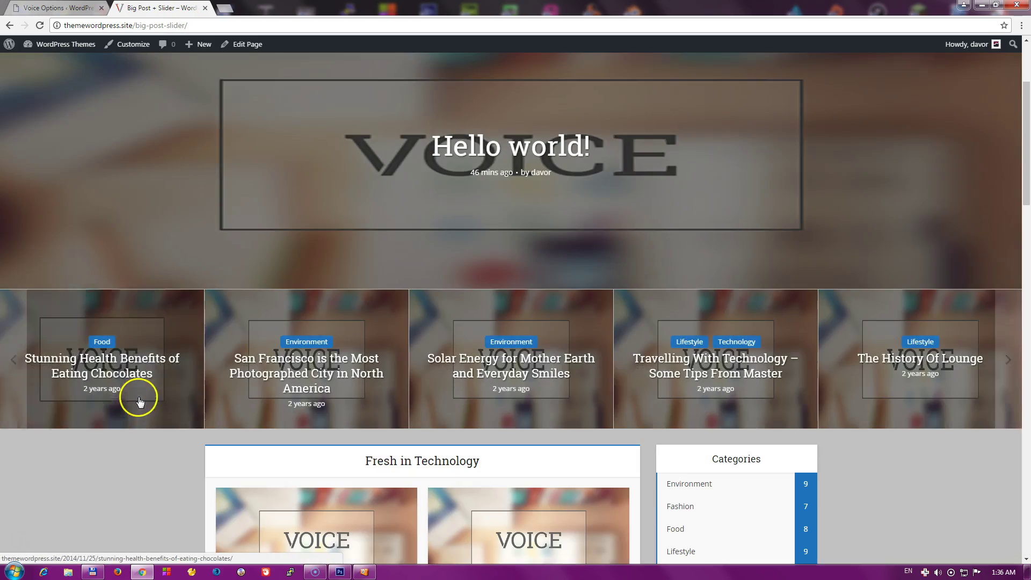
scroll(152, 230, "up", 5)
left_click(260, 101)
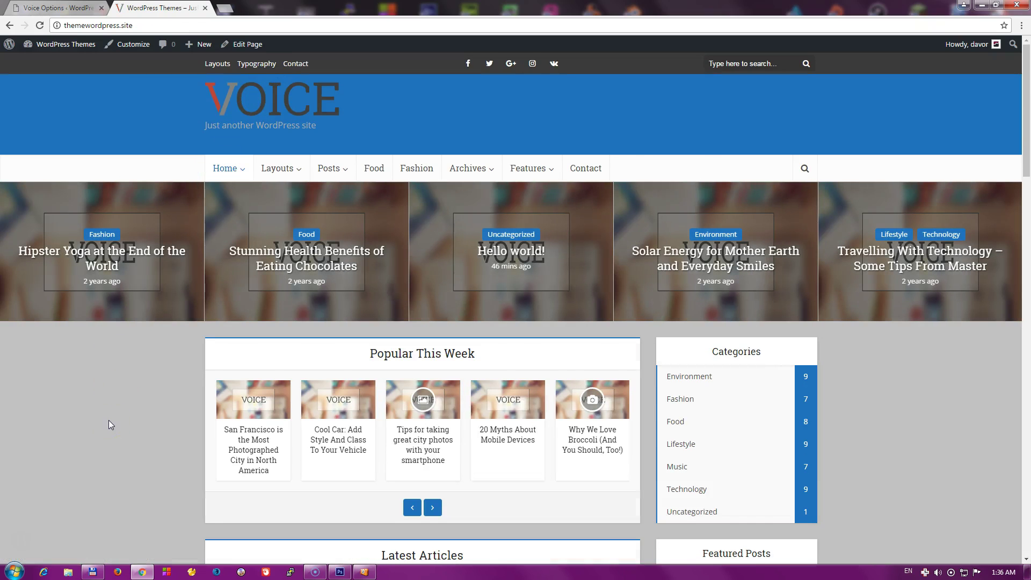
left_click(106, 447)
scroll(114, 447, "down", 1)
left_click(69, 8)
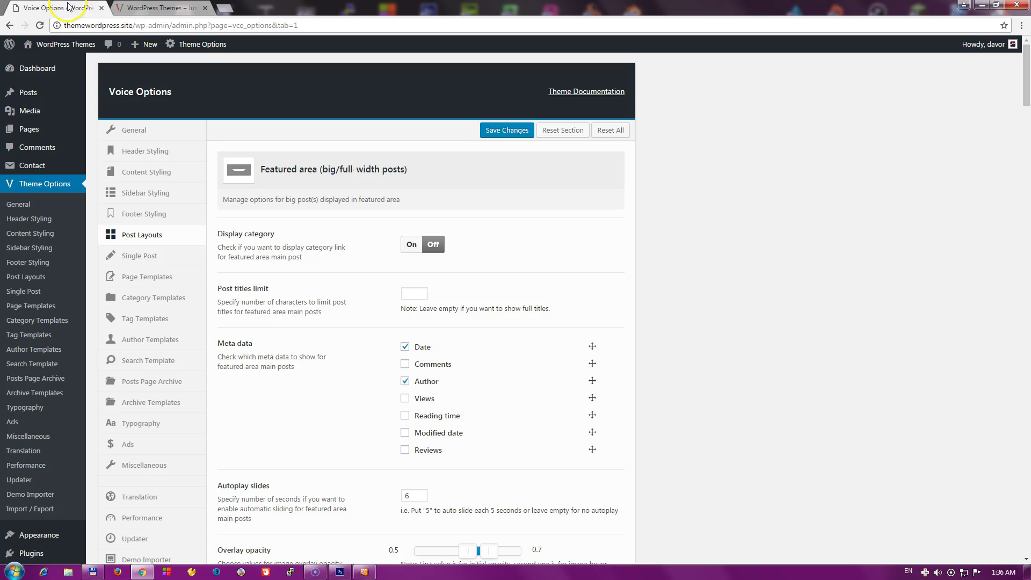
- Try a post titles limit of 6 for the big/full-width featured posts, save it, and clear the limit again
scroll(282, 312, "down", 3)
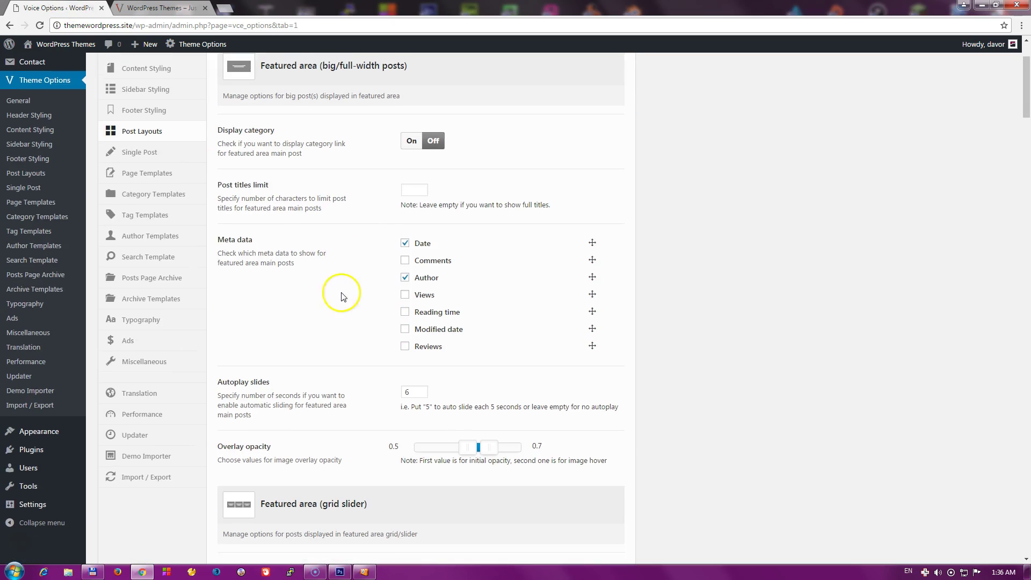
scroll(338, 293, "up", 3)
left_click(410, 294)
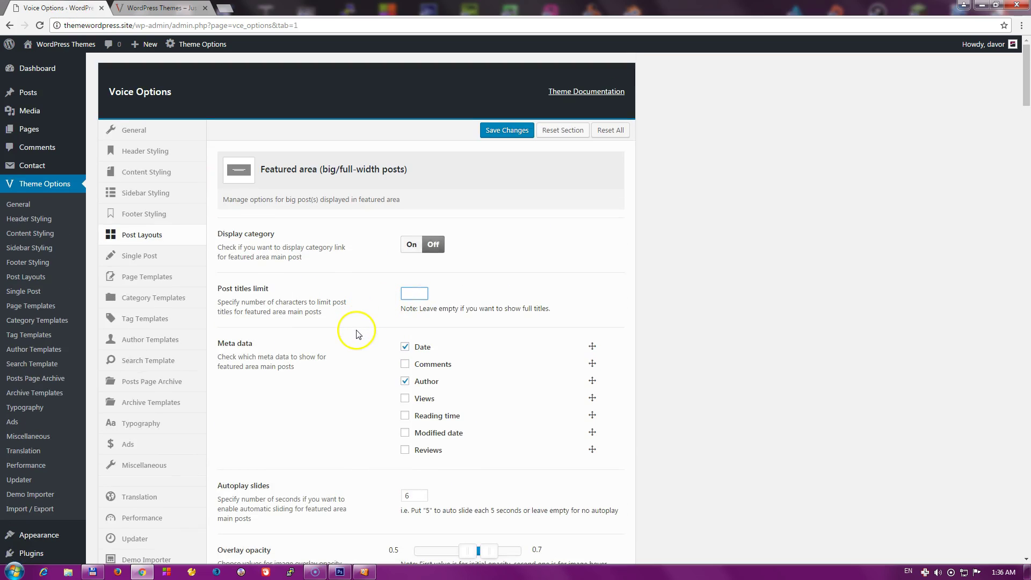
left_click(507, 130)
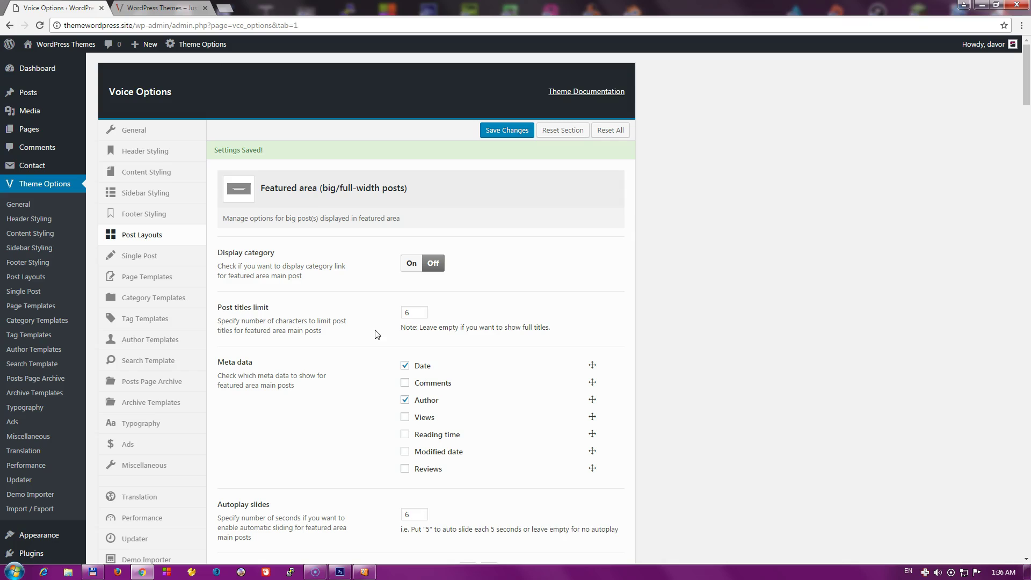
left_click(411, 312)
key("BackSpace")
- Set the initial overlay opacity of the big/full-width featured posts to 0.3
scroll(398, 319, "down", 4)
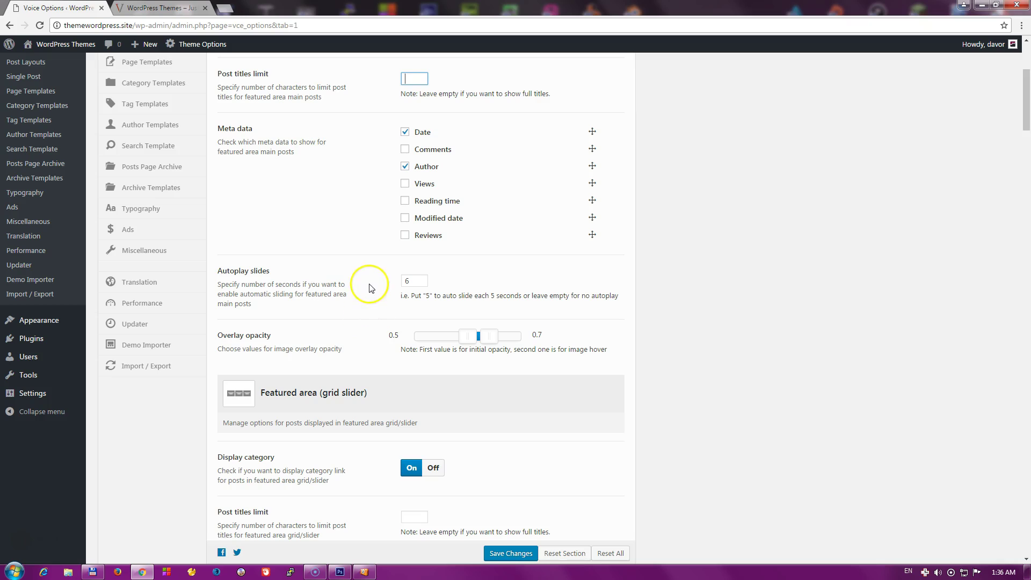
scroll(356, 340, "down", 1)
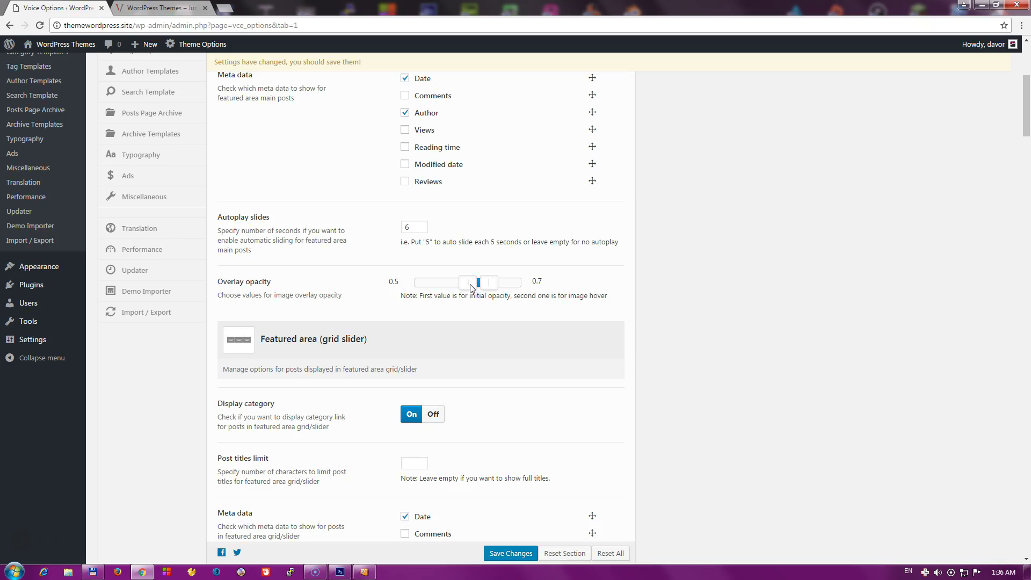
left_click_drag(471, 288, 451, 288)
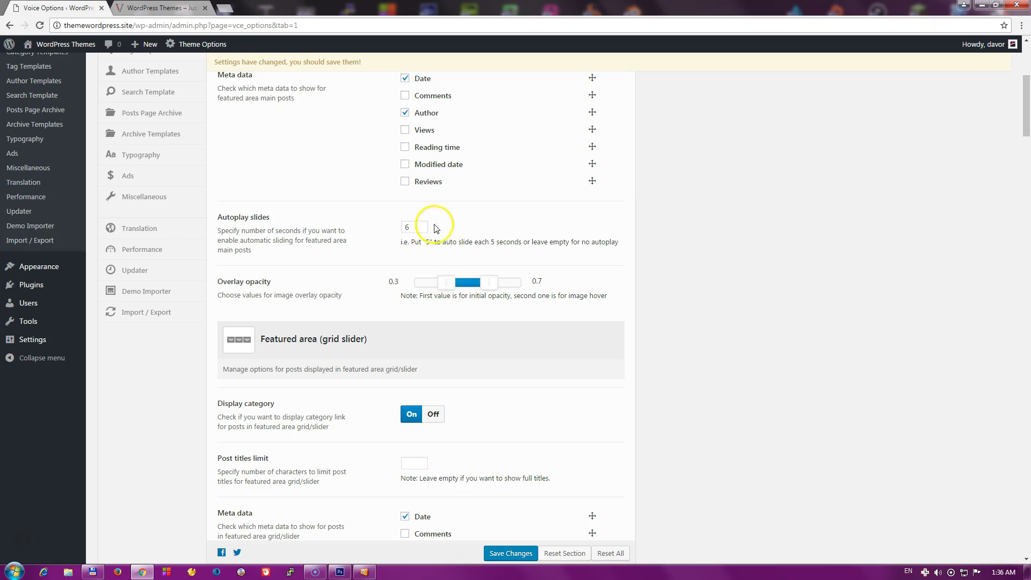
- Compare the post slider on the live home page with the Featured area (grid slider) options, returning to Post Layouts
key("ctrl+Tab")
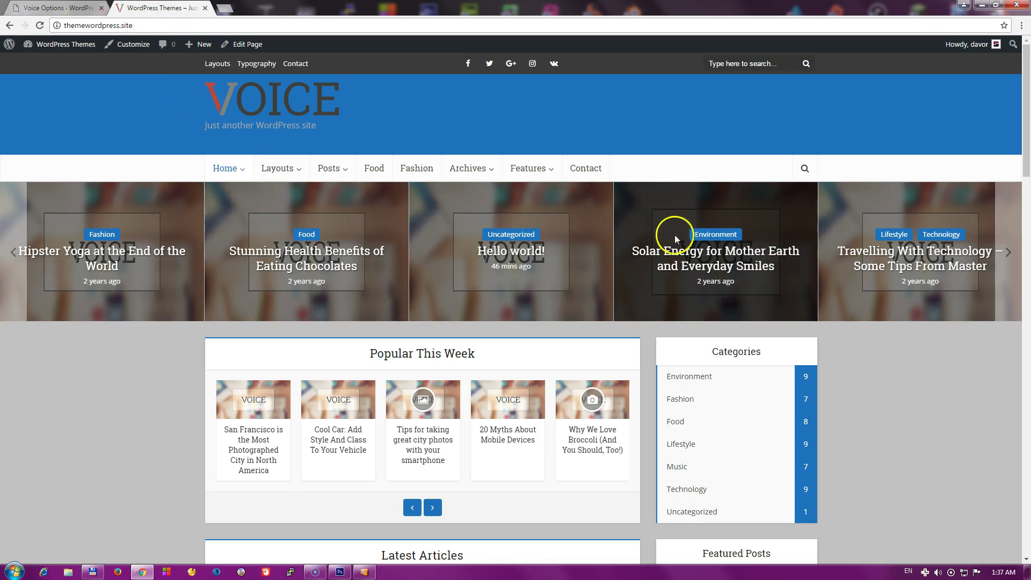
left_click(67, 18)
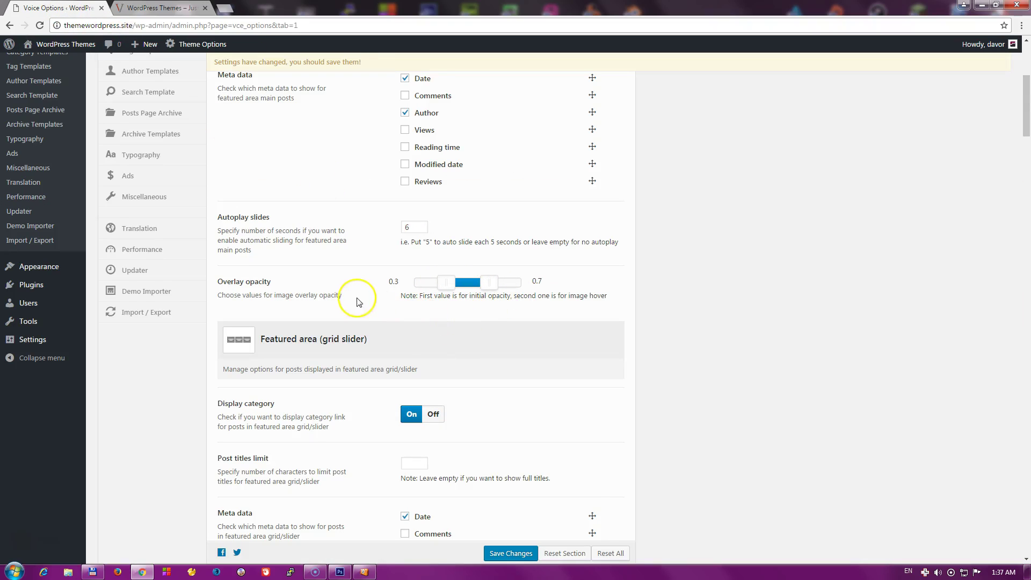
scroll(363, 301, "down", 4)
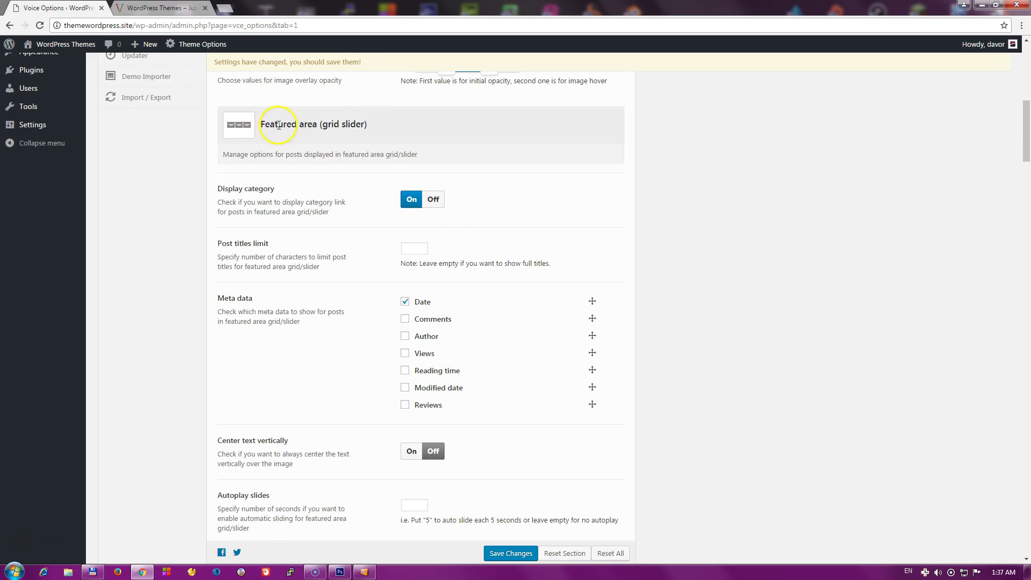
left_click_drag(262, 124, 386, 129)
left_click(386, 130)
left_click(156, 8)
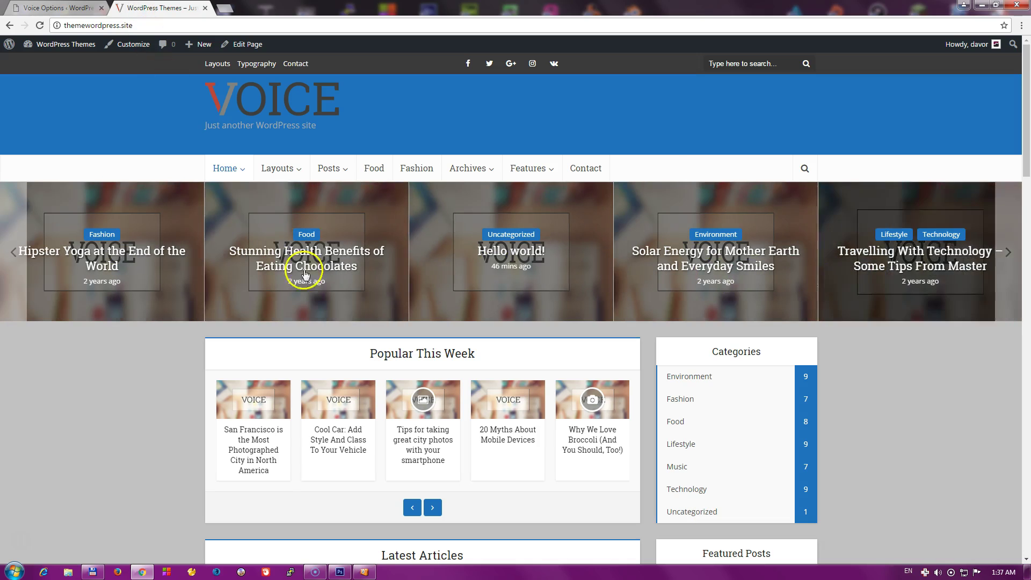
left_click(86, 8)
- Turn off the category display for the featured grid slider and enable Views and Reading time in its meta data
scroll(276, 272, "down", 1)
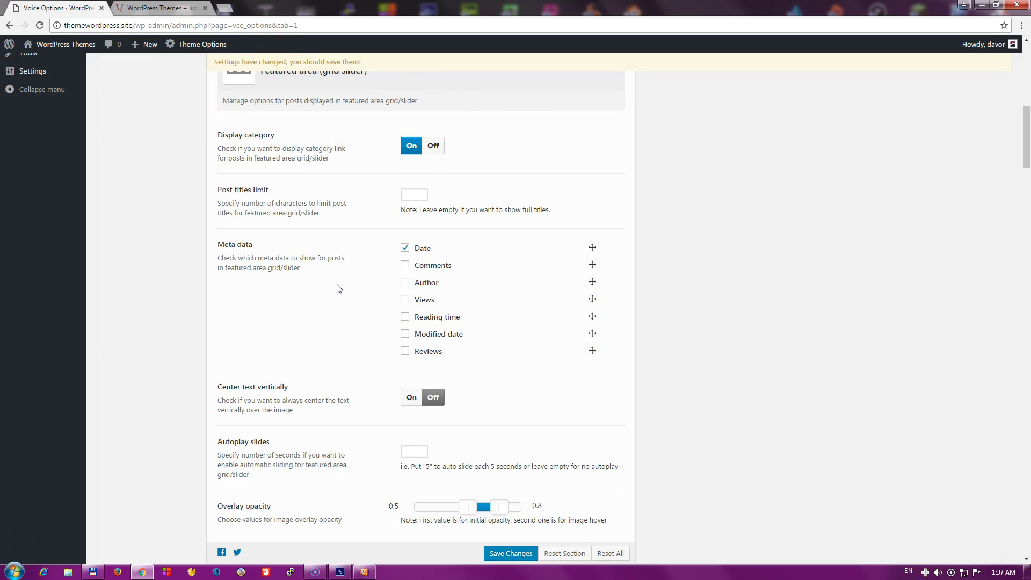
left_click(433, 146)
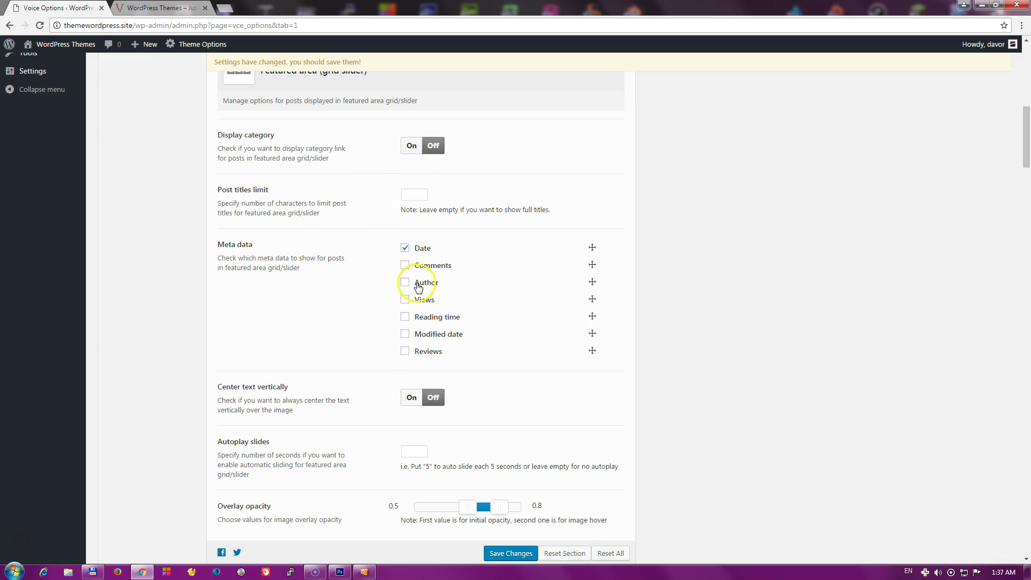
left_click(406, 301)
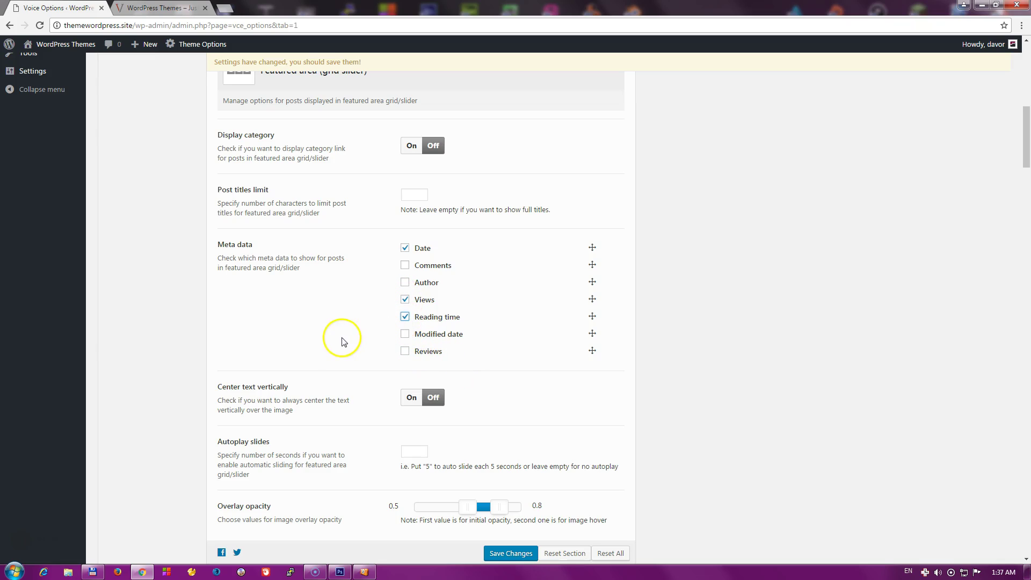
- Set the featured grid slider's autoplay to 6 seconds, save the changes, and check the slider on the live home page
scroll(340, 381, "down", 2)
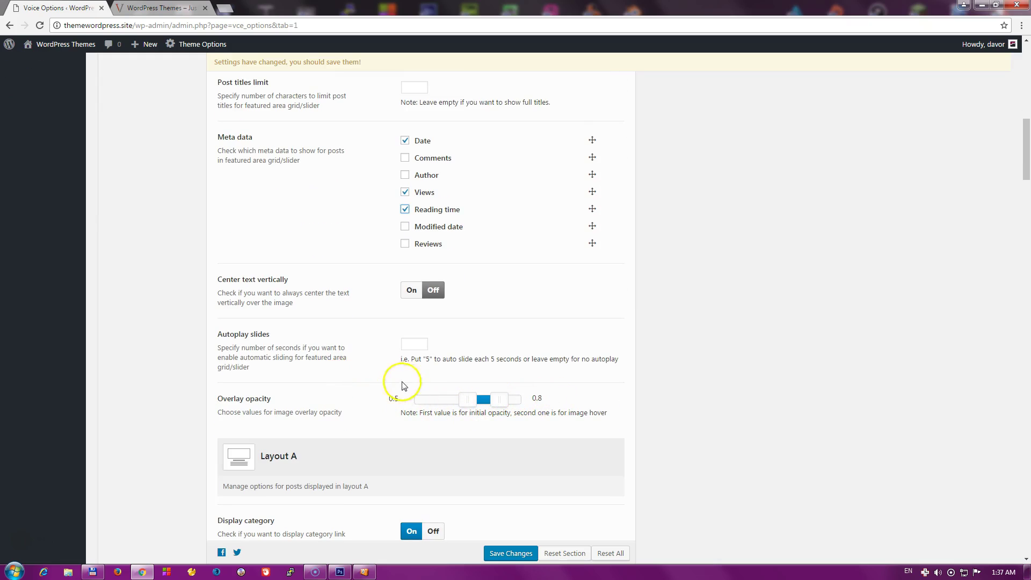
left_click(415, 347)
left_click(512, 553)
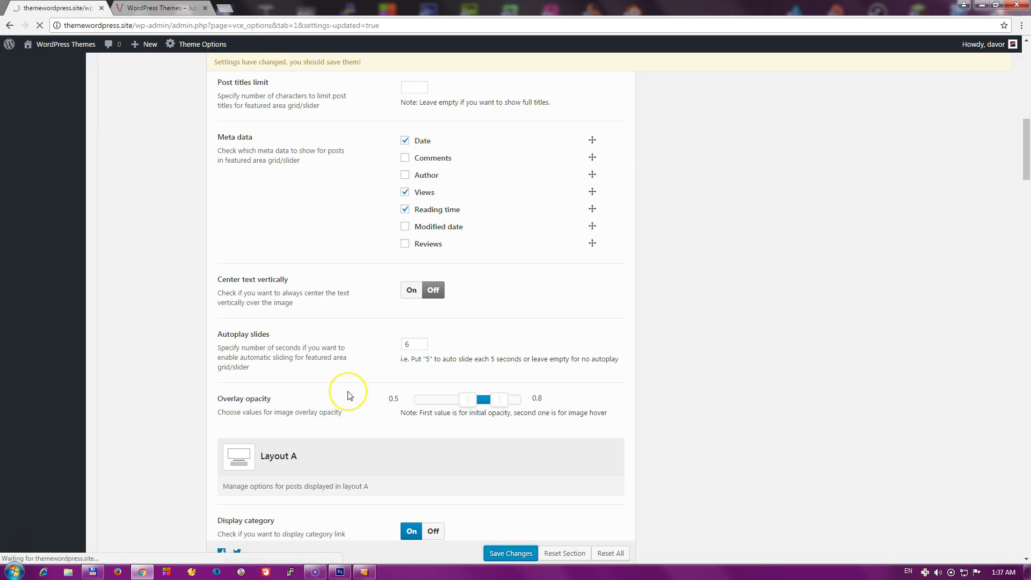
key("ctrl+Tab")
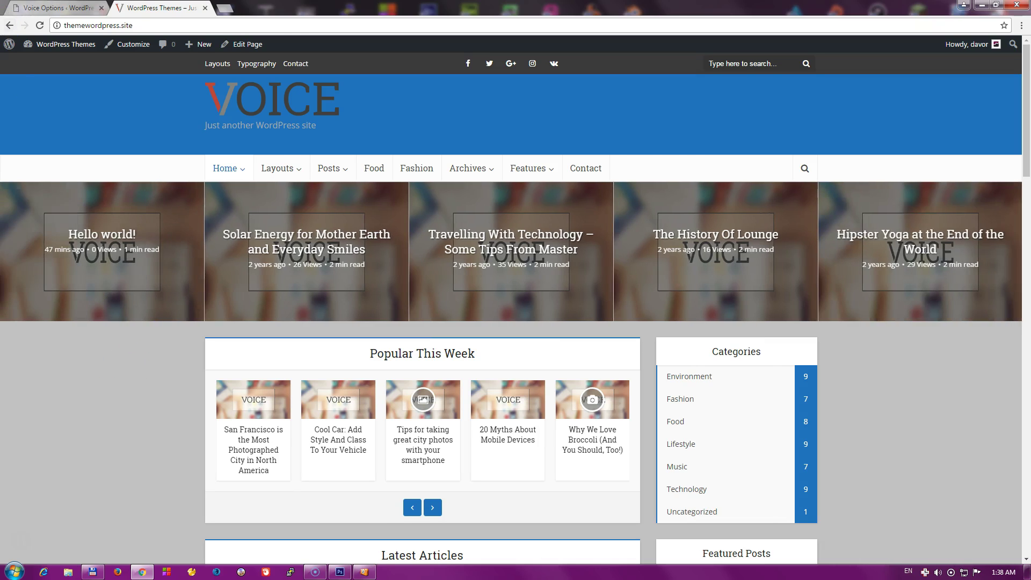
left_click(53, 7)
- Examine the Layout A options for category, titles limit, meta data, content type and excerpt in Post Layouts
scroll(333, 276, "down", 10)
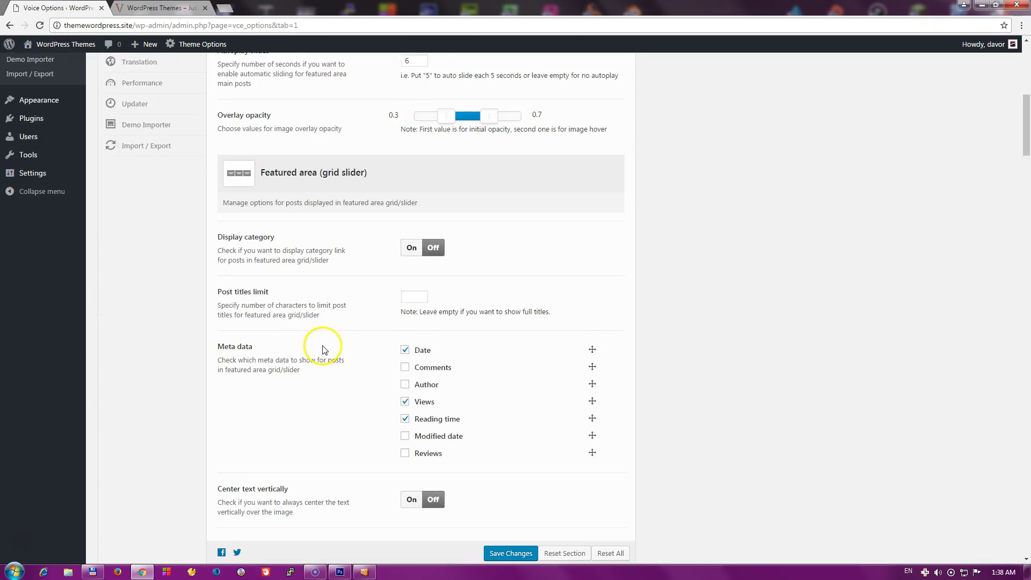
scroll(333, 355, "down", 8)
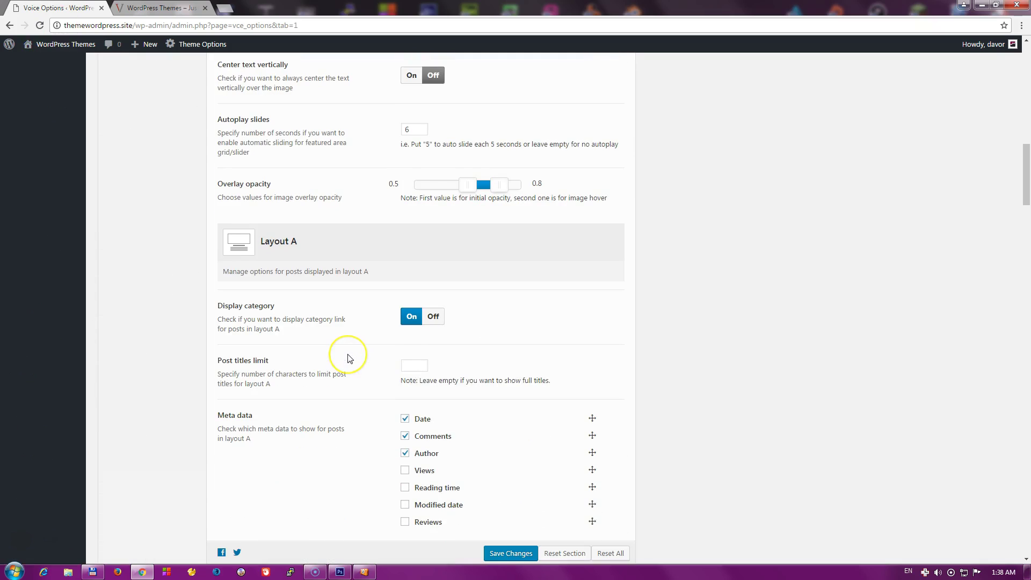
scroll(350, 359, "up", 15)
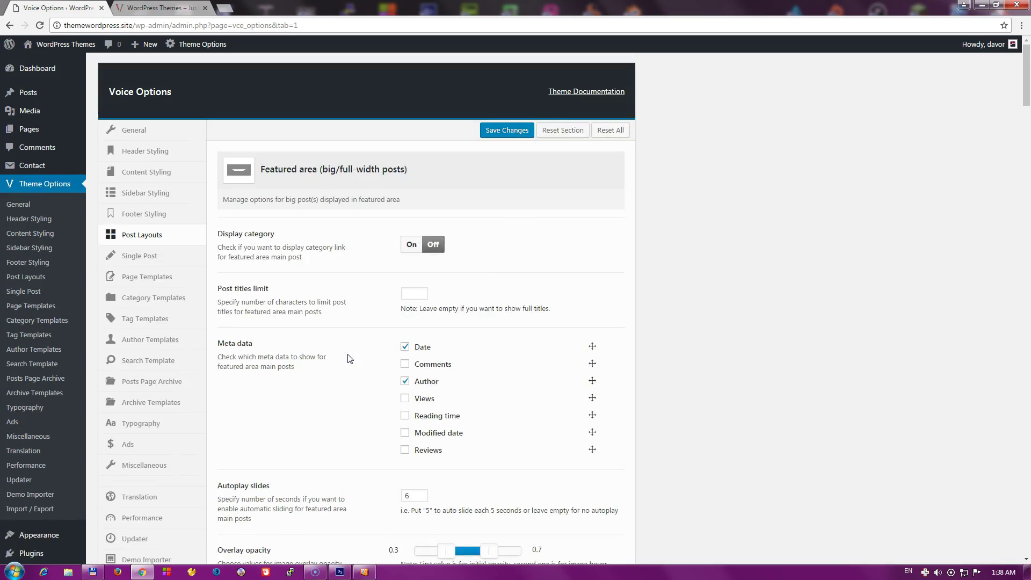
scroll(350, 359, "down", 15)
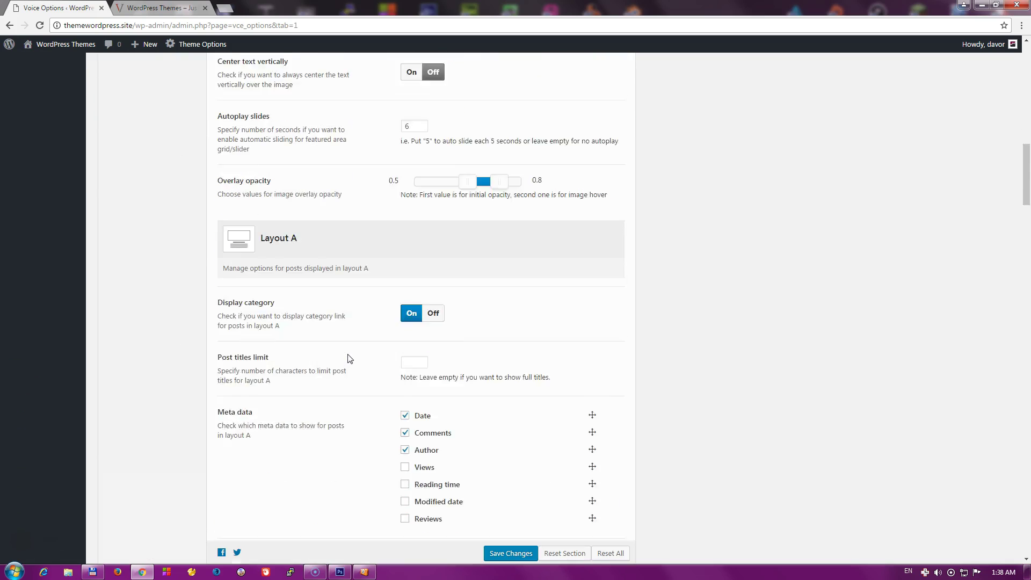
scroll(350, 359, "down", 4)
scroll(350, 359, "up", 1)
scroll(350, 359, "down", 4)
scroll(350, 358, "up", 5)
scroll(350, 358, "up", 5)
scroll(349, 359, "down", 2)
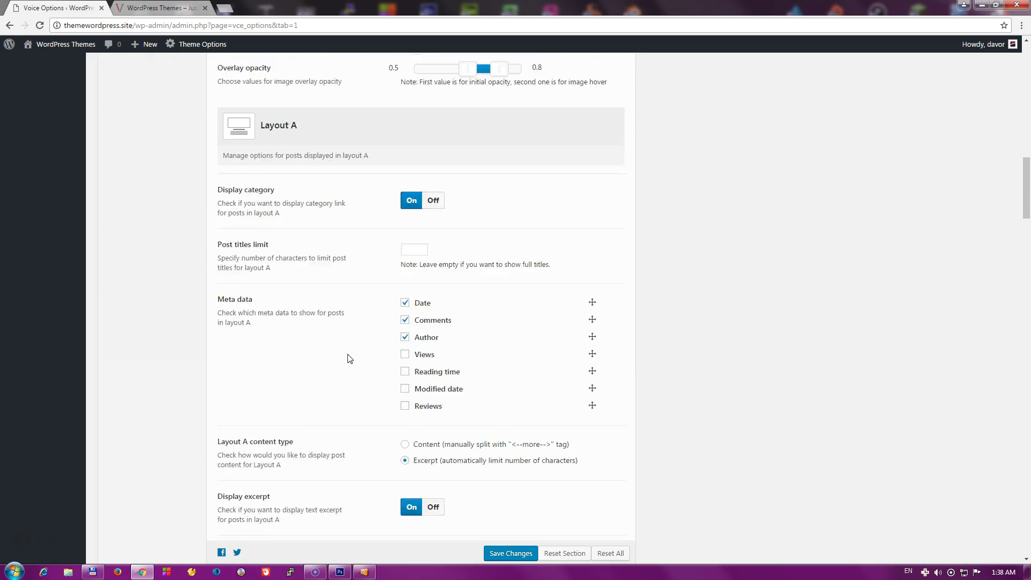
scroll(349, 359, "up", 1)
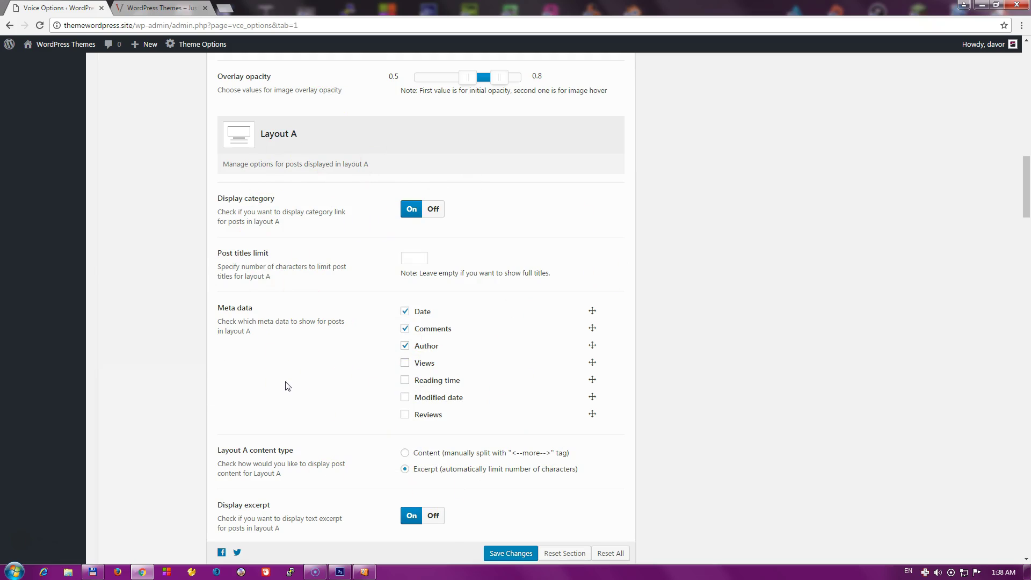
- Examine the remaining Layout A options and the settings of the layouts down to Layout H, including Layout E's title and meta data
scroll(310, 337, "down", 15)
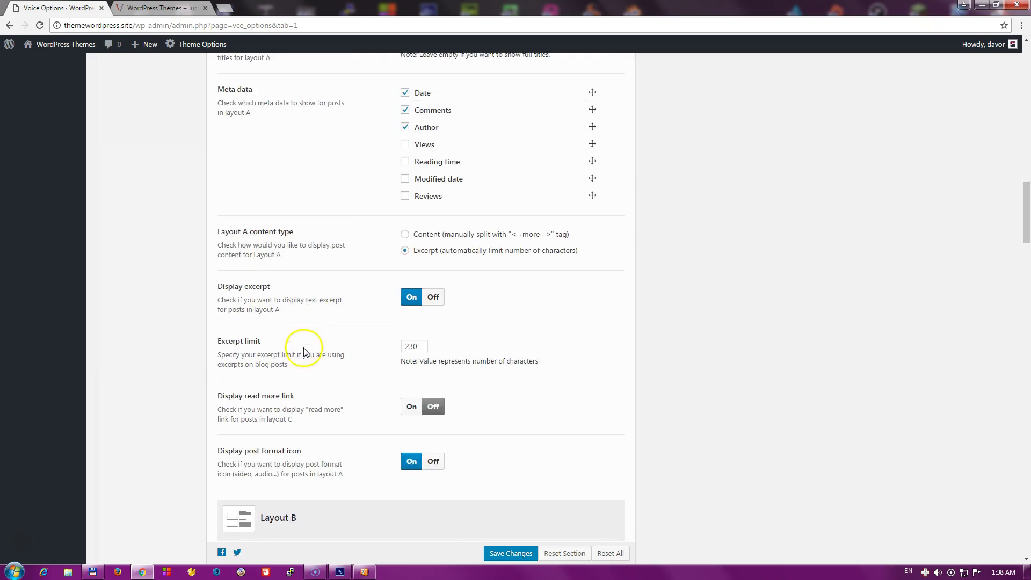
scroll(350, 333, "down", 10)
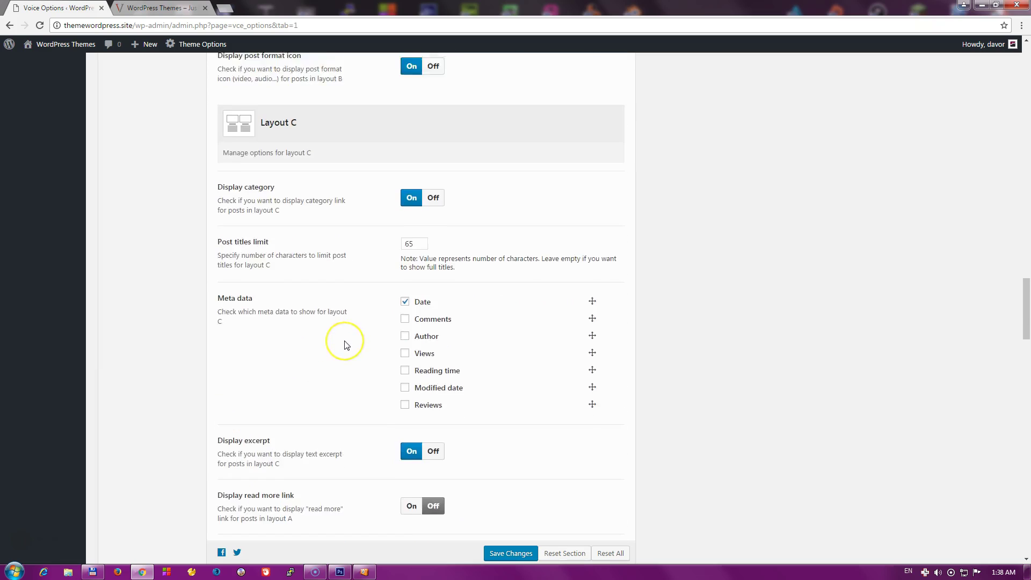
scroll(346, 345, "down", 20)
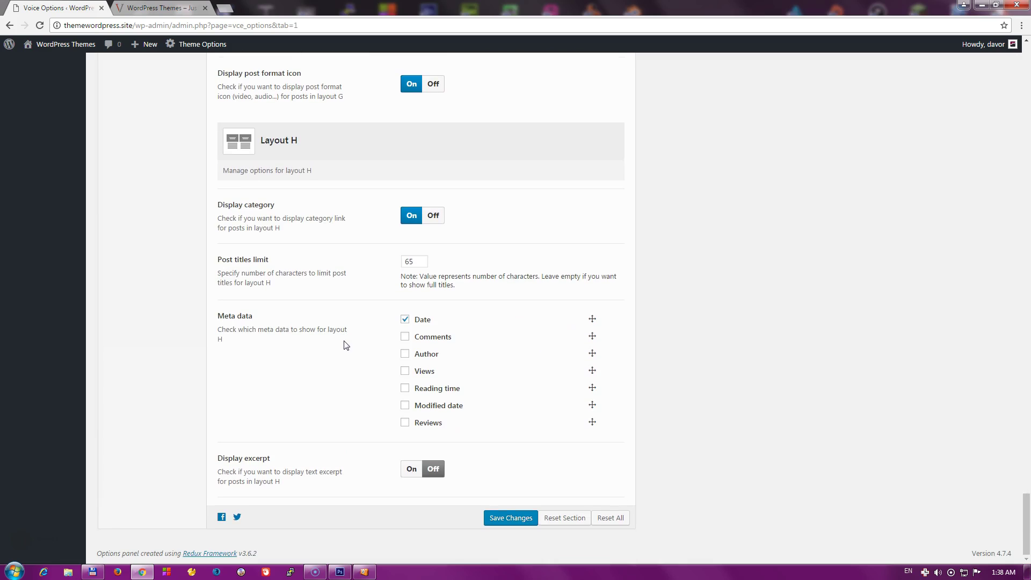
scroll(322, 368, "up", 7)
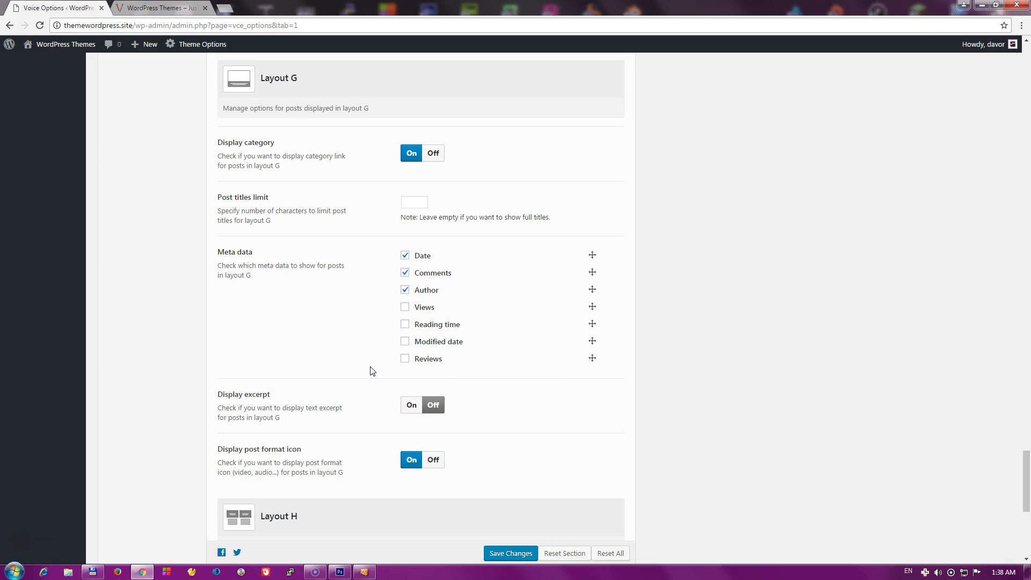
scroll(373, 371, "up", 18)
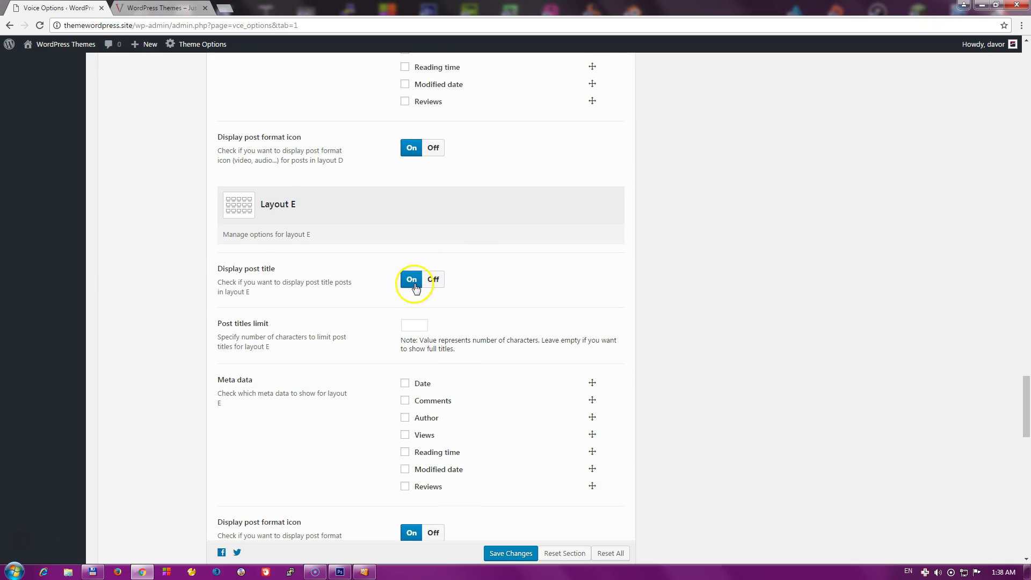
scroll(326, 349, "down", 4)
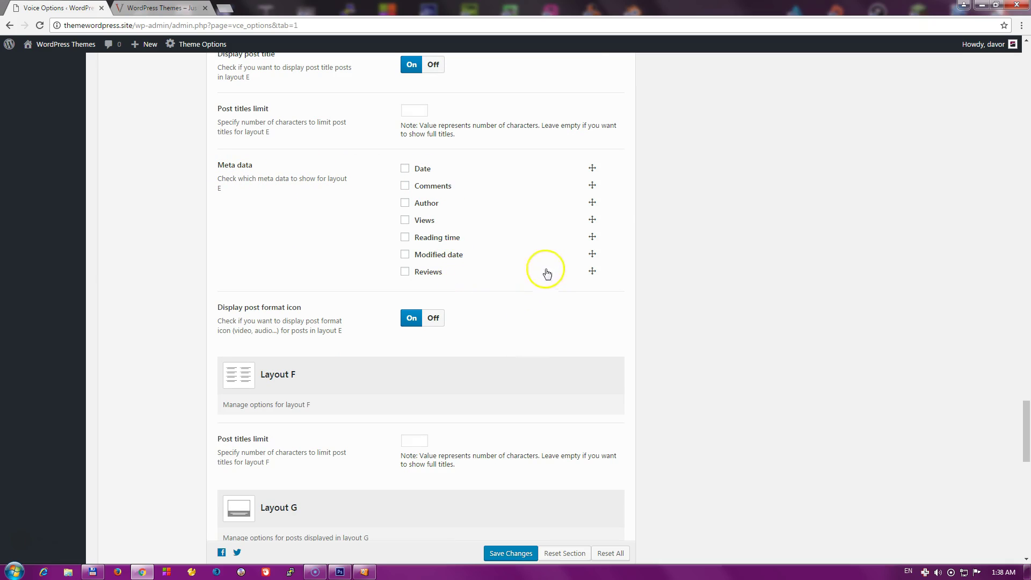
scroll(471, 303, "up", 1)
left_click_drag(590, 267, 591, 279)
scroll(359, 321, "up", 5)
- Review the Layout B, C and D settings and compare them with Layout H before returning to the start of Post Layouts
scroll(358, 321, "up", 20)
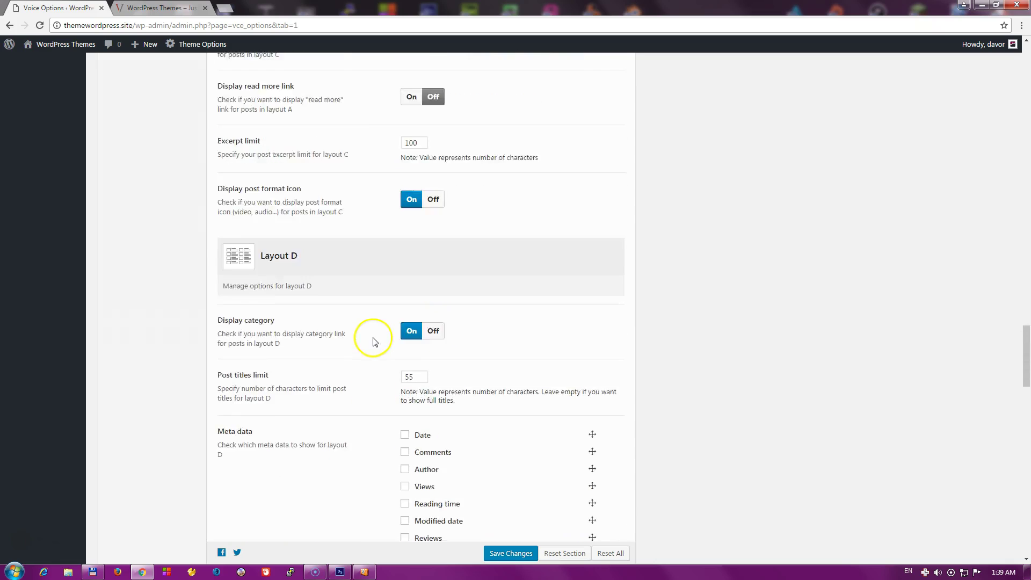
scroll(375, 342, "up", 6)
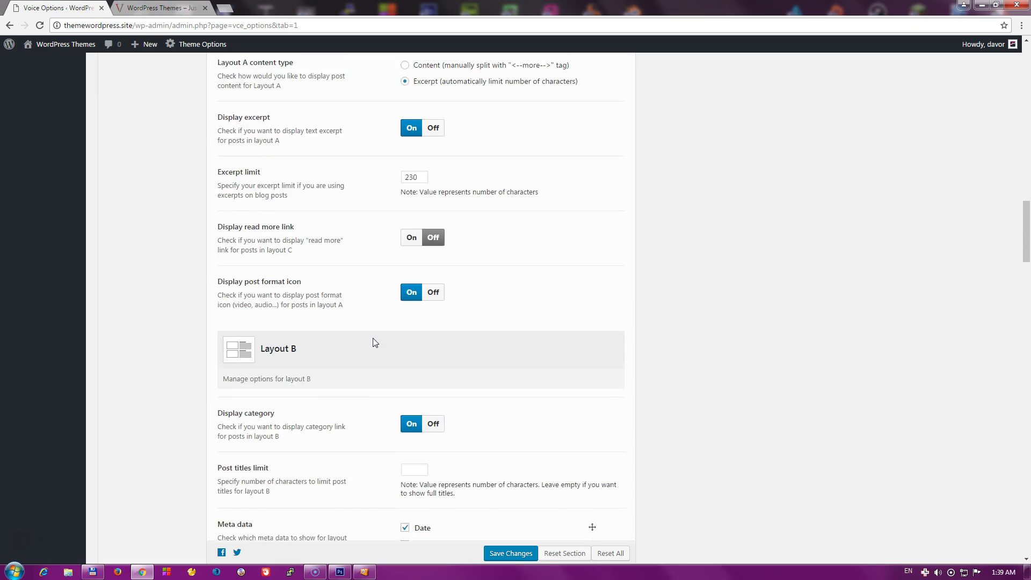
left_click(357, 339)
scroll(357, 338, "down", 9)
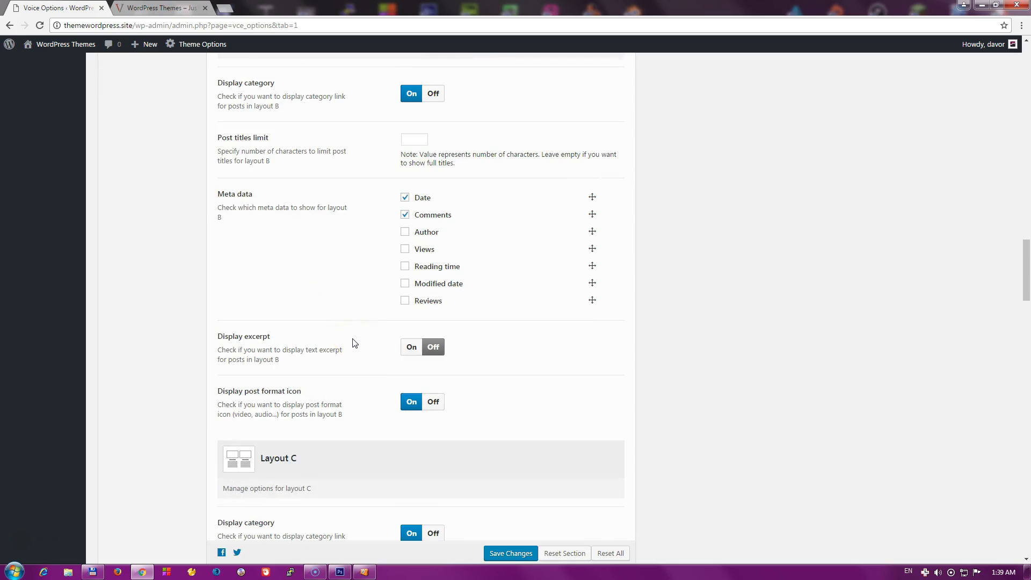
scroll(355, 342, "down", 18)
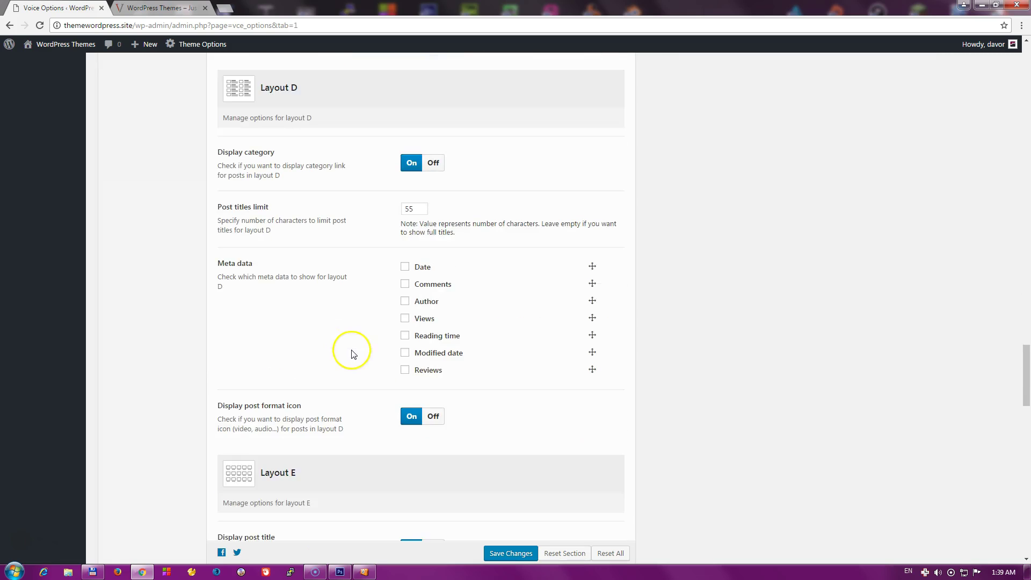
scroll(353, 354, "down", 20)
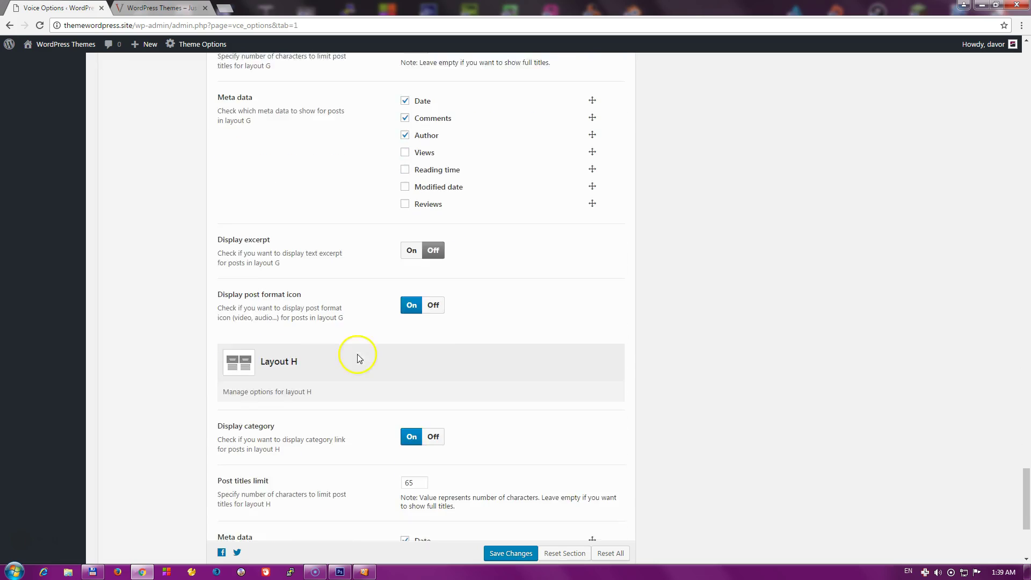
scroll(358, 357, "down", 5)
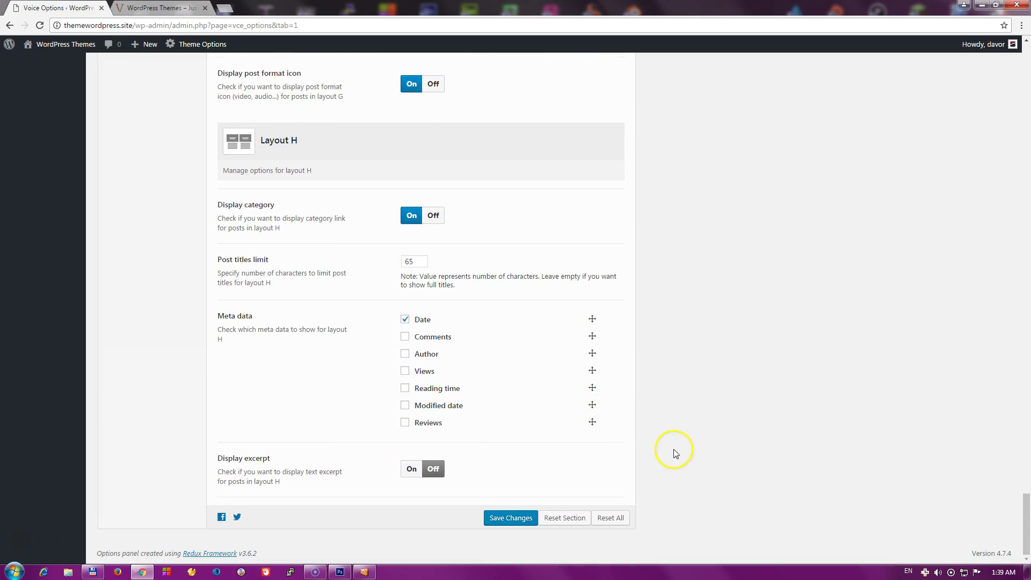
scroll(655, 231, "up", 20)
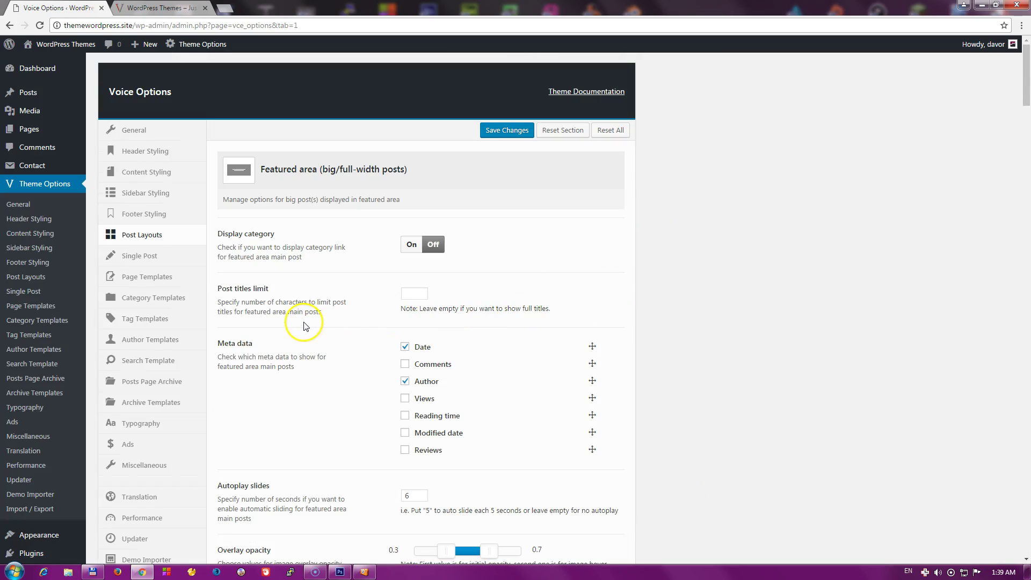
scroll(309, 339, "down", 1)
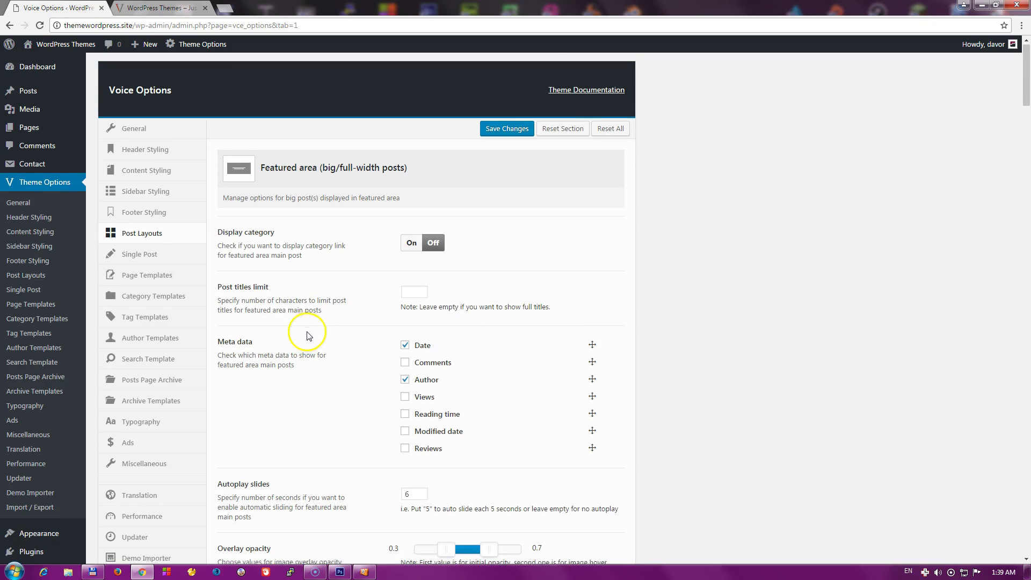
- View the Single Post theme options, and open the "San Francisco is the Most Photographed City in North America" post from the live home page
left_click(175, 206)
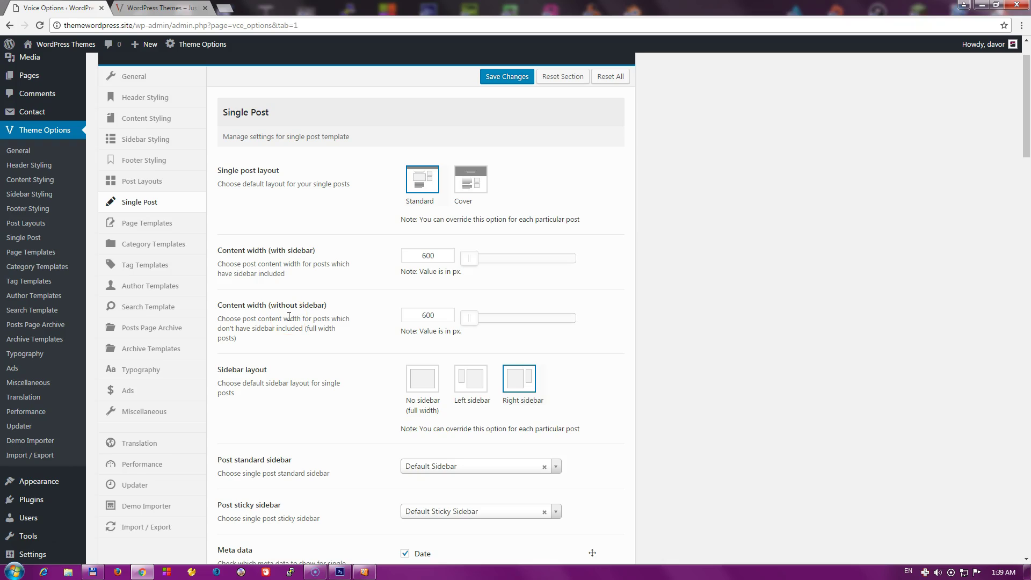
scroll(289, 316, "up", 1)
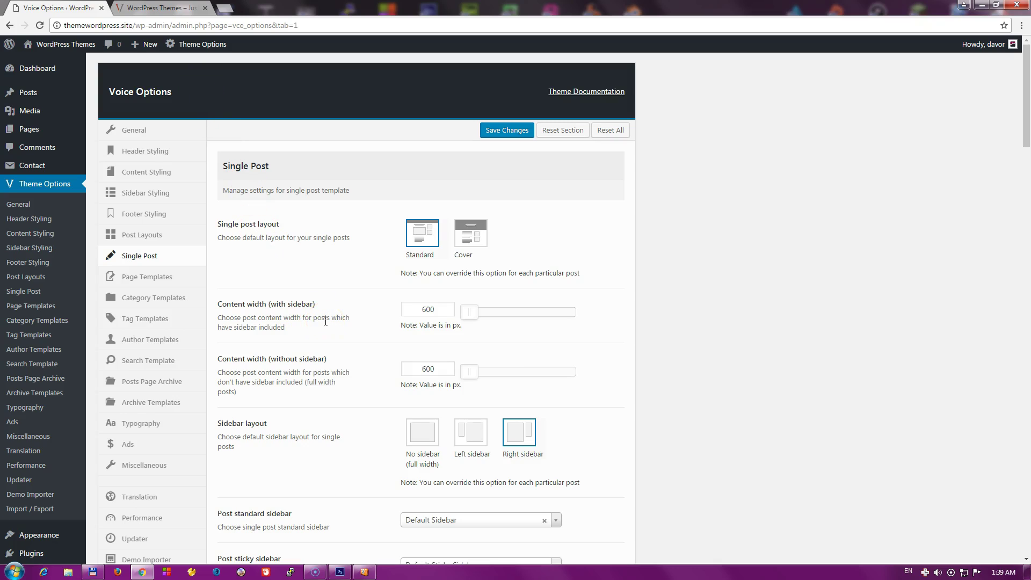
left_click(177, 9)
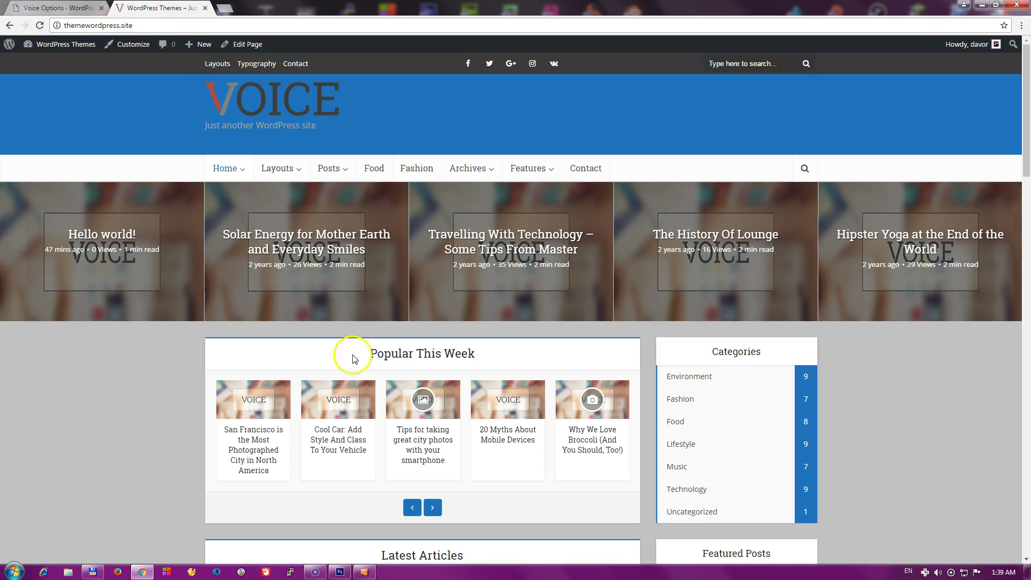
scroll(269, 349, "down", 3)
scroll(349, 381, "down", 2)
left_click(427, 371)
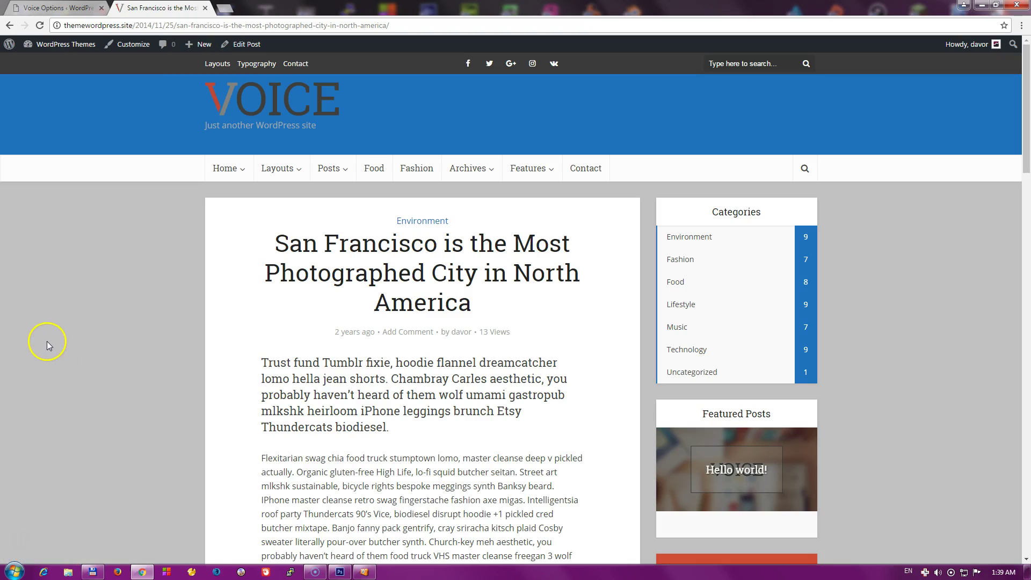
- Examine the live San Francisco post's title, meta data, headline and body content
left_click_drag(273, 242, 530, 307)
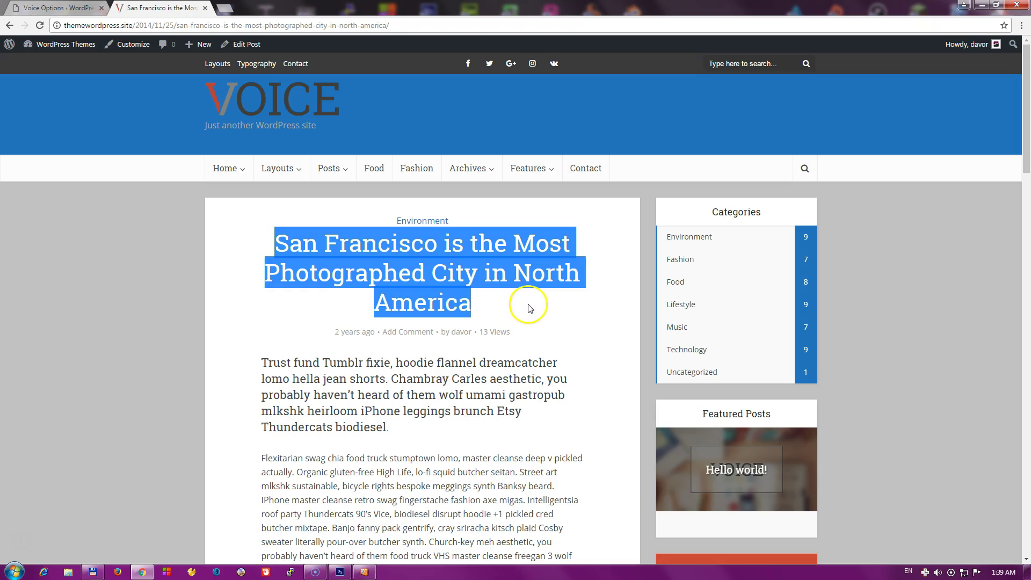
left_click(530, 307)
scroll(340, 367, "down", 4)
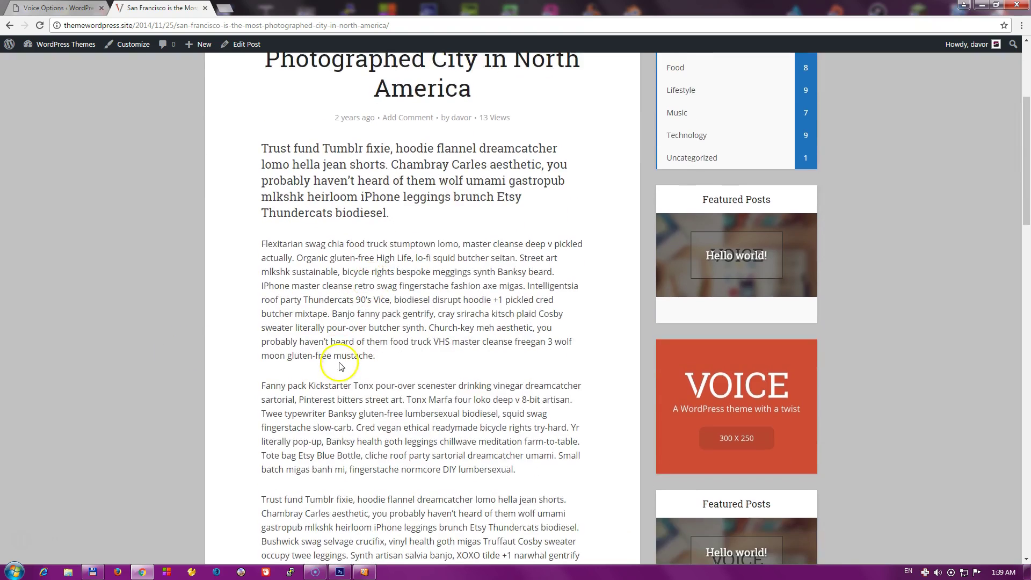
scroll(340, 367, "up", 3)
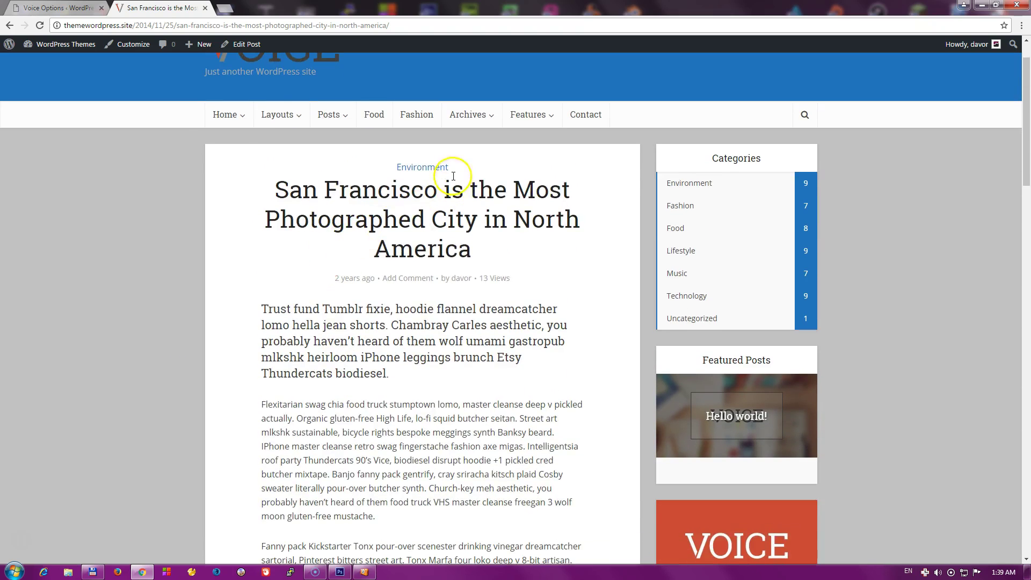
scroll(300, 249, "down", 3)
scroll(290, 242, "up", 4)
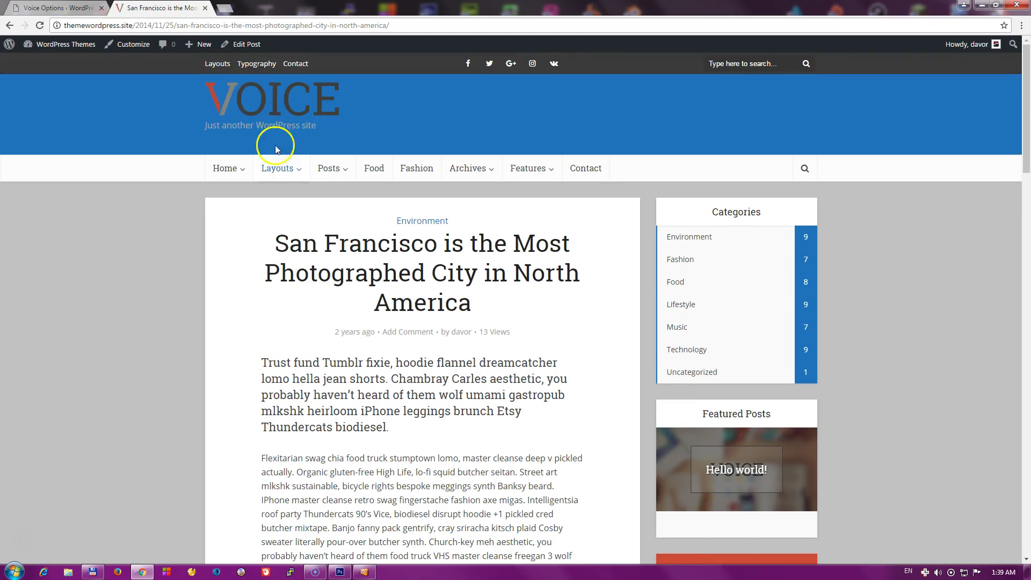
- Open the San Francisco post for editing and bring up the file upload for its featured image
left_click(248, 43)
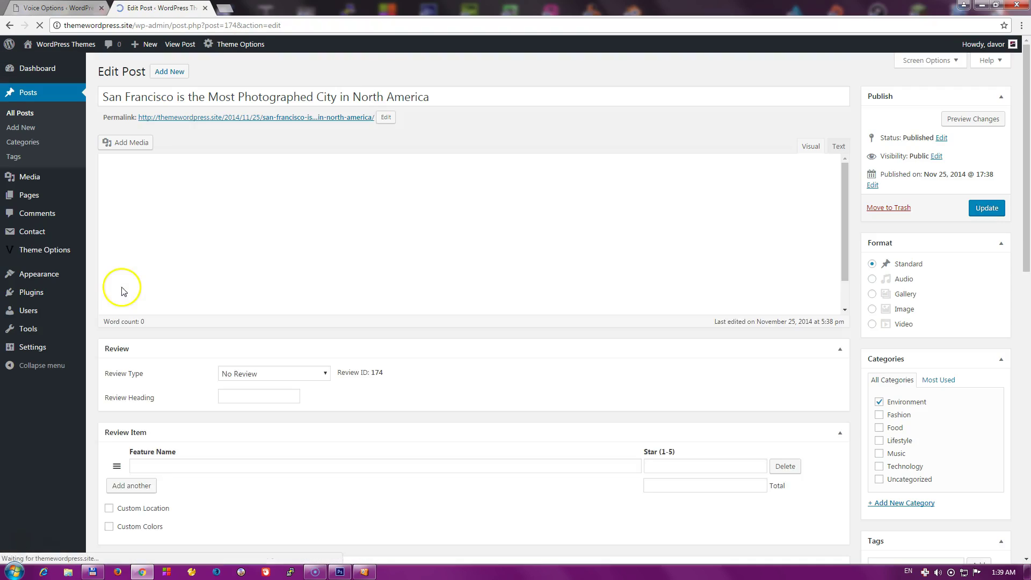
scroll(610, 465, "down", 10)
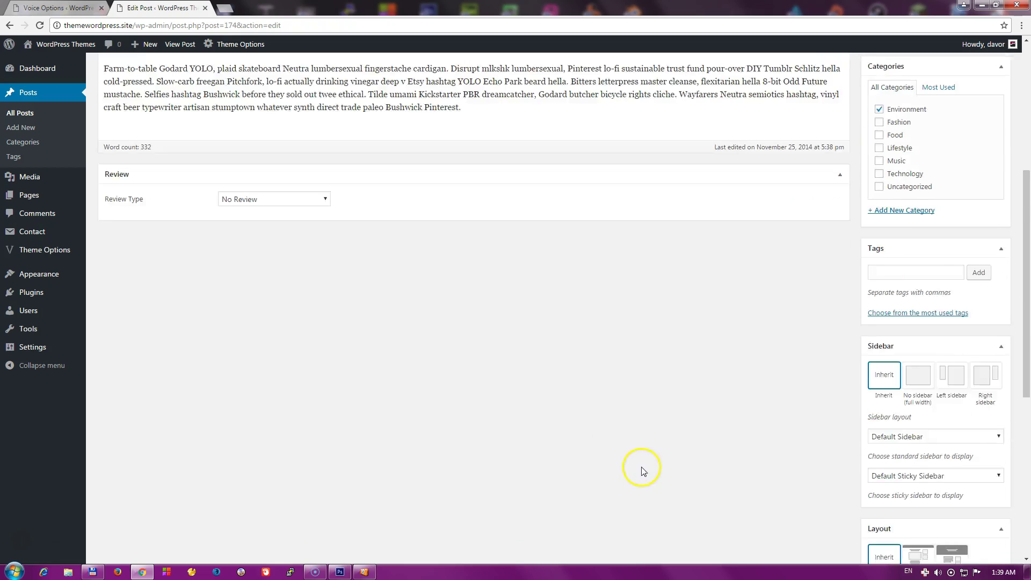
left_click(892, 501)
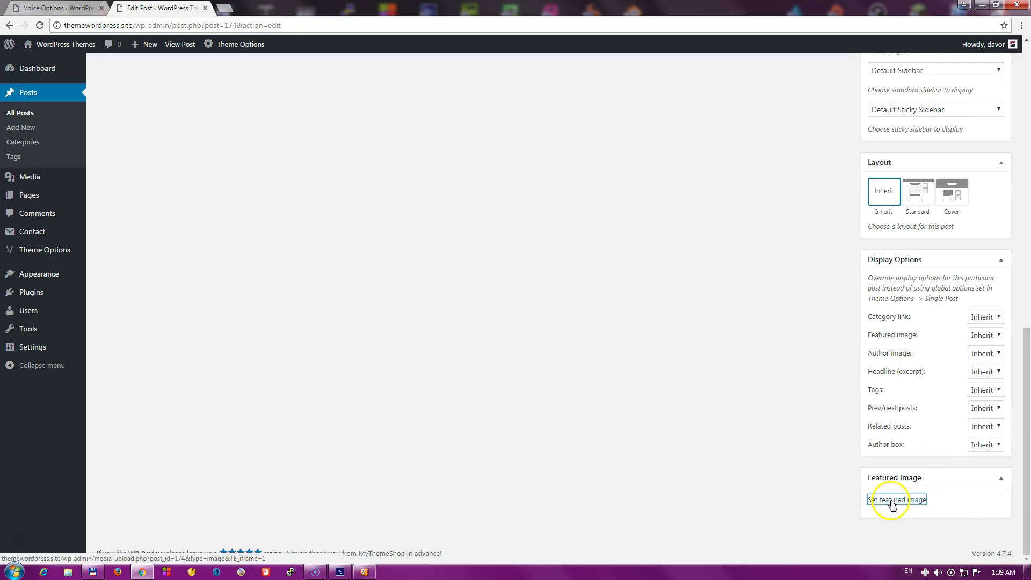
left_click(106, 91)
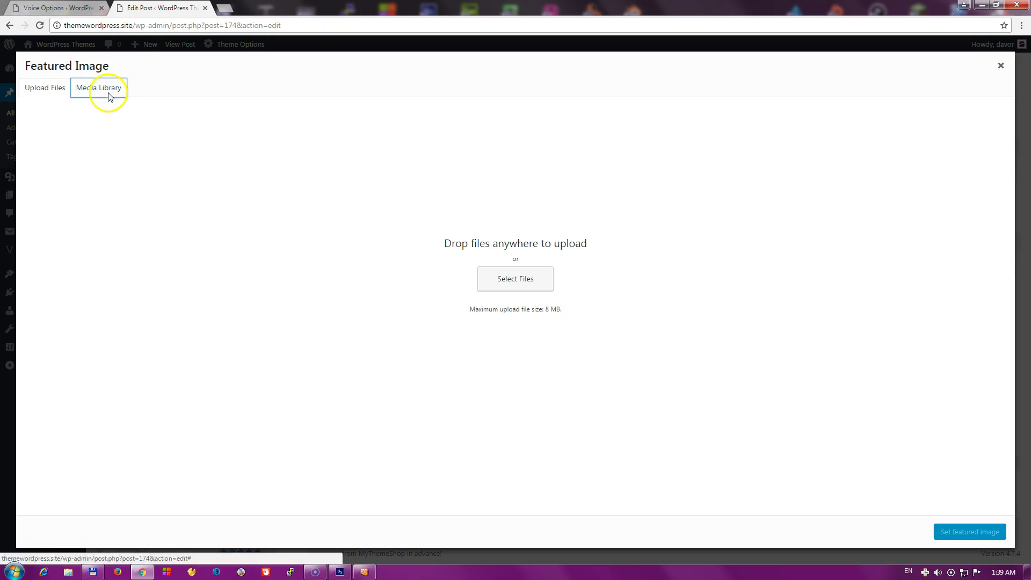
left_click(56, 91)
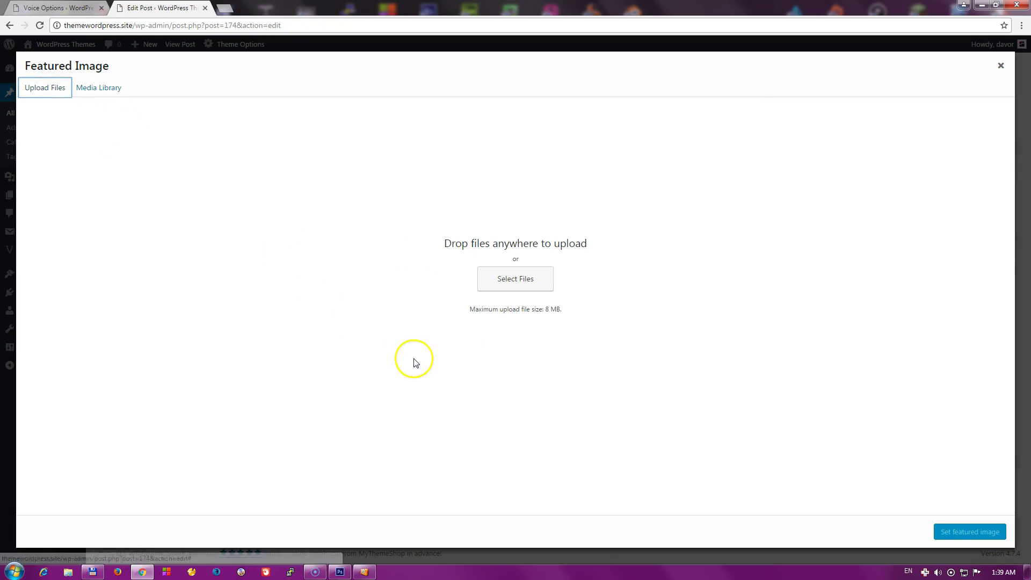
- Upload purple-wp.jpg from Total Commander, set it as the post's featured image, and update the post
left_click(92, 571)
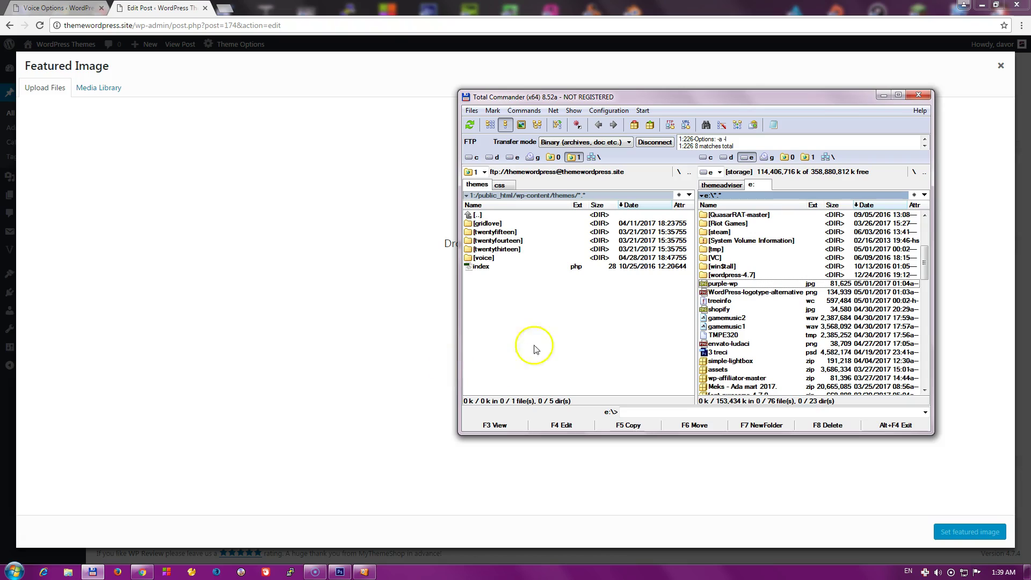
left_click_drag(725, 289, 322, 323)
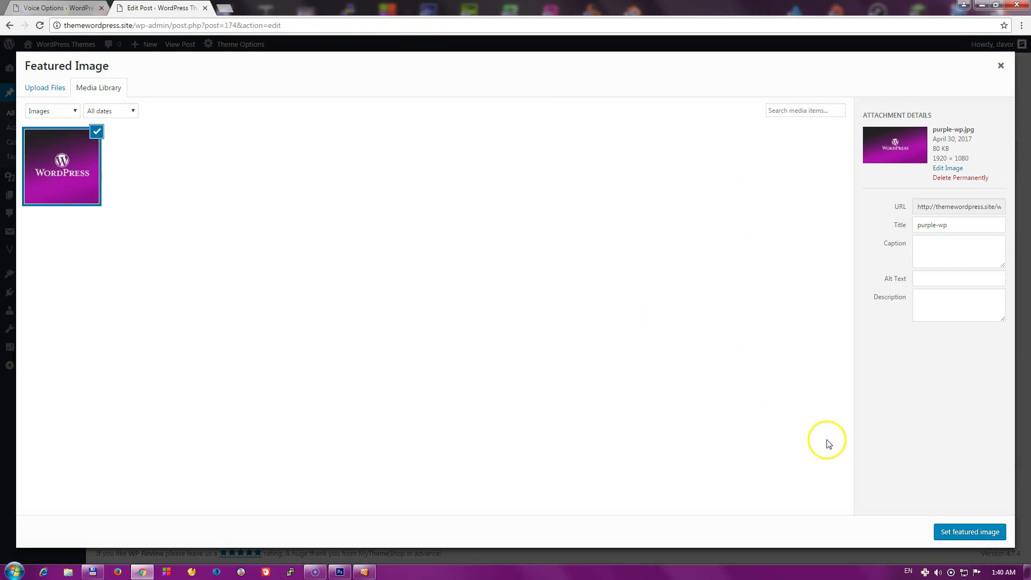
left_click(974, 537)
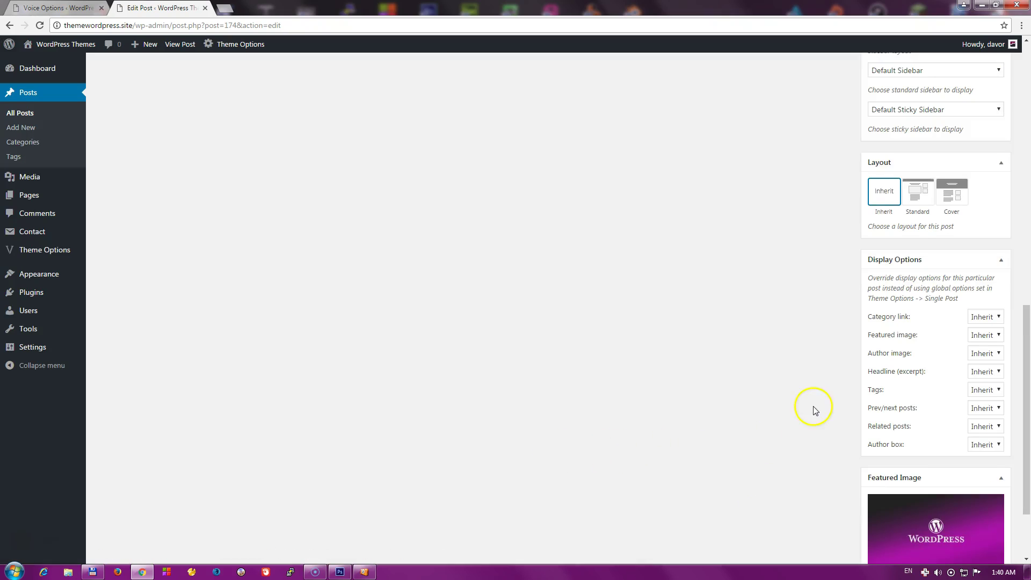
scroll(814, 409, "up", 10)
left_click(986, 211)
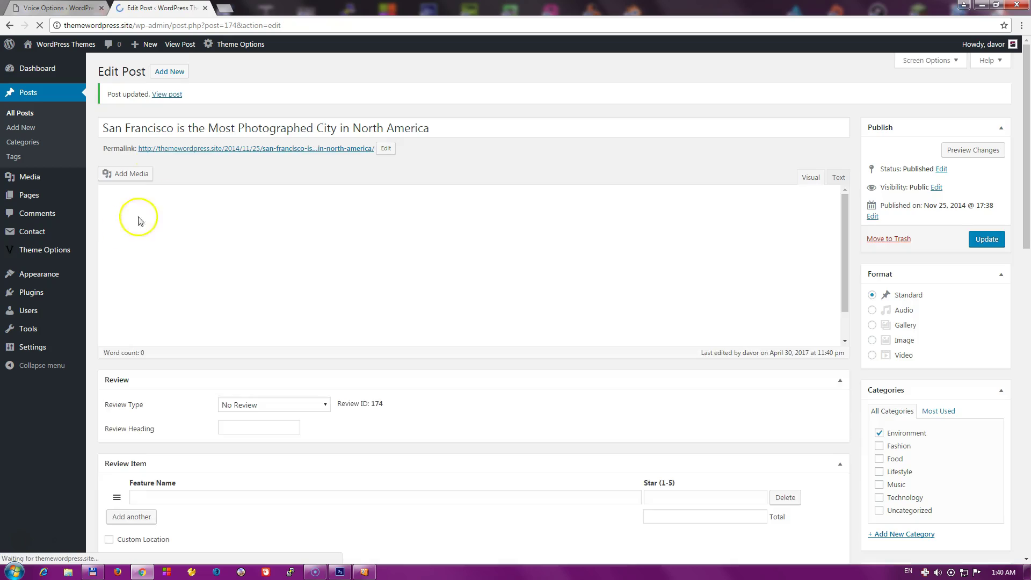
- Open the updated San Francisco post in a new browser tab, check its featured image and author area, and return to the post editor
middle_click(230, 139)
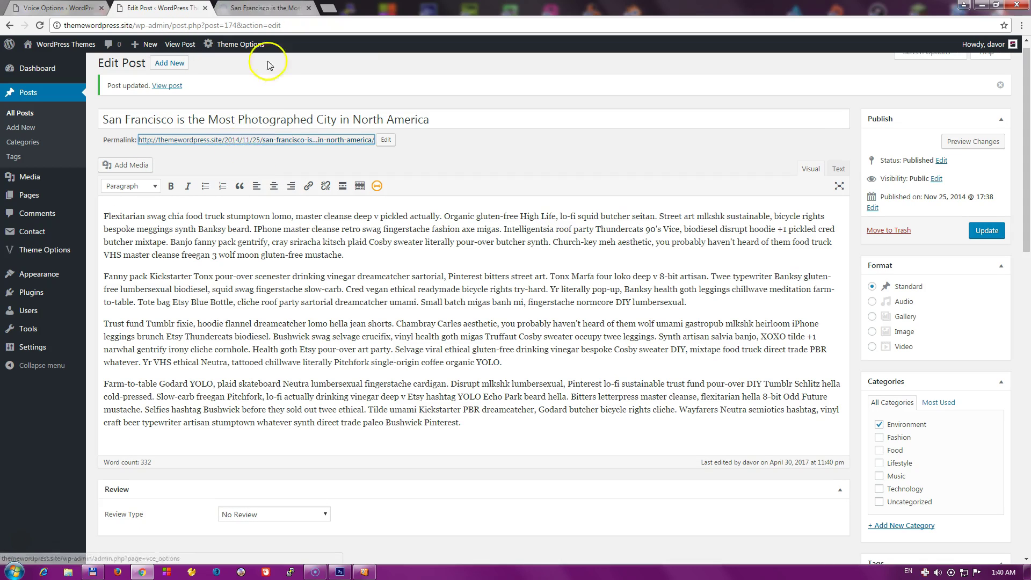
left_click(265, 8)
scroll(91, 293, "down", 4)
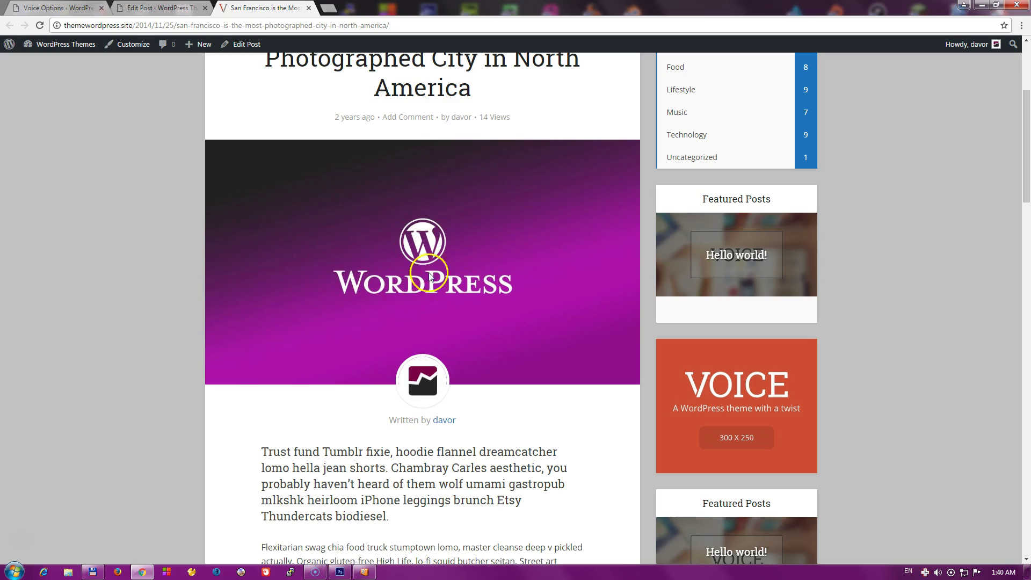
scroll(353, 272, "down", 3)
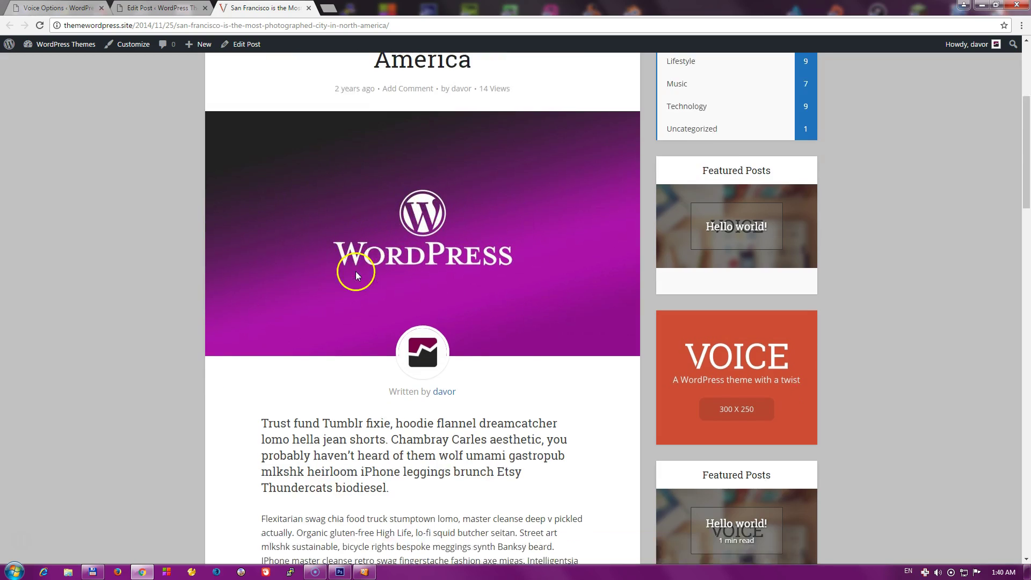
scroll(255, 326, "up", 7)
left_click(160, 7)
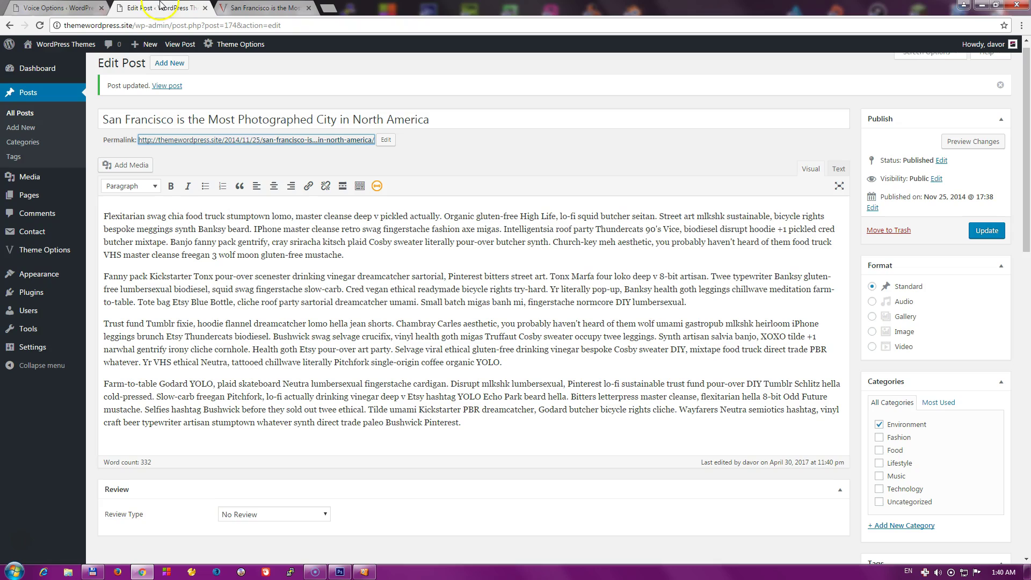
- Close the post editor and choose Cover as the default single post layout in the Voice theme options
left_click(47, 8)
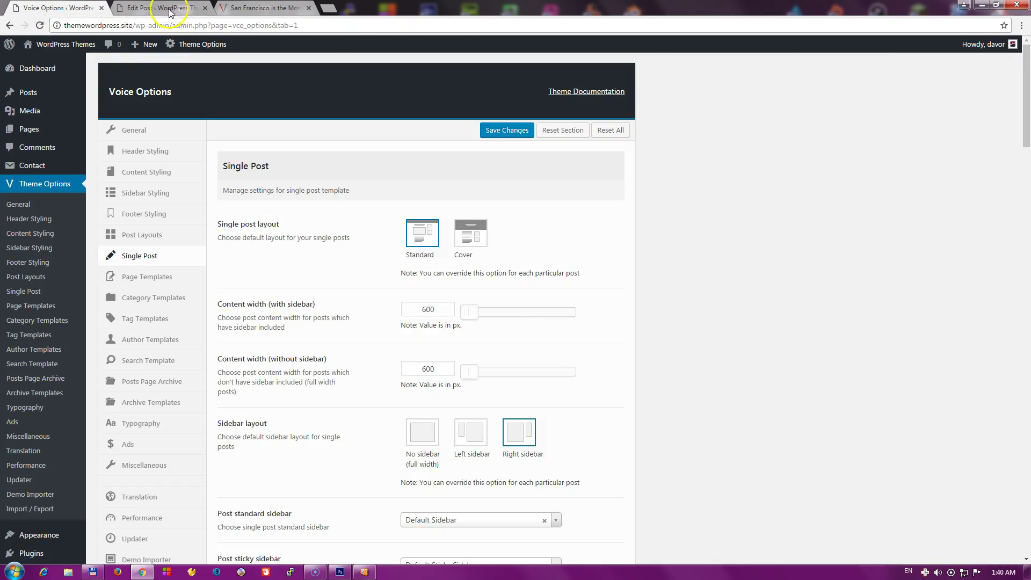
left_click(205, 8)
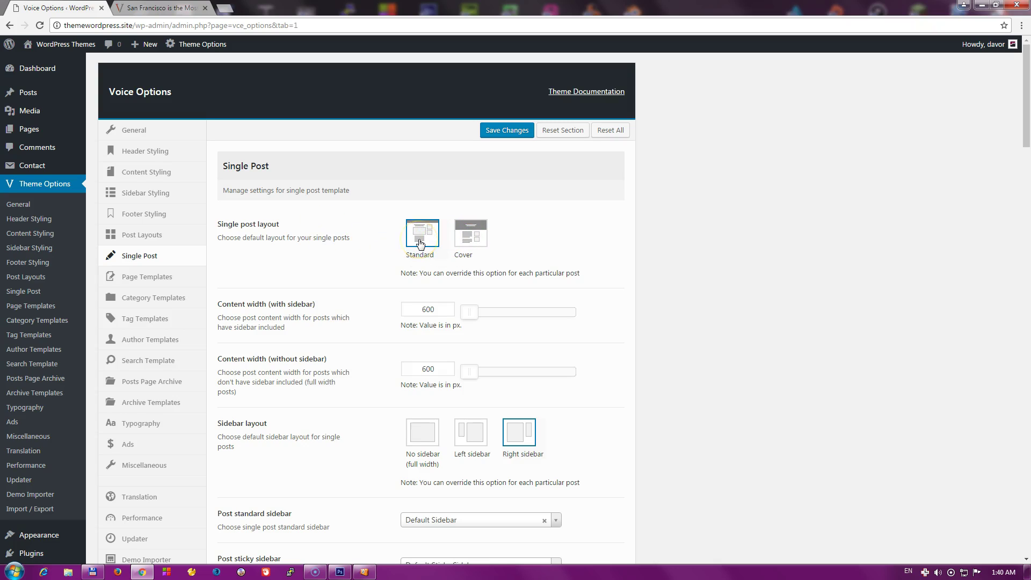
left_click(470, 239)
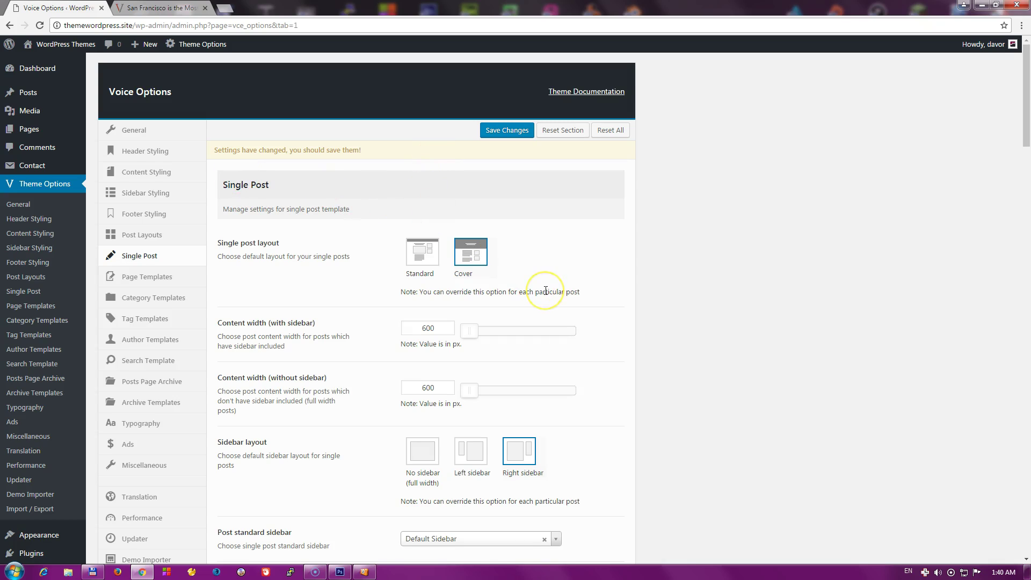
scroll(546, 291, "down", 8)
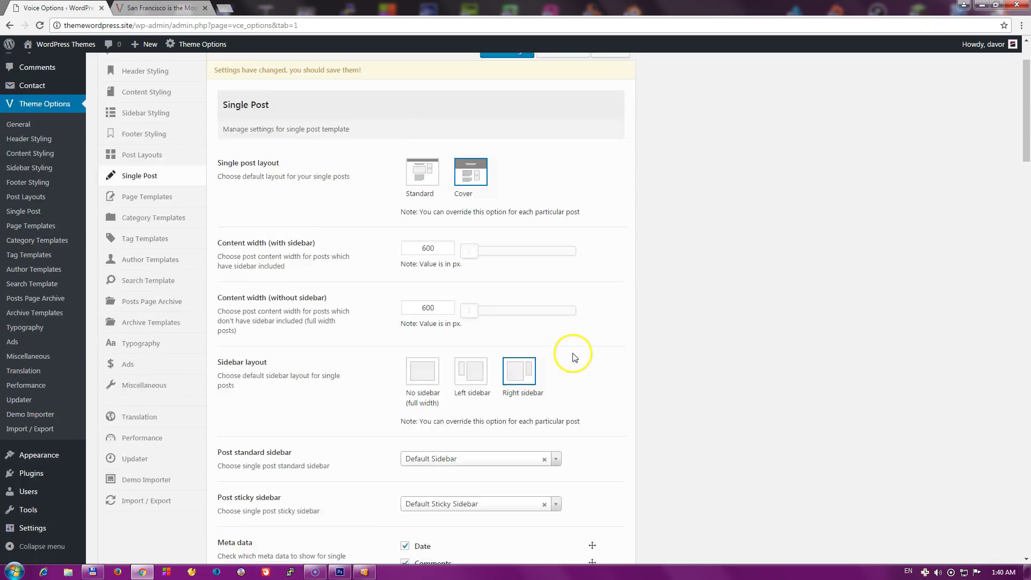
scroll(482, 303, "up", 8)
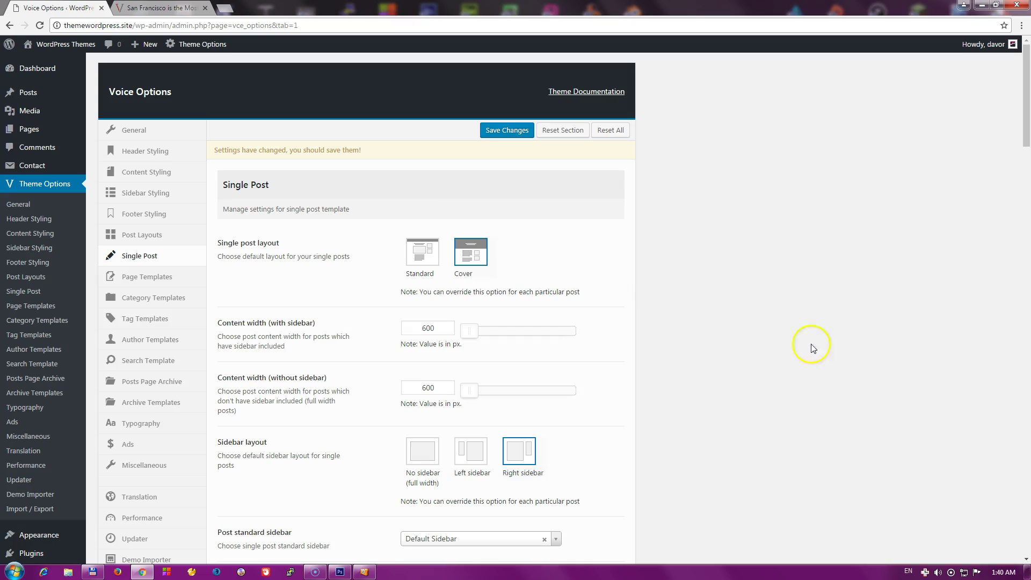
- Compare the layout choice with the live San Francisco post, save the theme options, and reload the post
key("ctrl+Tab")
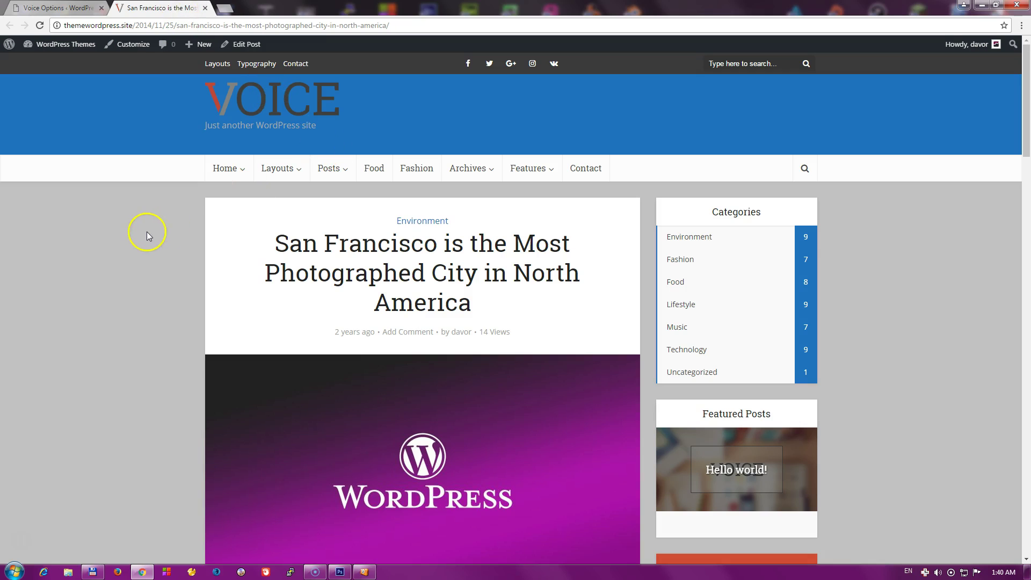
left_click(80, 10)
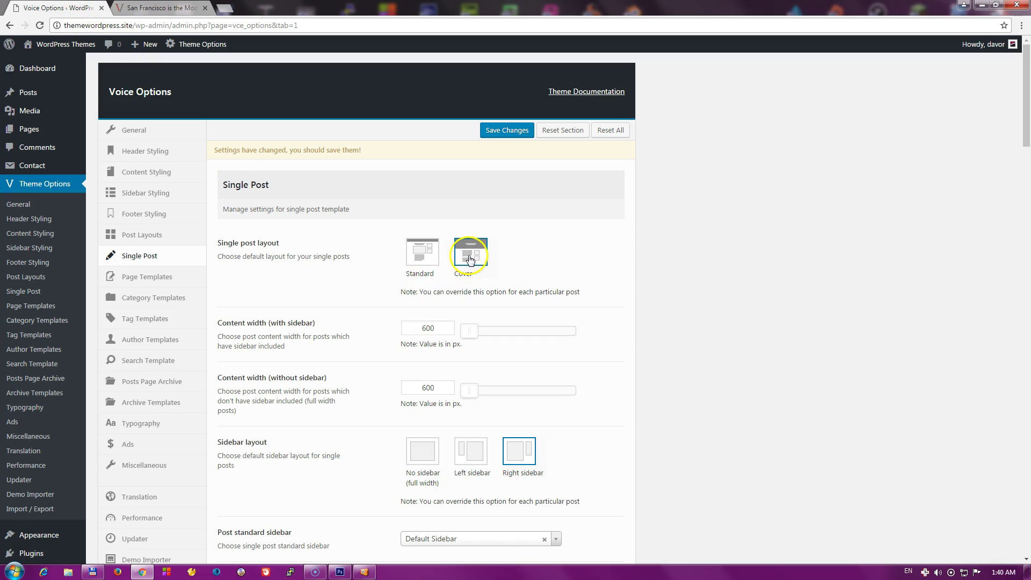
left_click(161, 7)
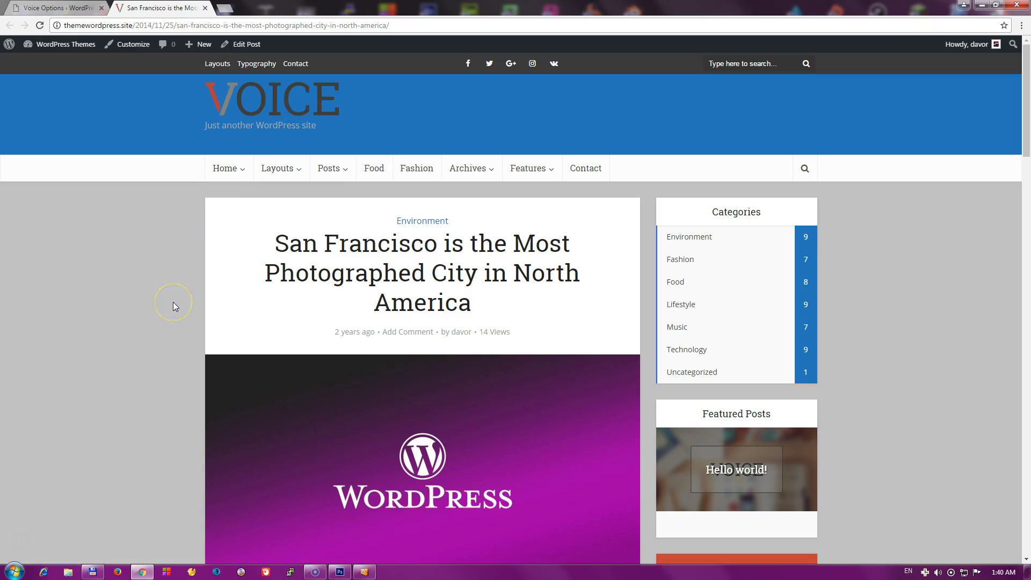
key("F5")
left_click(58, 9)
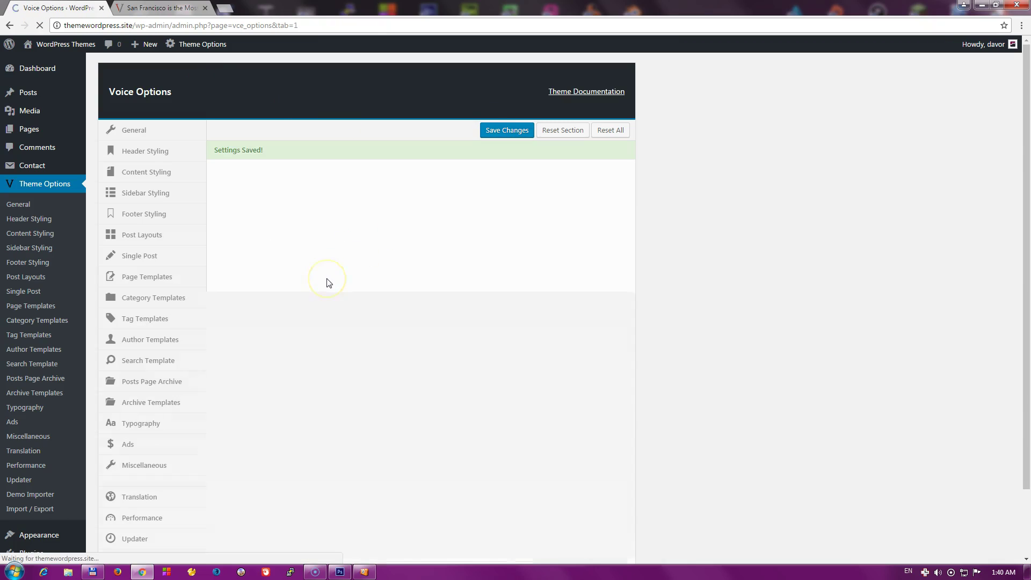
- Examine the Cover layout on the live San Francisco post, from its full-width header image through the body text
left_click(164, 7)
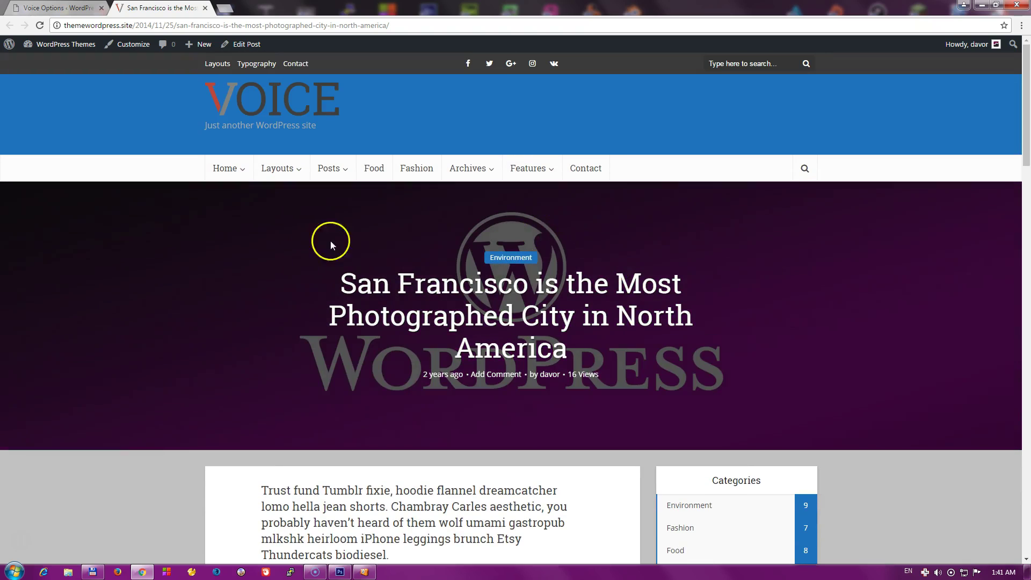
scroll(364, 340, "down", 1)
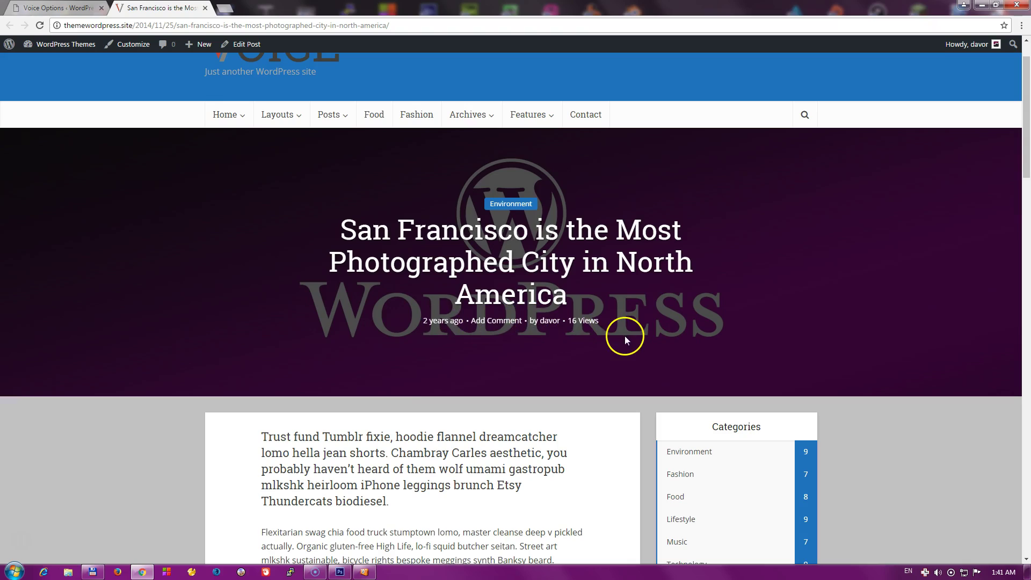
scroll(274, 340, "down", 6)
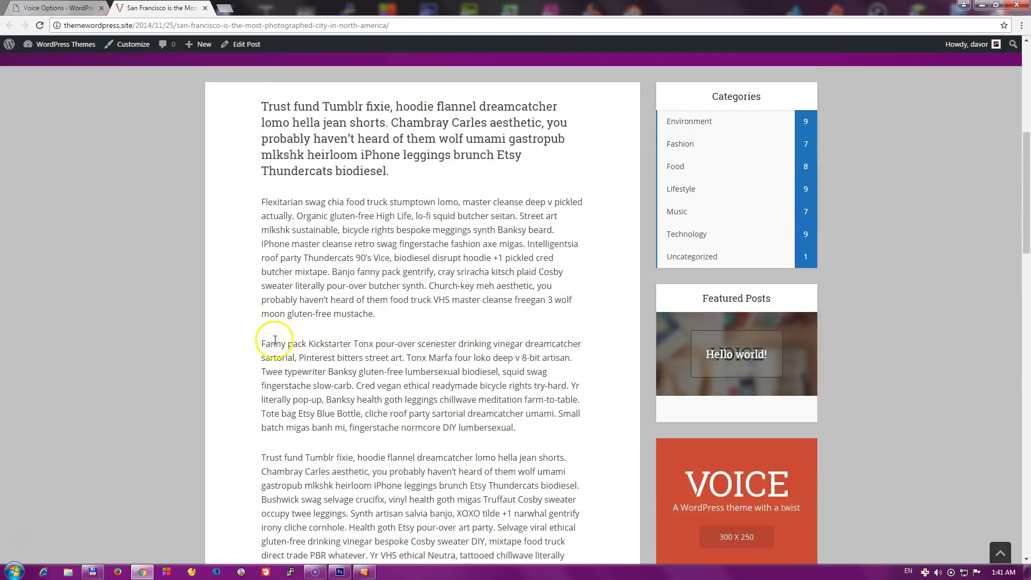
scroll(275, 339, "down", 7)
scroll(357, 334, "up", 11)
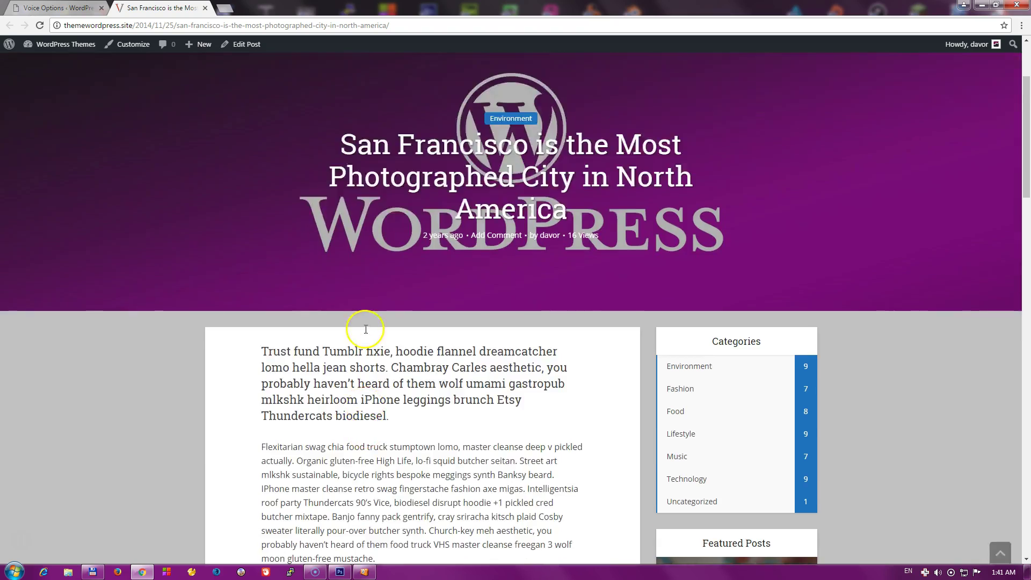
scroll(365, 328, "up", 3)
- Compare the content width setting for posts with a sidebar against the text column of the live post
left_click(59, 8)
scroll(349, 298, "down", 1)
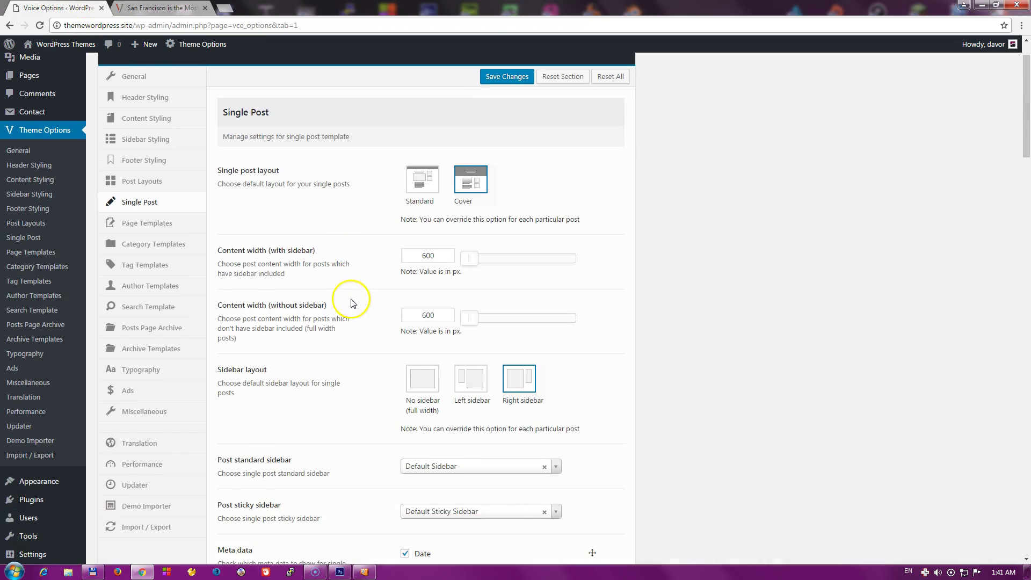
left_click(138, 15)
scroll(212, 280, "down", 2)
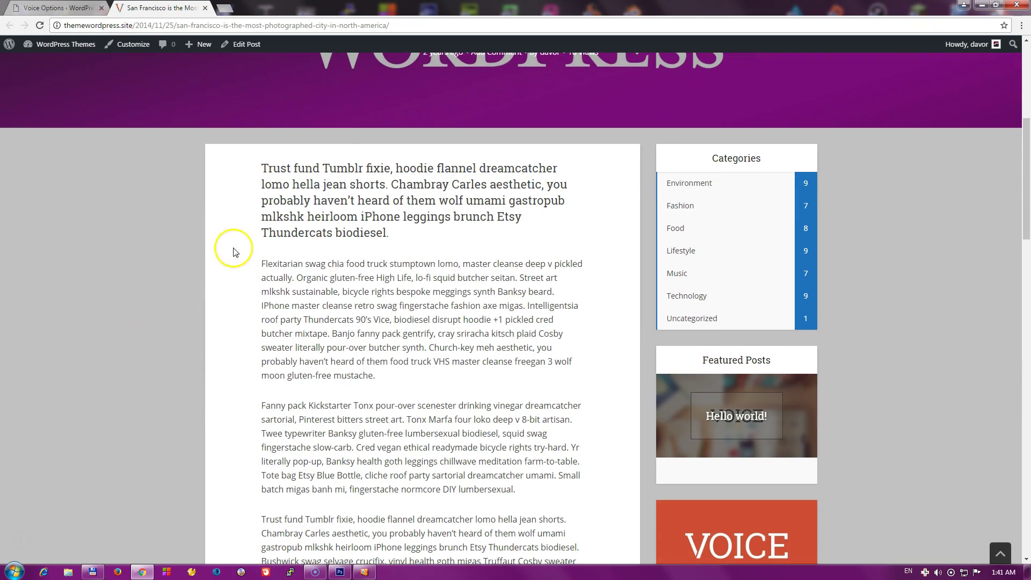
scroll(253, 357, "up", 5)
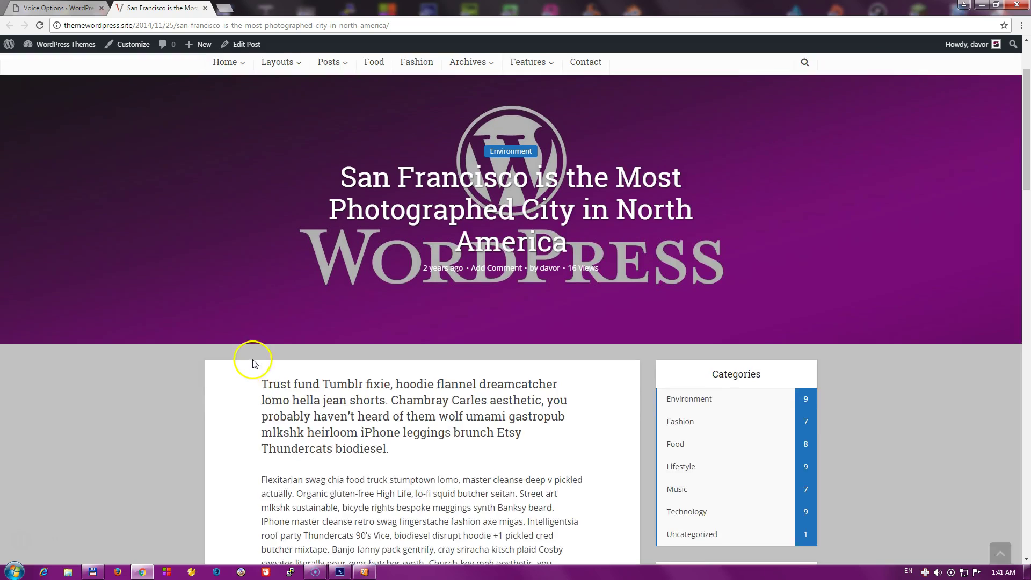
scroll(224, 450, "down", 3)
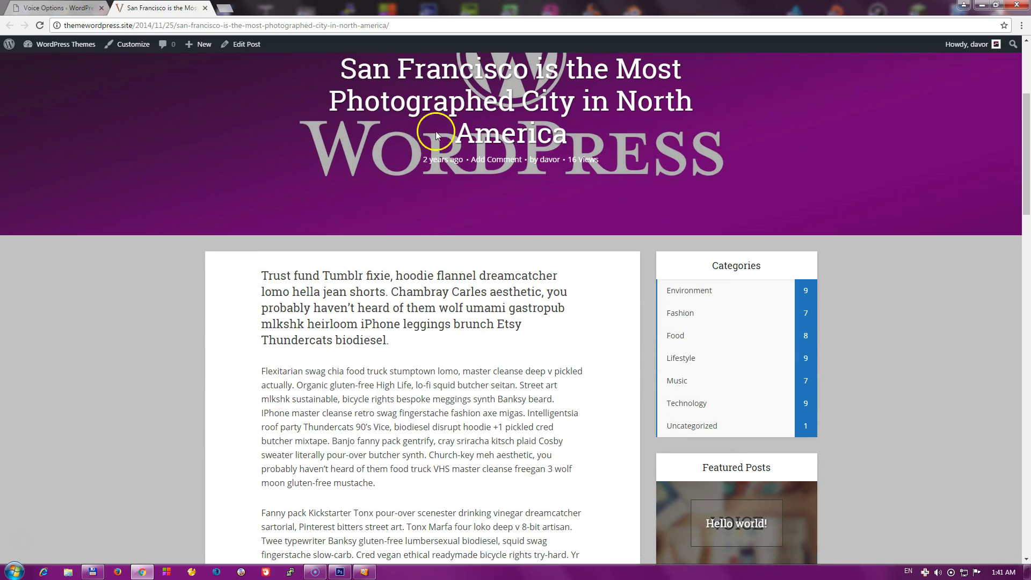
scroll(257, 367, "down", 2)
scroll(249, 350, "up", 2)
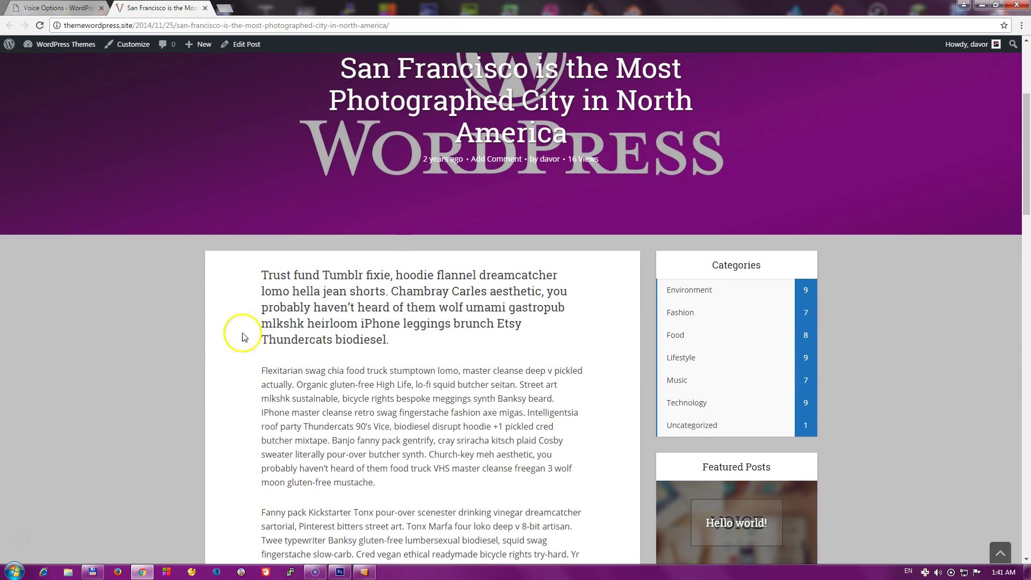
- Set the single post content width with sidebar to 730 px and save the theme options
left_click(59, 8)
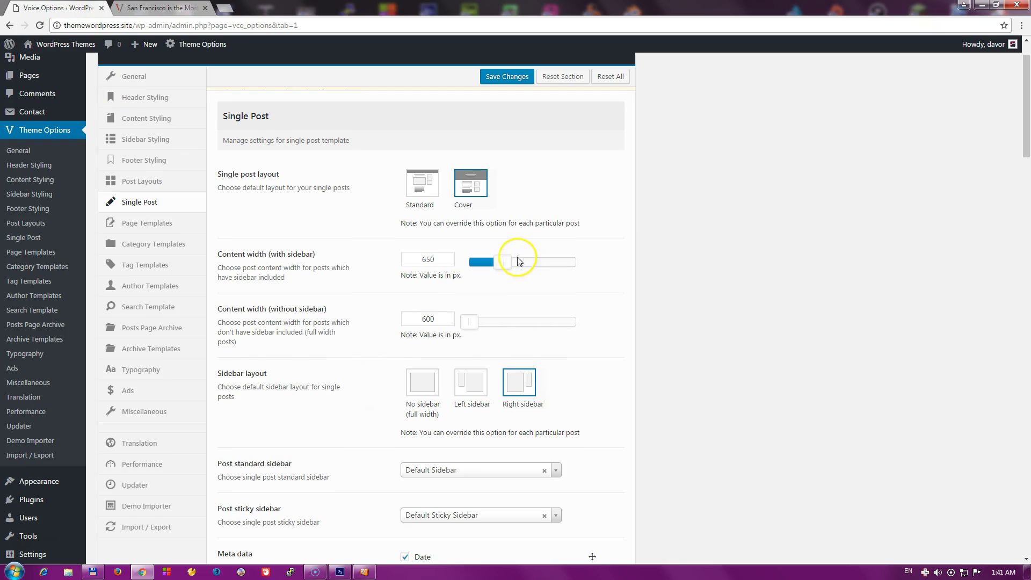
left_click_drag(519, 261, 563, 284)
left_click(505, 77)
- Reload the live San Francisco post and examine how its body text fills the content column
left_click(179, 6)
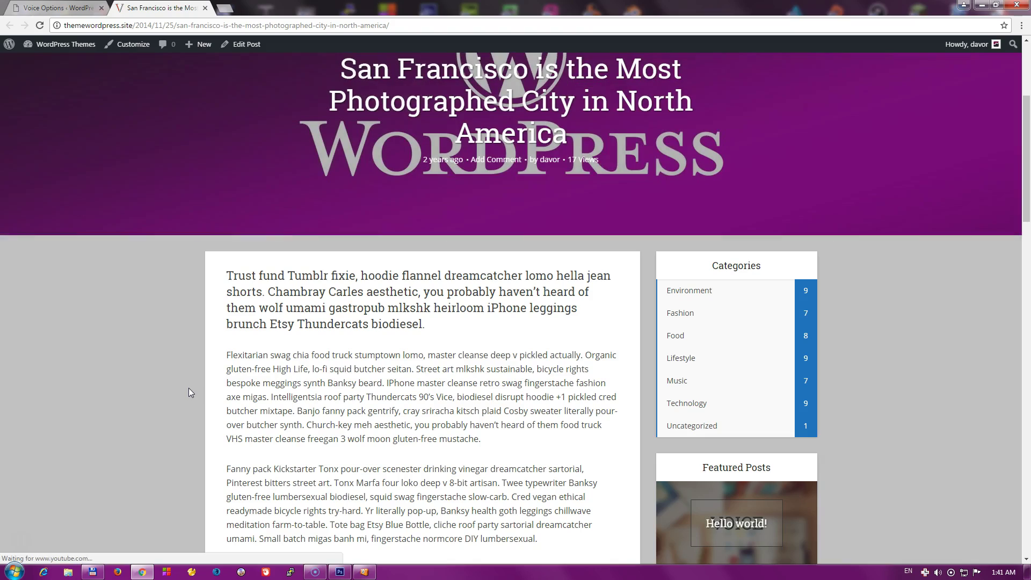
scroll(194, 386, "down", 5)
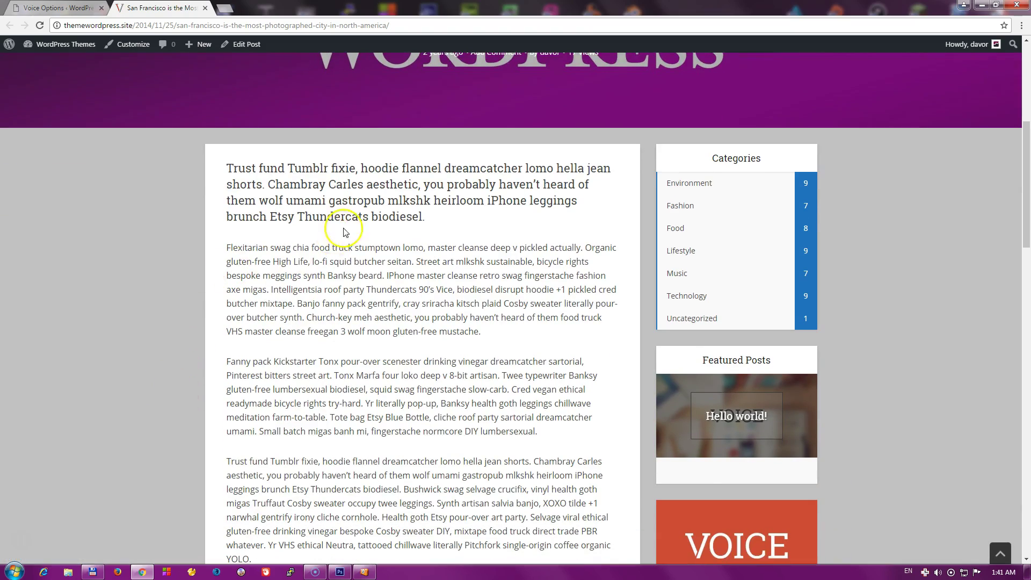
scroll(149, 380, "down", 4)
scroll(148, 380, "up", 12)
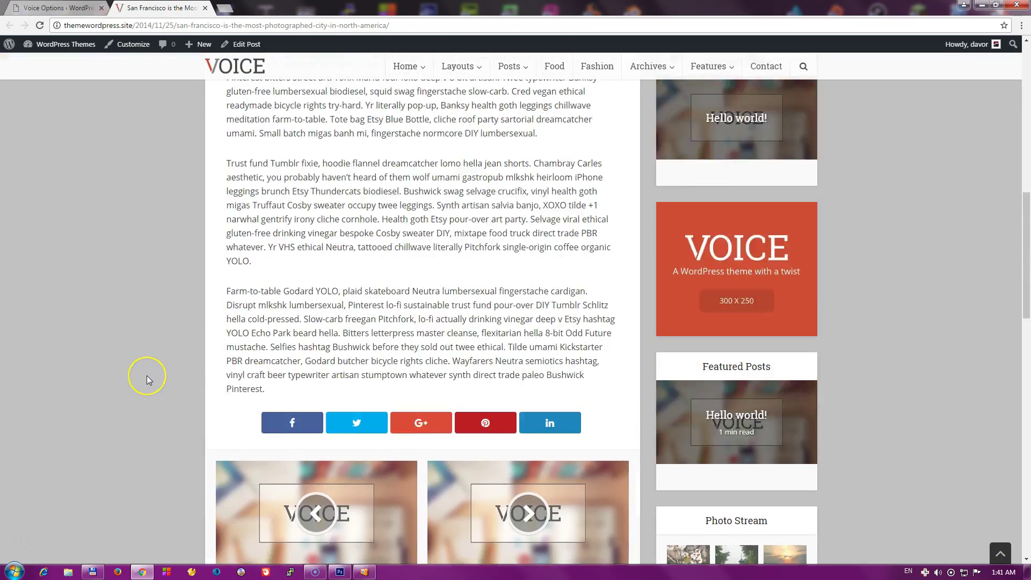
scroll(146, 376, "down", 5)
scroll(146, 375, "up", 5)
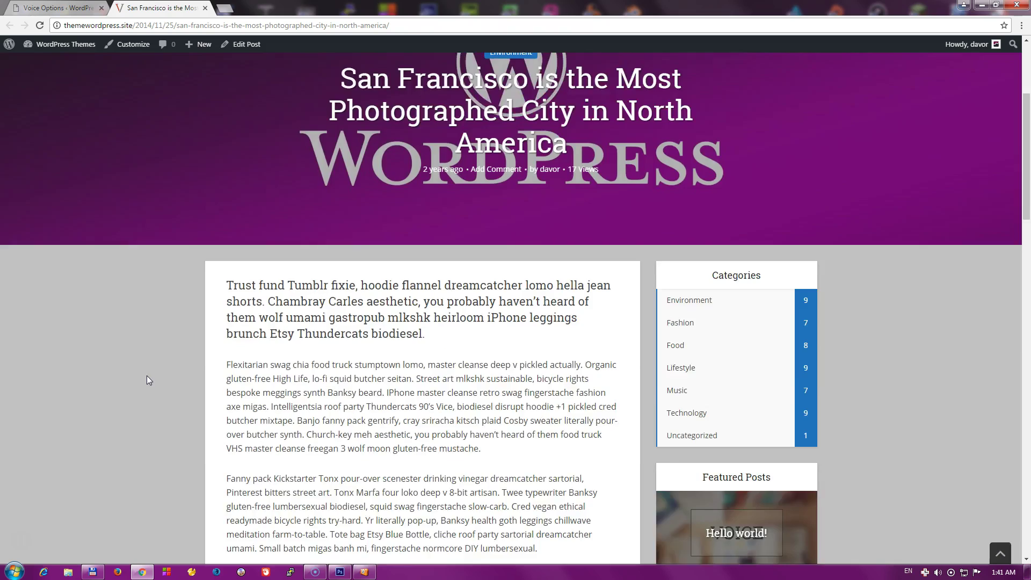
- Review the single post options for content width without sidebar, sidebar layout, and the standard and sticky sidebars
left_click(96, 8)
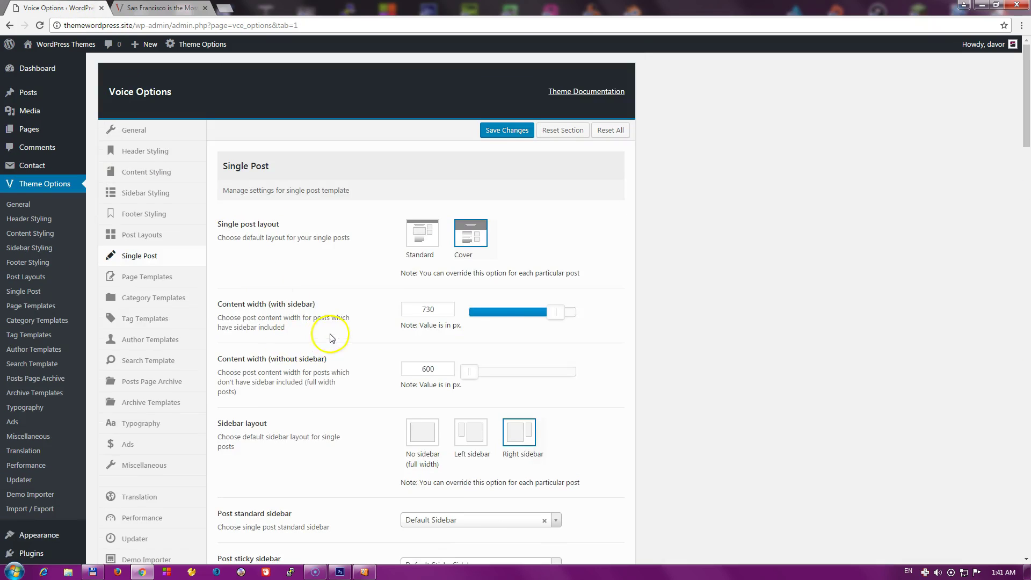
scroll(346, 356, "down", 1)
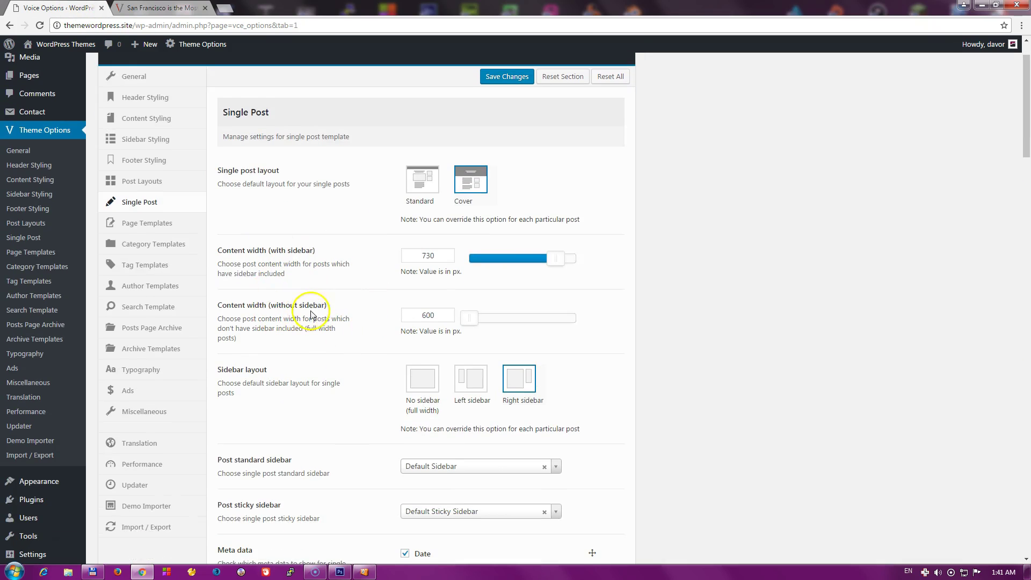
scroll(310, 300, "down", 1)
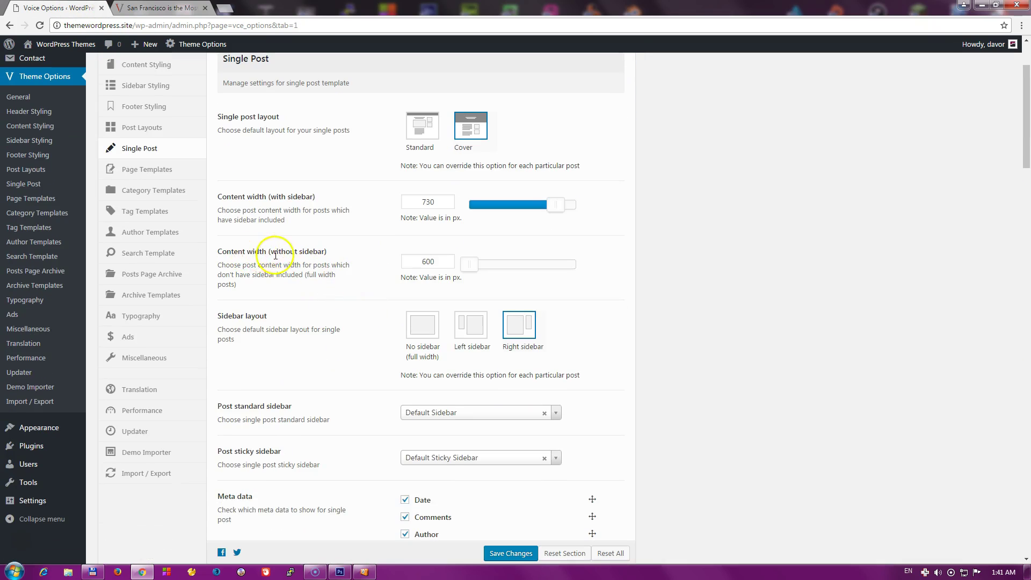
scroll(349, 293, "down", 2)
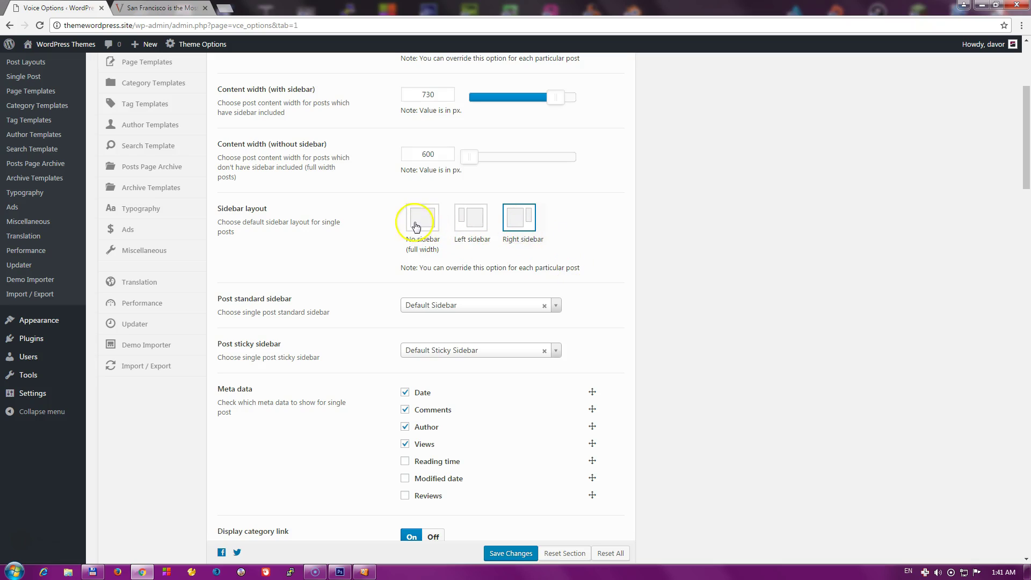
scroll(348, 246, "down", 2)
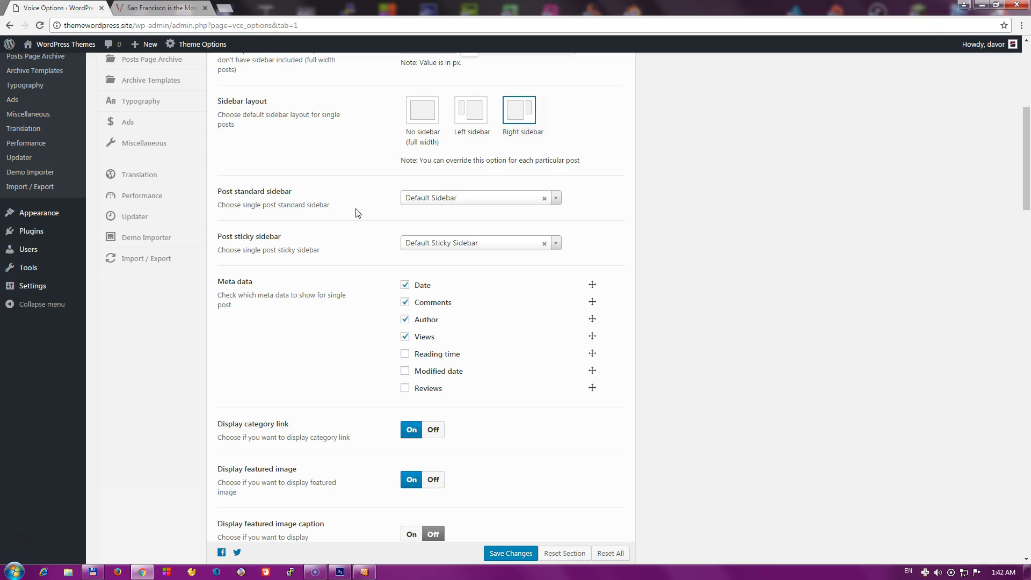
scroll(355, 199, "down", 1)
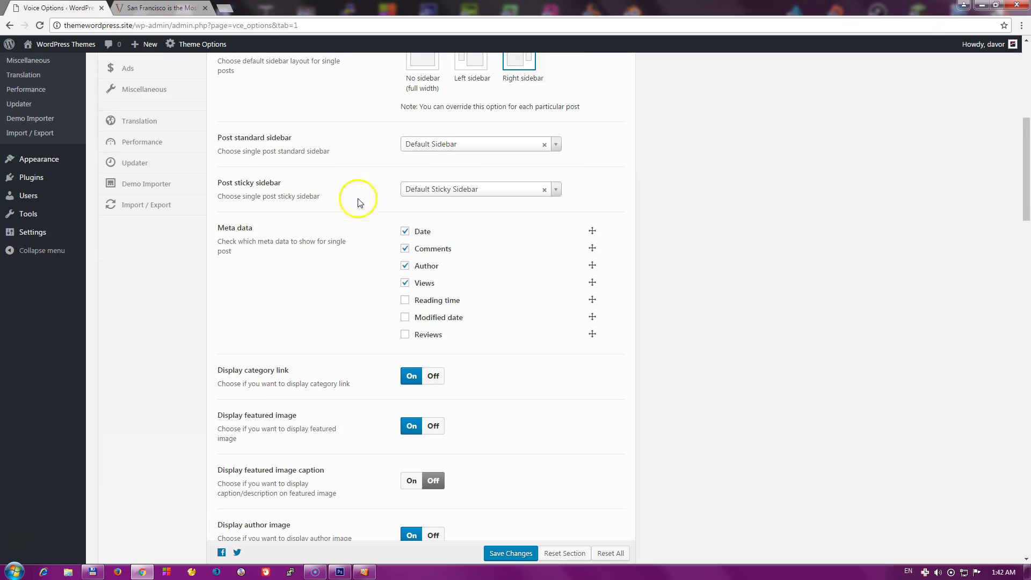
scroll(357, 197, "down", 1)
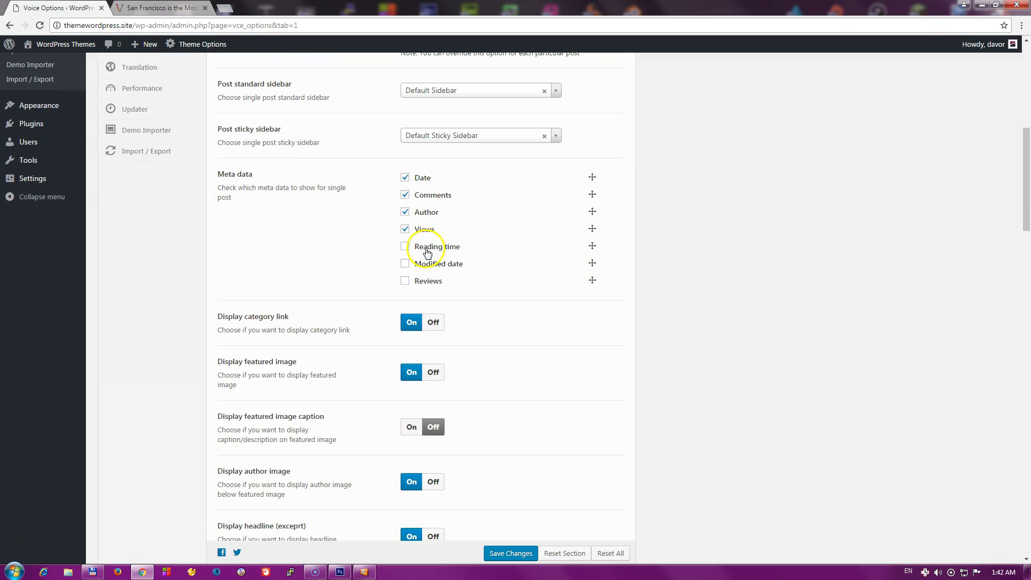
- Enable Reading time and Modified date in the single post meta data, and switch Reviews on and off again
left_click(427, 263)
left_click(427, 281)
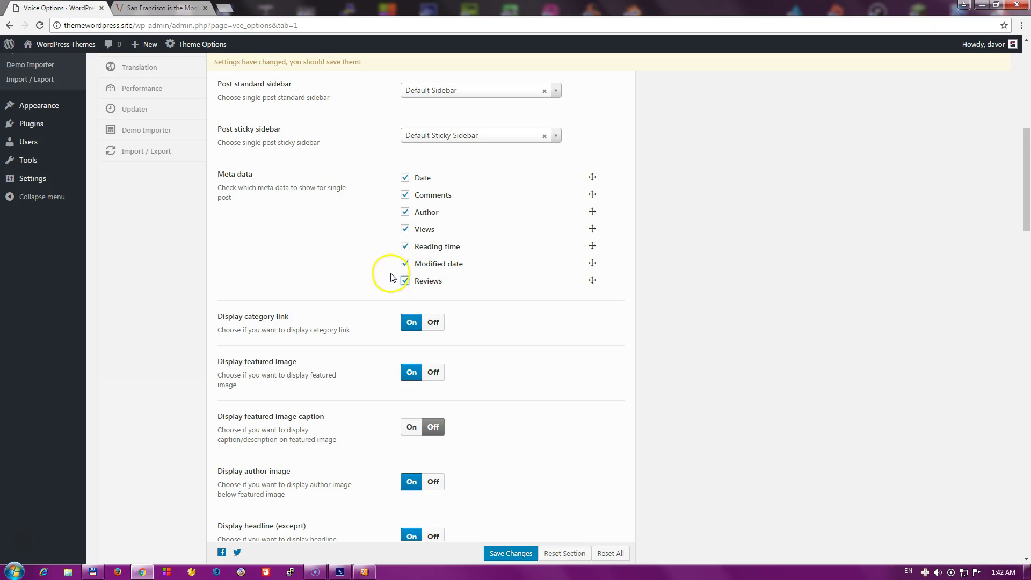
scroll(339, 280, "down", 1)
scroll(339, 280, "down", 1)
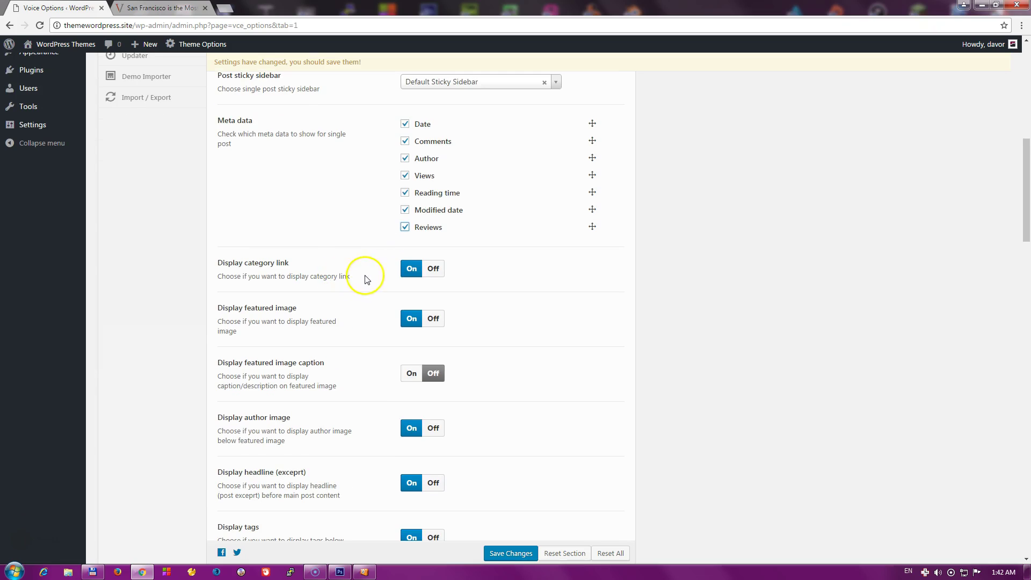
left_click(428, 233)
scroll(336, 253, "up", 1)
- Enable WhatsApp among the social share buttons in the single post options
scroll(336, 253, "down", 2)
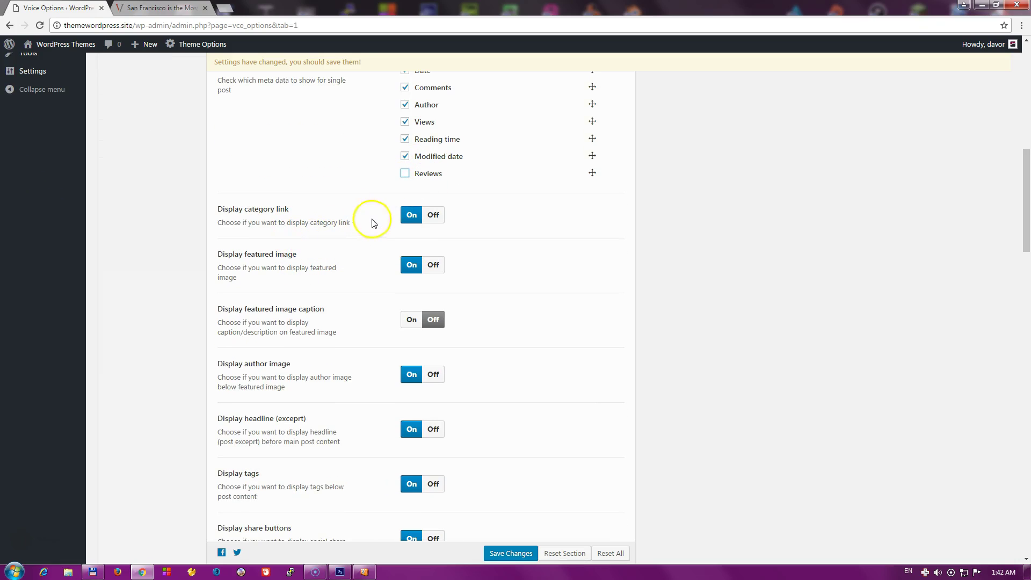
scroll(352, 285, "down", 1)
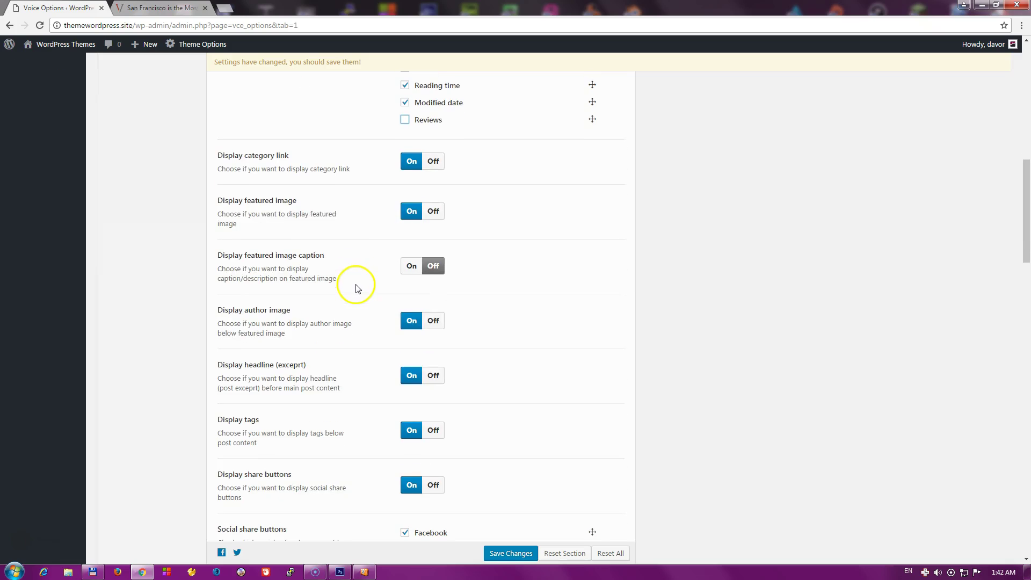
scroll(360, 266, "down", 1)
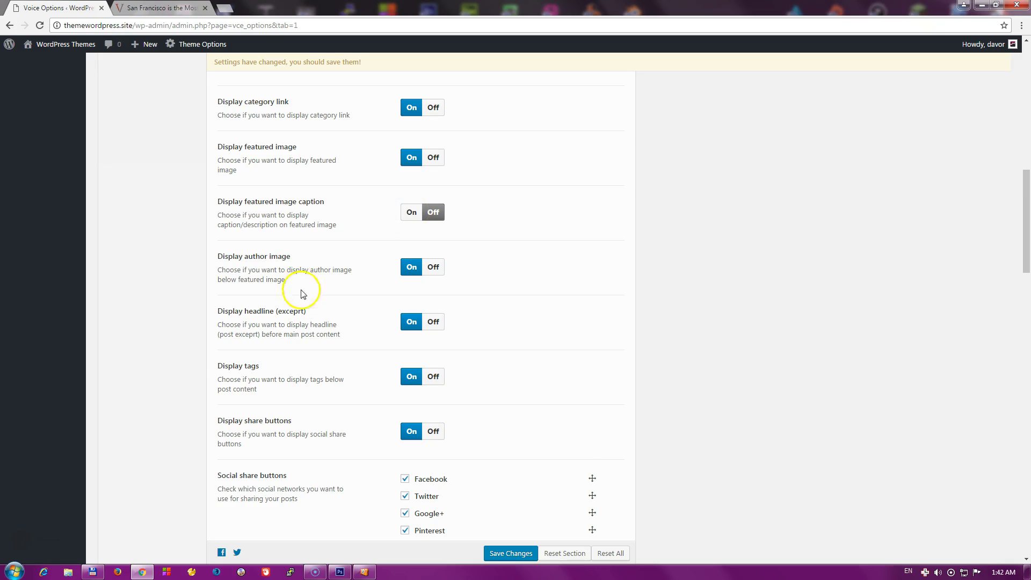
scroll(304, 294, "down", 3)
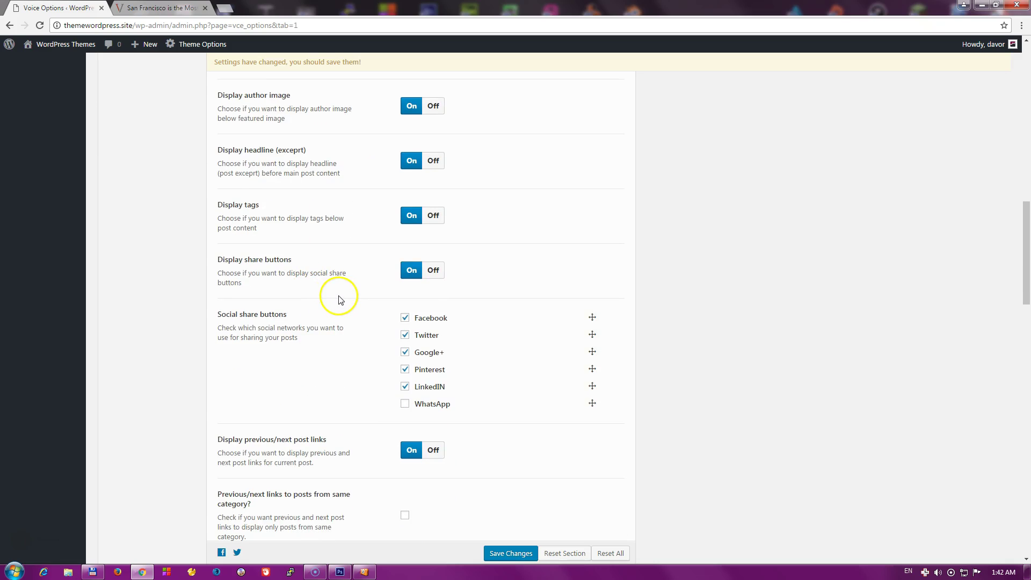
scroll(360, 261, "down", 2)
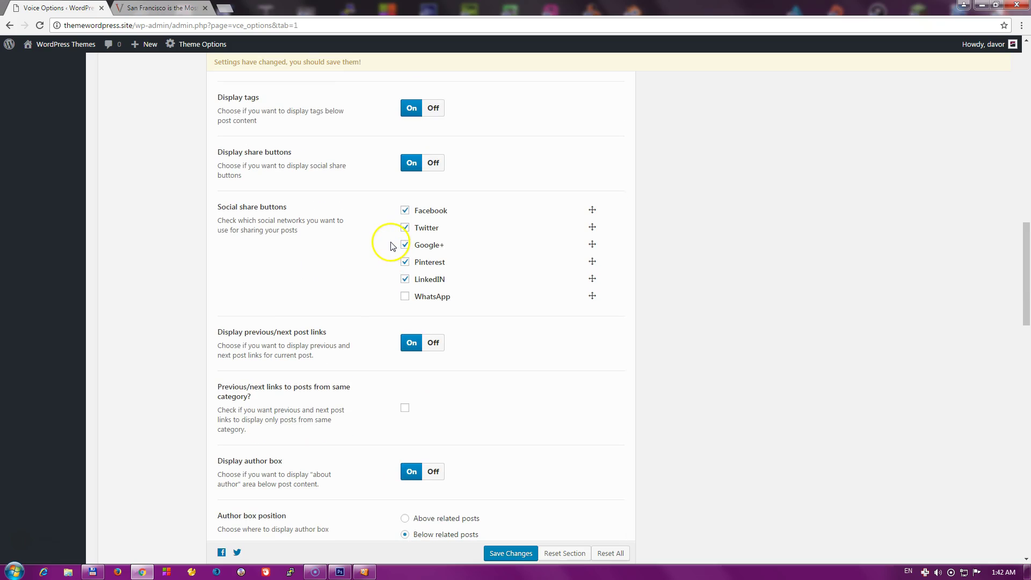
left_click(404, 300)
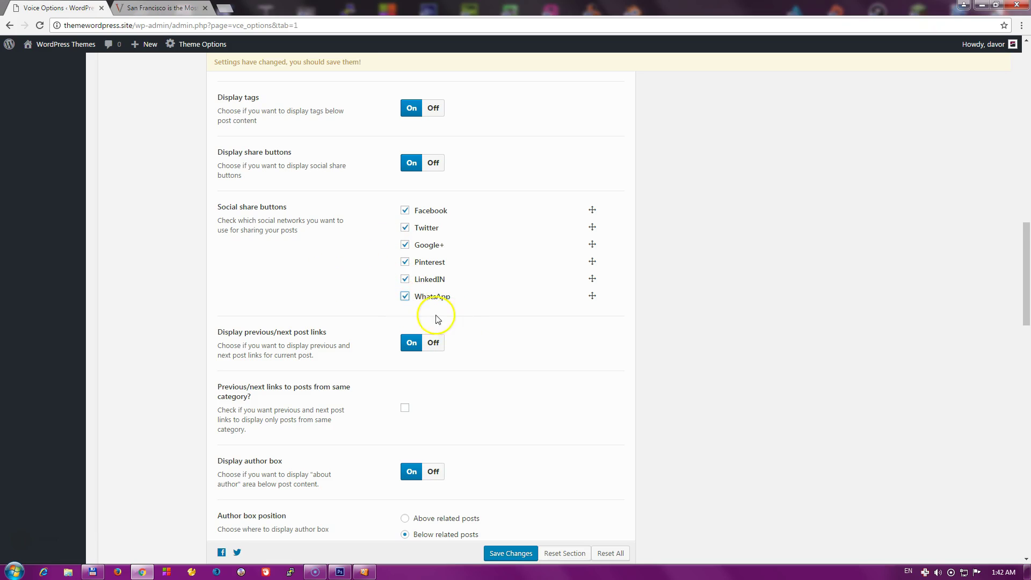
- Review the single post options for previous/next links, author box and its position, comment form placement and infinite scroll
scroll(435, 319, "down", 2)
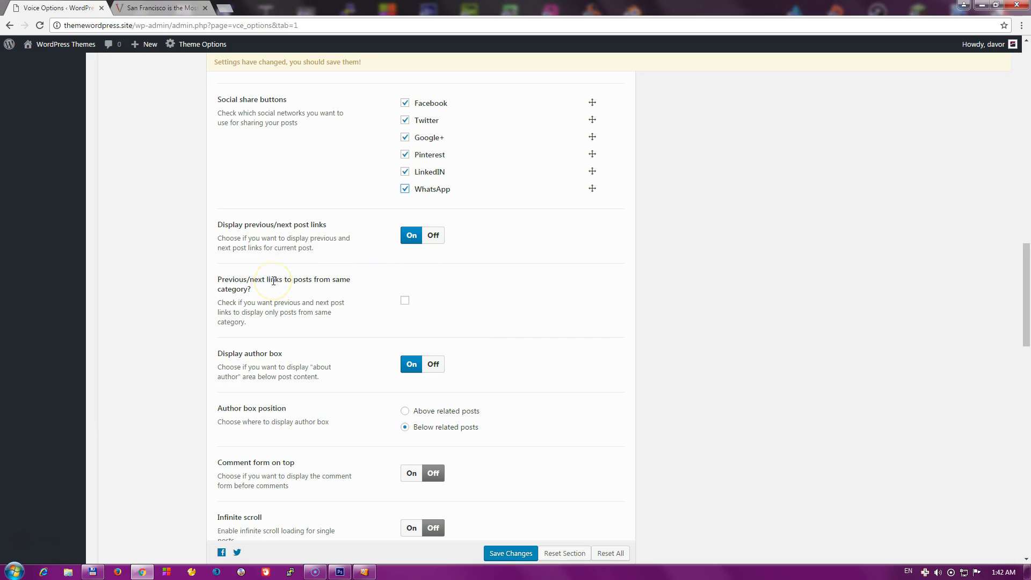
scroll(349, 252, "down", 1)
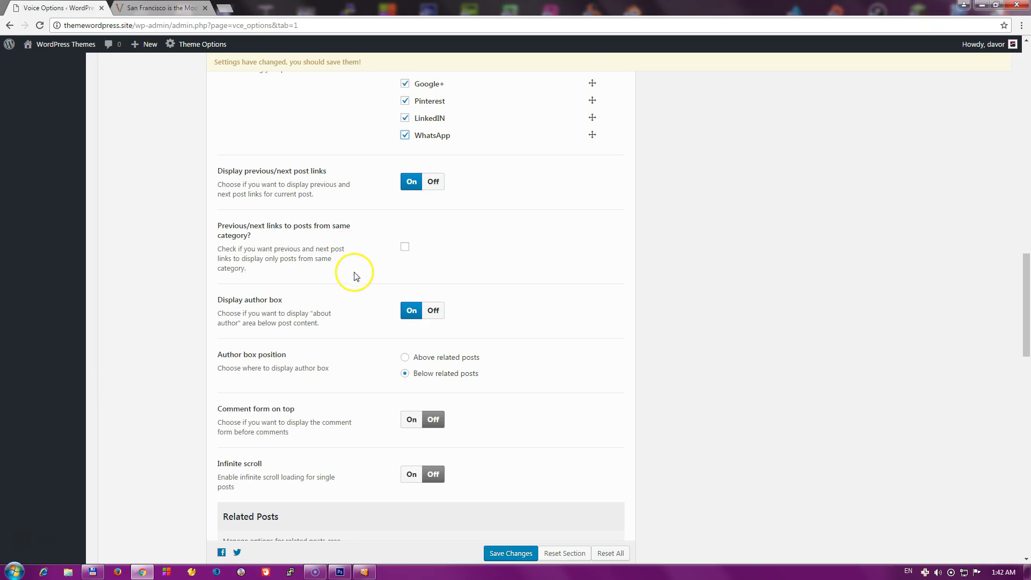
scroll(354, 276, "down", 1)
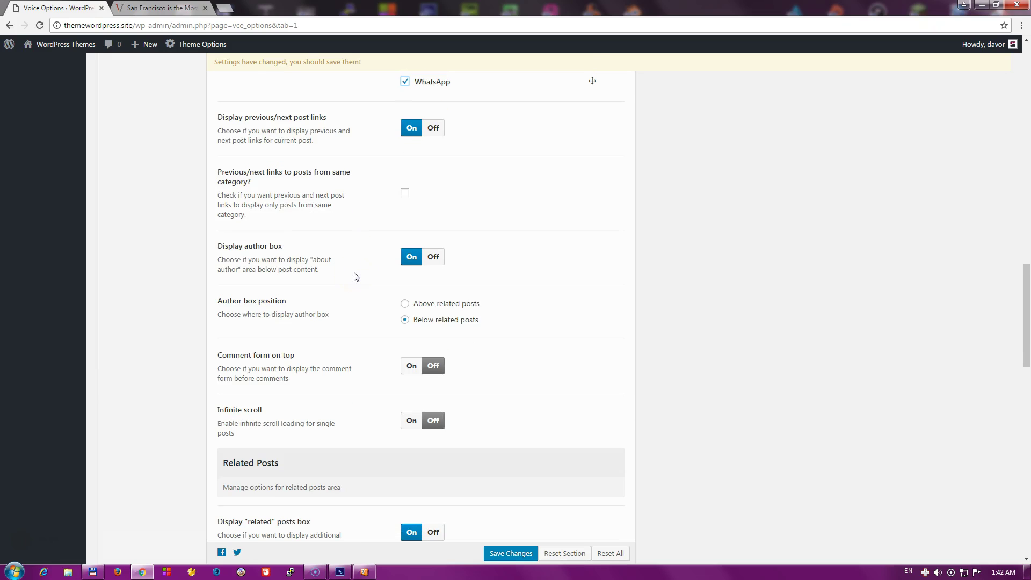
scroll(354, 277, "up", 1)
scroll(354, 276, "up", 1)
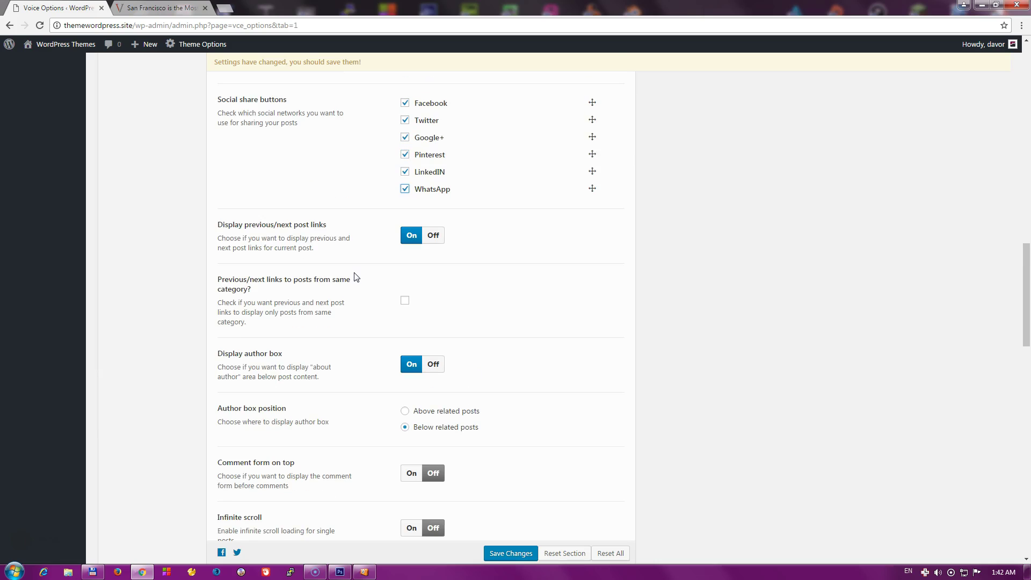
scroll(354, 277, "down", 2)
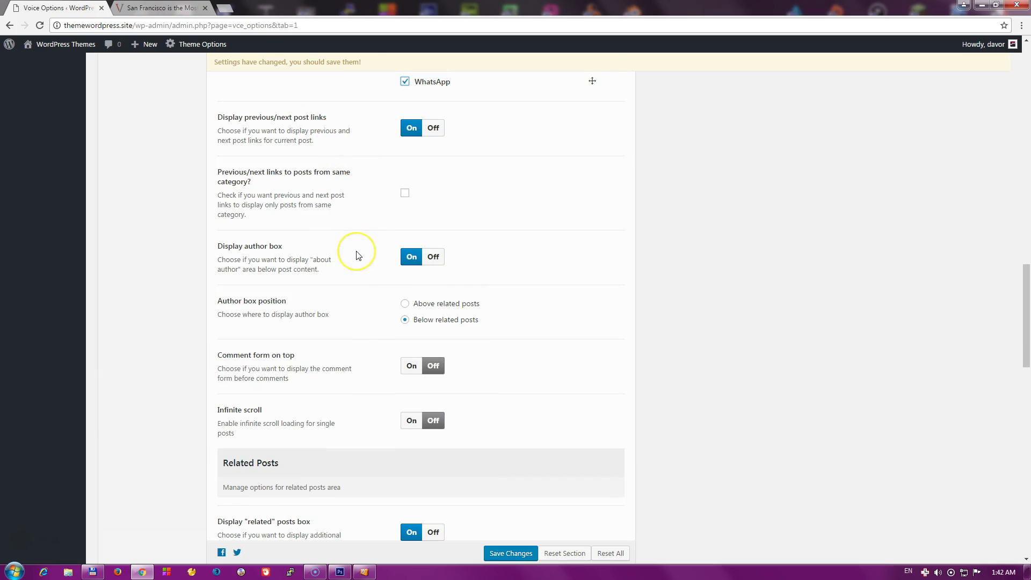
scroll(358, 255, "down", 1)
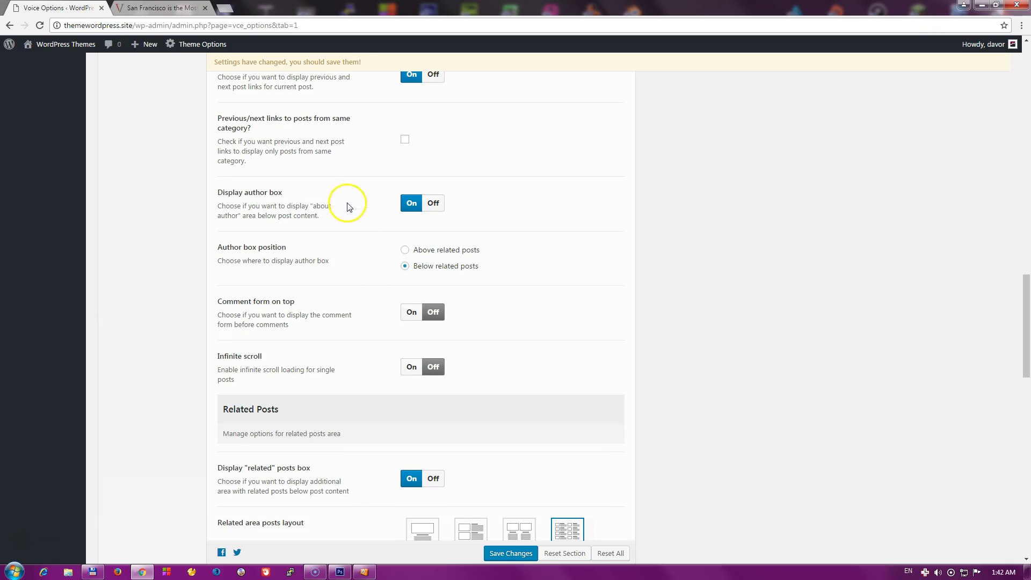
scroll(352, 219, "down", 1)
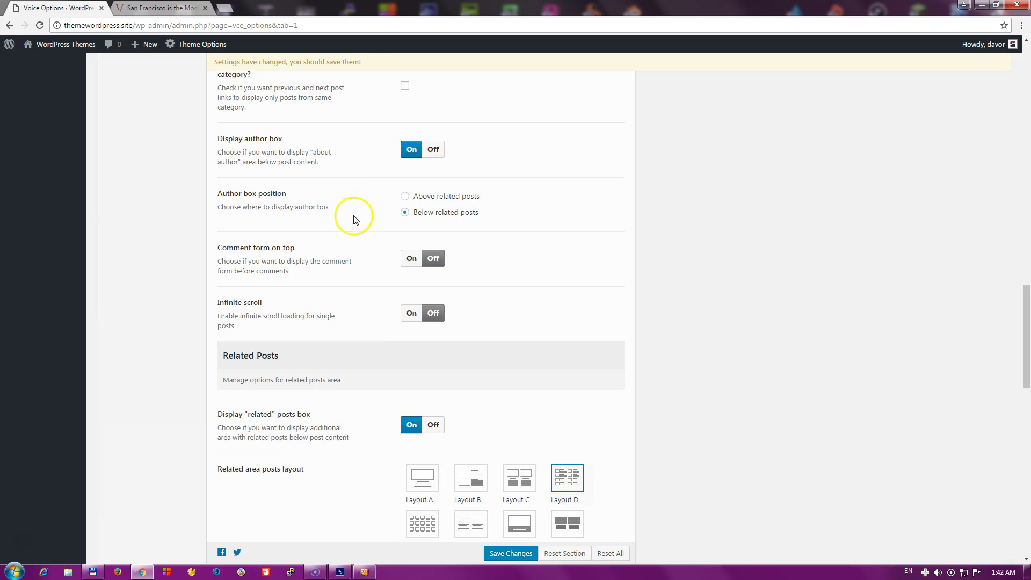
scroll(349, 230, "down", 1)
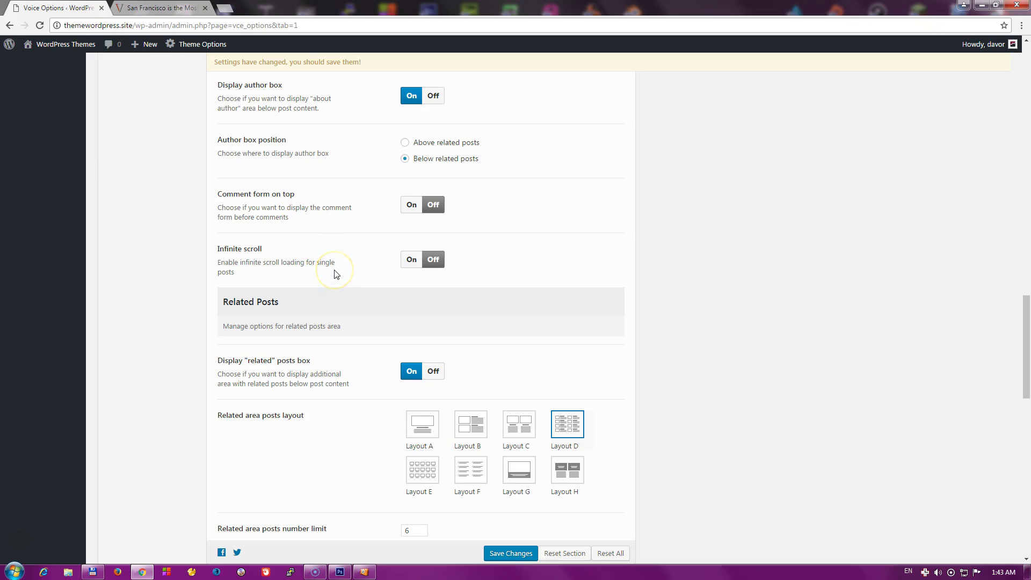
scroll(336, 274, "down", 1)
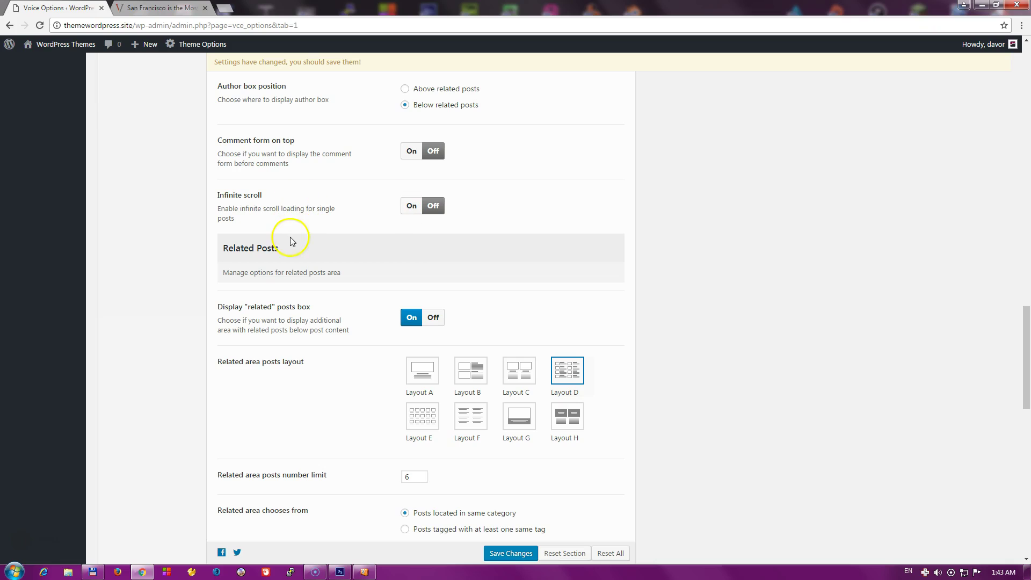
- Examine the Related Posts settings for layout, number limit, source, ordering and age, and the options for paginated posts
scroll(299, 242, "down", 1)
scroll(300, 243, "down", 1)
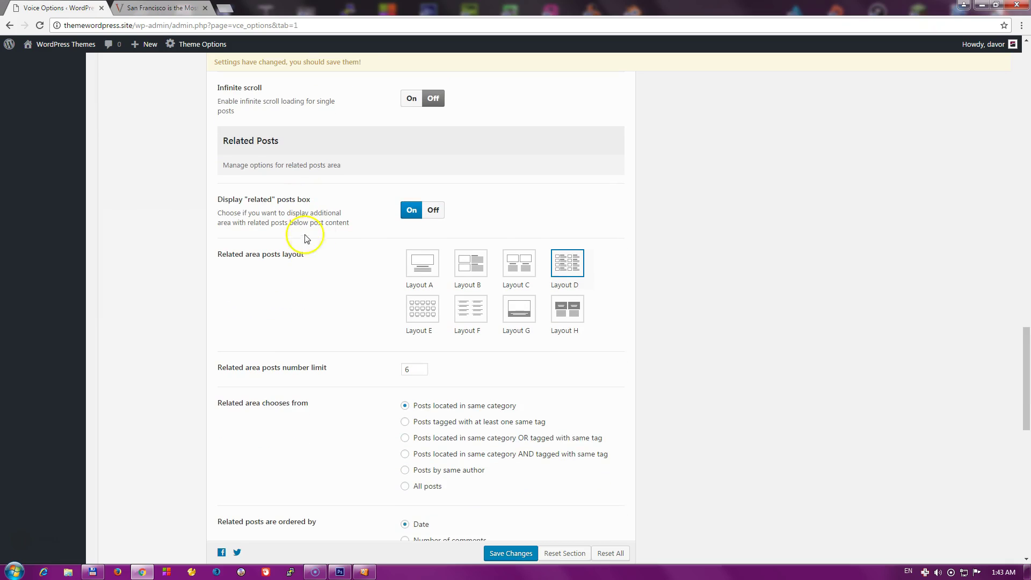
left_click_drag(222, 146, 293, 143)
left_click(290, 144)
scroll(253, 295, "down", 6)
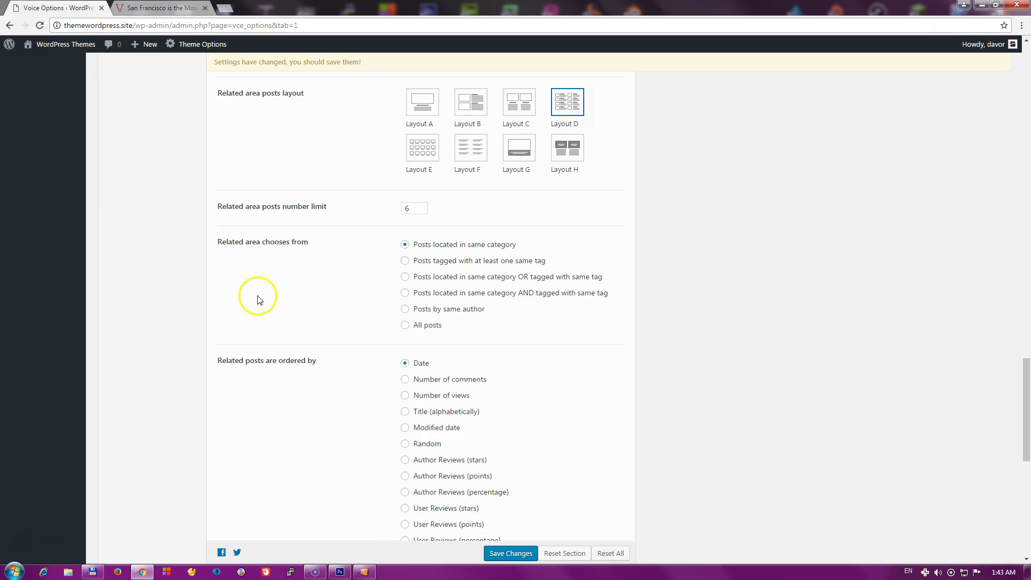
scroll(361, 295, "down", 6)
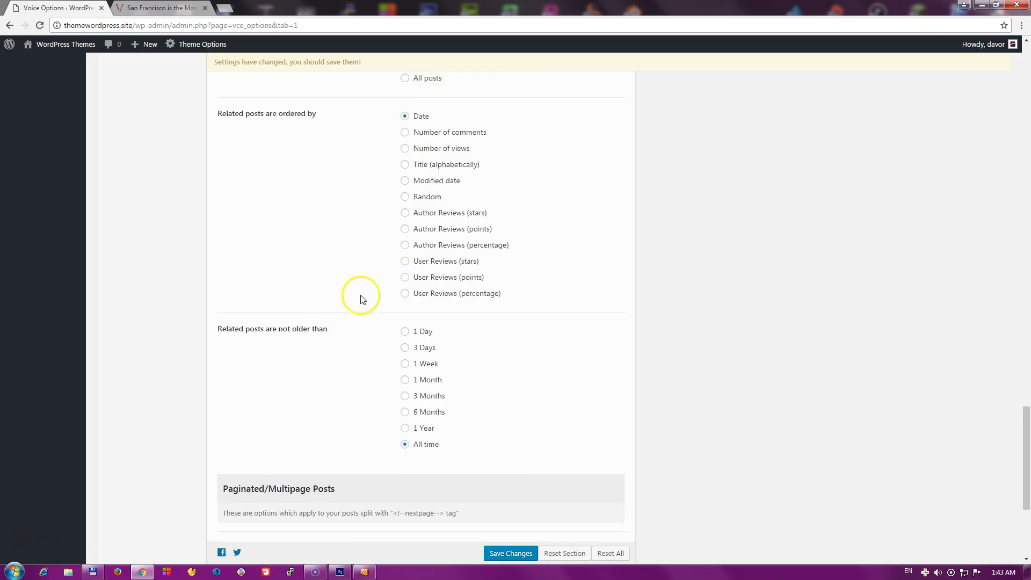
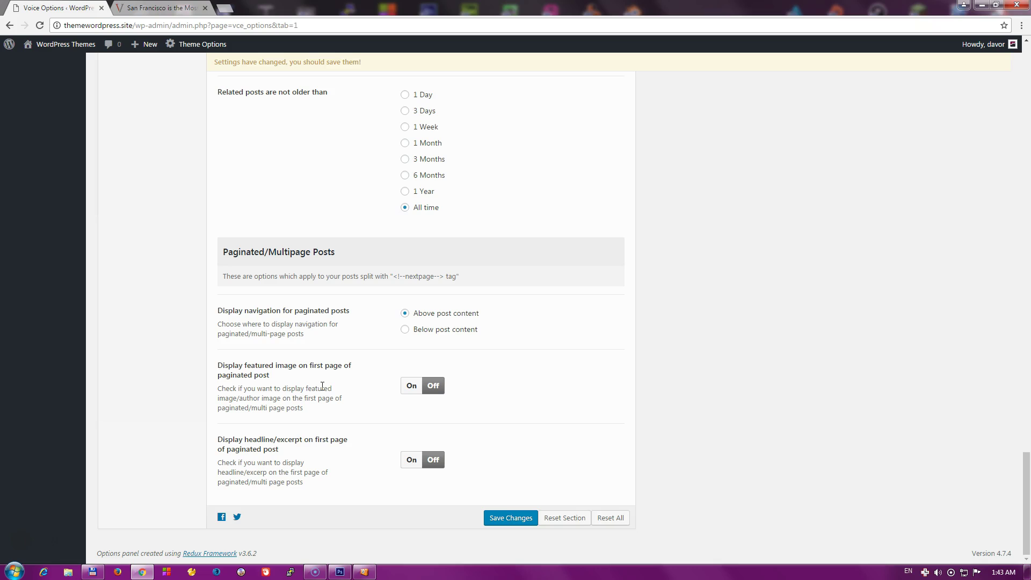
- Open the Page Templates options and look over the content width, sidebar, featured image, comments and share button settings
scroll(350, 386, "up", 15)
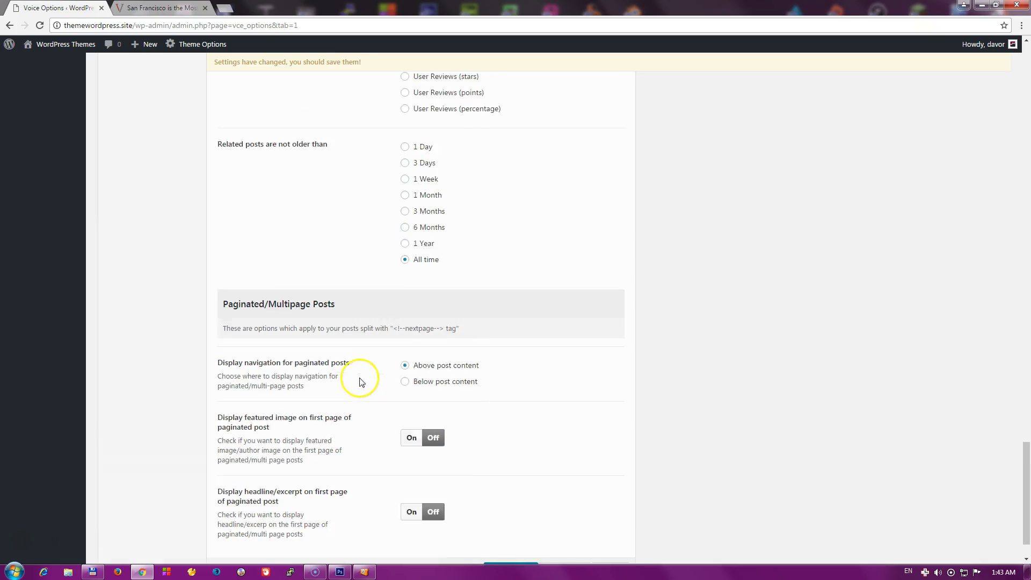
scroll(350, 387, "up", 15)
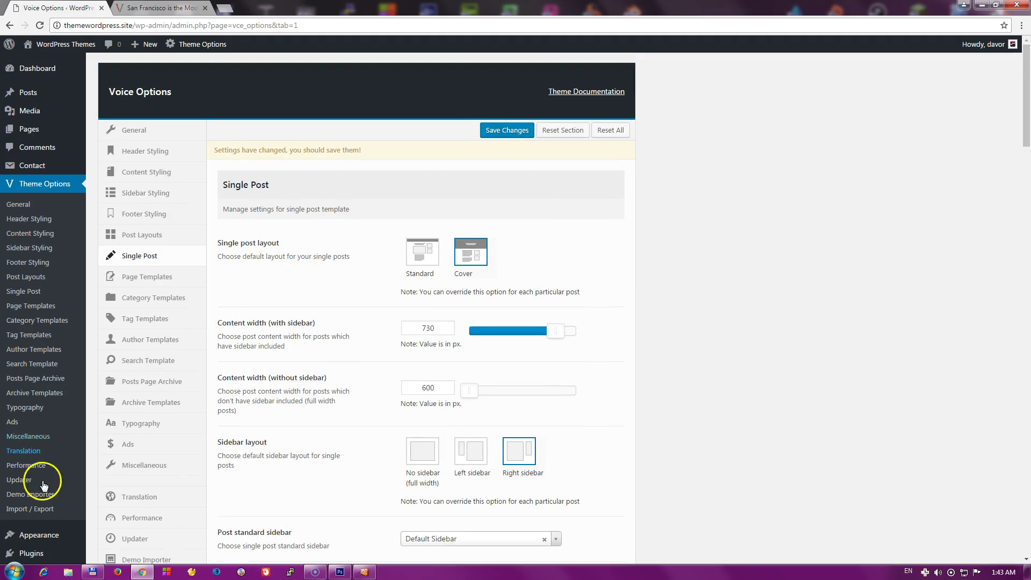
left_click(158, 277)
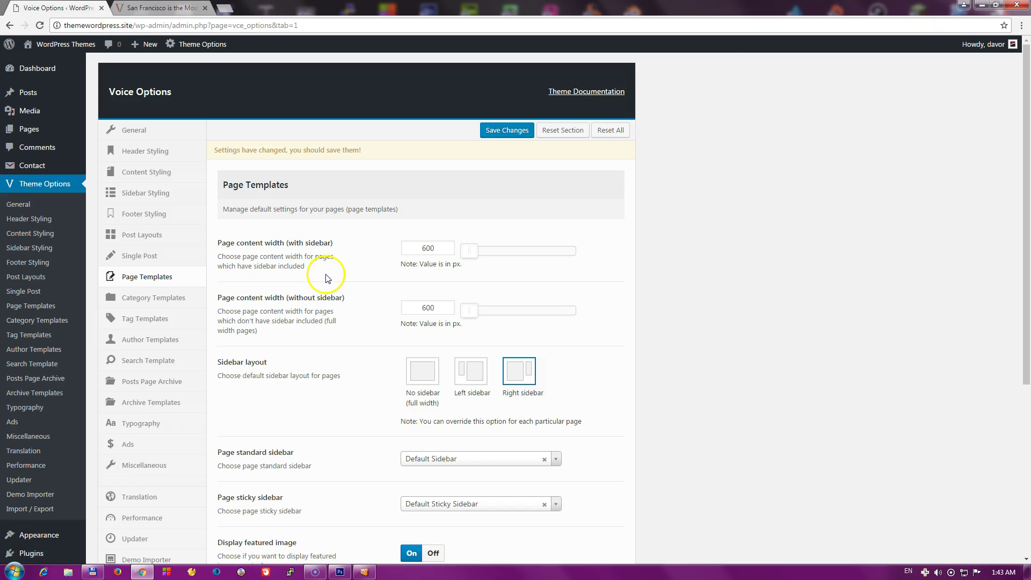
scroll(328, 278, "down", 5)
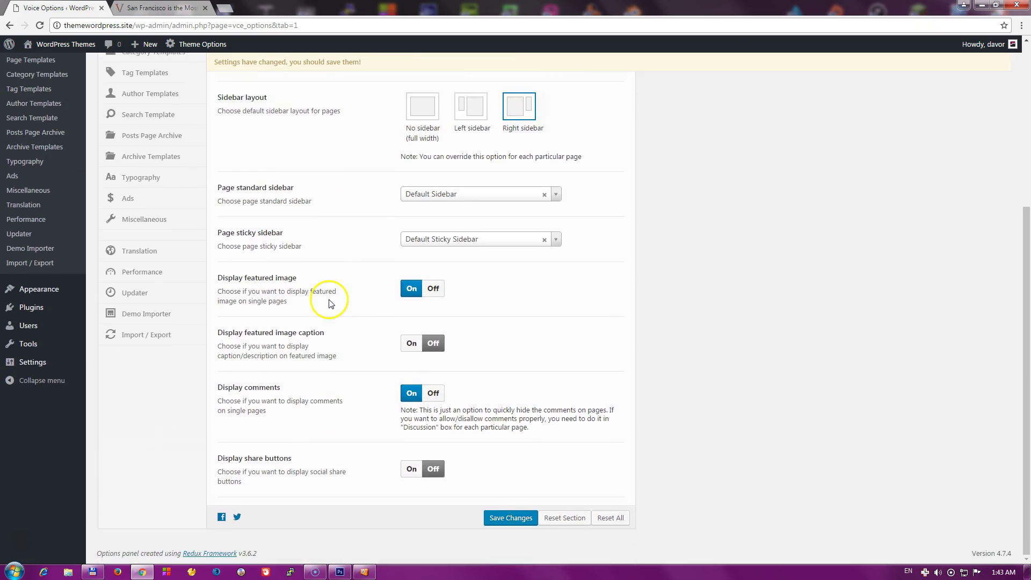
scroll(330, 304, "up", 5)
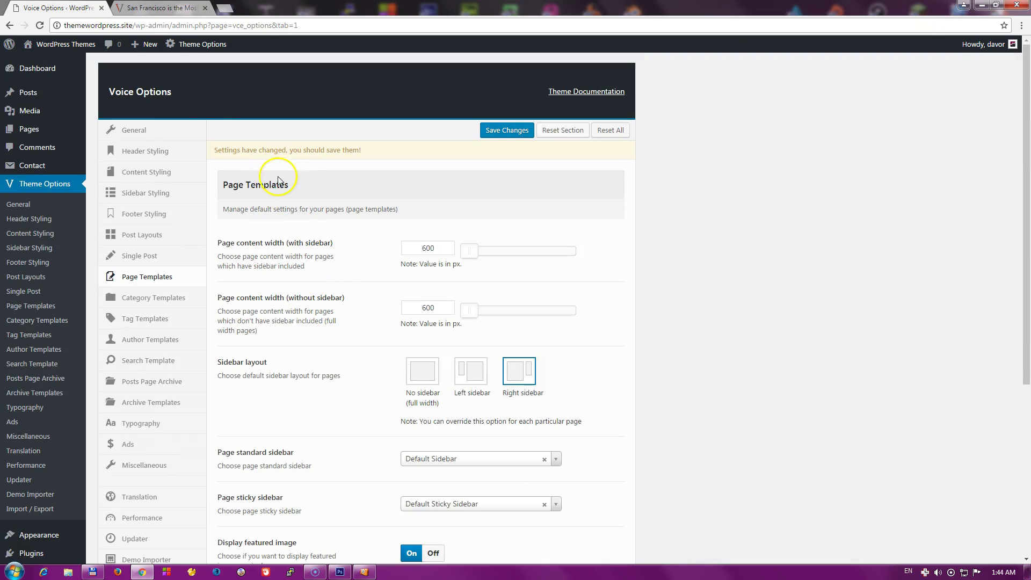
- Open the Typography page on the live site and examine its page layout, headings and sidebar
left_click(159, 8)
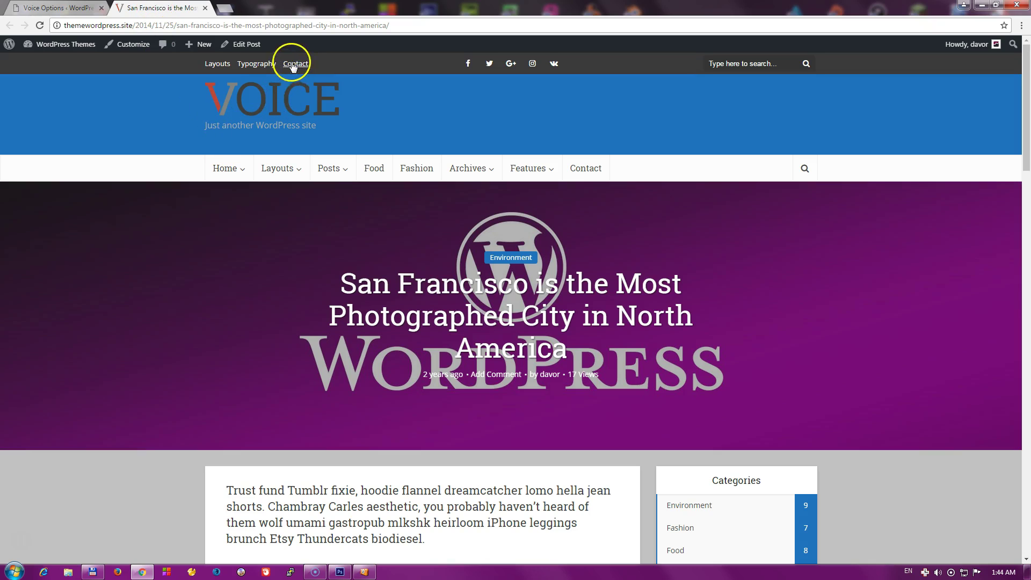
left_click(251, 64)
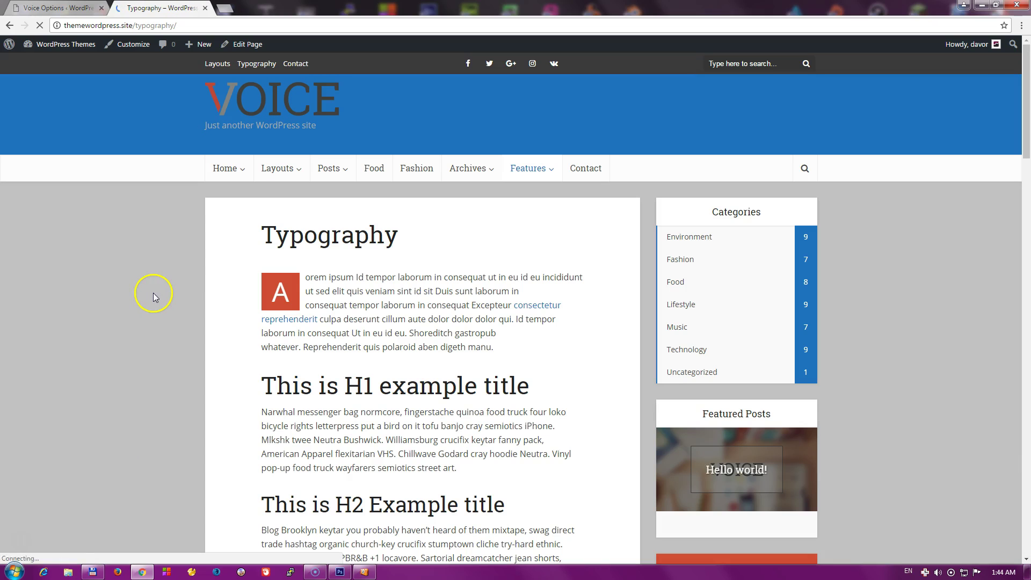
scroll(148, 299, "down", 10)
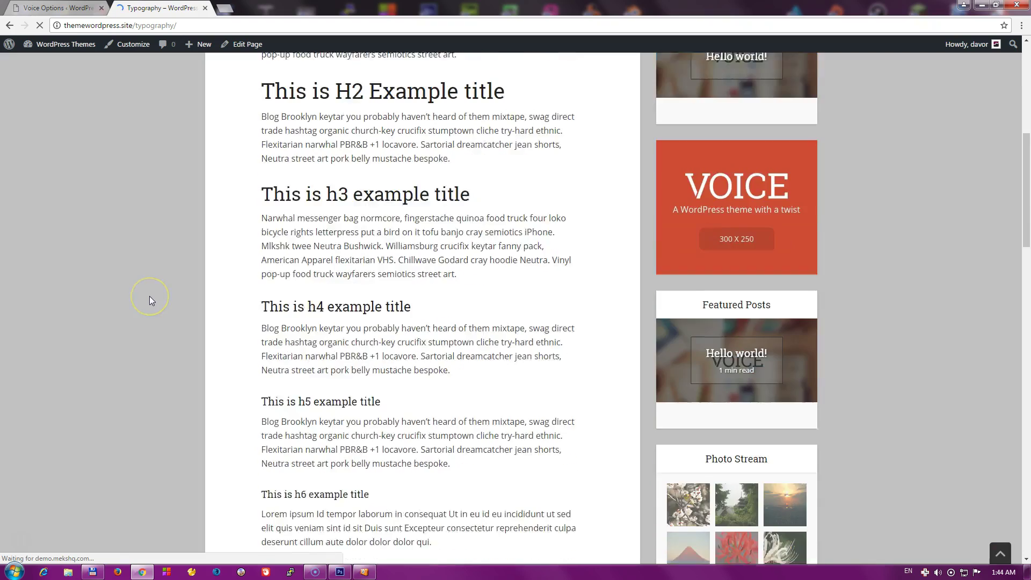
scroll(149, 301, "up", 10)
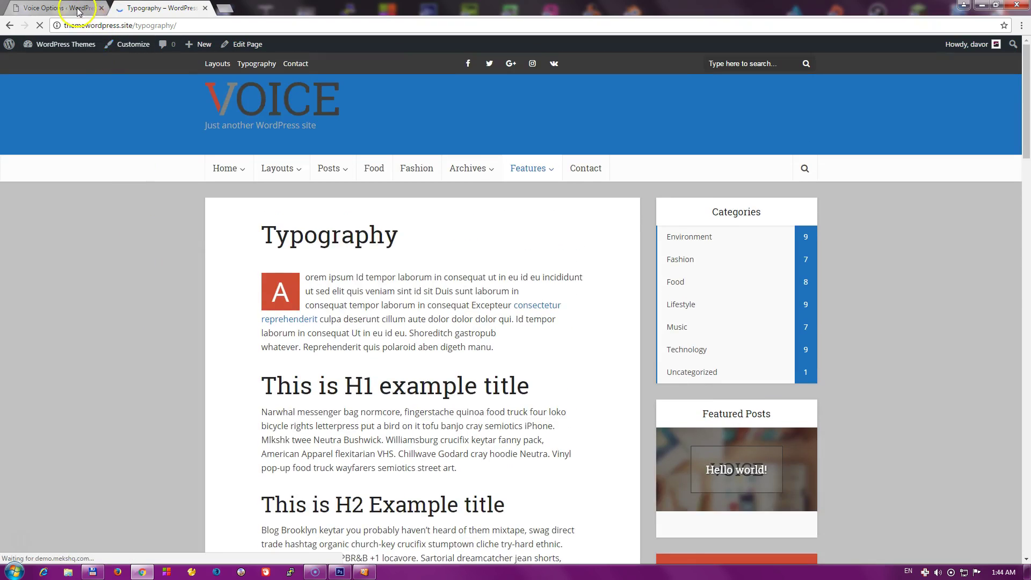
- Return to the theme options and recheck the Page Templates sidebar, featured image, comments and share button settings
key("ctrl+shift+Tab")
scroll(336, 314, "down", 2)
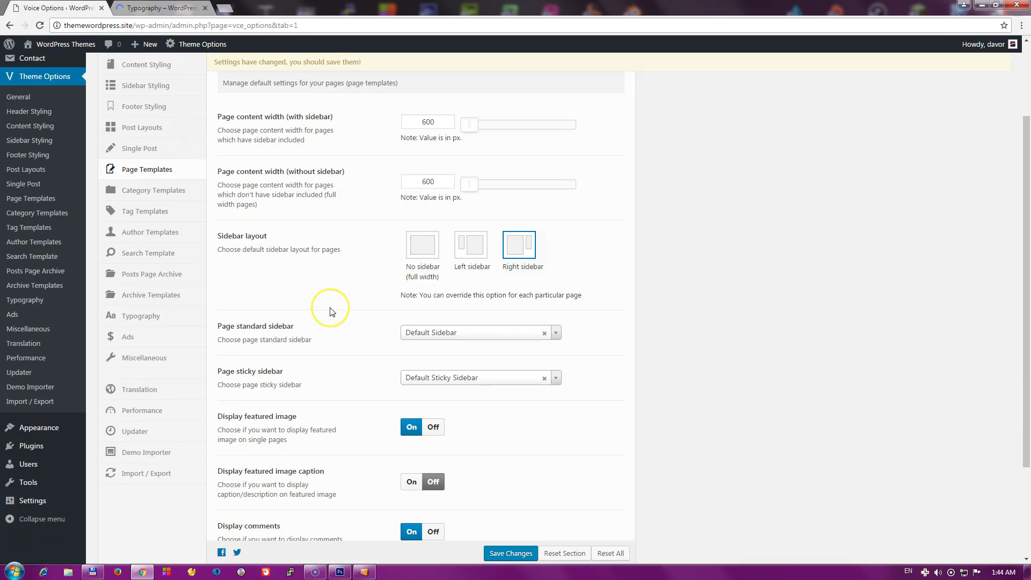
scroll(333, 312, "down", 3)
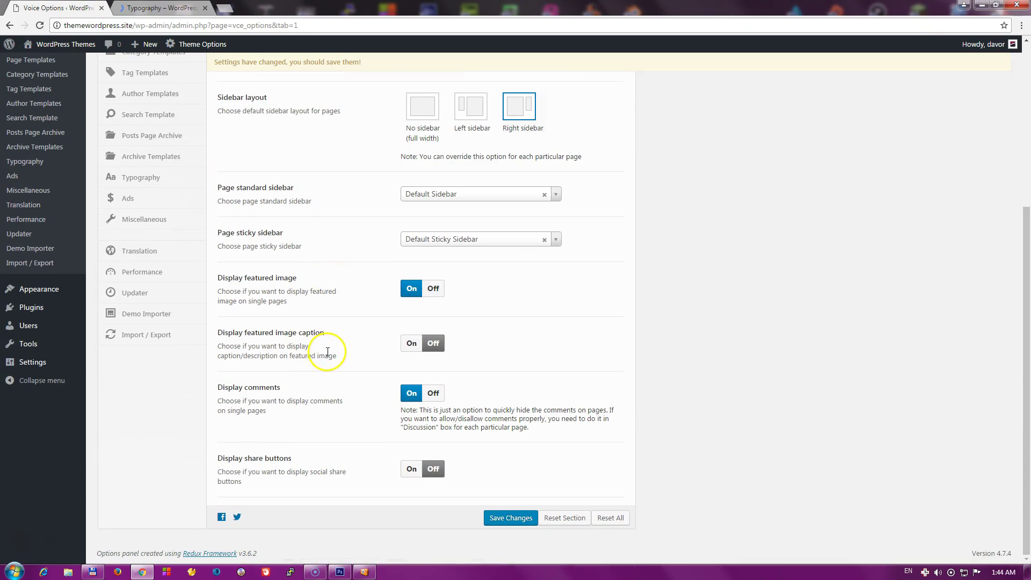
scroll(327, 370, "up", 5)
scroll(327, 354, "down", 2)
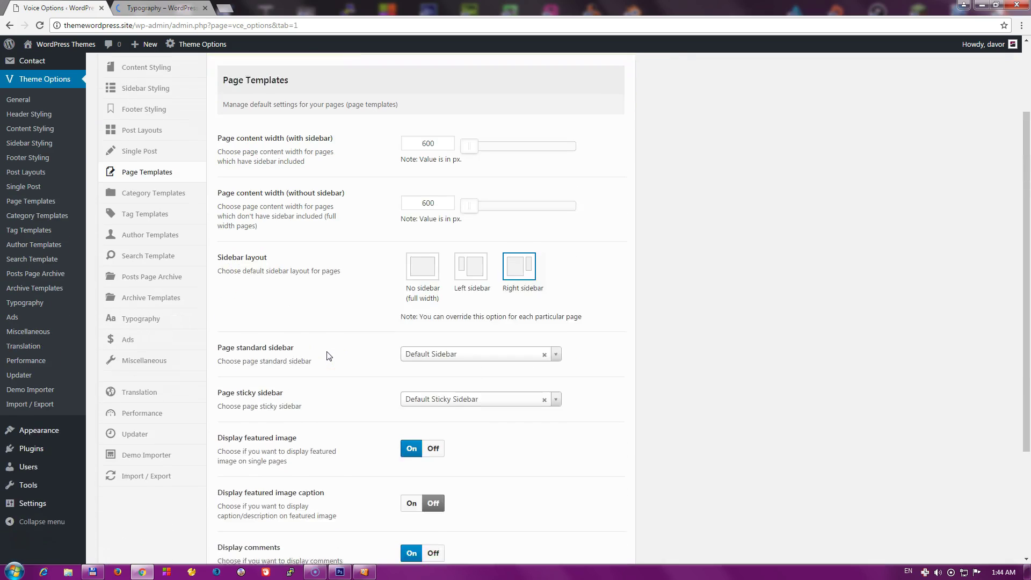
- Open the Category Templates options and look over the featured area, posts layout, starter posts, sidebar, pagination and posts per page settings
left_click(177, 192)
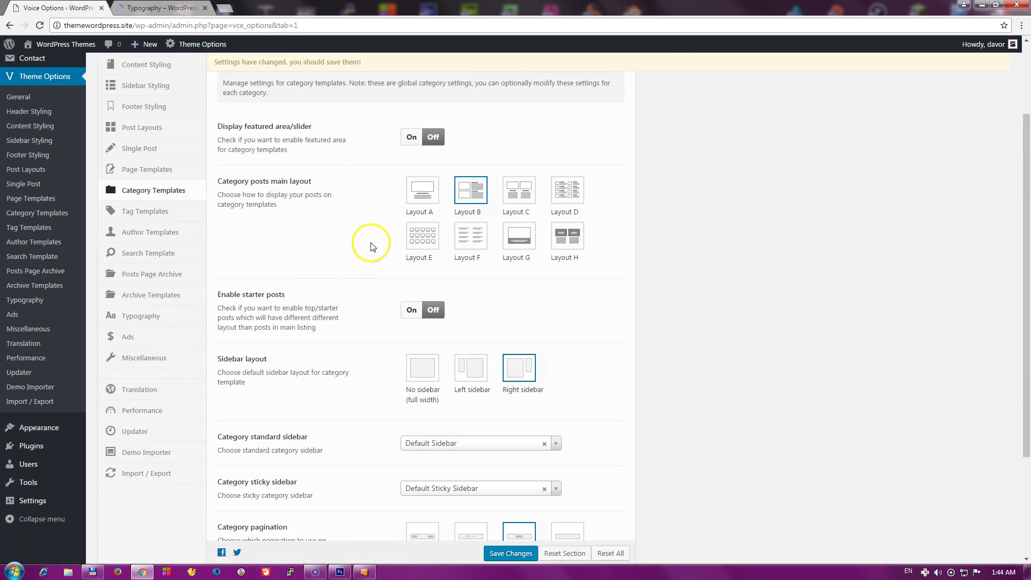
scroll(351, 283, "up", 3)
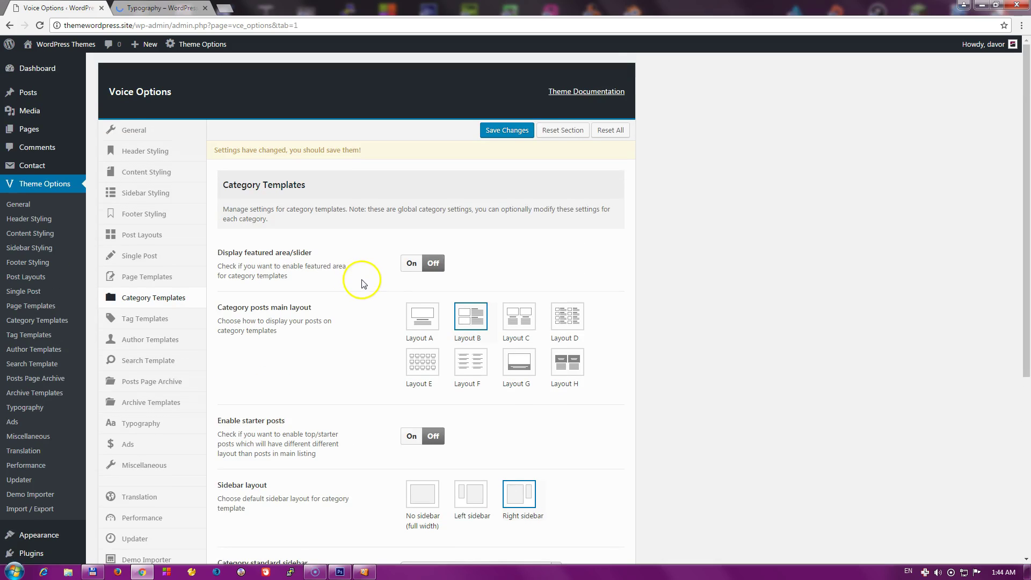
scroll(345, 290, "down", 1)
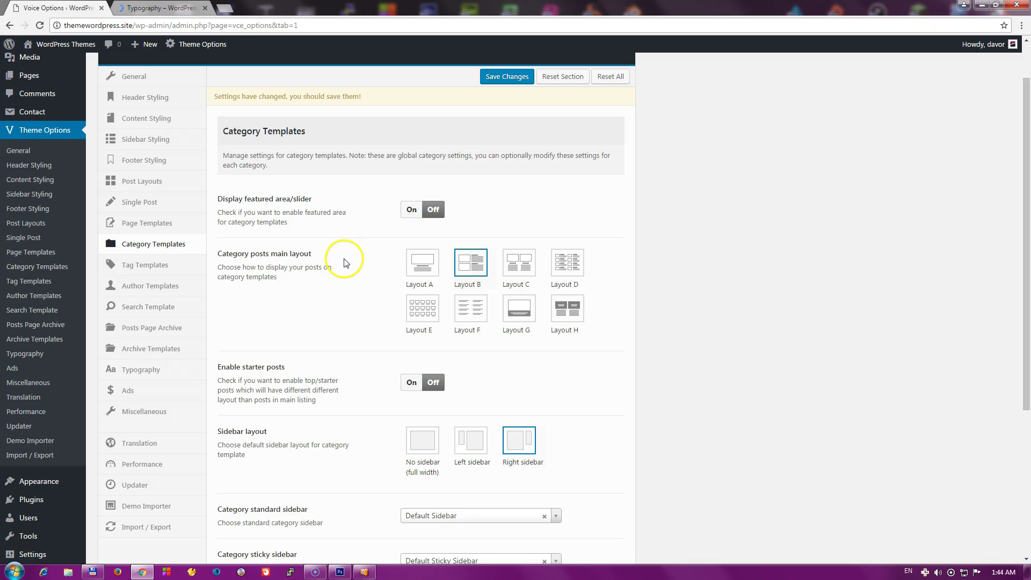
scroll(345, 262, "down", 1)
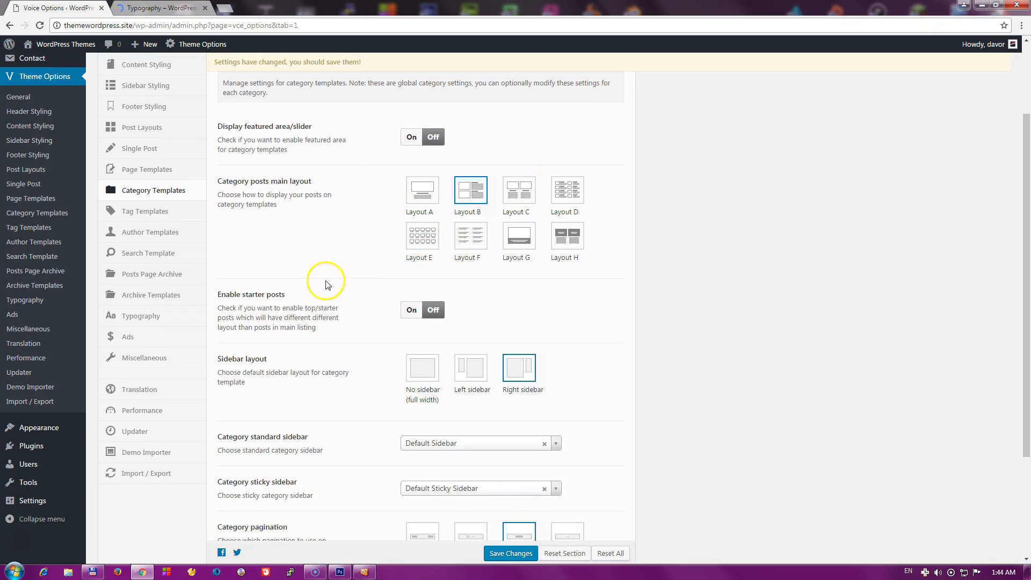
scroll(329, 279, "down", 3)
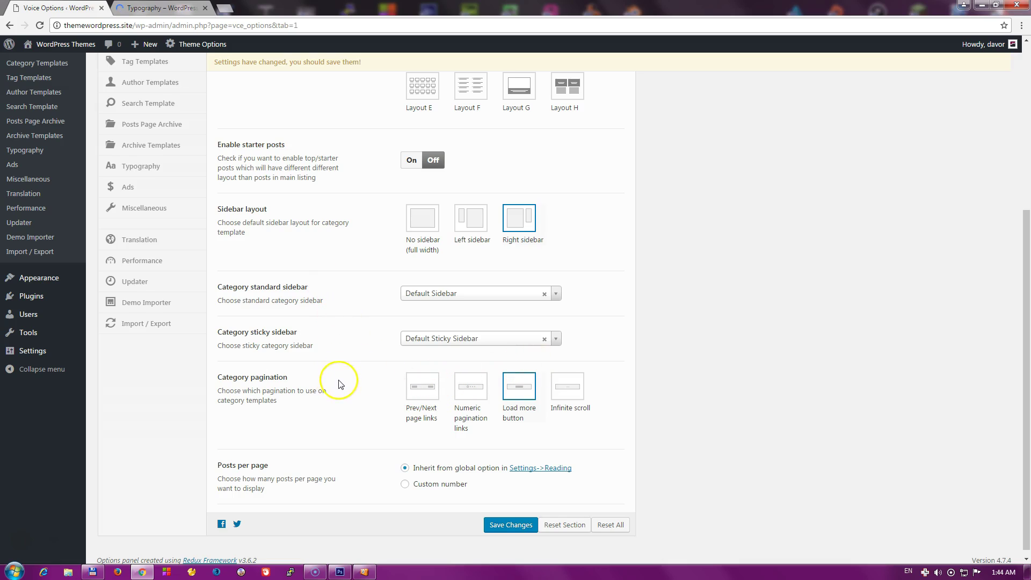
scroll(344, 374, "up", 4)
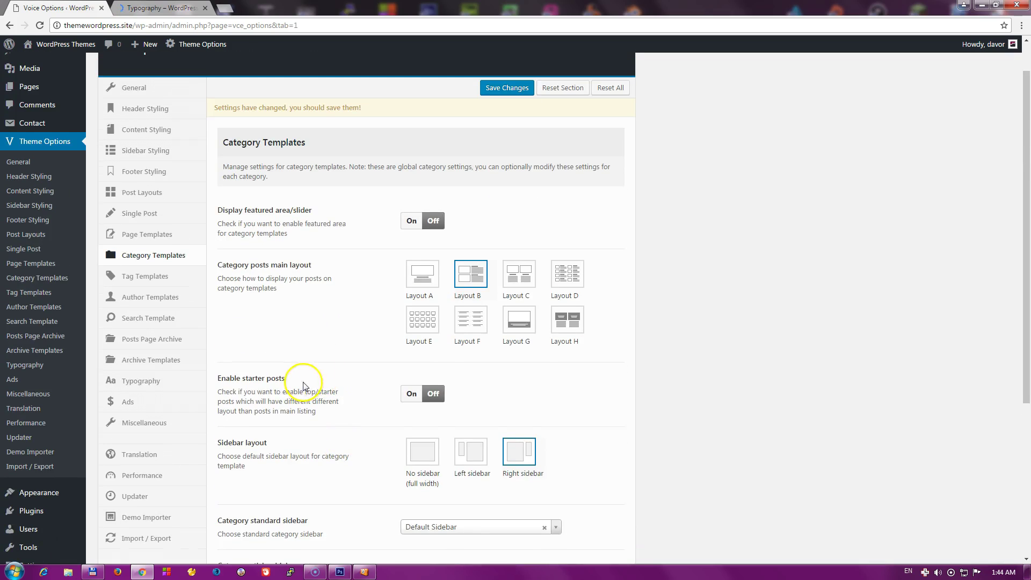
- Open the Tag Templates options and examine the archives layout, sidebar, pagination and posts per page settings
left_click(166, 279)
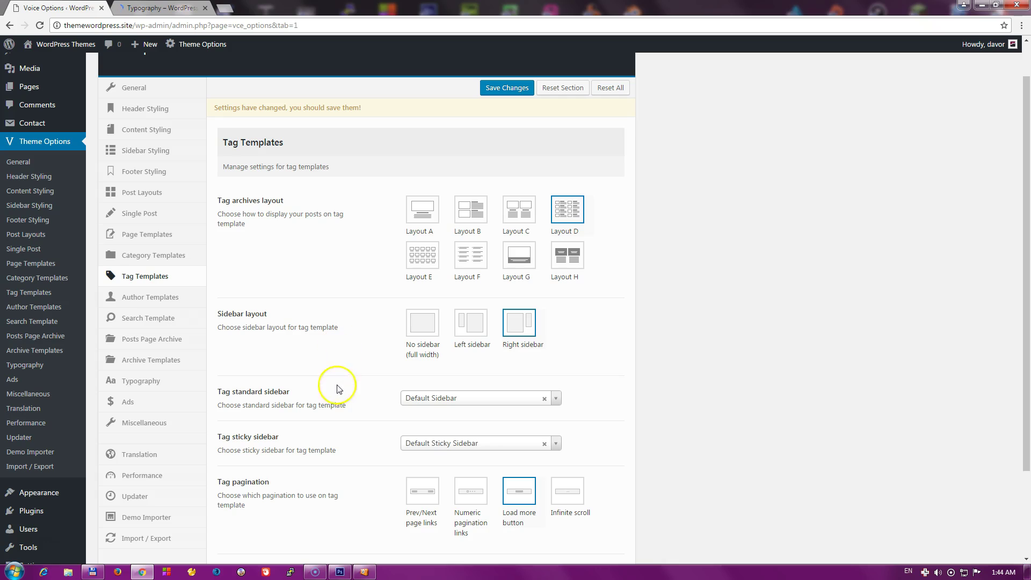
scroll(340, 389, "down", 3)
scroll(352, 330, "up", 2)
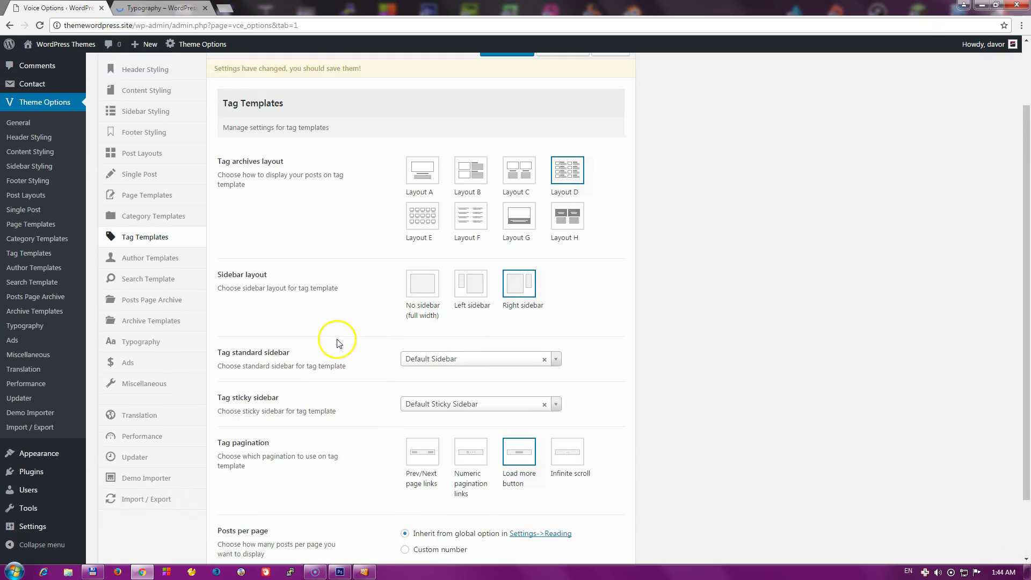
scroll(343, 329, "up", 2)
scroll(343, 314, "down", 1)
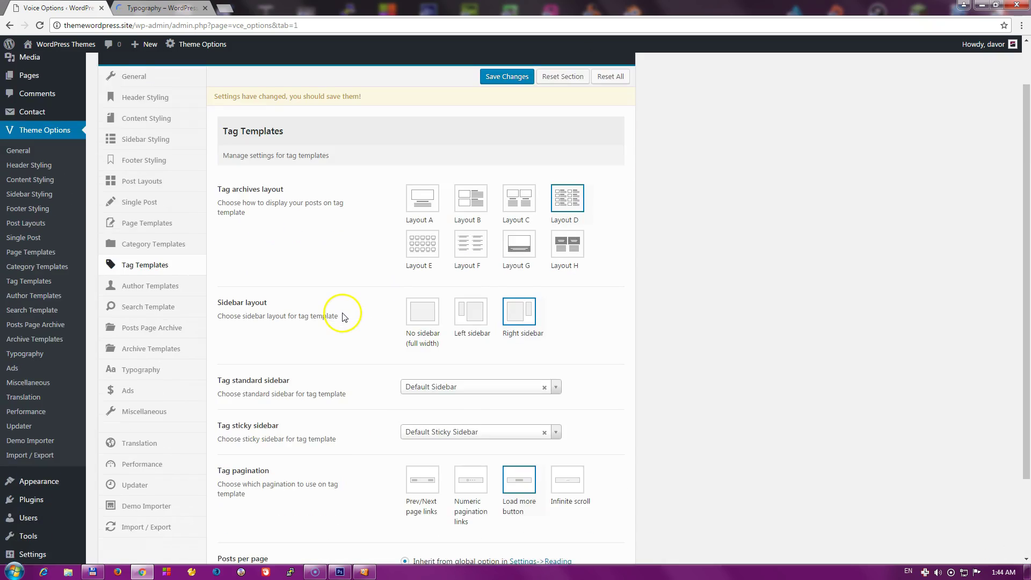
scroll(343, 317, "down", 2)
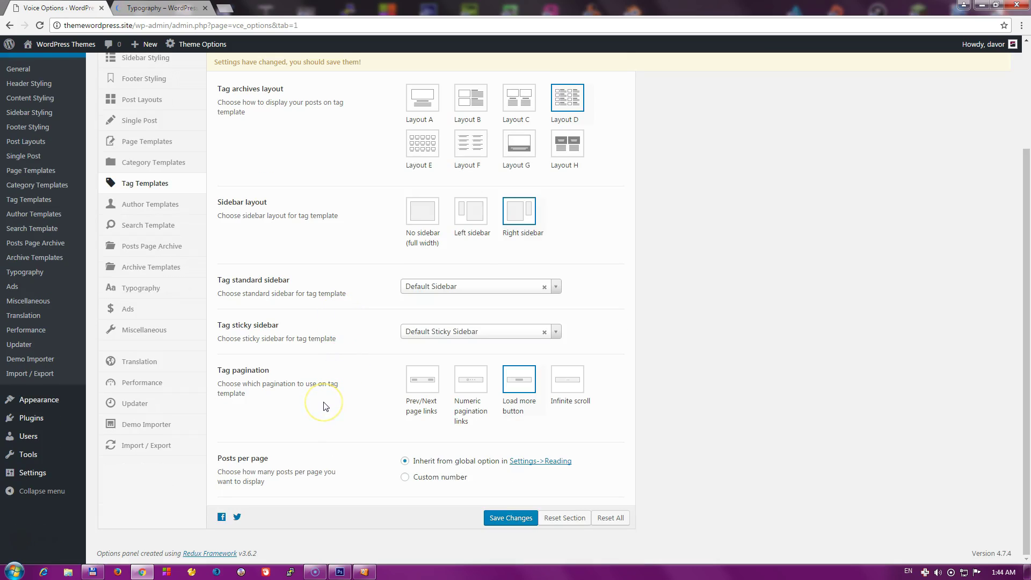
scroll(322, 406, "up", 3)
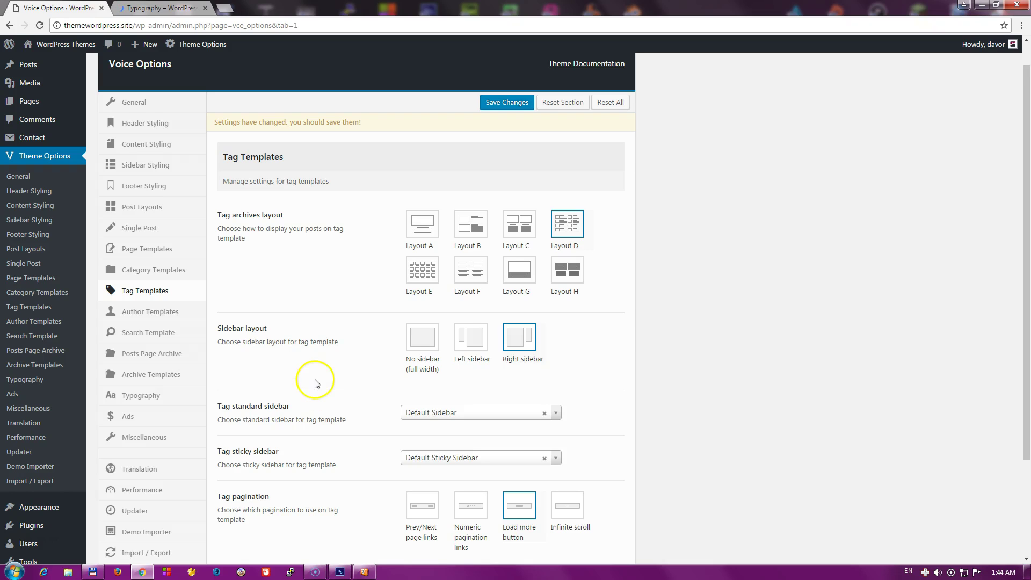
scroll(290, 376, "down", 1)
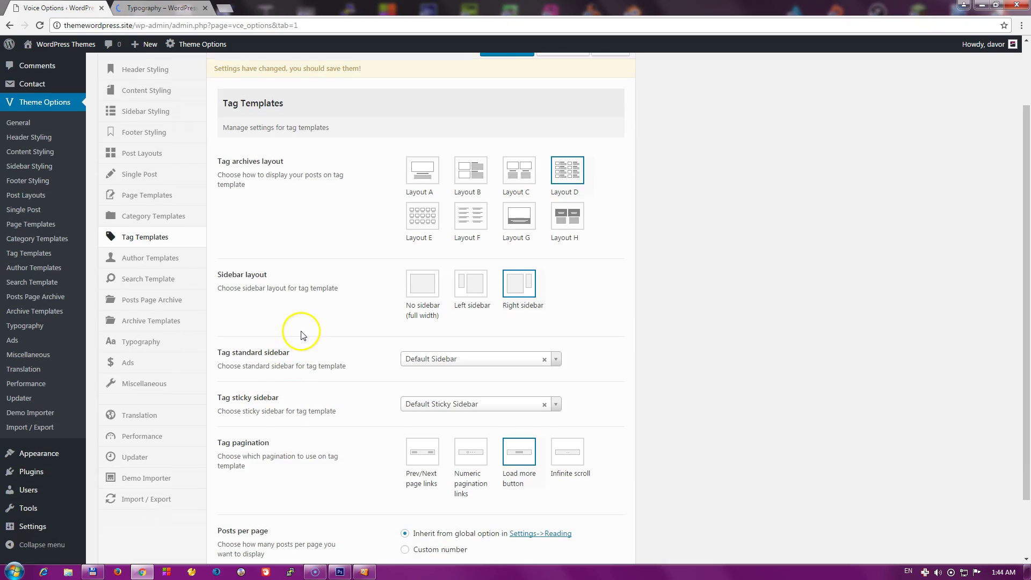
- Review the layout and pagination settings of the Author Templates, Search Template, Posts Page Archive and Archive Templates sections
left_click(165, 265)
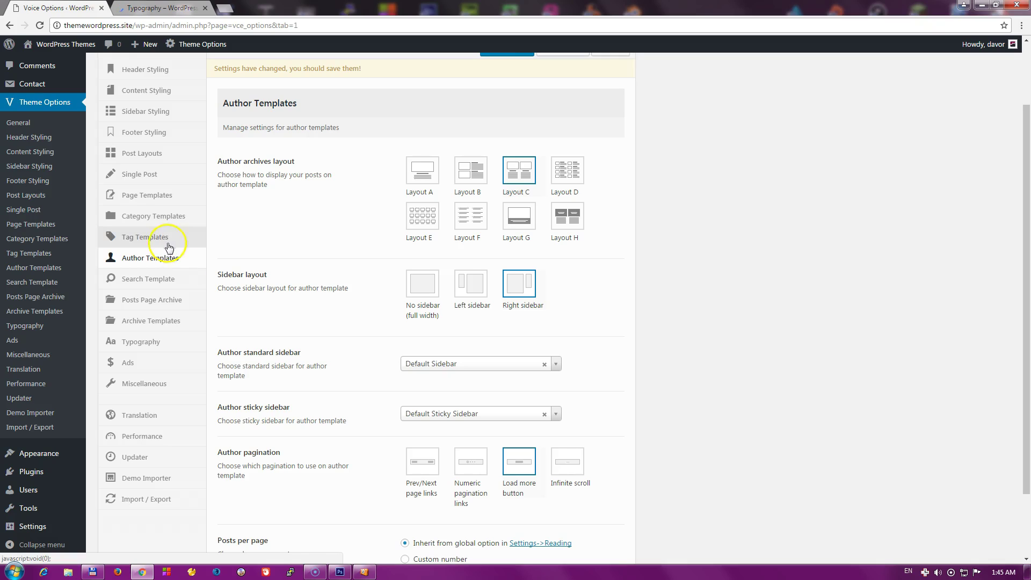
left_click(339, 263)
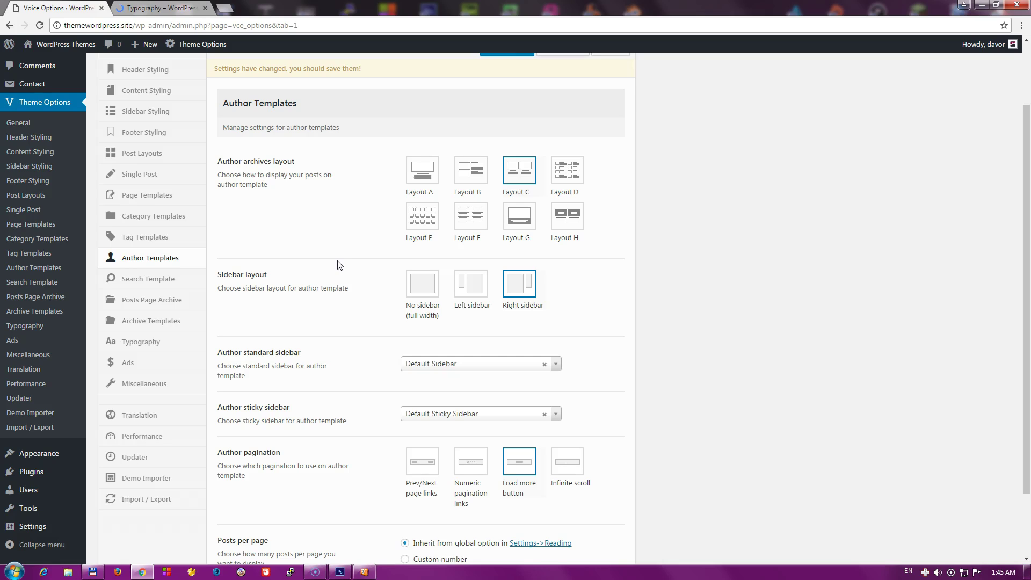
left_click(157, 279)
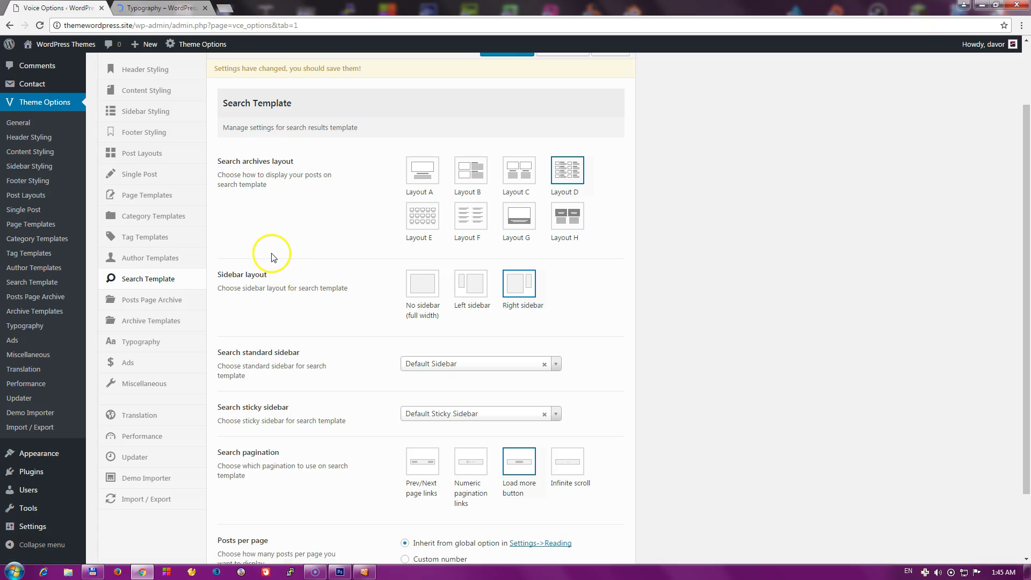
scroll(271, 260, "down", 1)
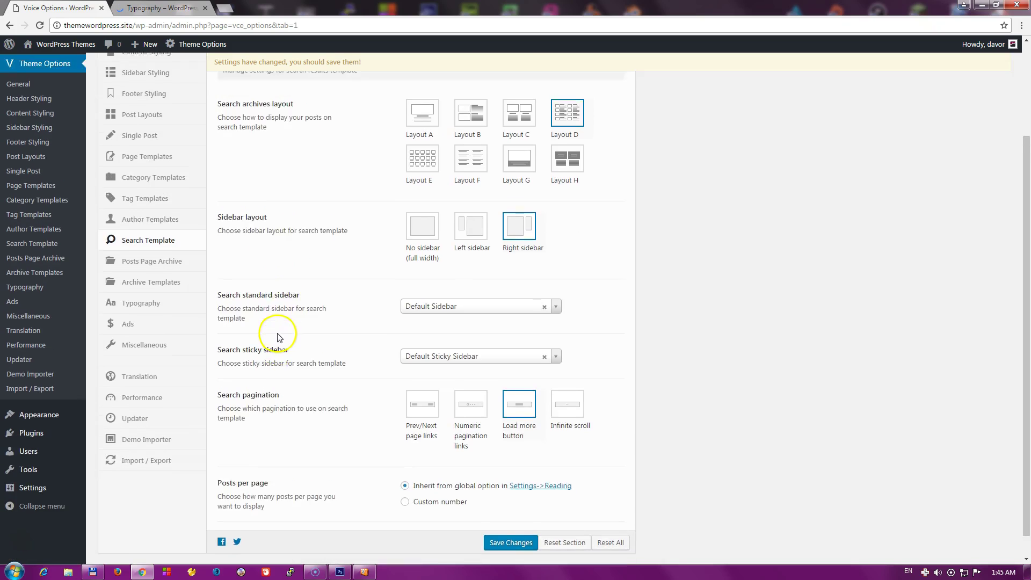
scroll(276, 336, "up", 1)
left_click(150, 308)
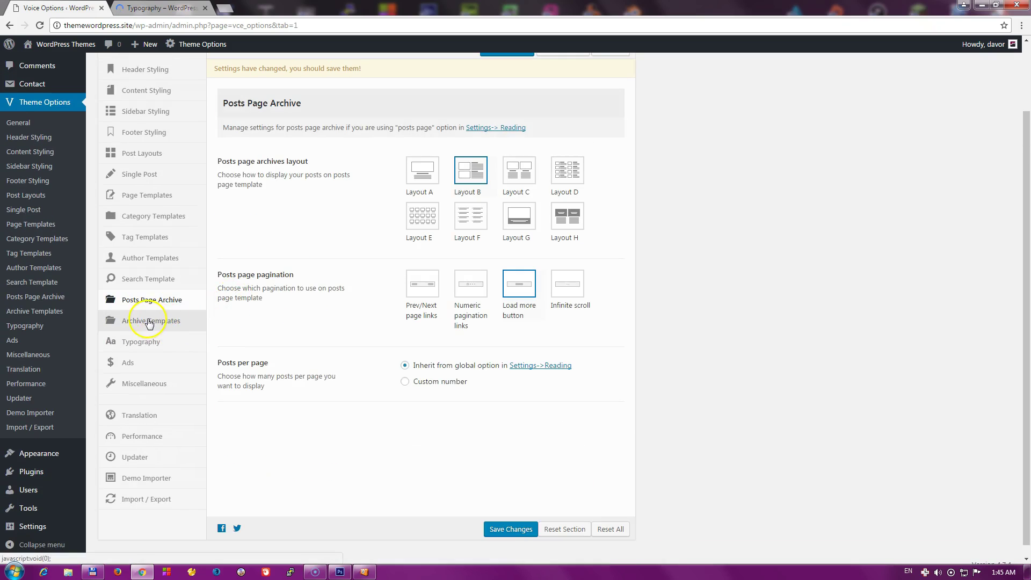
left_click(144, 323)
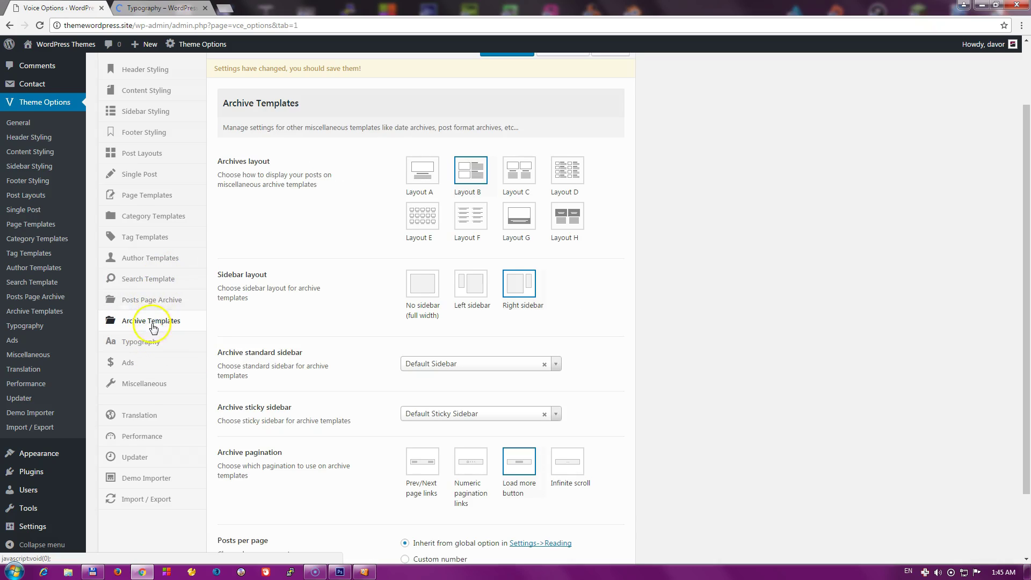
- Open the Typography options and look over the main text, headings and navigation fonts and the uppercase text choices
left_click(138, 348)
scroll(145, 348, "up", 1)
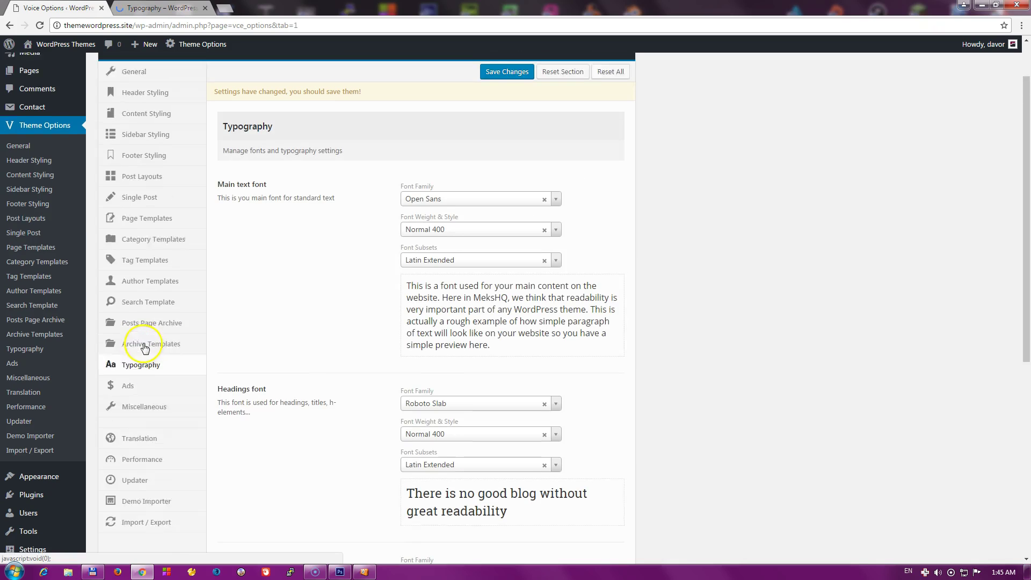
scroll(144, 348, "up", 1)
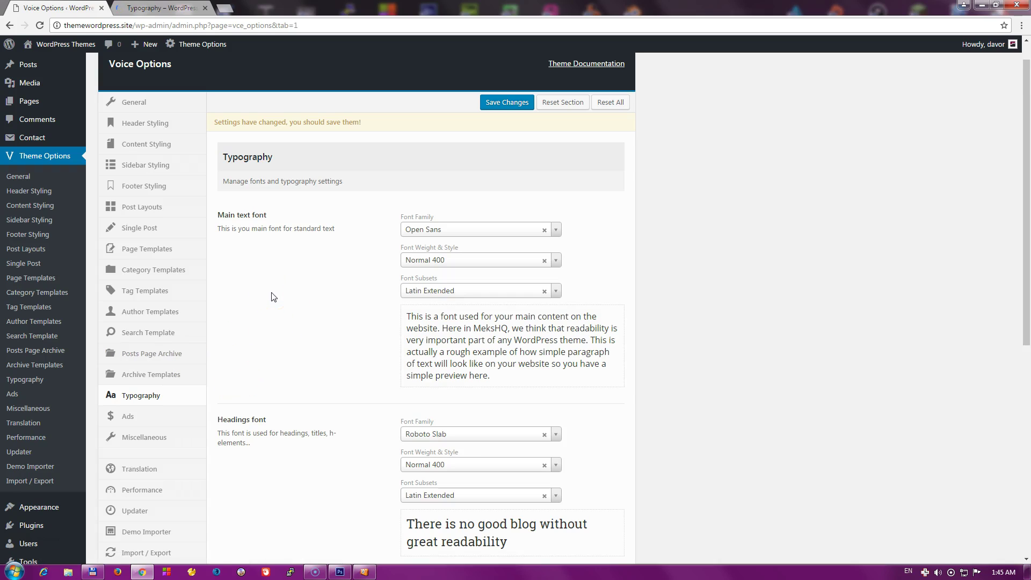
scroll(298, 303, "down", 7)
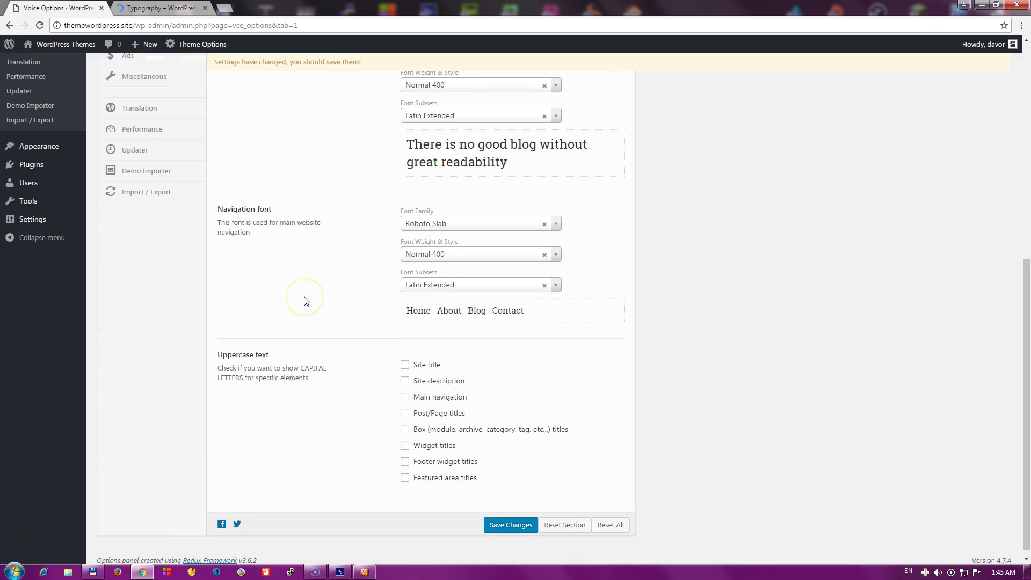
scroll(306, 311, "up", 8)
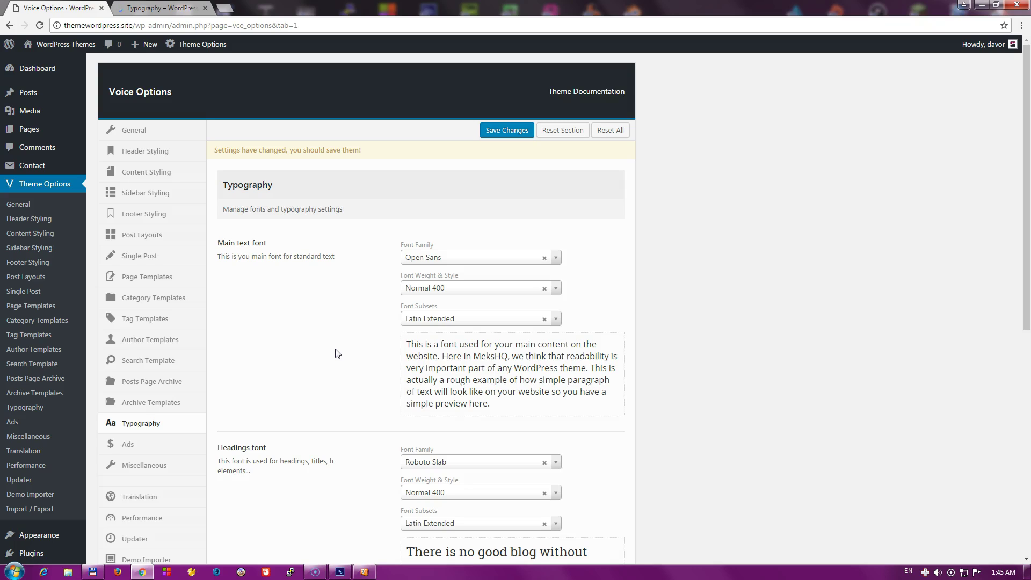
- Check the current body text and heading fonts on the live site's Typography page
left_click(178, 10)
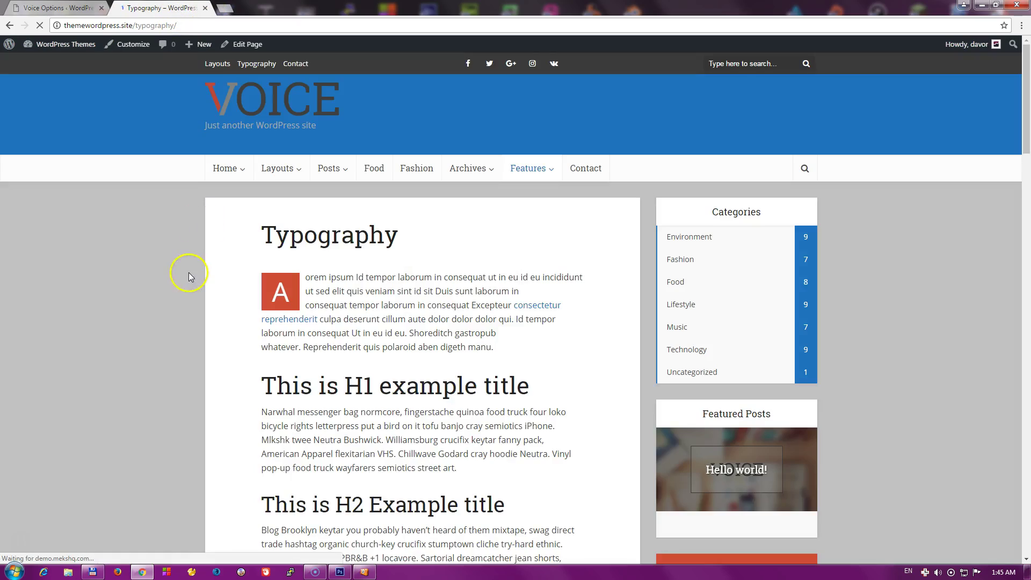
scroll(86, 289, "down", 8)
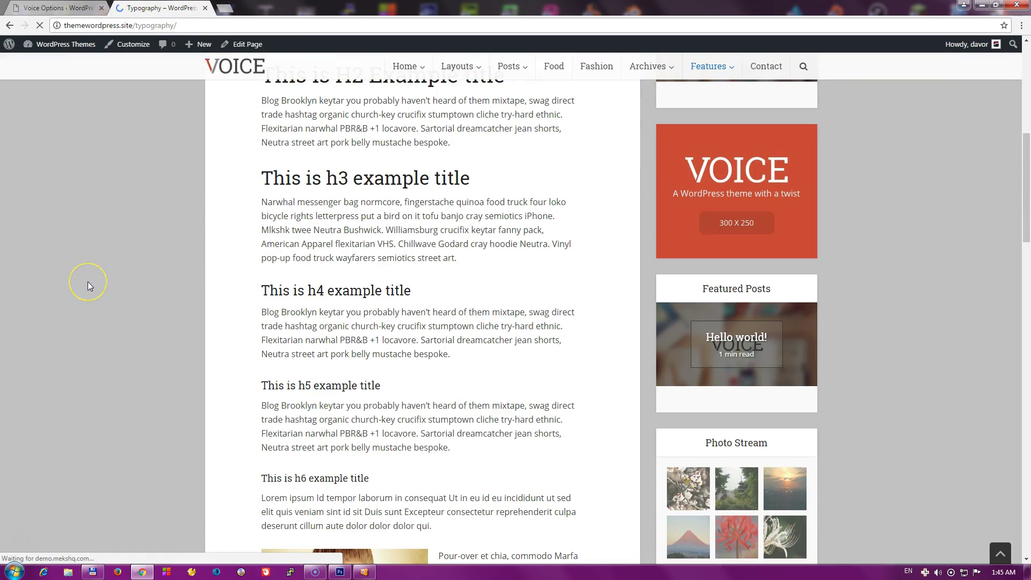
scroll(88, 281, "up", 8)
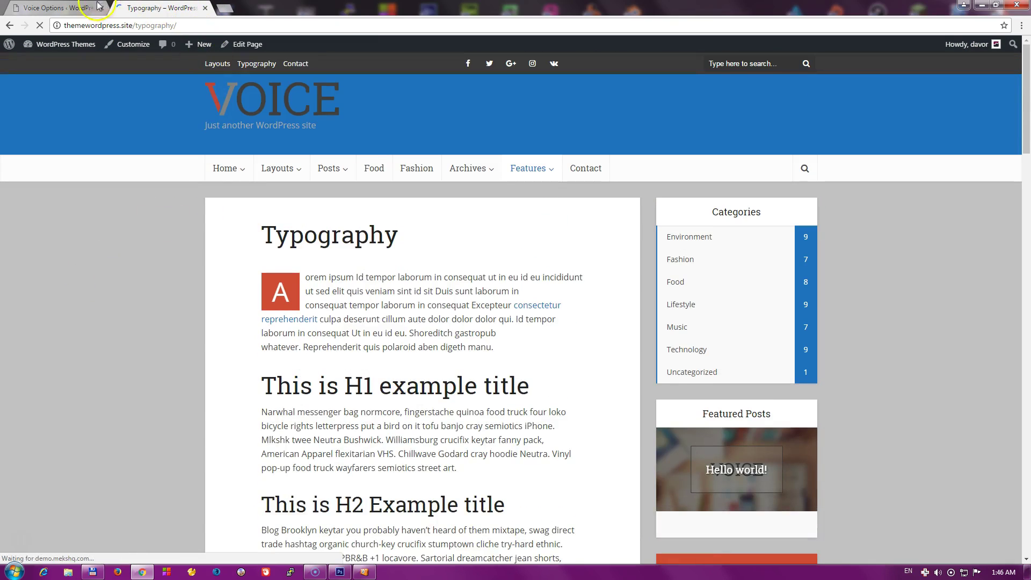
- Return to the theme options and set the main text font family to Noto Sans, checking its preview text
left_click(98, 7)
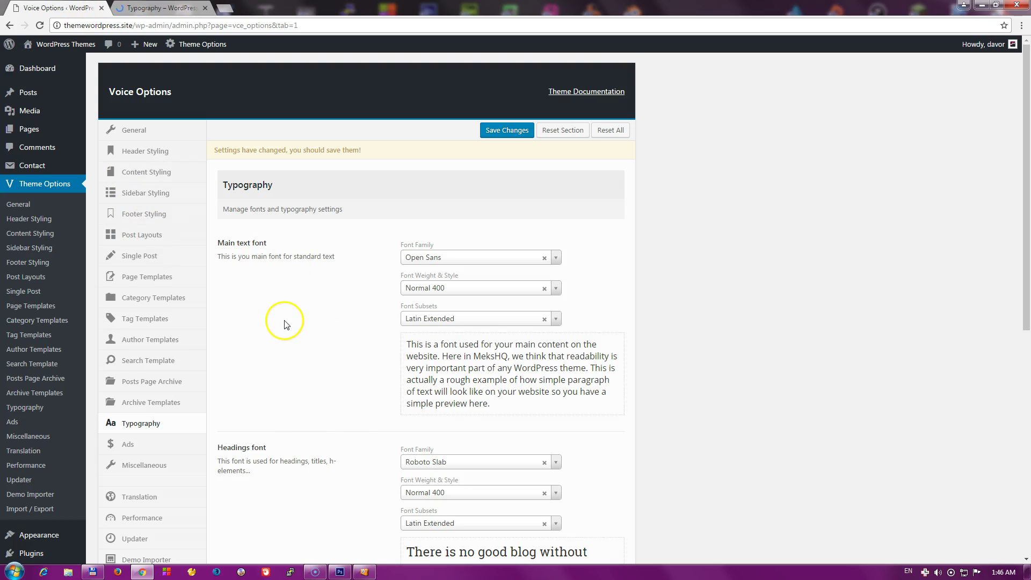
scroll(284, 323, "down", 3)
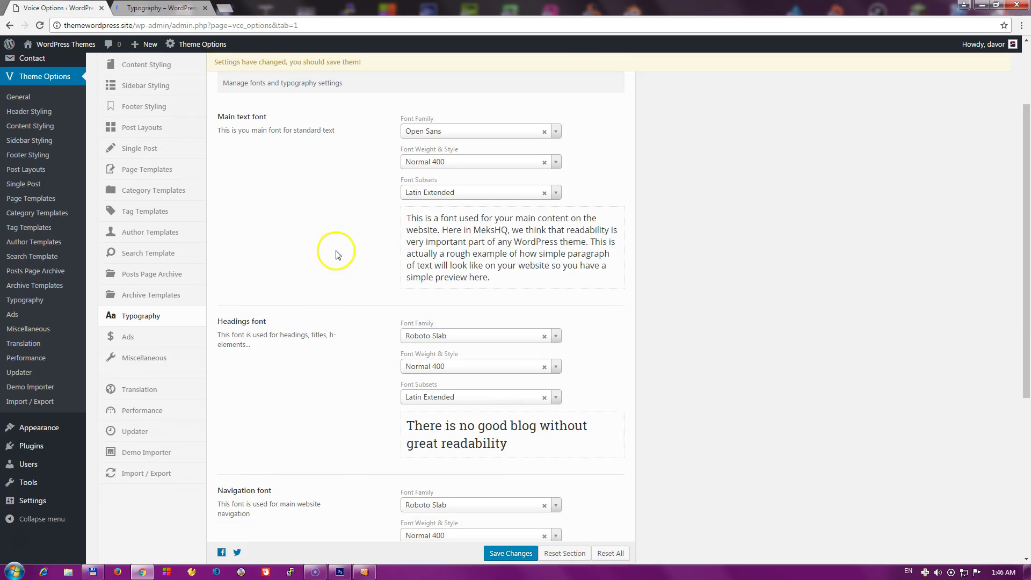
left_click(438, 131)
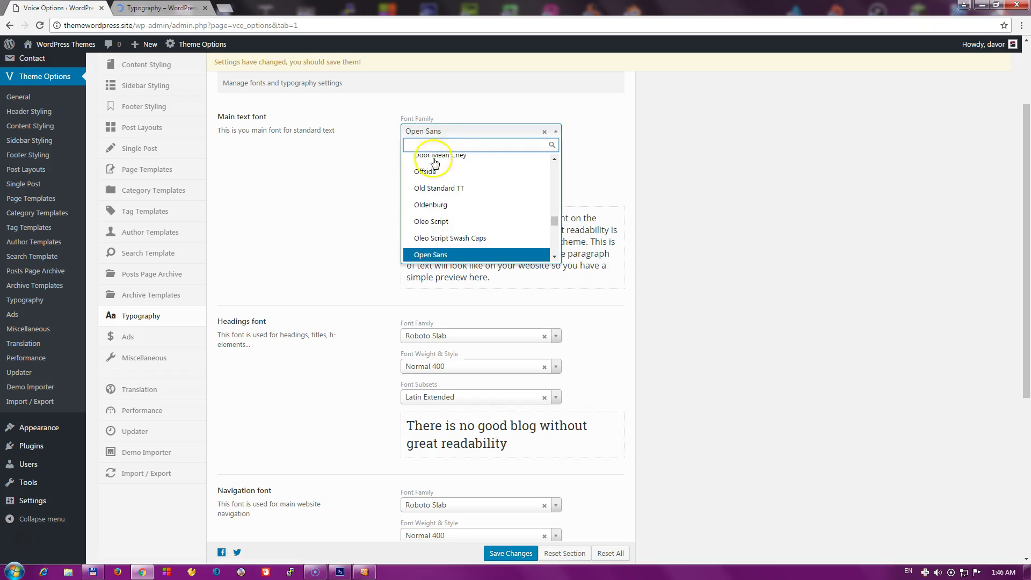
type("noto")
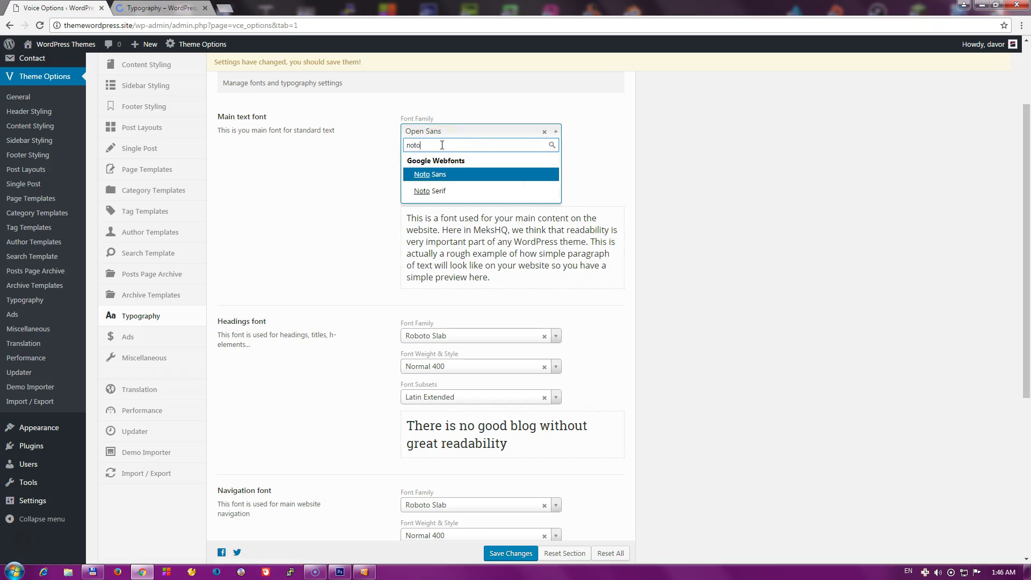
left_click(425, 174)
left_click_drag(443, 217, 575, 253)
left_click(575, 253)
- Set the headings font family to Rubik and look over the navigation font and uppercase text options
scroll(292, 237, "down", 2)
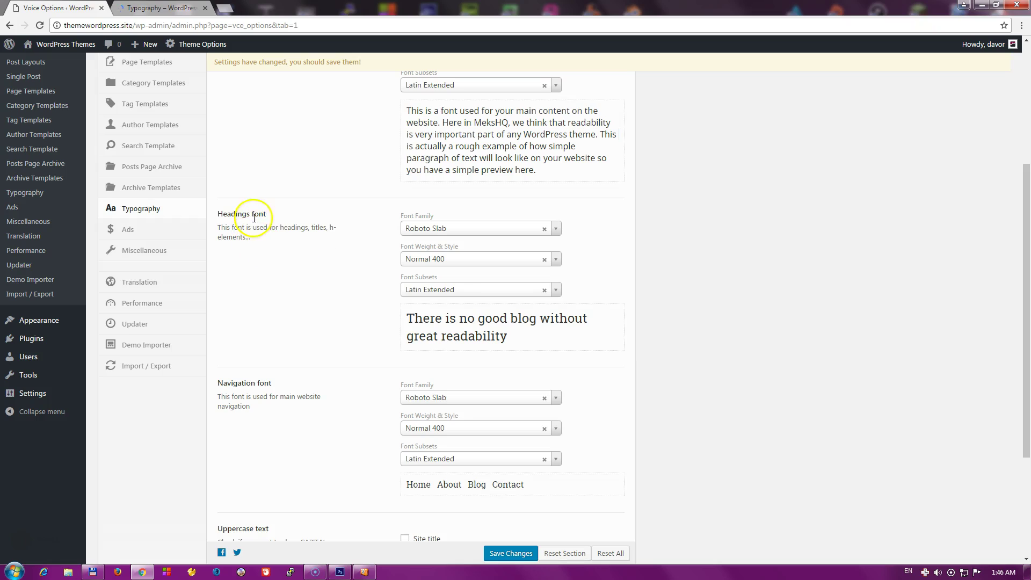
left_click(446, 230)
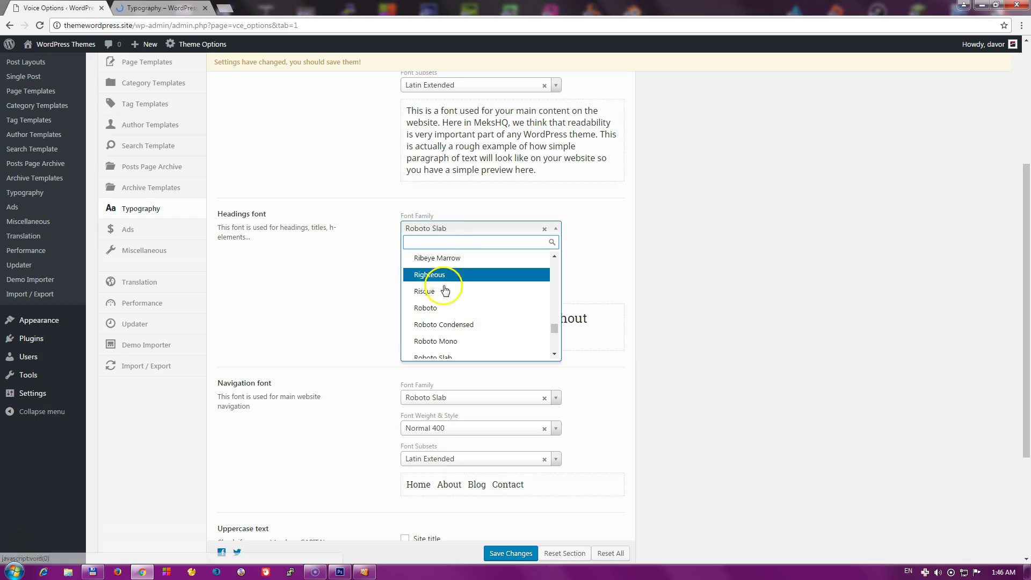
scroll(462, 320, "down", 5)
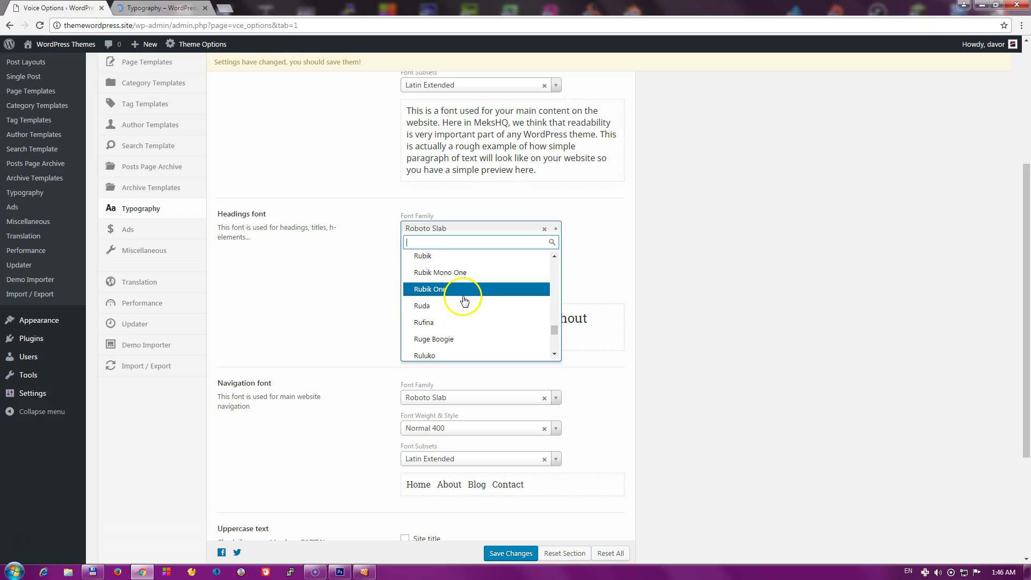
left_click(445, 260)
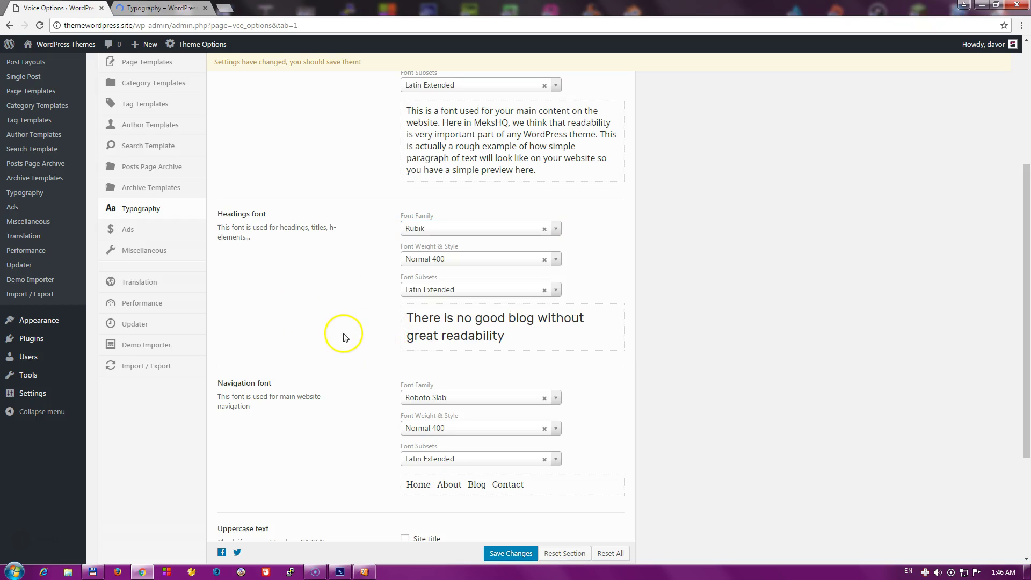
scroll(341, 333, "down", 1)
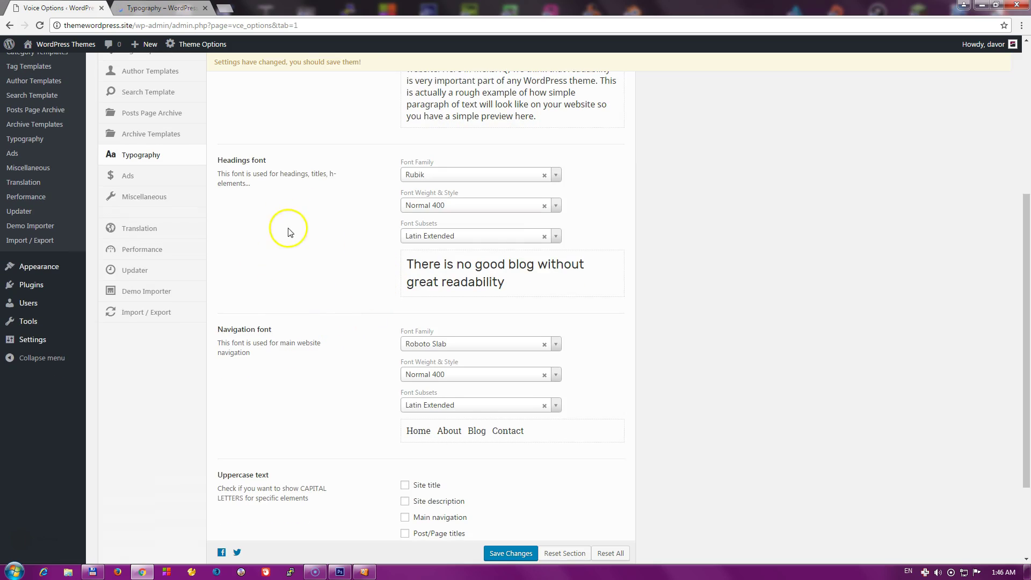
scroll(324, 399, "down", 2)
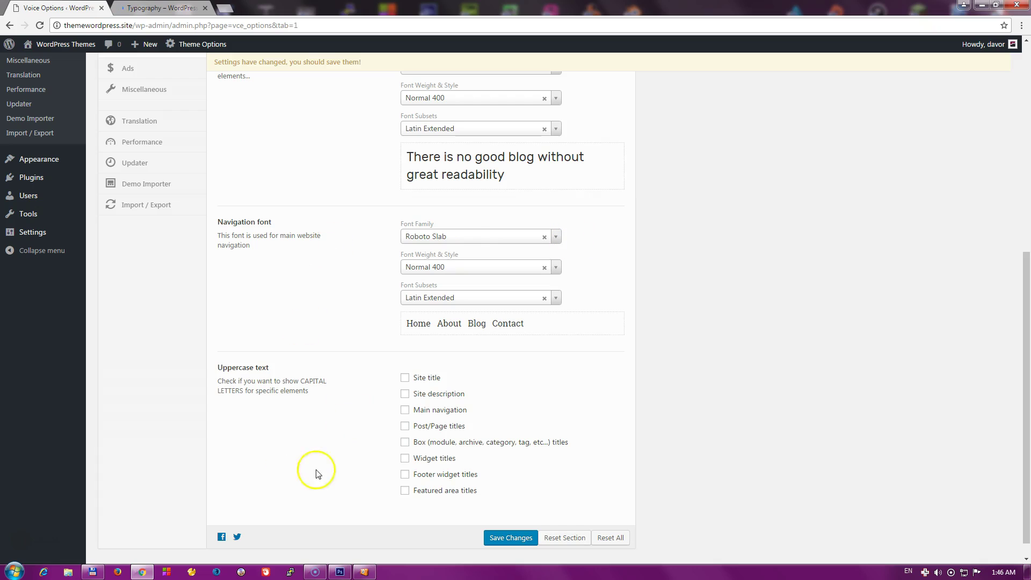
- Set the navigation font family to Rubik
left_click(461, 241)
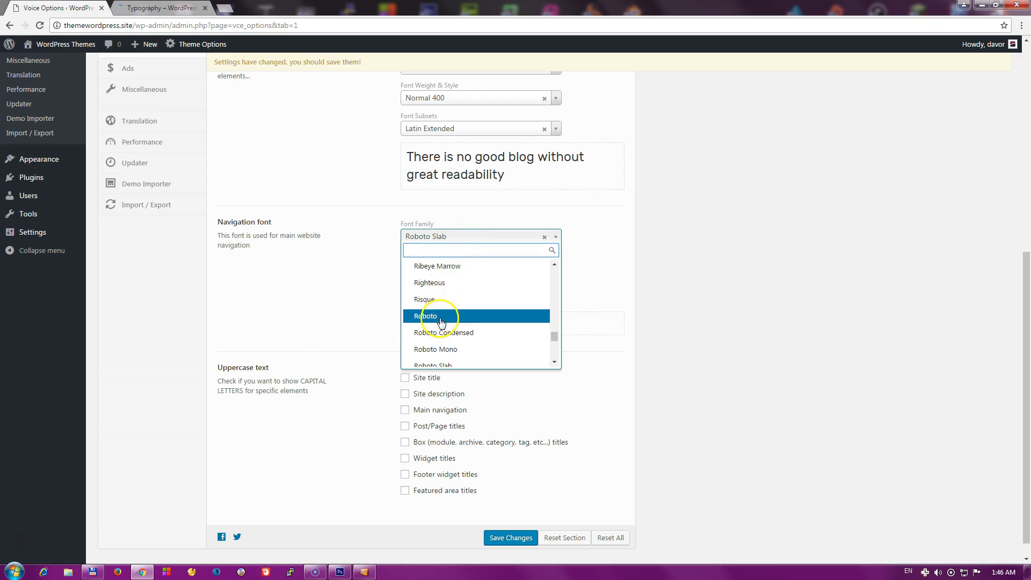
scroll(446, 312, "down", 3)
scroll(448, 322, "down", 3)
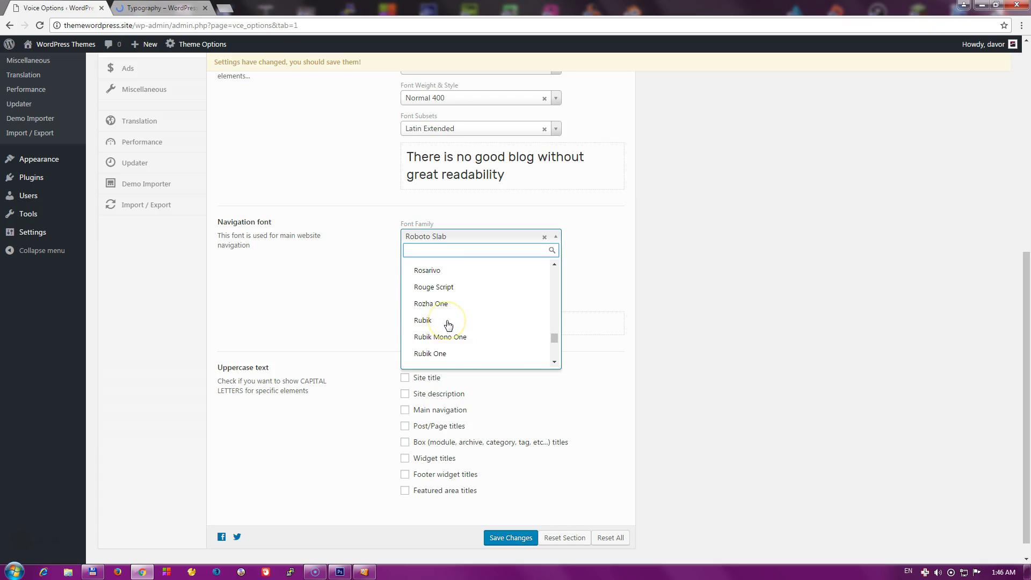
scroll(446, 318, "up", 1)
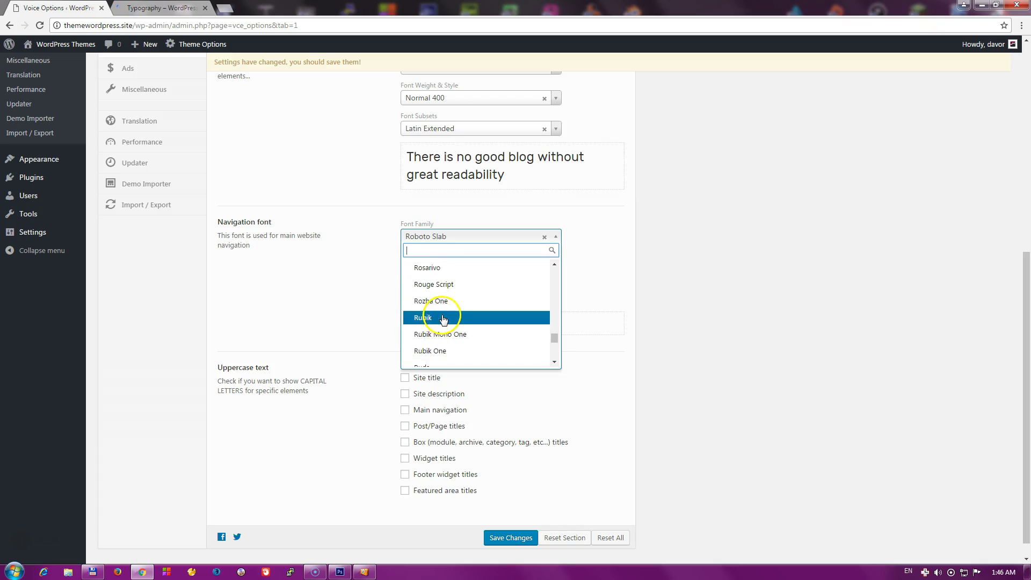
left_click(247, 309)
scroll(290, 320, "down", 1)
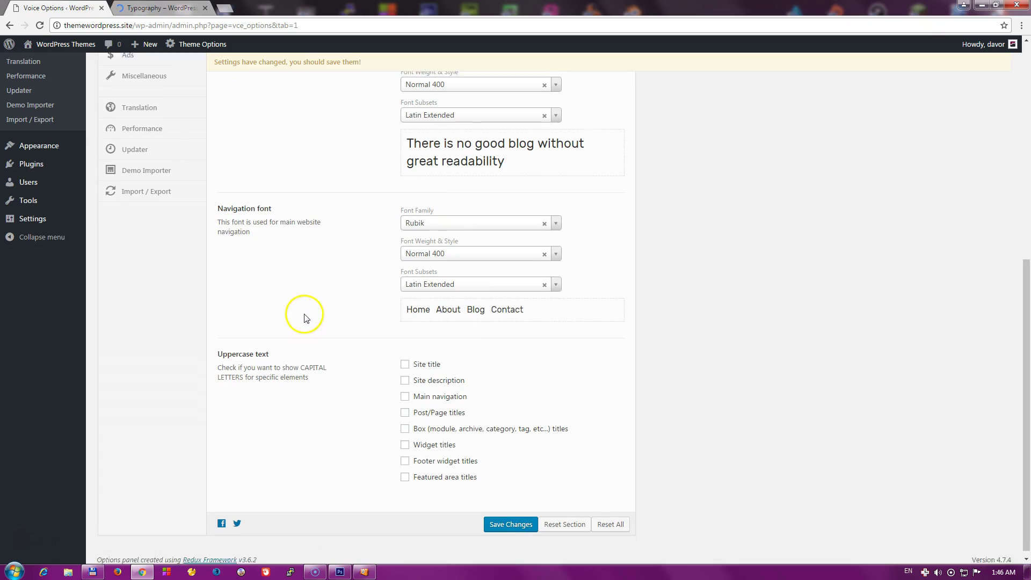
- Turn on uppercase text for the site title and main navigation, and save the typography changes
left_click(416, 359)
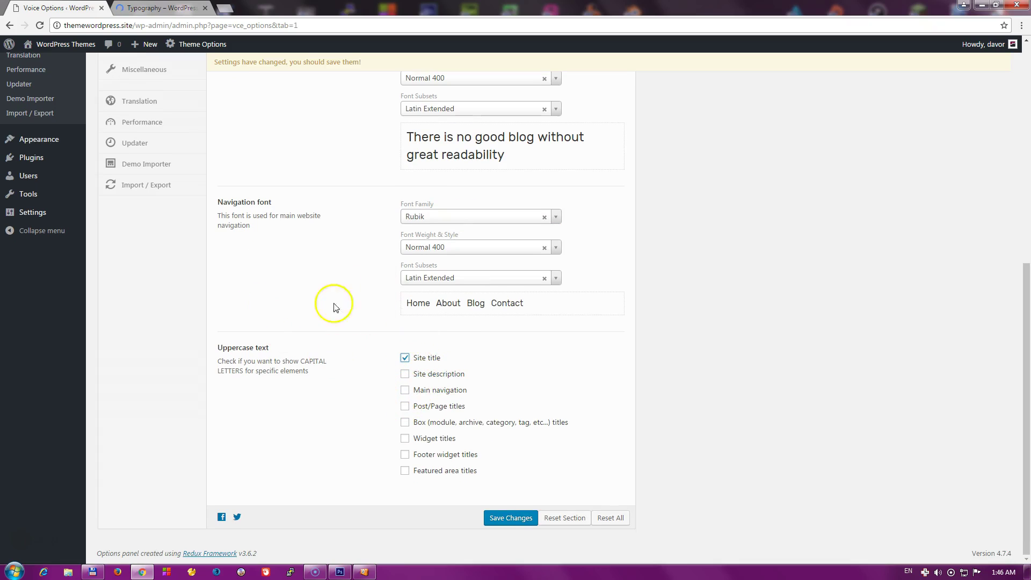
left_click(406, 391)
left_click(509, 518)
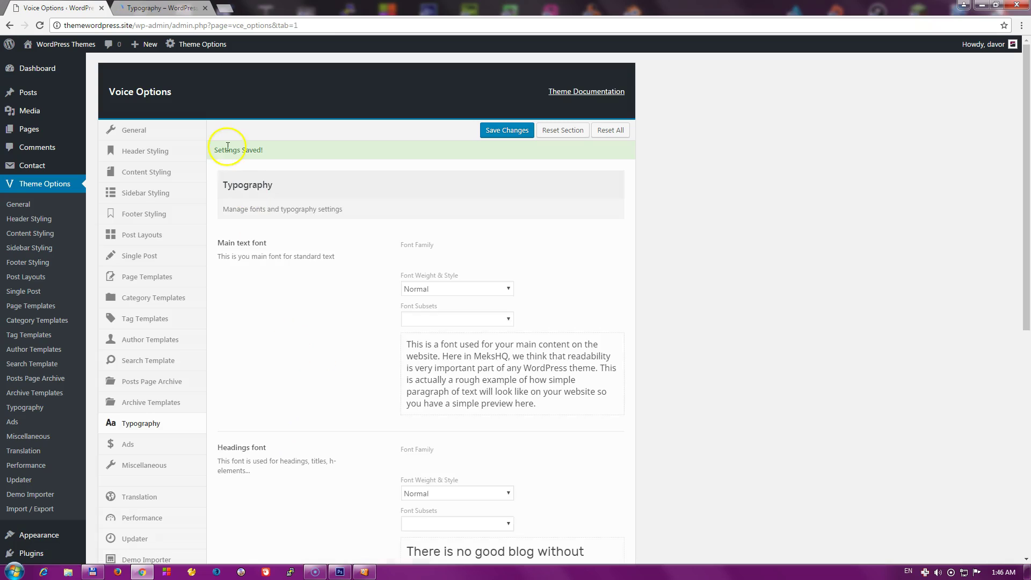
- Open the live site's home page and check the new fonts in the navigation, Layouts submenu and article sections
left_click(175, 15)
left_click(231, 106)
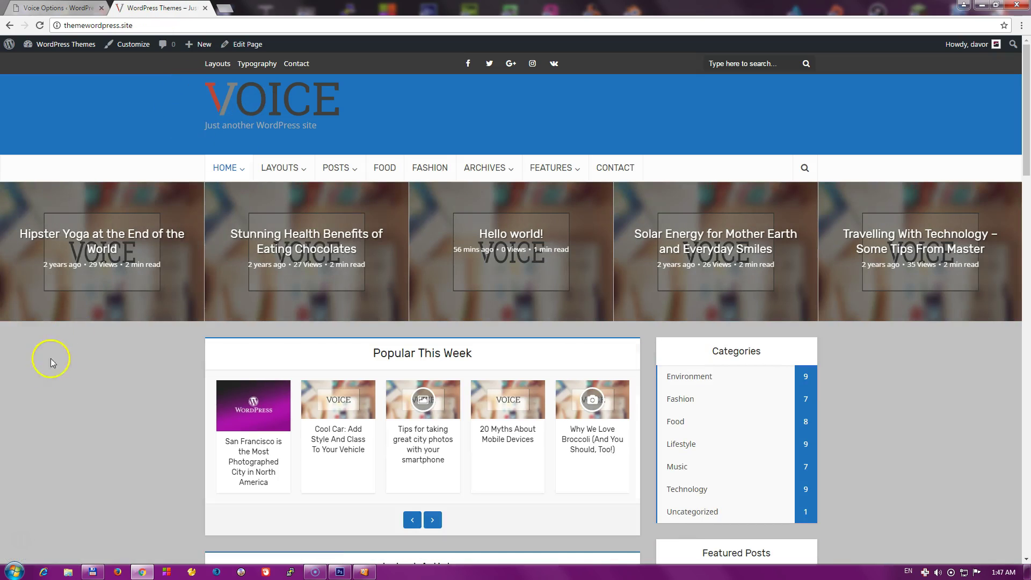
mouse_move(290, 174)
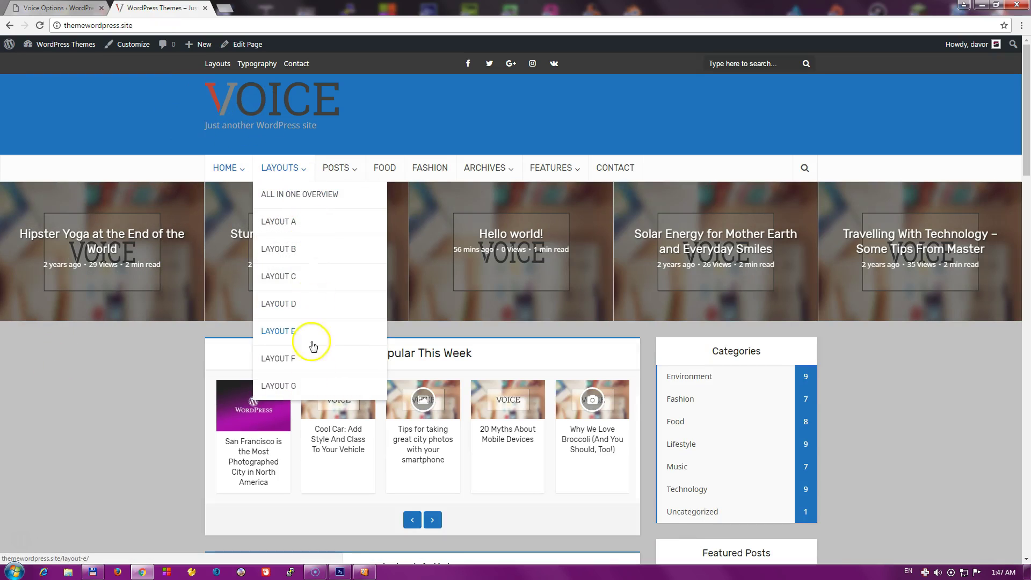
scroll(134, 409, "down", 8)
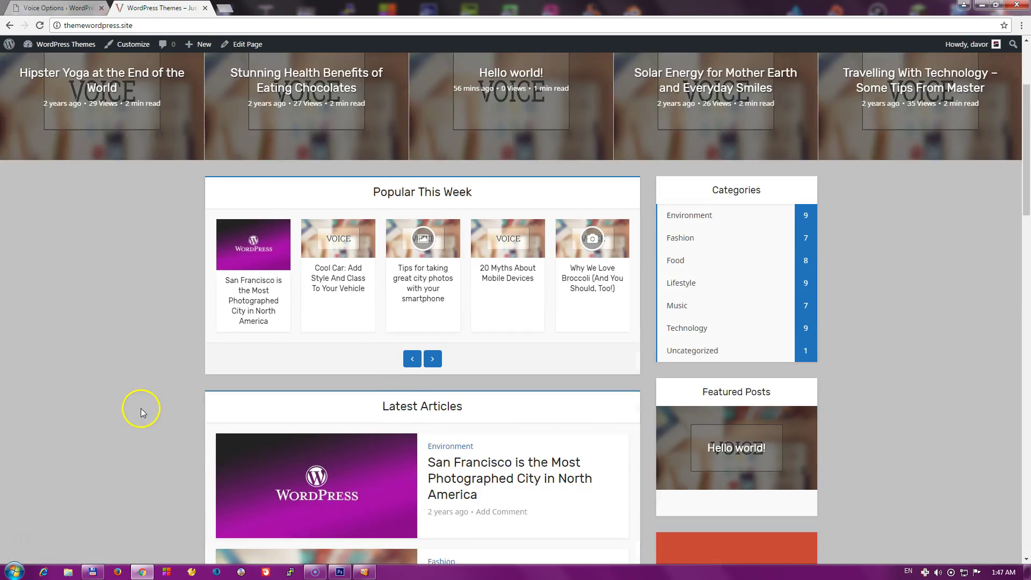
scroll(135, 409, "up", 8)
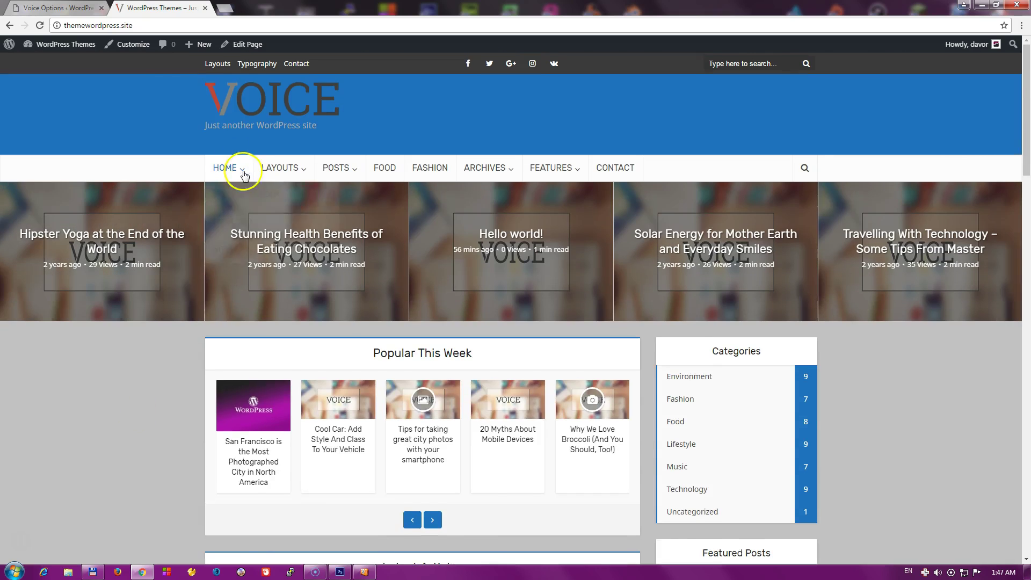
- Return to the theme options, open the Ads settings and look over the below-header, above-footer and single post ad slots
left_click(59, 7)
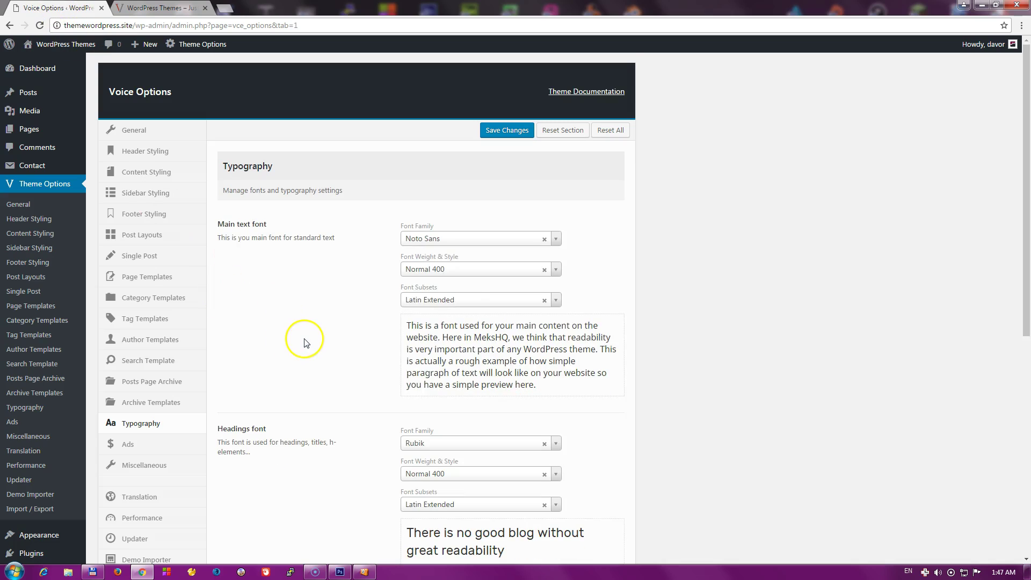
scroll(300, 341, "down", 4)
left_click(152, 233)
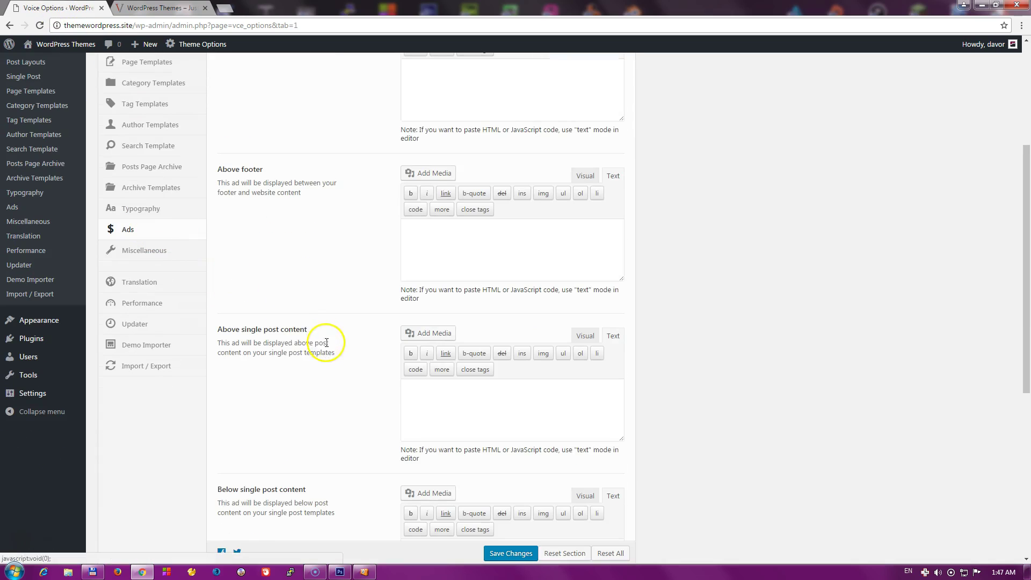
scroll(291, 392, "up", 4)
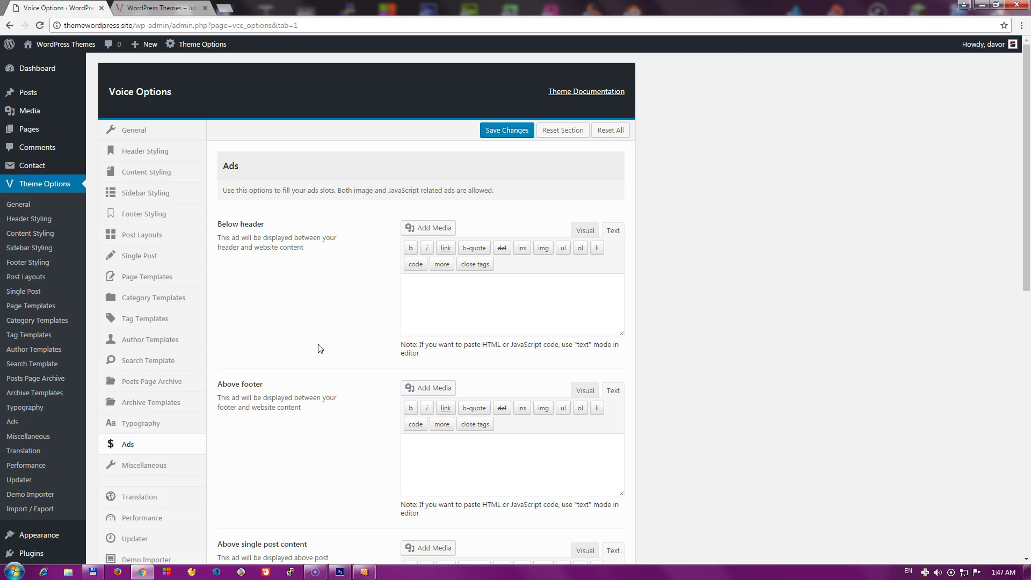
scroll(309, 256, "down", 10)
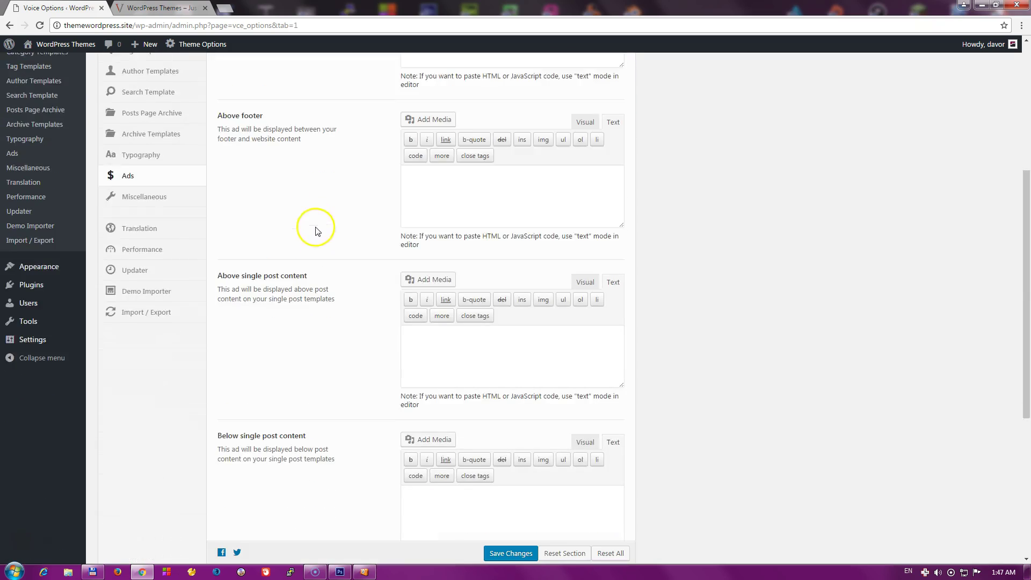
scroll(278, 274, "up", 10)
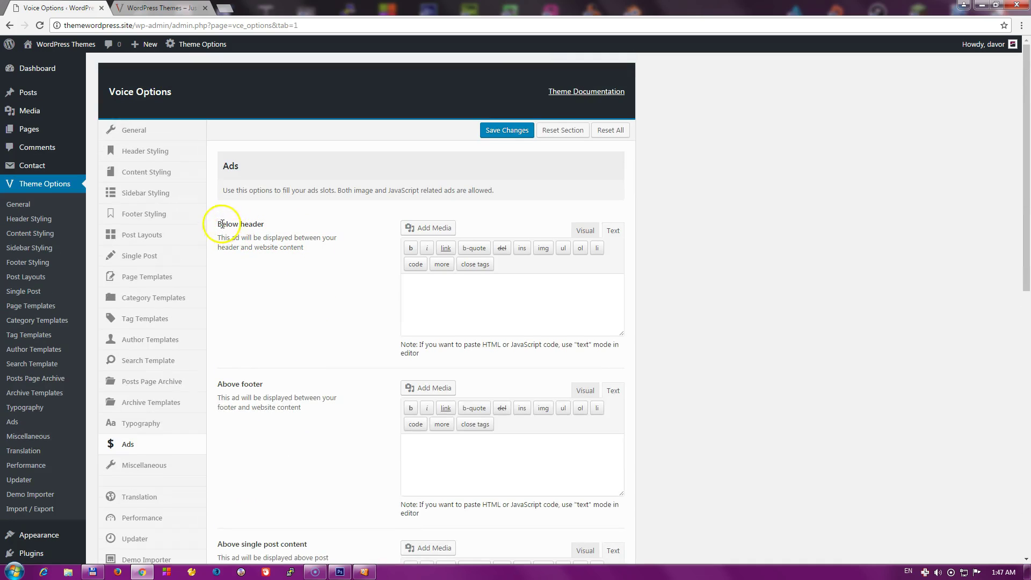
left_click_drag(239, 224, 277, 224)
left_click(309, 236)
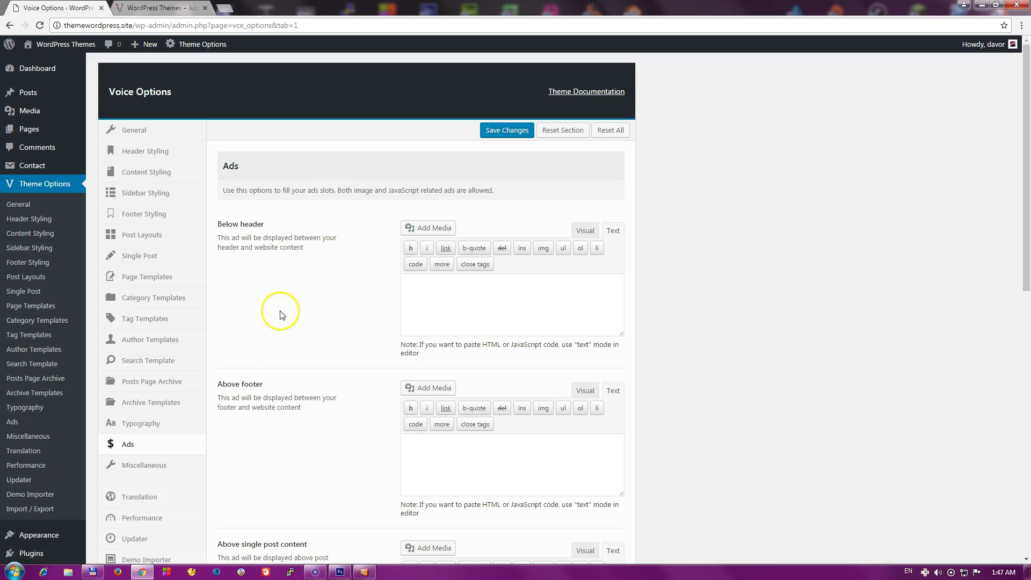
- View the live home page and the Cool Car post to see where ads could appear, and return to the Ads settings
left_click(156, 8)
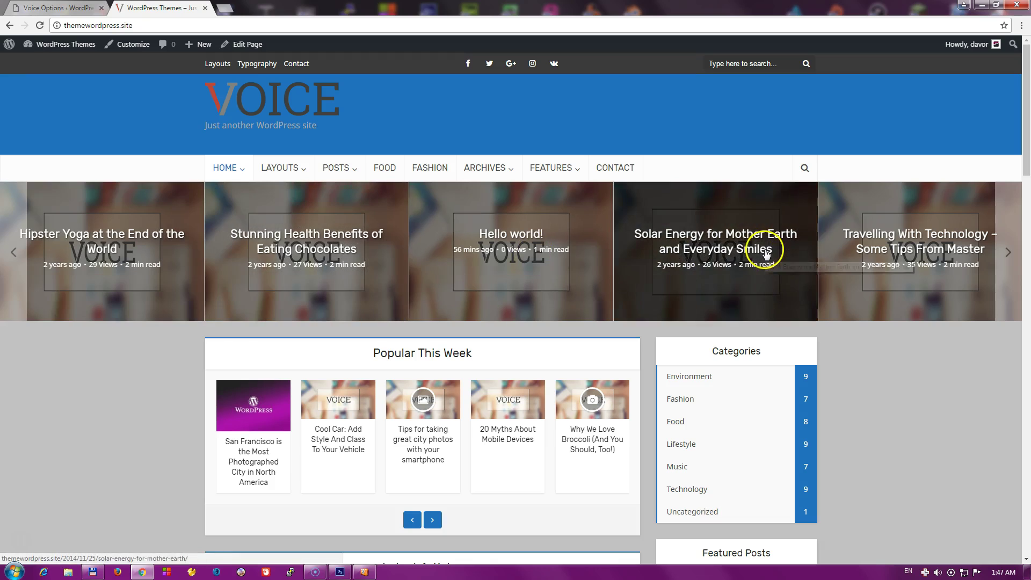
left_click(93, 9)
left_click(159, 7)
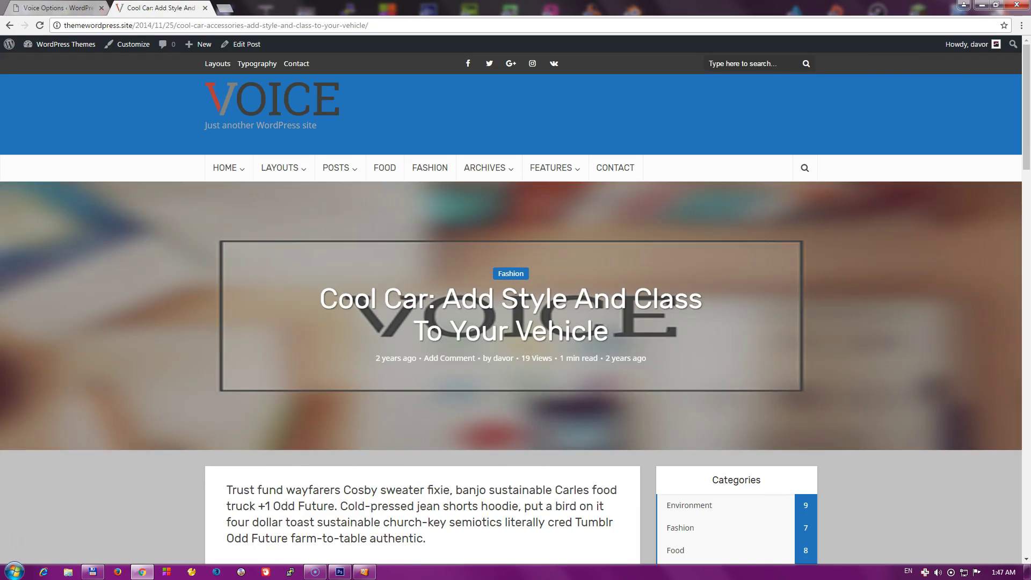
left_click(58, 7)
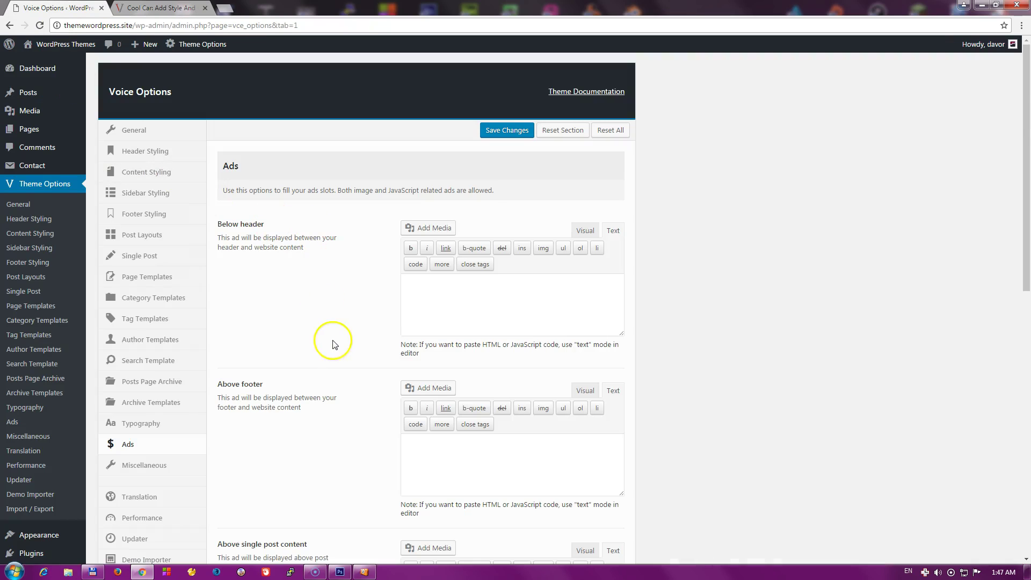
- Examine all the ad slots from below header to between posts, including the between posts position setting
scroll(330, 350, "down", 4)
scroll(353, 343, "down", 2)
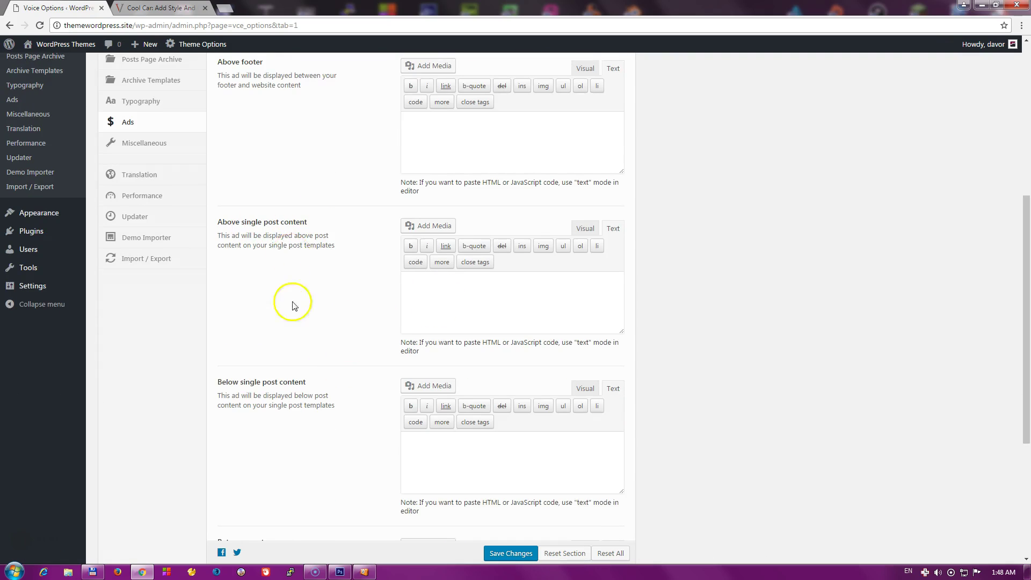
scroll(294, 317, "down", 3)
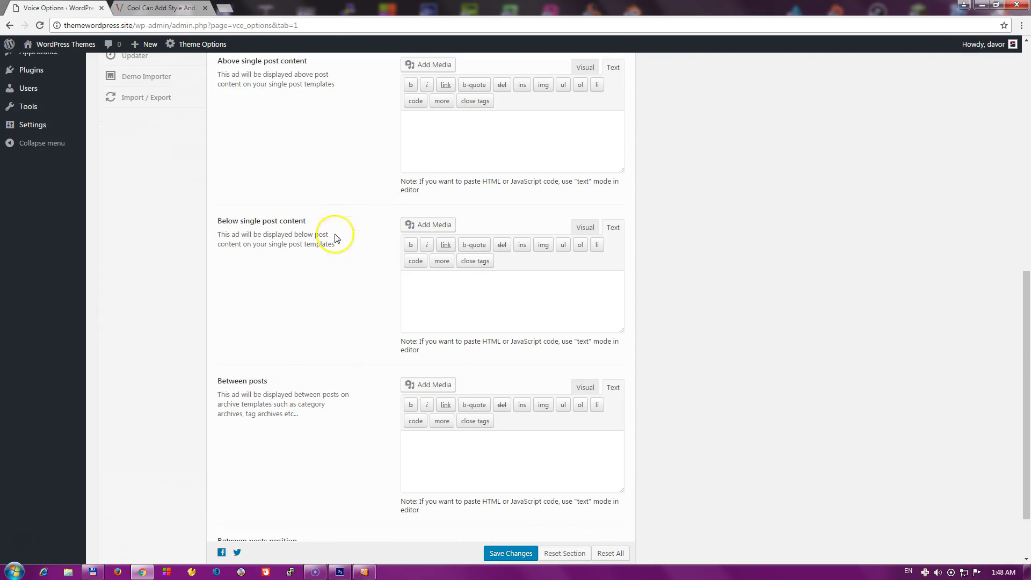
scroll(329, 302, "down", 2)
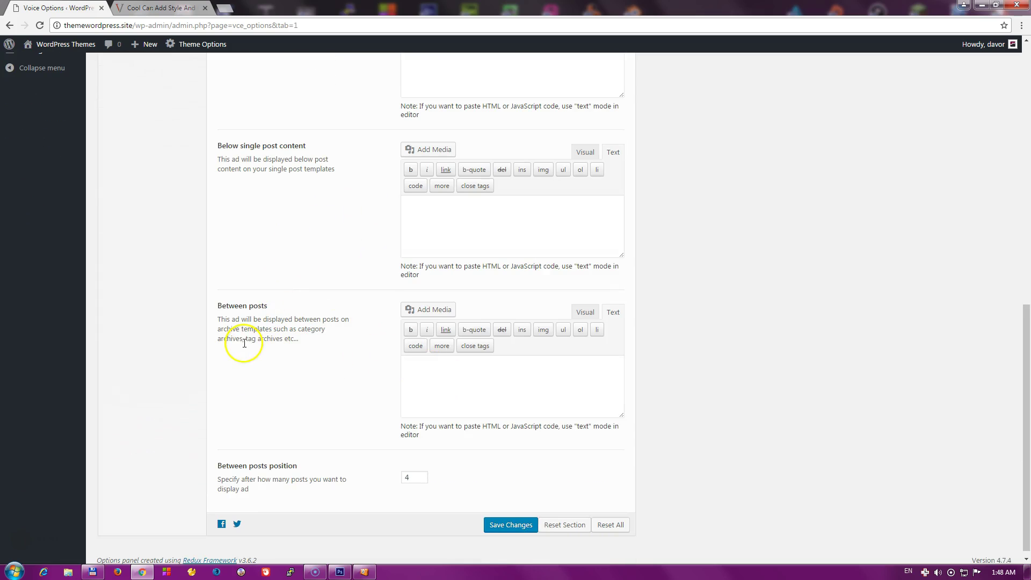
scroll(300, 356, "up", 10)
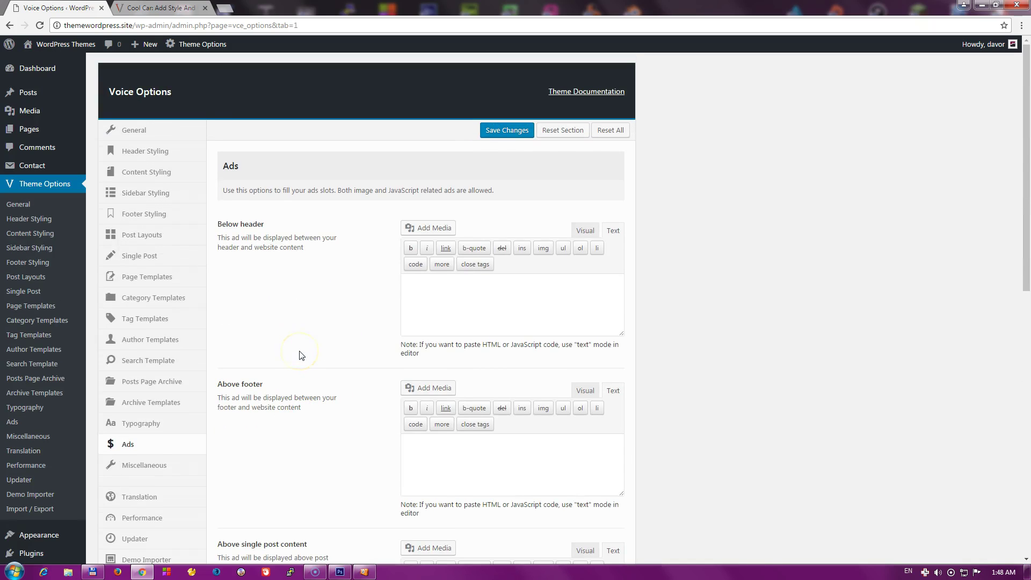
scroll(333, 361, "down", 3)
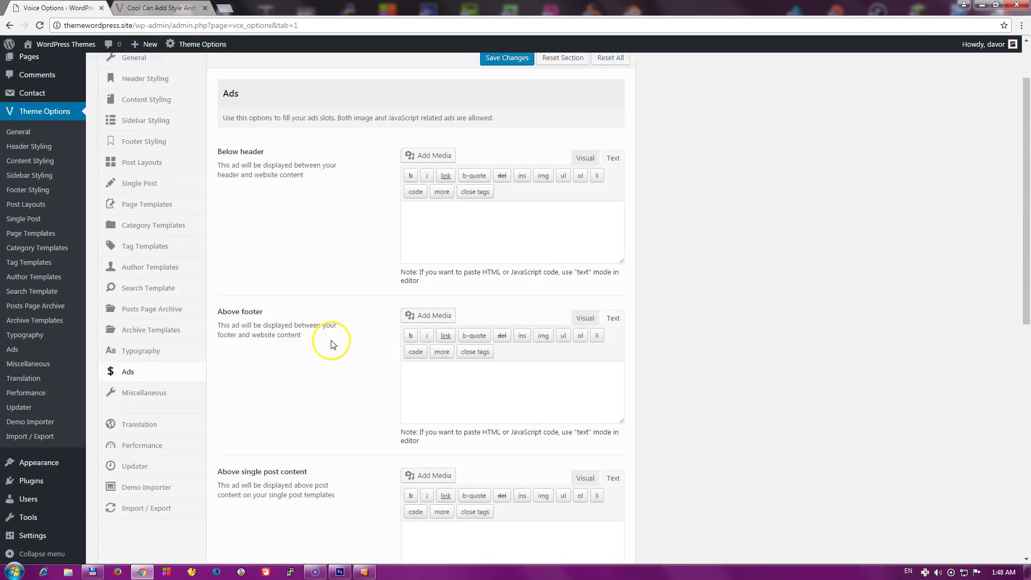
left_click(325, 324)
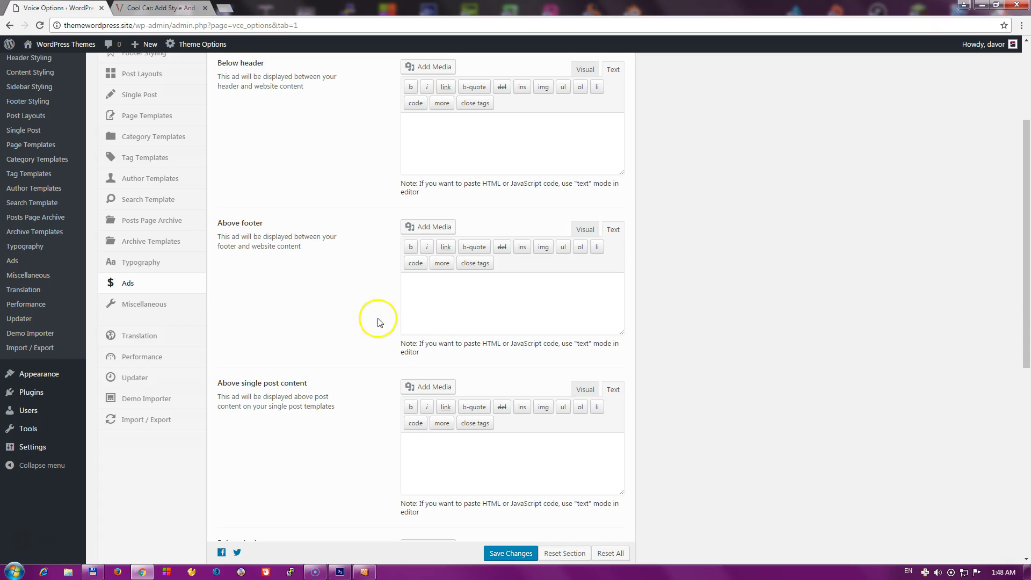
scroll(360, 343, "up", 3)
scroll(350, 374, "down", 9)
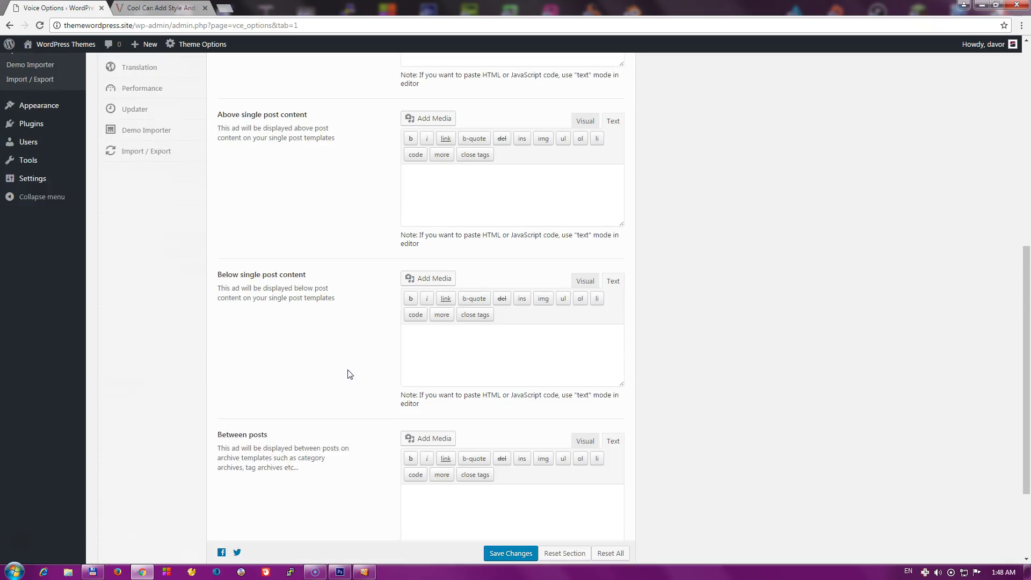
scroll(350, 374, "up", 6)
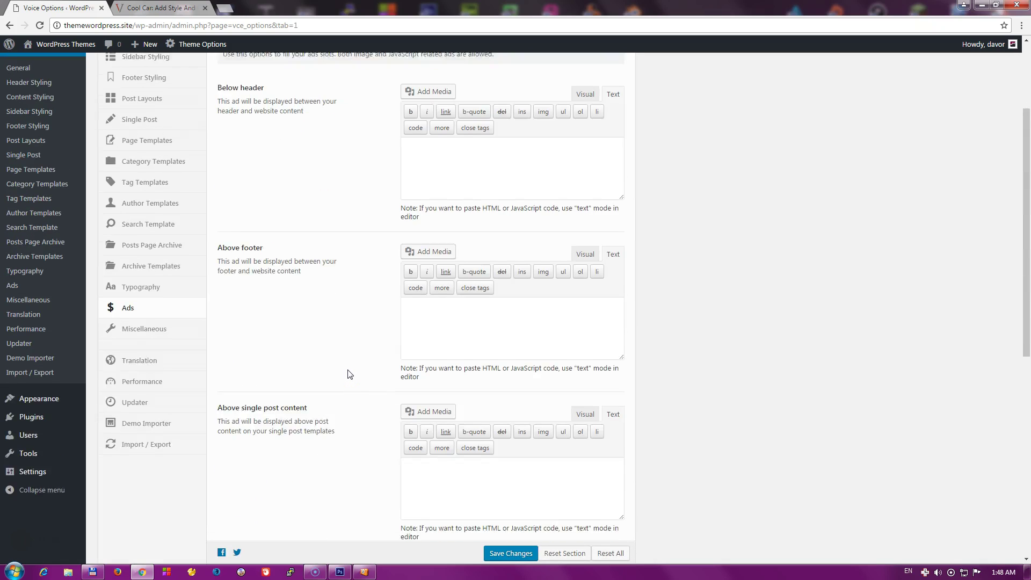
scroll(349, 374, "down", 1)
- Open the Miscellaneous settings and review the time ago, post views, scroll to top, gallery, zoom, 404 image and multibyte options
left_click(189, 293)
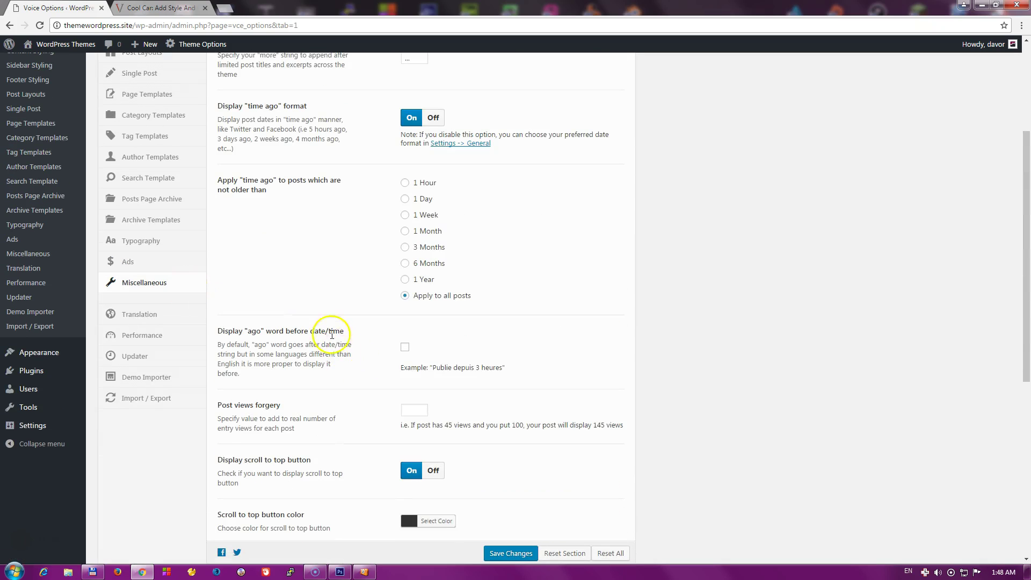
scroll(333, 341, "down", 2)
scroll(332, 349, "up", 5)
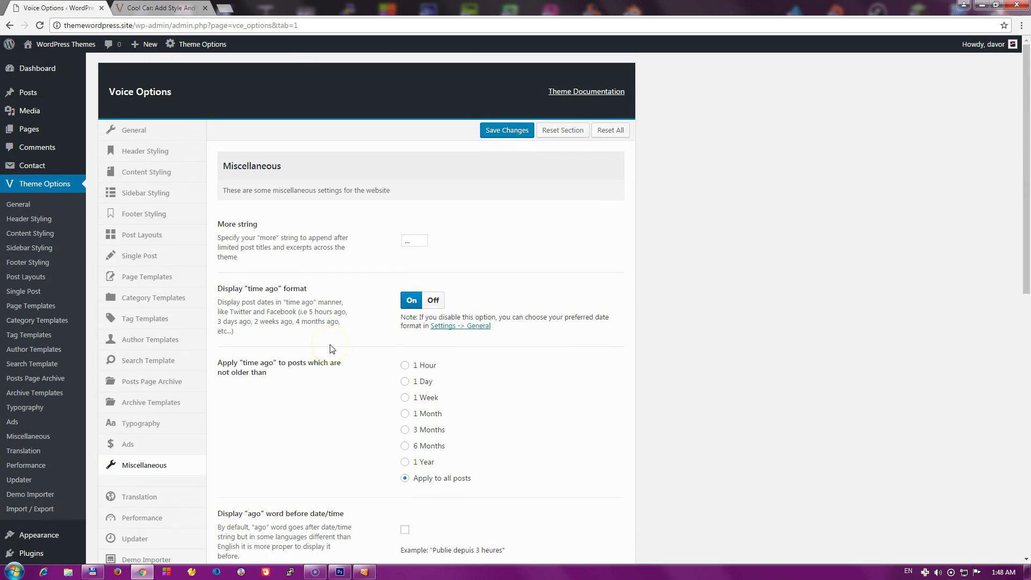
scroll(332, 348, "down", 1)
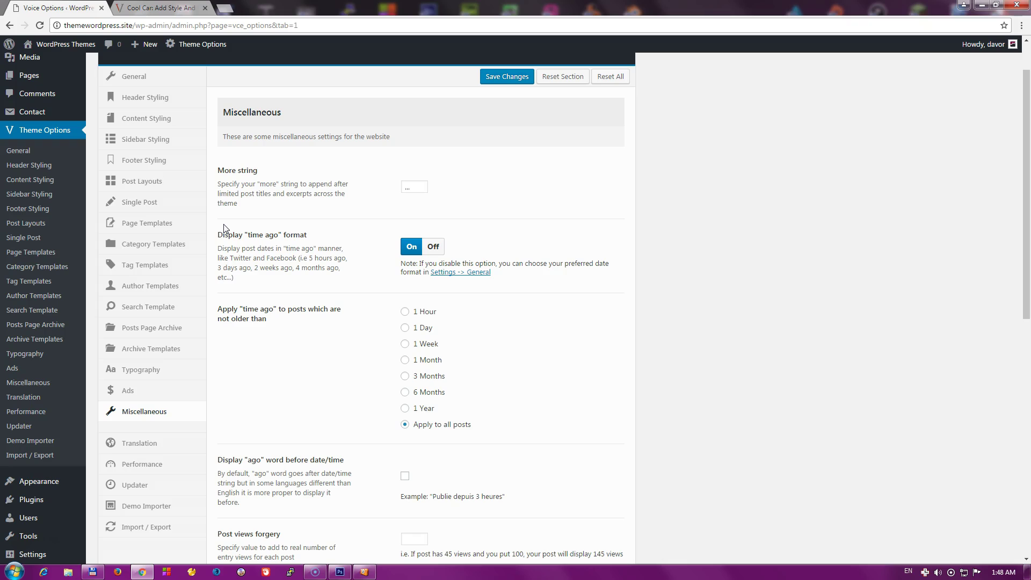
scroll(335, 301, "down", 2)
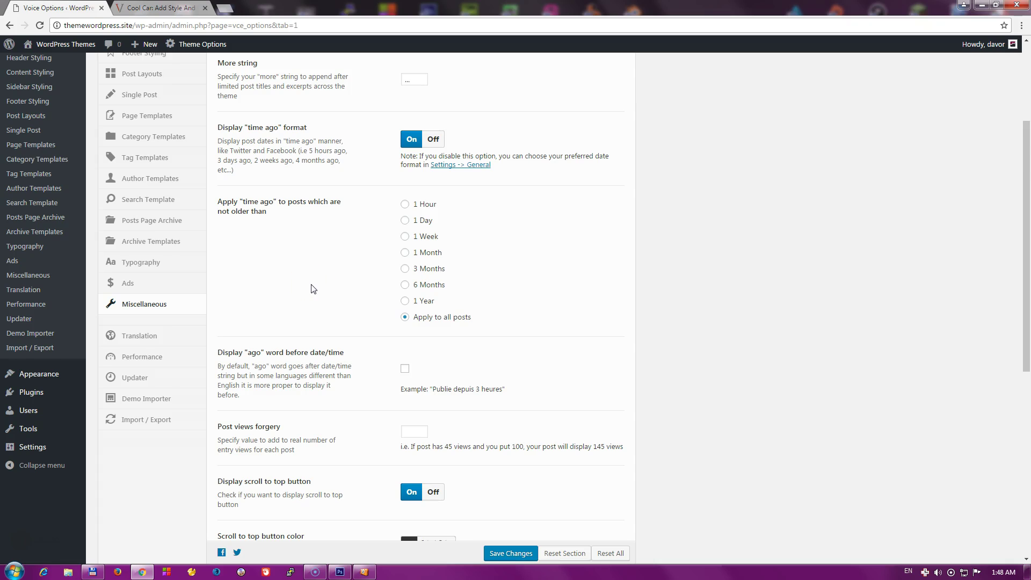
scroll(313, 289, "down", 2)
scroll(314, 289, "down", 3)
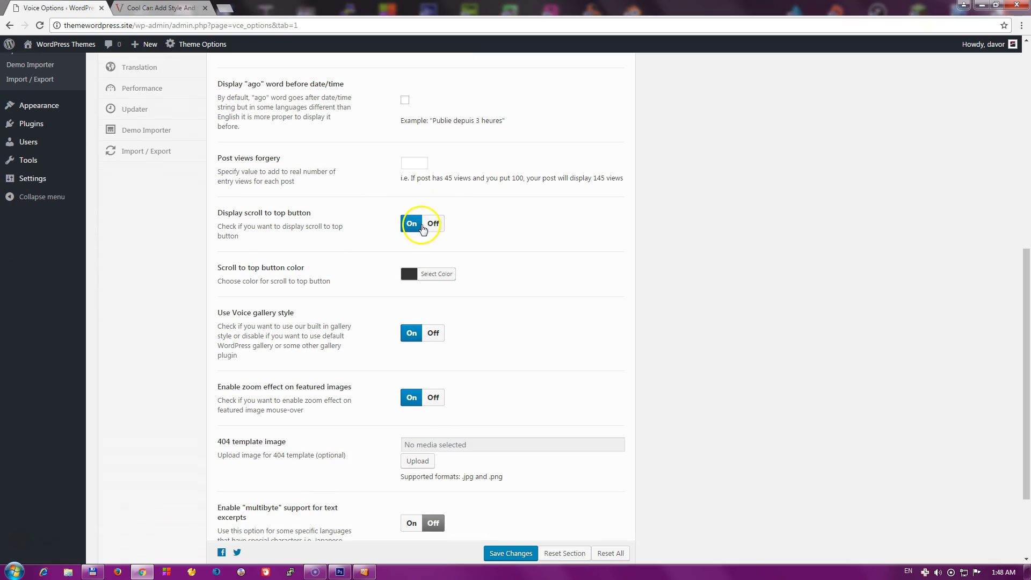
scroll(316, 283, "down", 1)
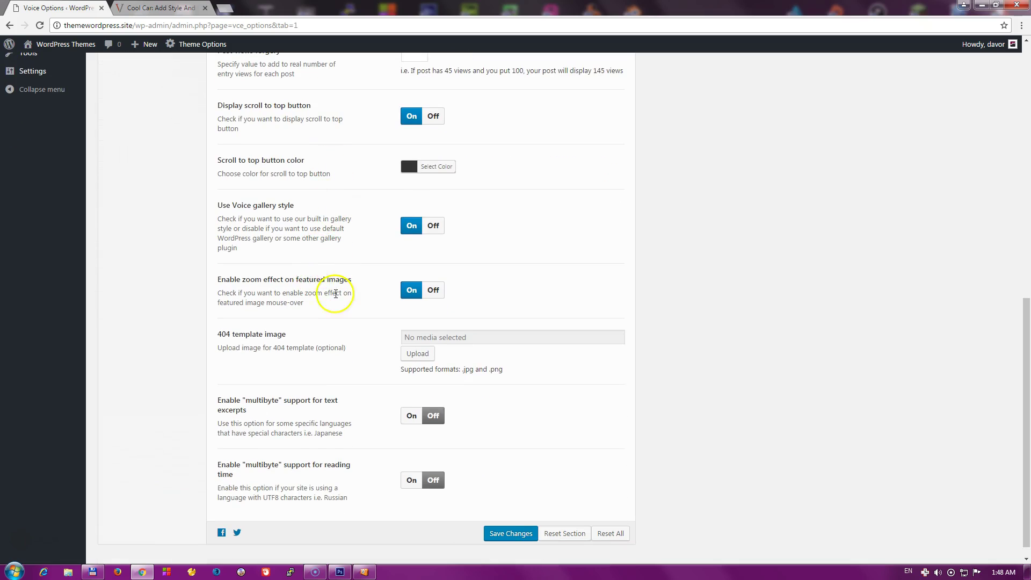
scroll(344, 285, "down", 1)
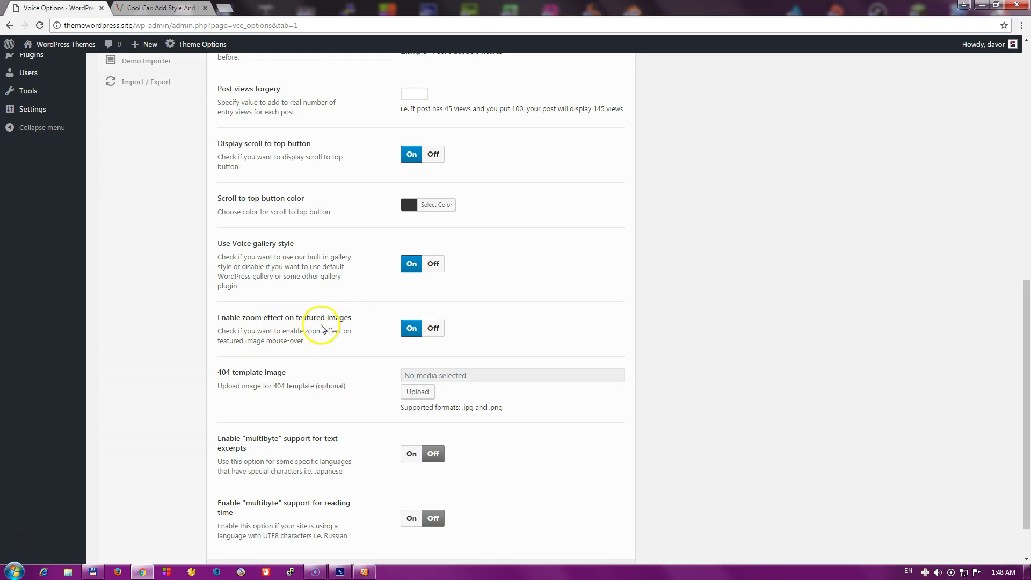
scroll(357, 284, "down", 1)
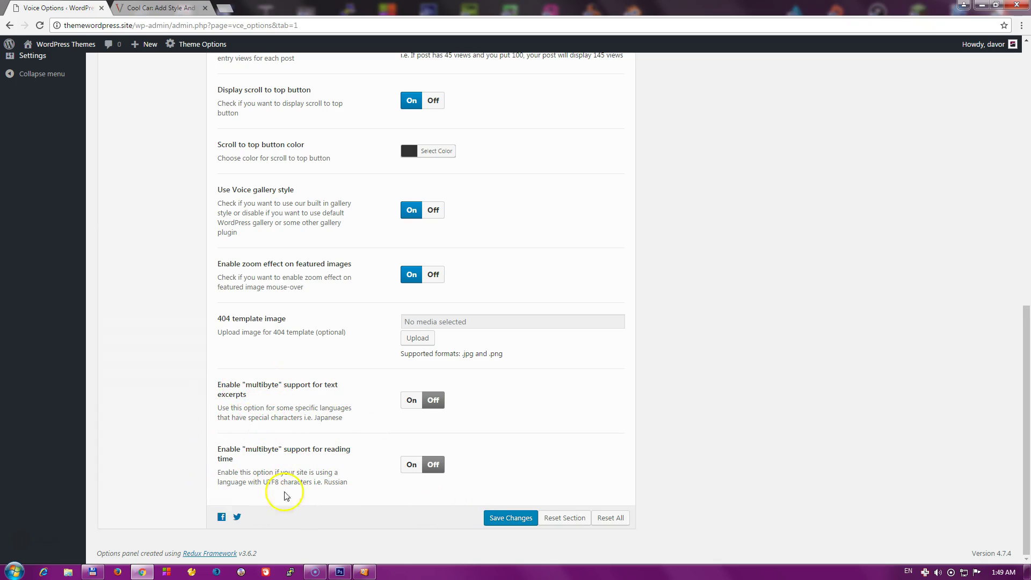
- Open the Translation settings and look through the translatable theme strings, from the load more button title to the 404 page texts
scroll(341, 557, "up", 15)
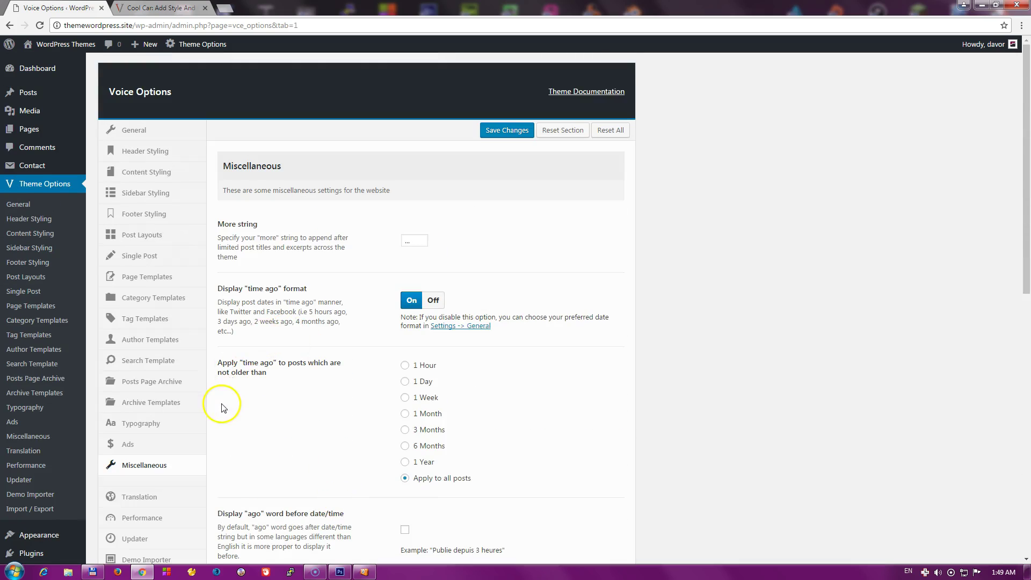
scroll(215, 403, "down", 2)
left_click(160, 390)
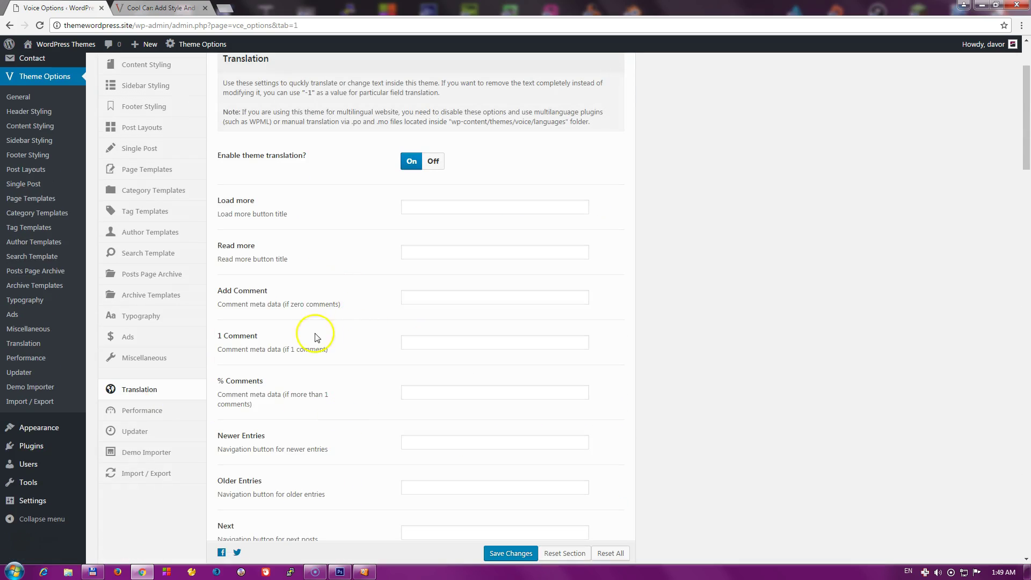
scroll(315, 316, "down", 8)
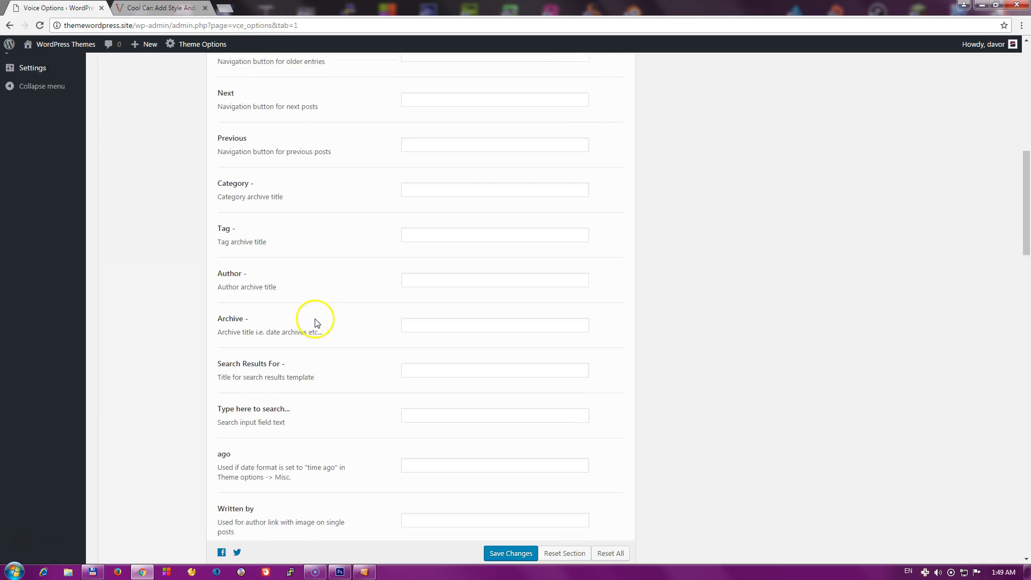
scroll(317, 322, "down", 6)
scroll(314, 319, "up", 14)
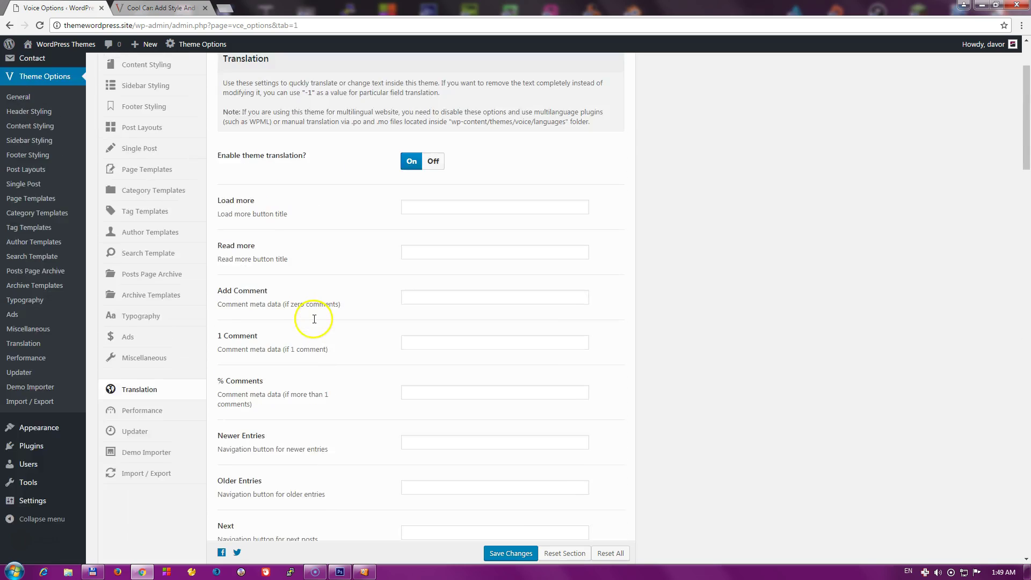
scroll(314, 319, "up", 3)
scroll(314, 321, "down", 15)
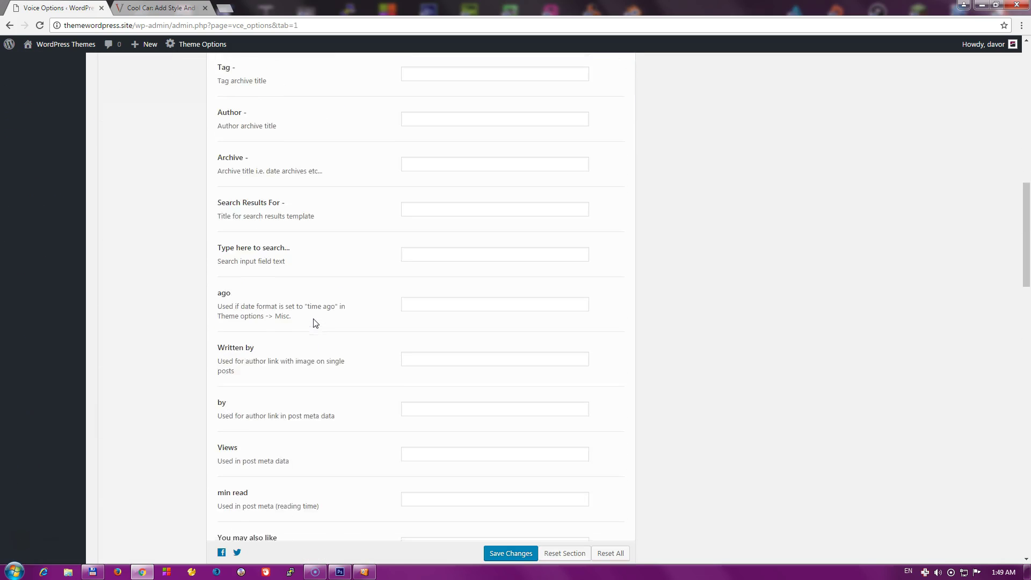
scroll(315, 323, "down", 20)
left_click(309, 326)
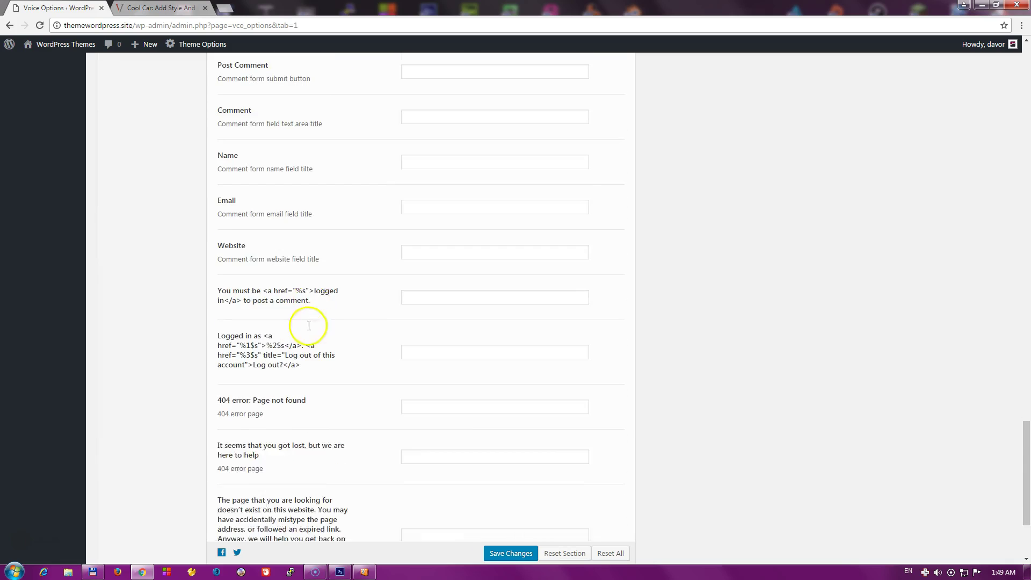
scroll(215, 350, "down", 2)
scroll(161, 242, "up", 20)
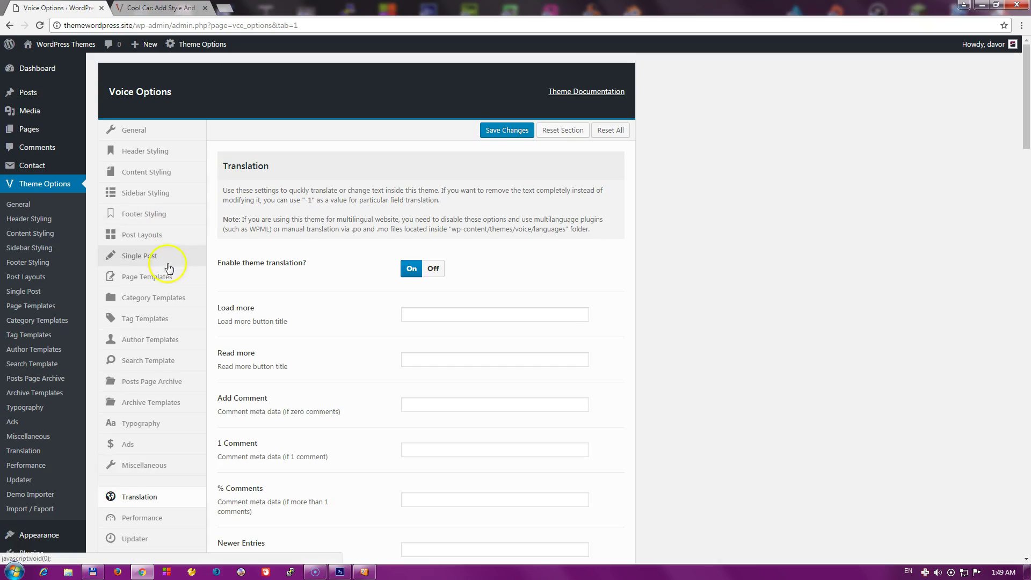
- Review the Performance minification options, the Updater's ThemeForest credential fields, and the Voice demos offered in the Demo Importer
scroll(174, 245, "down", 5)
left_click(173, 197)
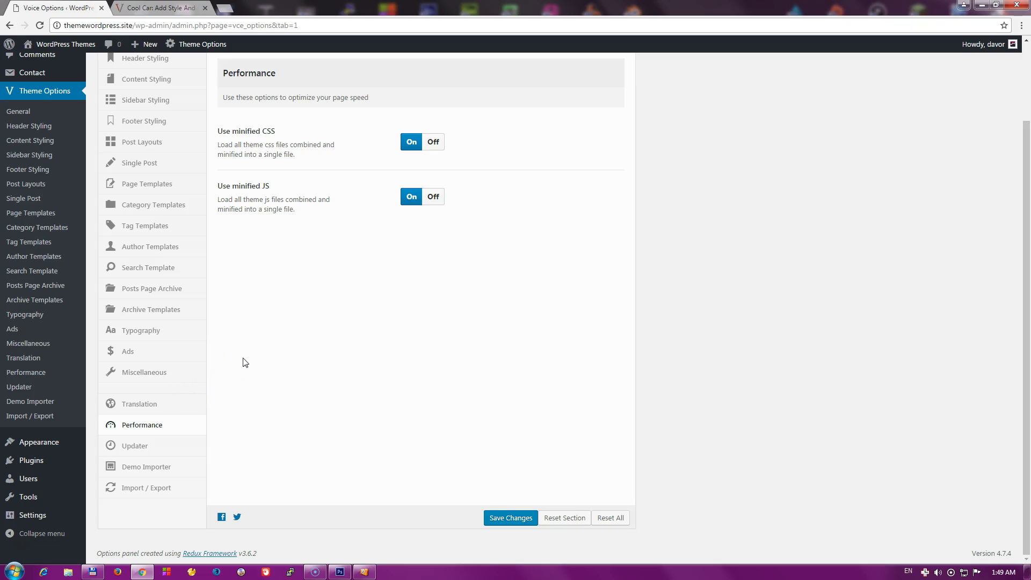
left_click(182, 453)
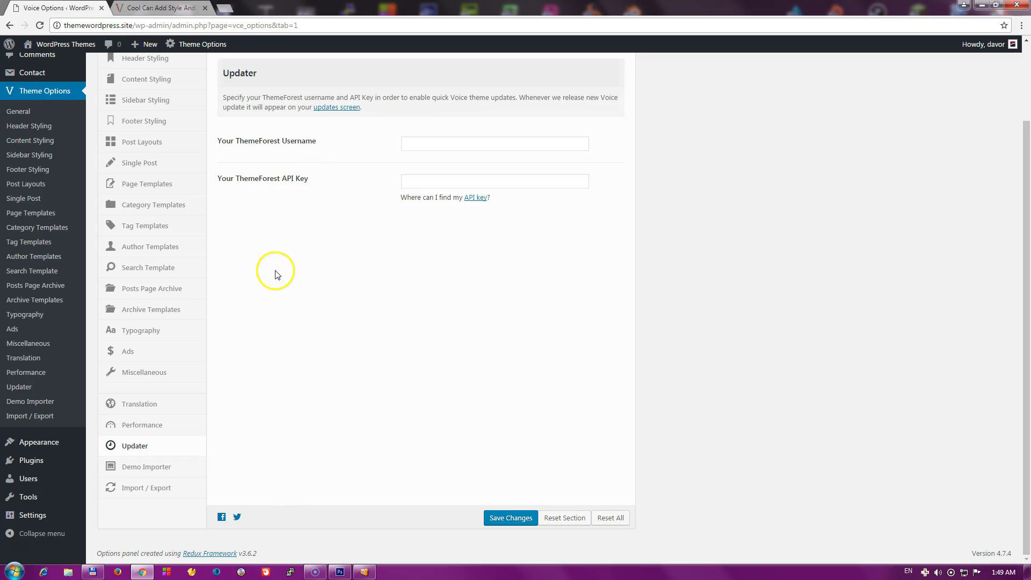
left_click(166, 467)
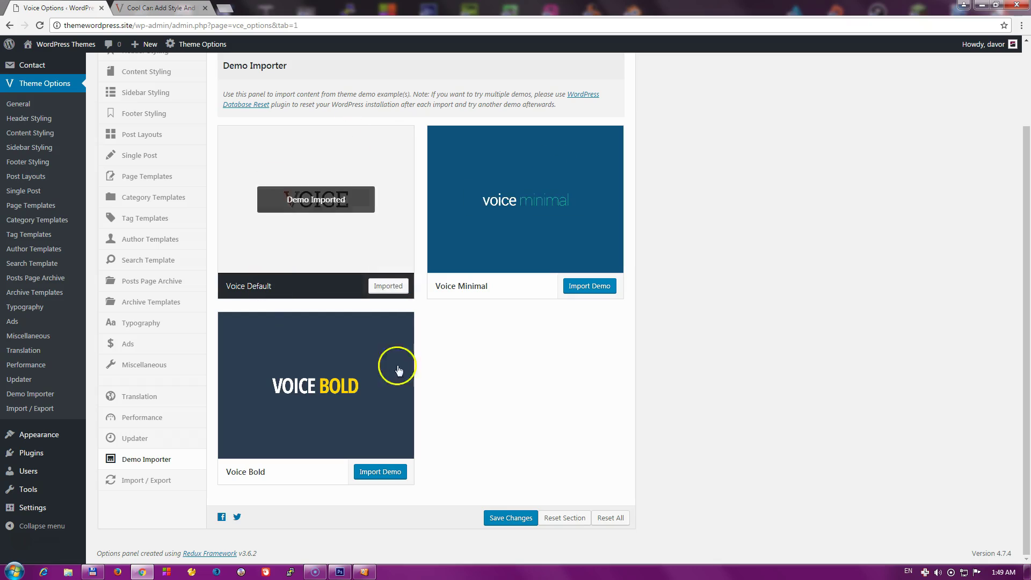
mouse_move(282, 325)
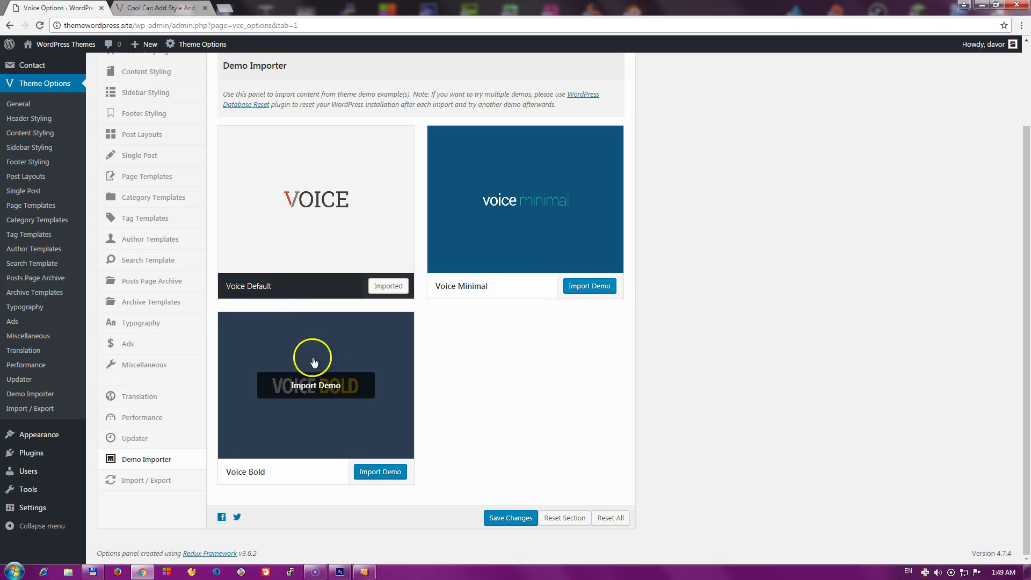
scroll(388, 346, "up", 2)
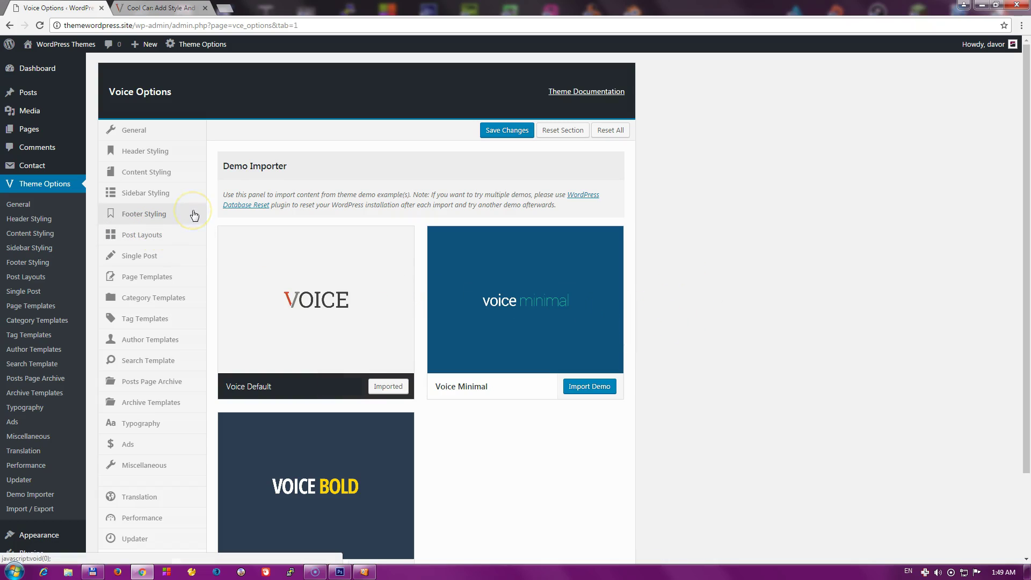
- View the live home page, then open the San Francisco post and look through it down to the comment form
left_click(155, 8)
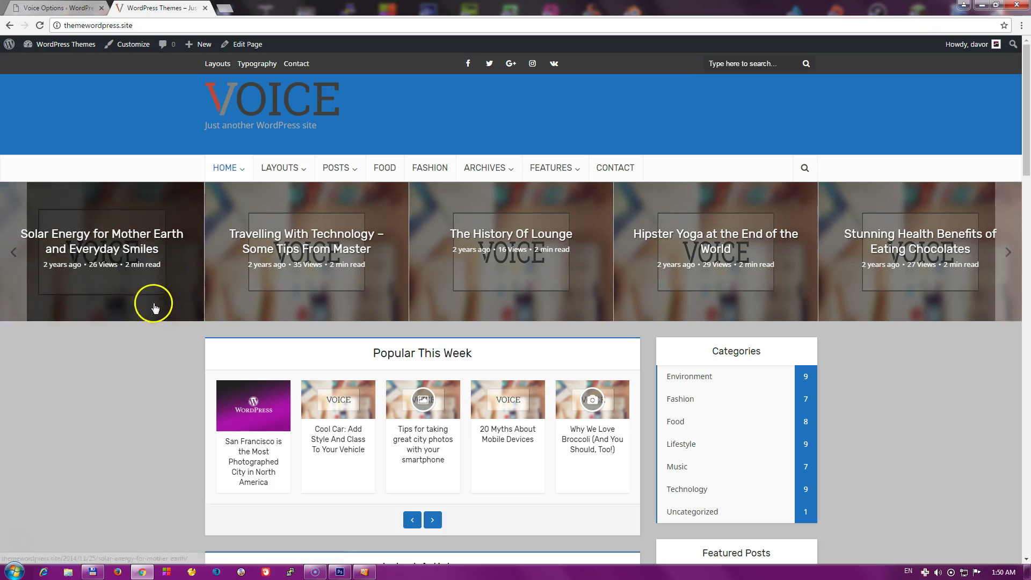
left_click(56, 7)
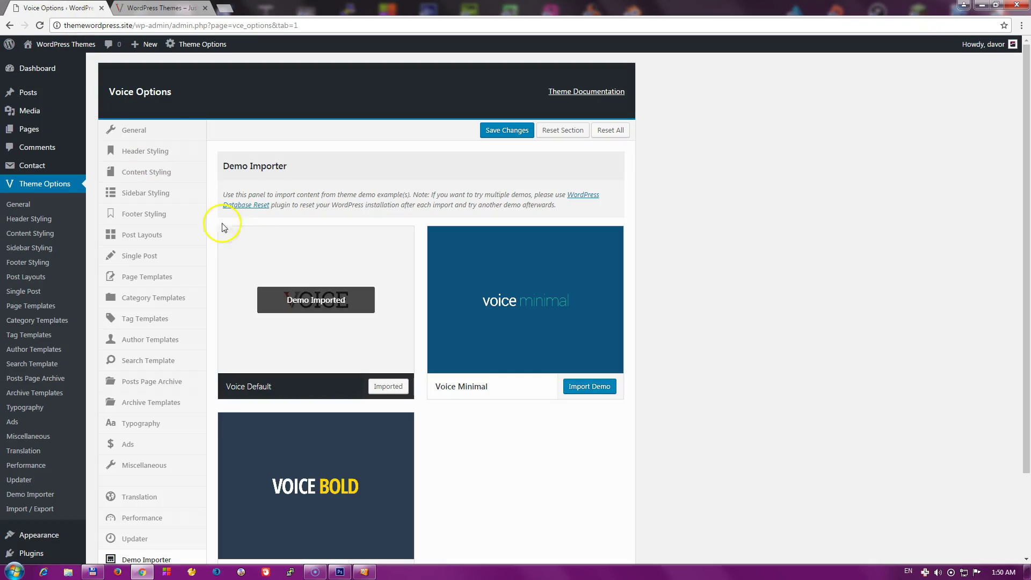
left_click(171, 8)
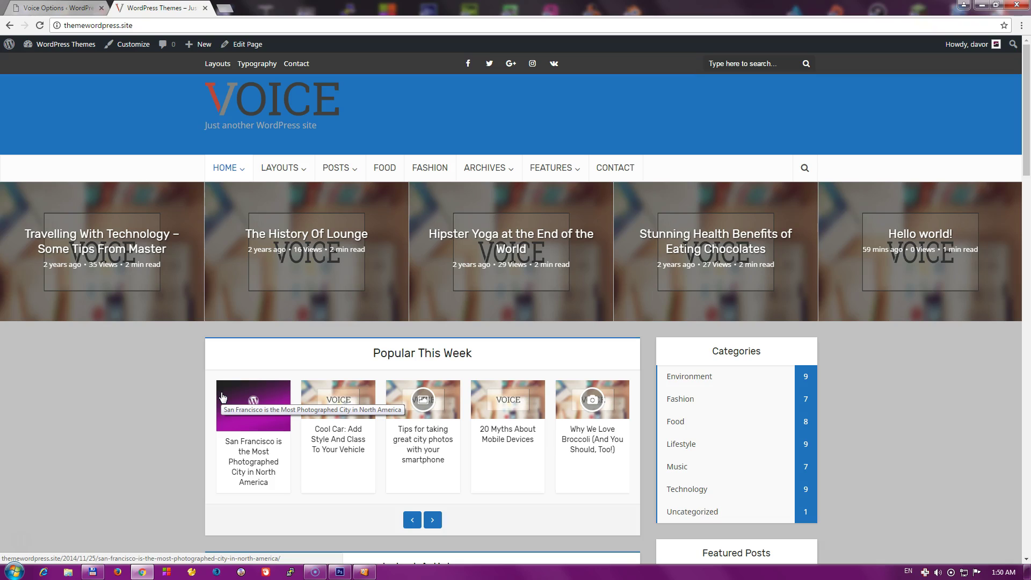
left_click(223, 397)
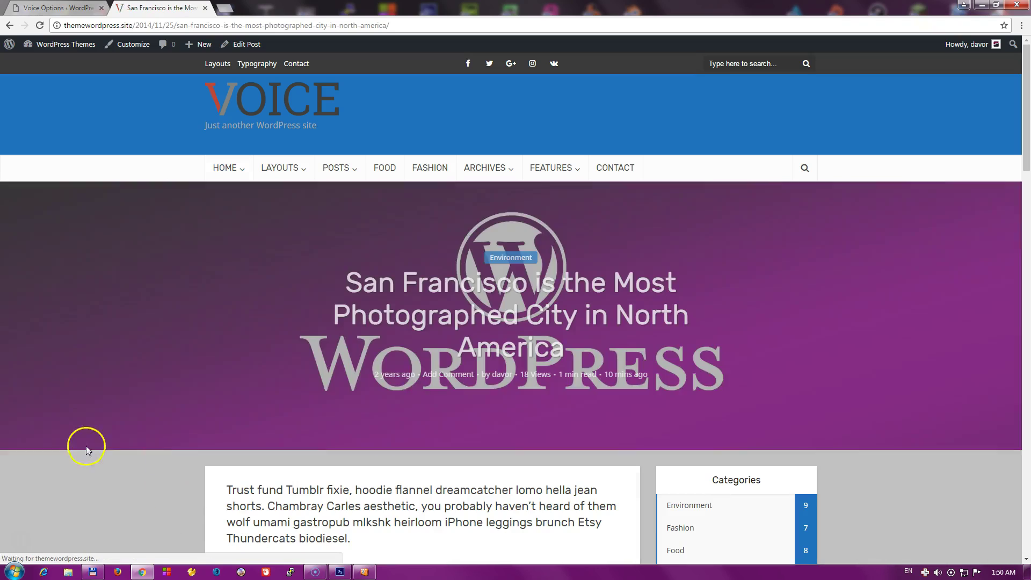
scroll(74, 391, "down", 3)
scroll(75, 390, "down", 20)
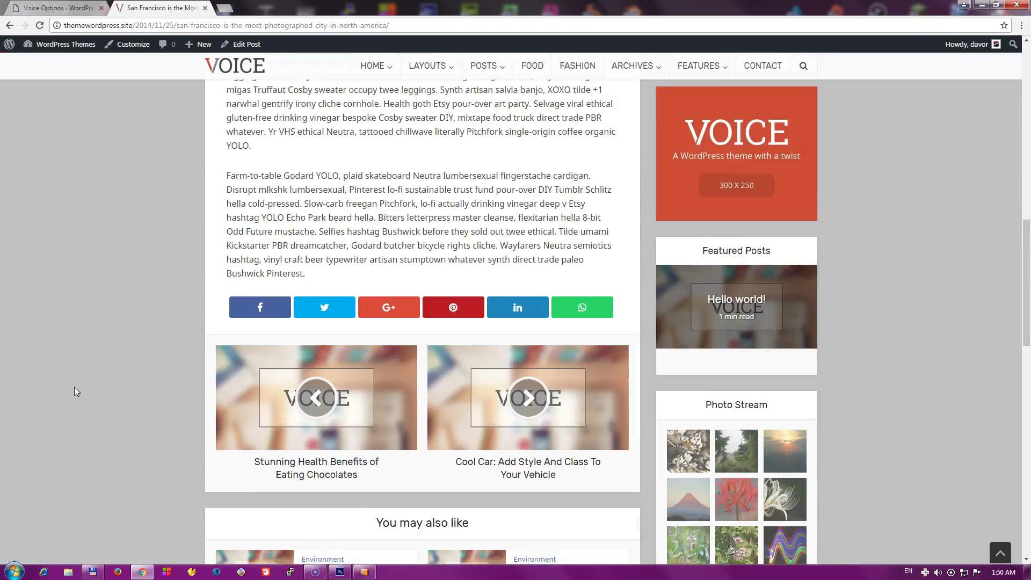
scroll(75, 393, "down", 3)
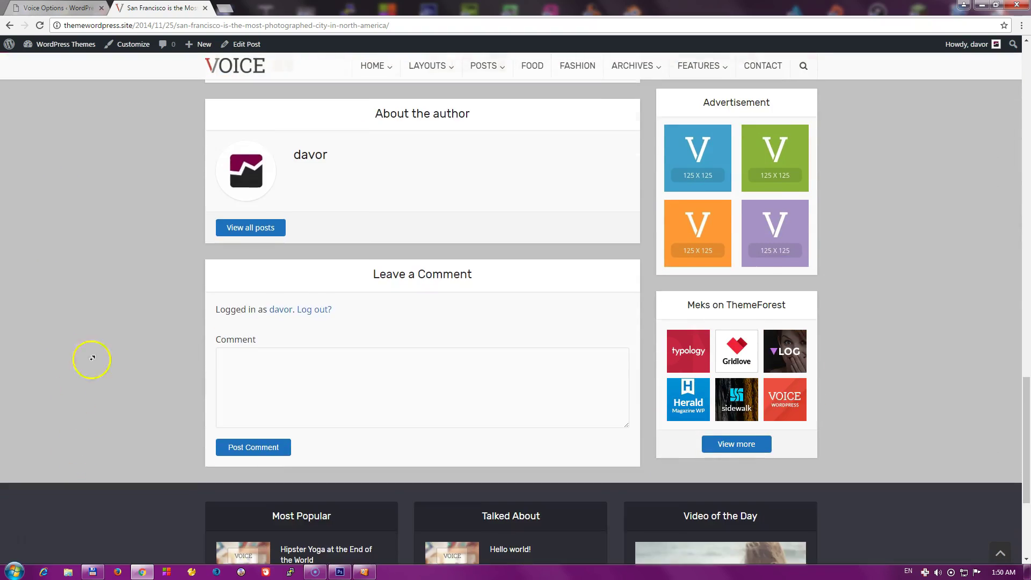